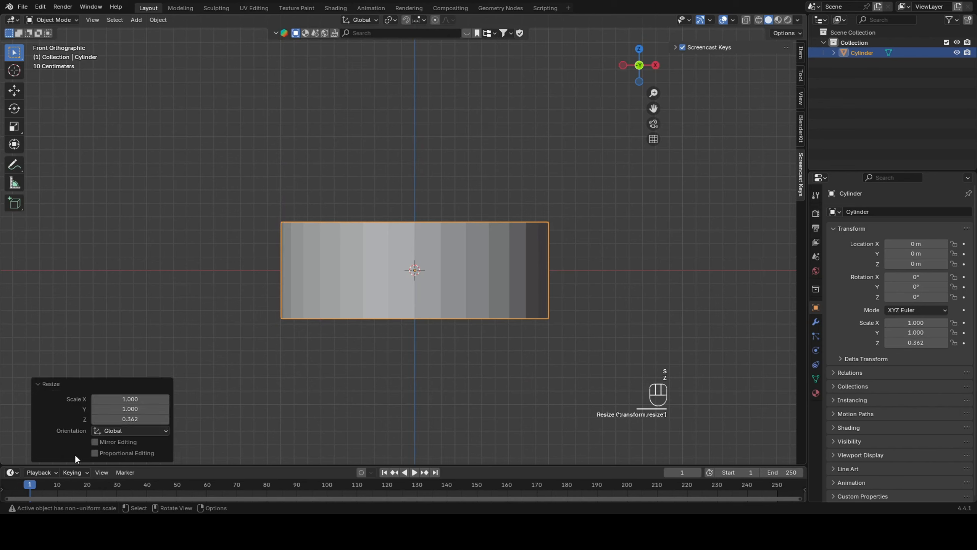
# Step: Set the cylinder's Z resize factor to 0.8
pyautogui.click(144, 419)
pyautogui.write('0')
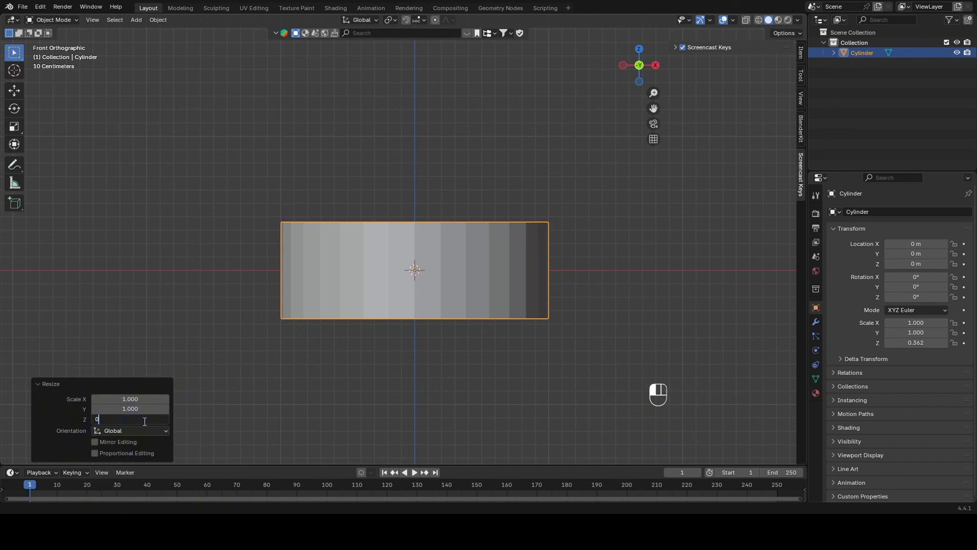
pyautogui.write('.8')
pyautogui.press('Return')
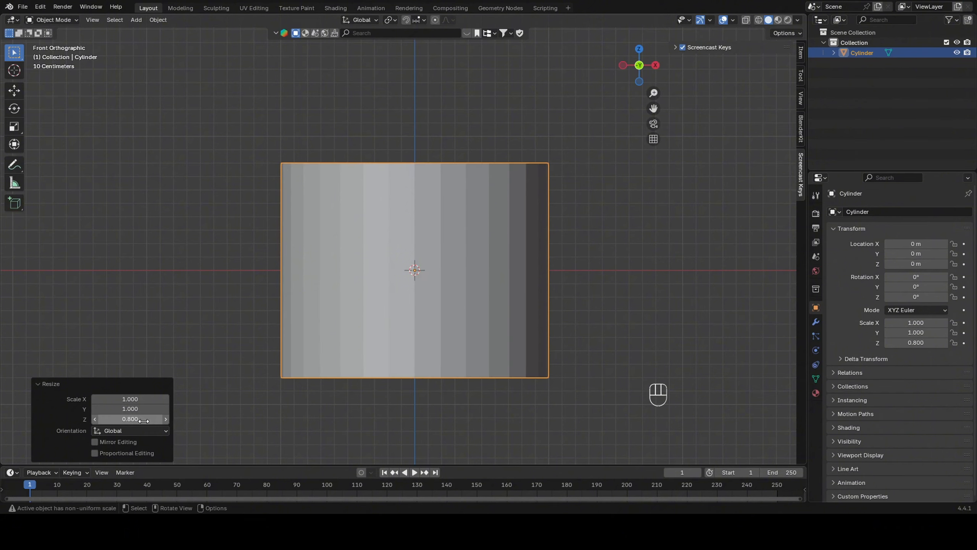
# Step: Set the cylinder's Z resize factor to 0.5, leaving X and Y at 1
pyautogui.click(144, 420)
pyautogui.write('0.5')
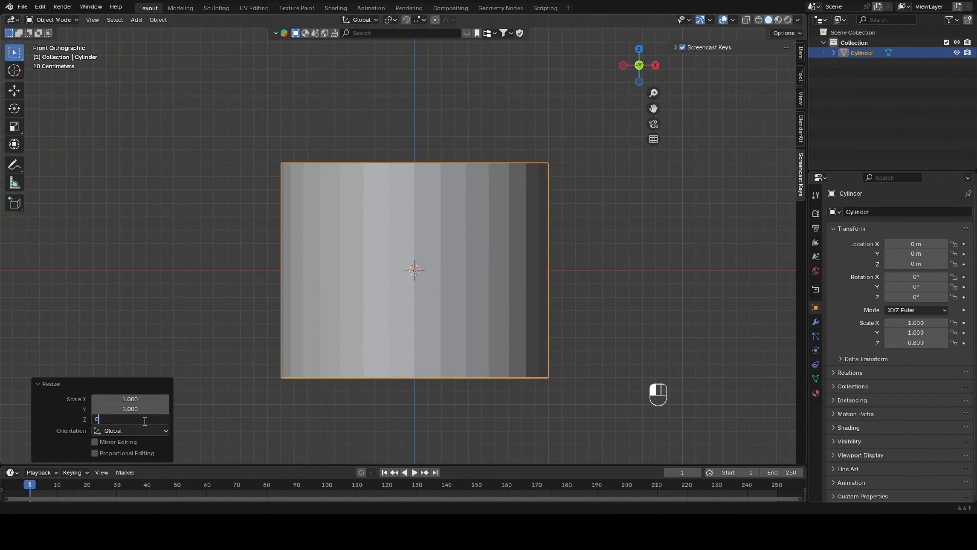
pyautogui.press('Return')
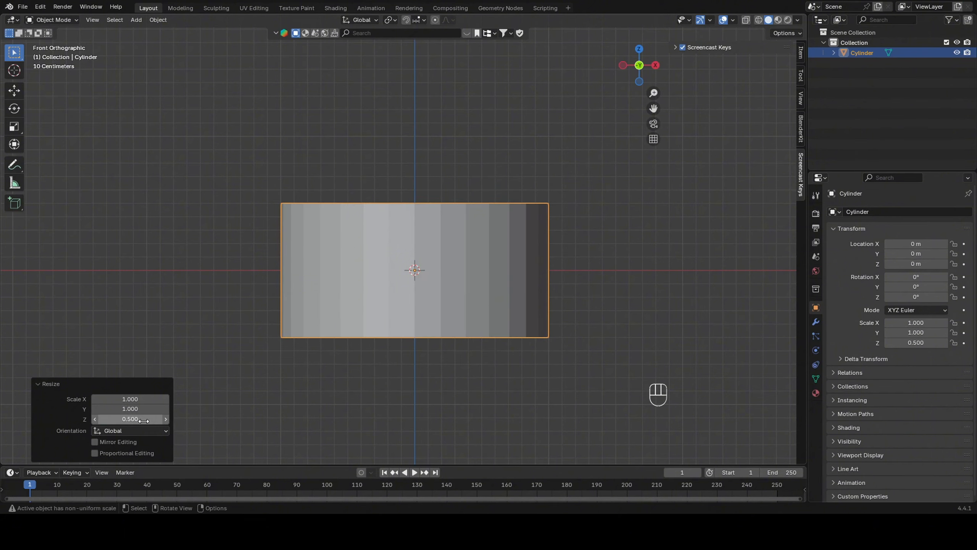
# Step: In edit mode, select the cylinder's leftmost vertical edge, invert the selection and delete the rest of the mesh
pyautogui.click(237, 348)
pyautogui.scroll(3, 364, 293)
pyautogui.press('Tab')
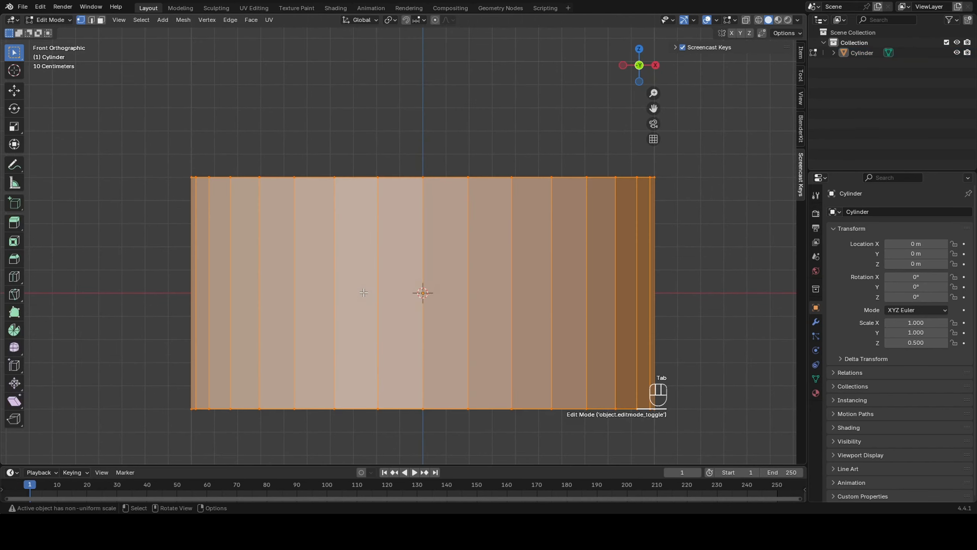
pyautogui.press('2')
pyautogui.click(221, 247)
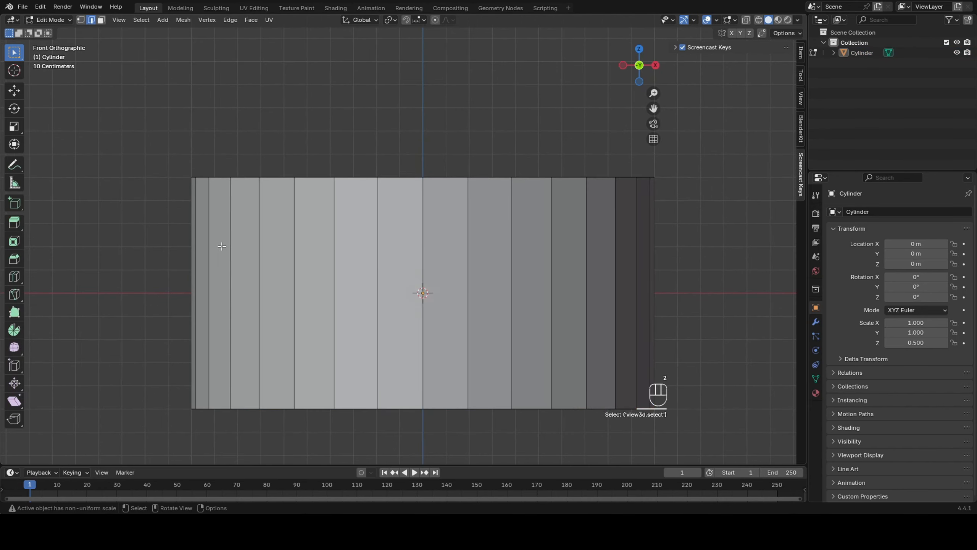
pyautogui.click(191, 249)
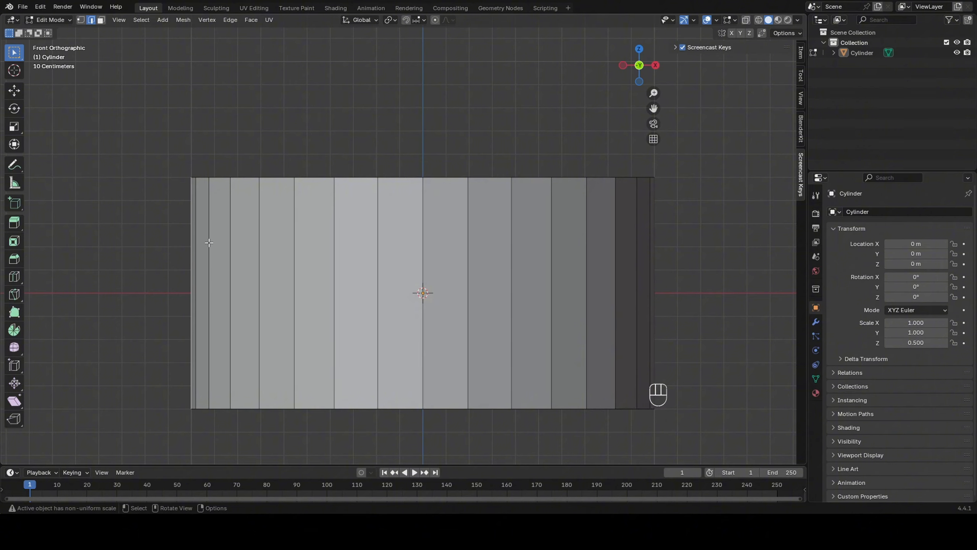
pyautogui.hotkey('ctrl', 'i')
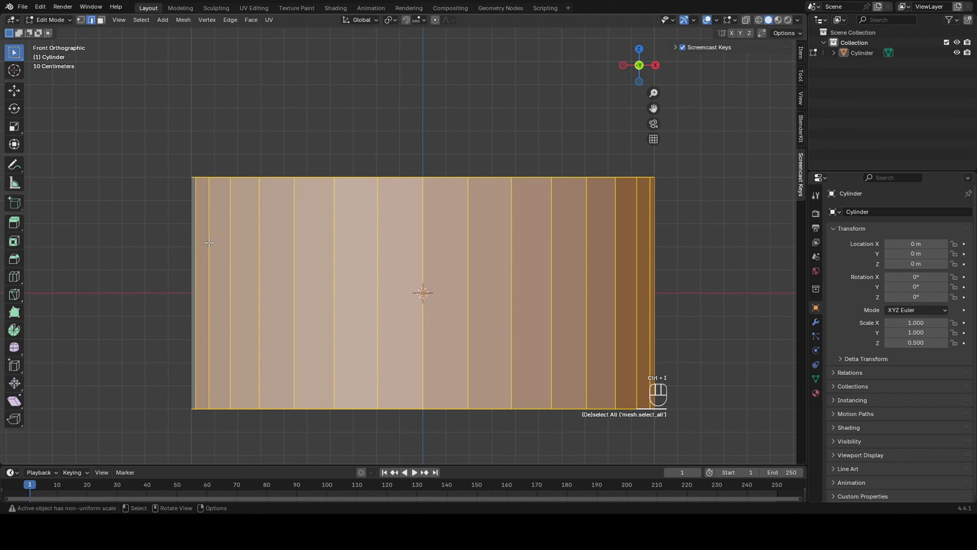
pyautogui.press('x')
pyautogui.click(205, 232)
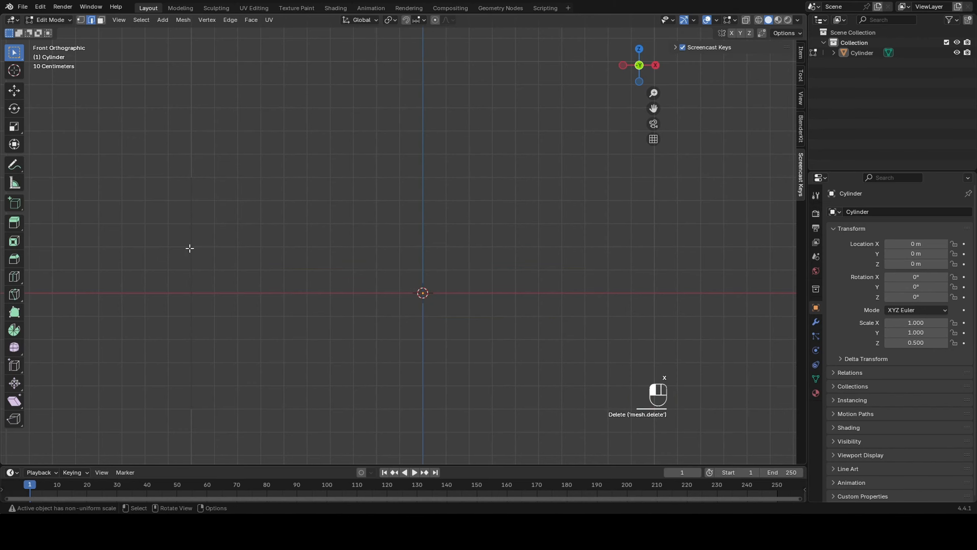
# Step: Divide the remaining vertical edge with three evenly spaced loop cuts
pyautogui.click(191, 248)
pyautogui.hotkey('ctrl', 'r')
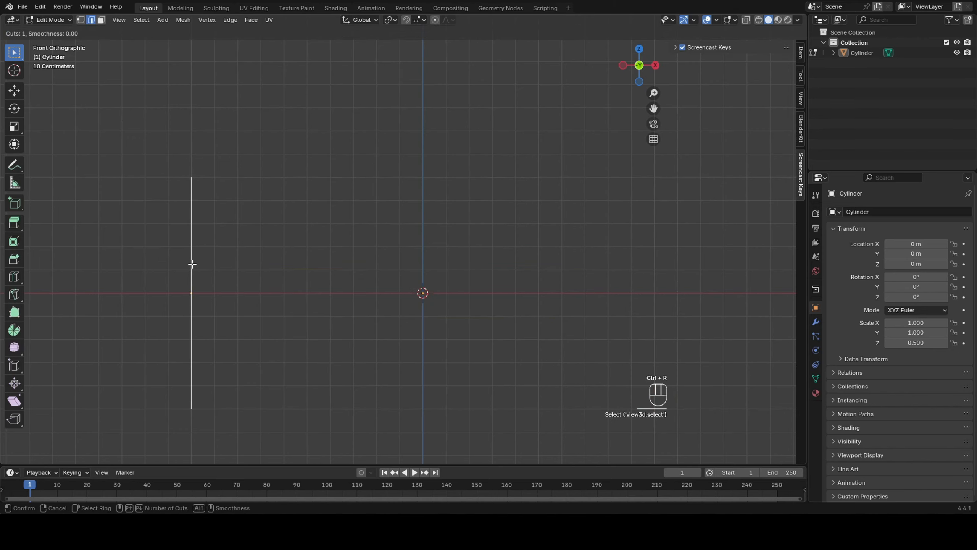
pyautogui.click(192, 264)
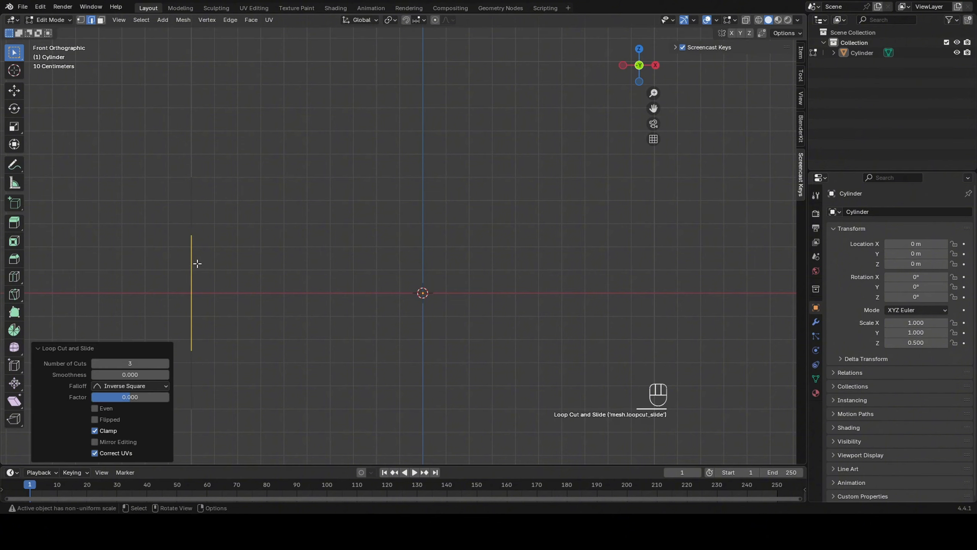
# Step: Delete the upper three segments of the divided edge, keeping only the lowest one
pyautogui.click(216, 254)
pyautogui.click(190, 223)
pyautogui.keyDown('shift'); pyautogui.click(195, 276); pyautogui.keyUp('shift')
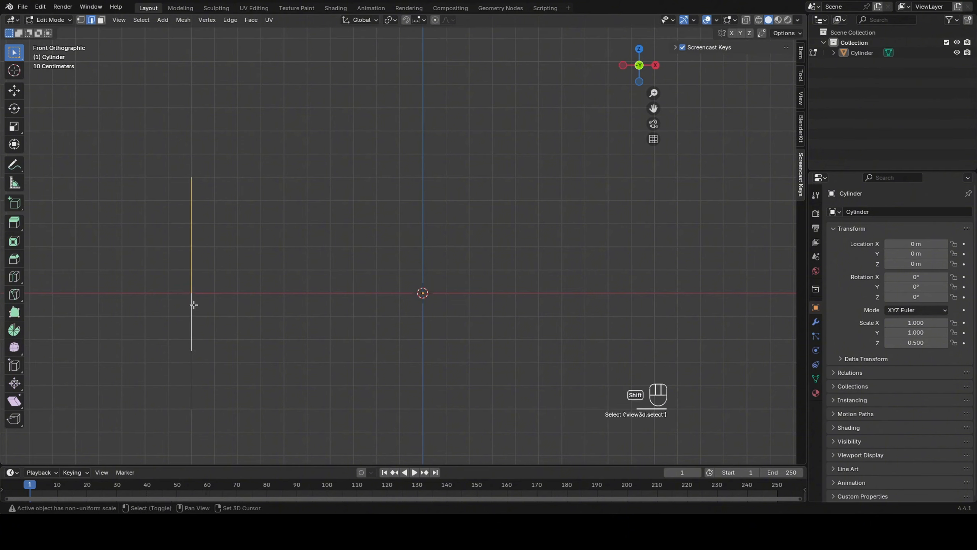
pyautogui.press('x')
pyautogui.click(194, 306)
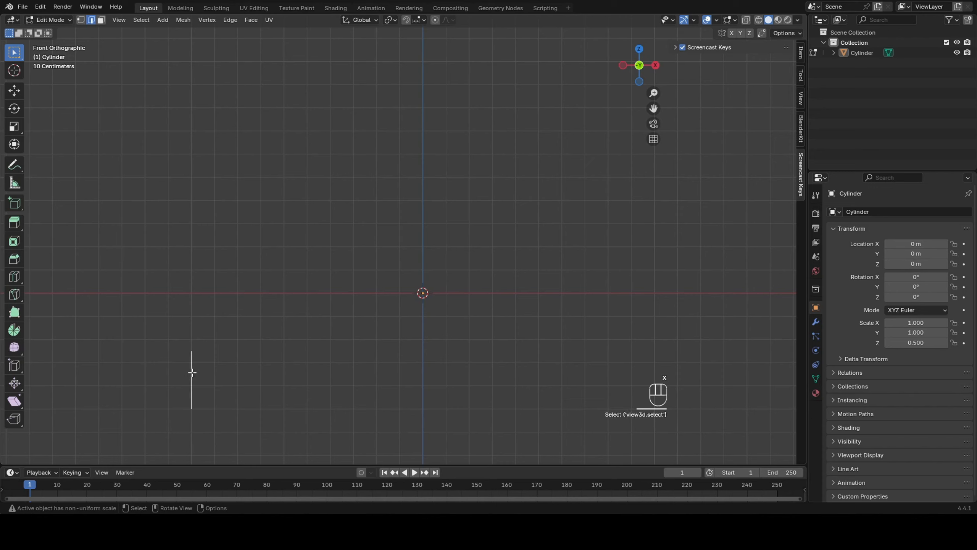
# Step: Divide the remaining bottom segment with four evenly spaced loop cuts
pyautogui.hotkey('ctrl', 'r')
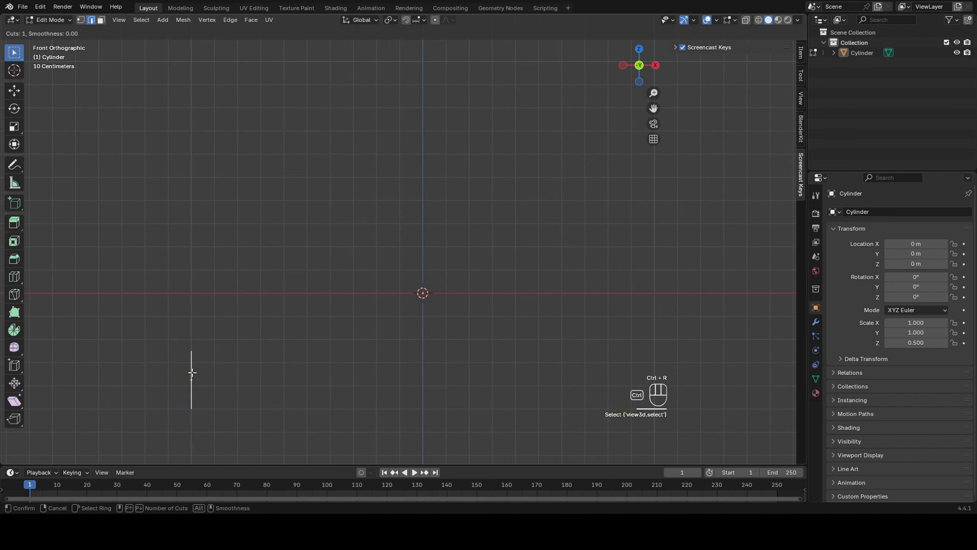
pyautogui.click(192, 373)
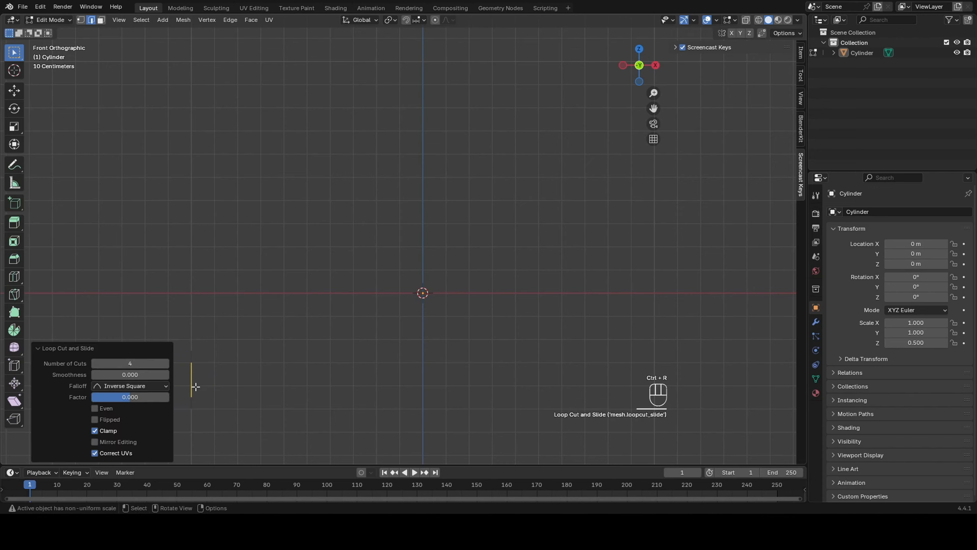
pyautogui.click(196, 382)
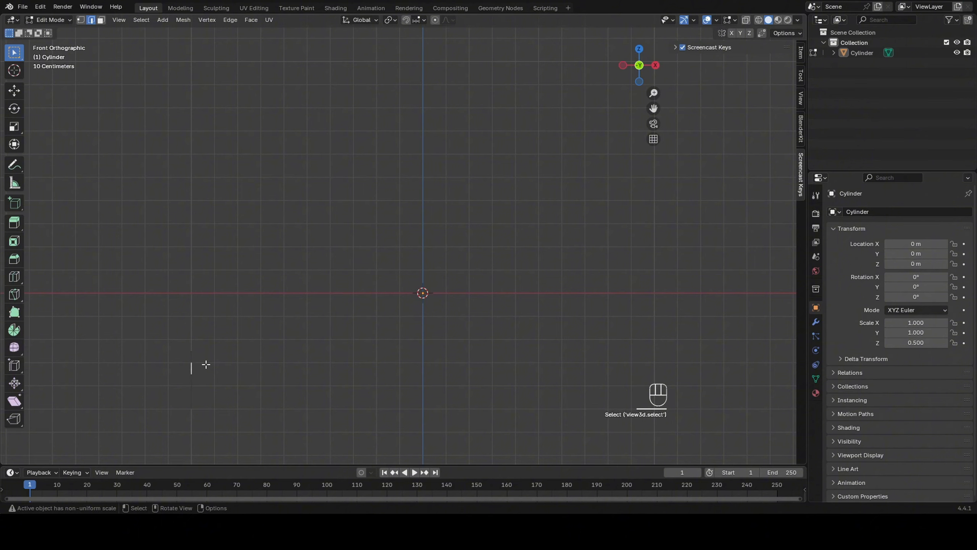
# Step: Move the segment's two middle vertices -0.08 m along X to form the outward thread tooth profile
pyautogui.press('1')
pyautogui.click(204, 386)
pyautogui.moveTo(181, 372); pyautogui.dragTo(203, 391)
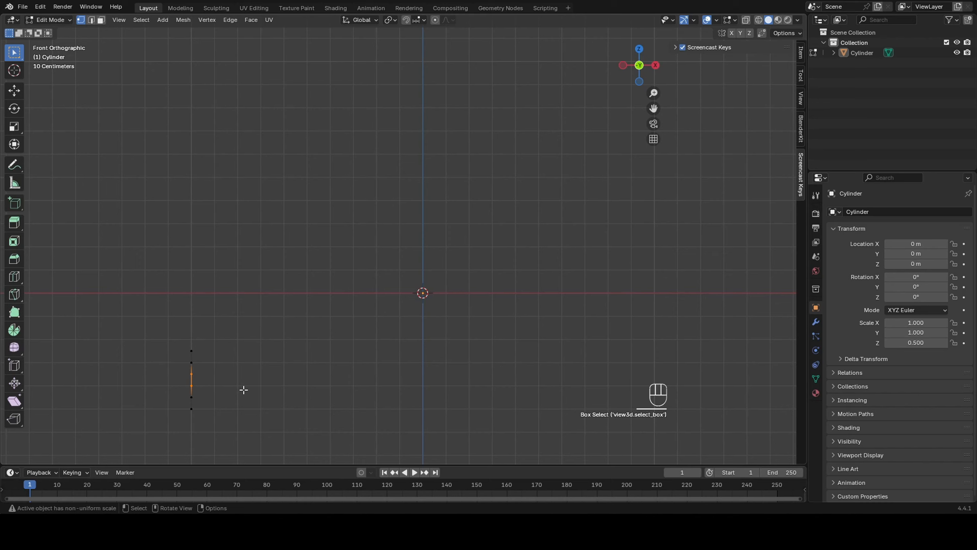
pyautogui.press('g')
pyautogui.press('x')
pyautogui.click(222, 395)
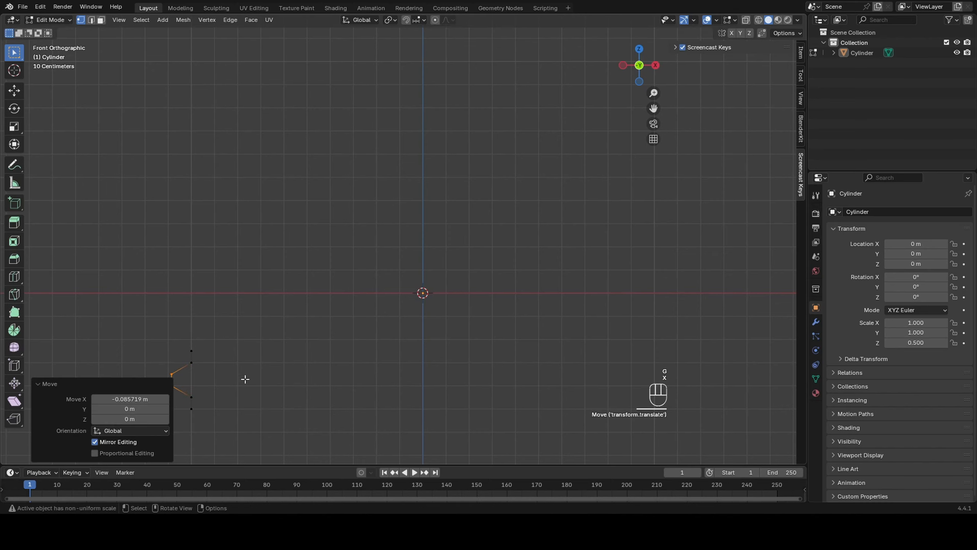
pyautogui.click(141, 395)
pyautogui.write('-0.08')
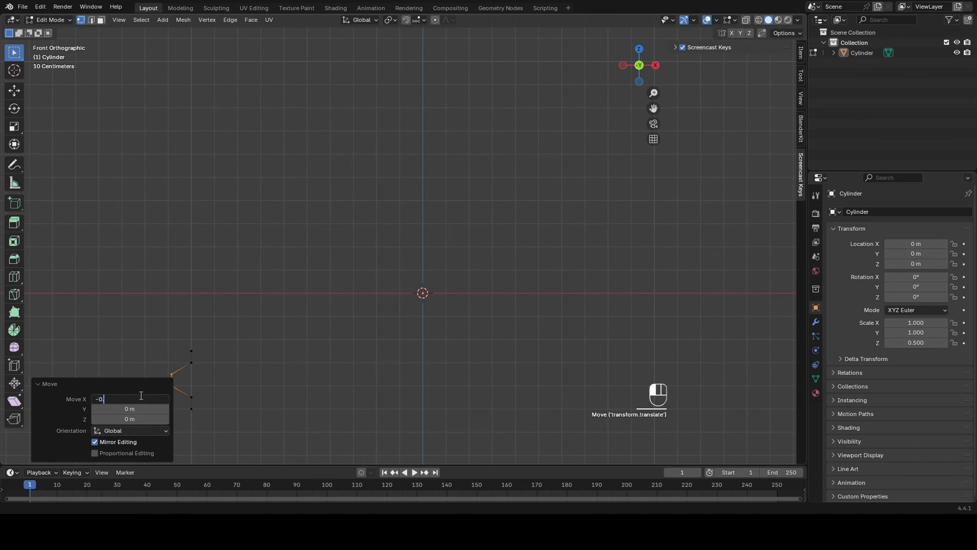
pyautogui.press('Return')
pyautogui.click(297, 352)
# Step: Return to object mode and add a Screw modifier to the thread profile
pyautogui.press('Tab')
pyautogui.press('Tab')
pyautogui.press('Tab')
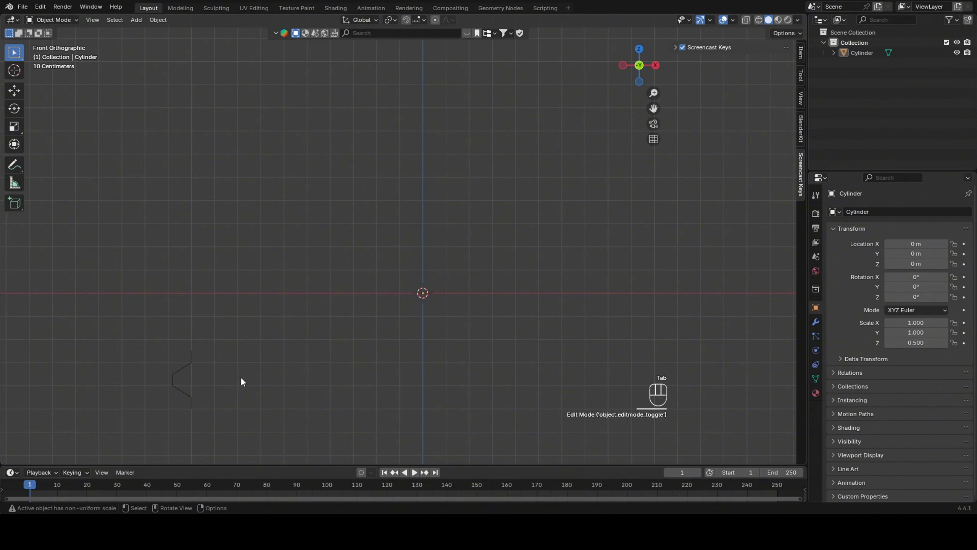
pyautogui.click(192, 361)
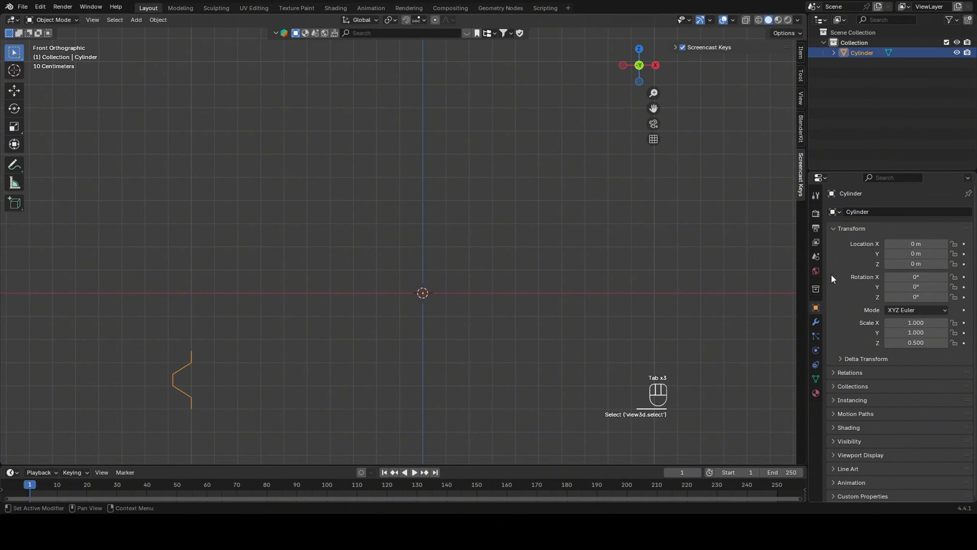
pyautogui.click(815, 322)
pyautogui.click(895, 212)
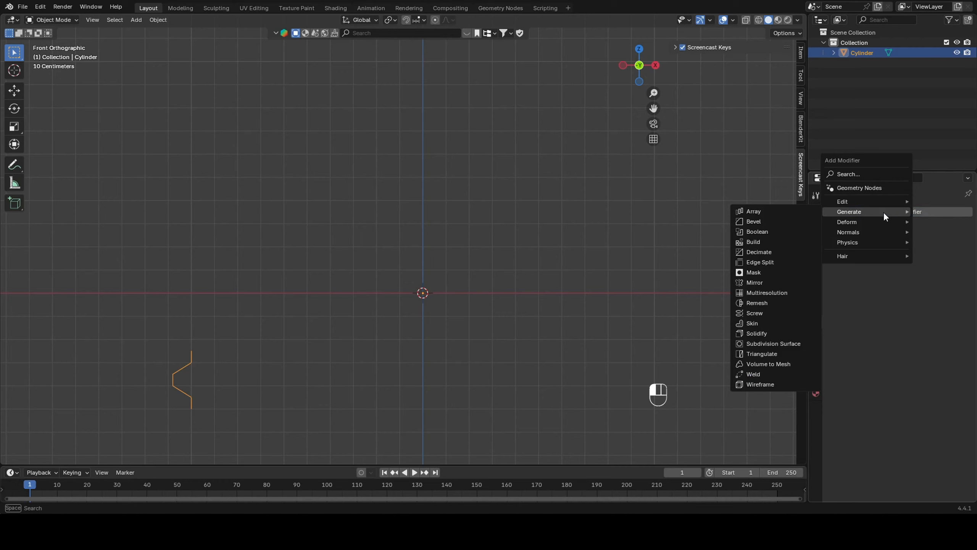
pyautogui.click(772, 313)
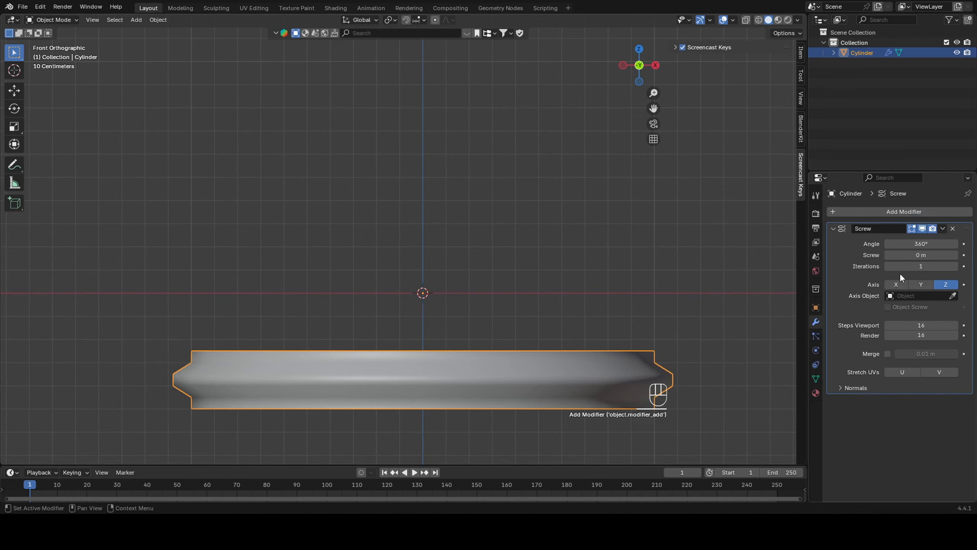
# Step: Set the Screw modifier's screw offset to 0.5 m and its iterations to 3
pyautogui.click(939, 255)
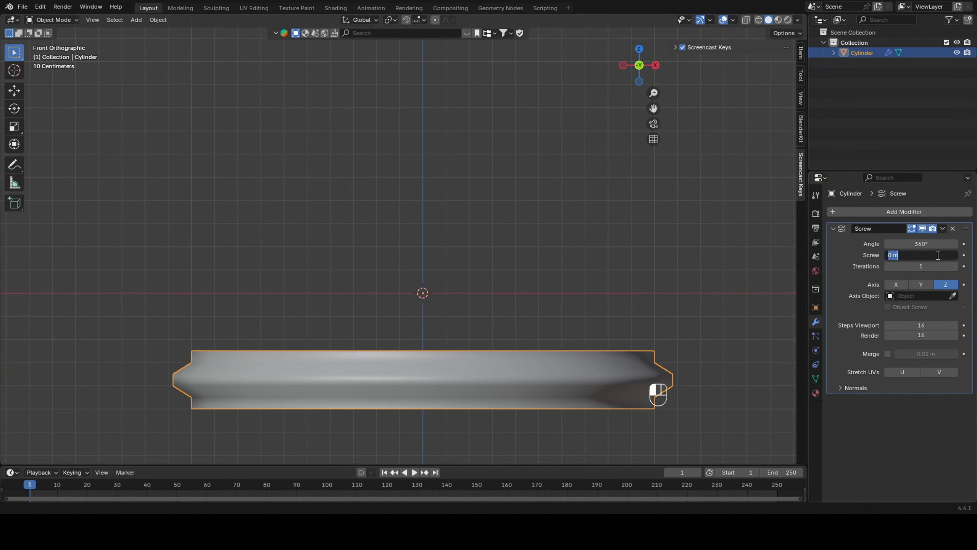
pyautogui.write('0.5')
pyautogui.press('Return')
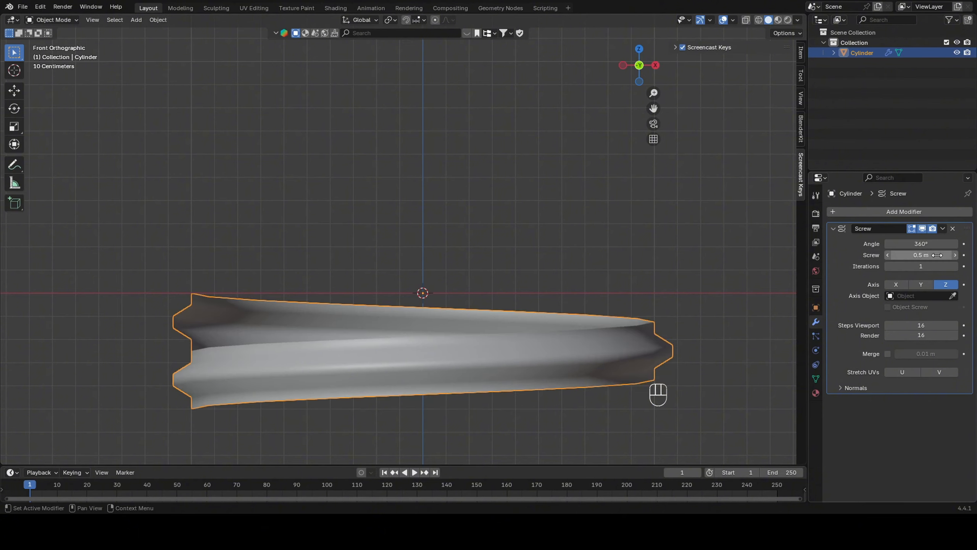
pyautogui.click(931, 265)
pyautogui.write('2')
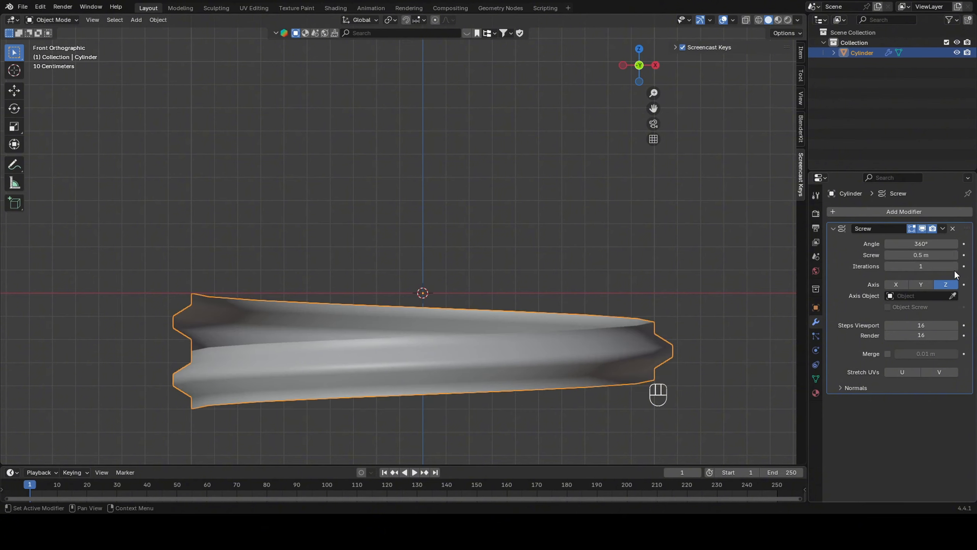
pyautogui.press('Return')
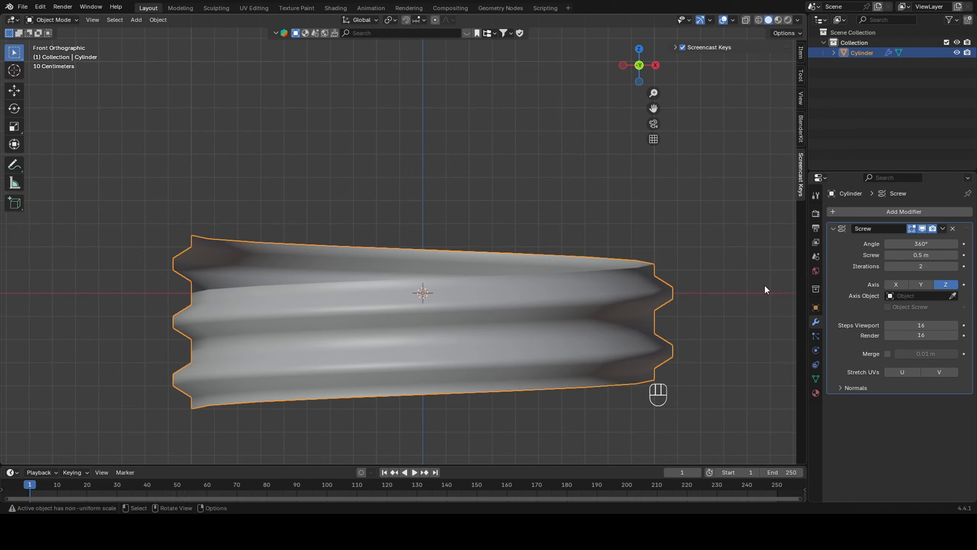
pyautogui.click(953, 267)
pyautogui.click(738, 268)
pyautogui.click(567, 262)
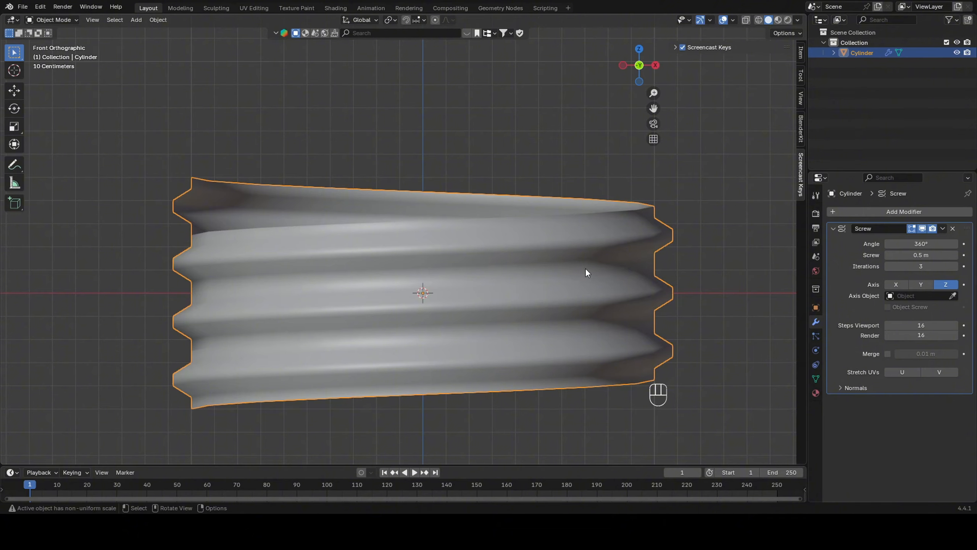
# Step: Examine the open upper and lower ends of the thread from several angles, in both object and edit mode
pyautogui.moveTo(324, 228); pyautogui.dragTo(449, 258, button='middle')
pyautogui.click(476, 222)
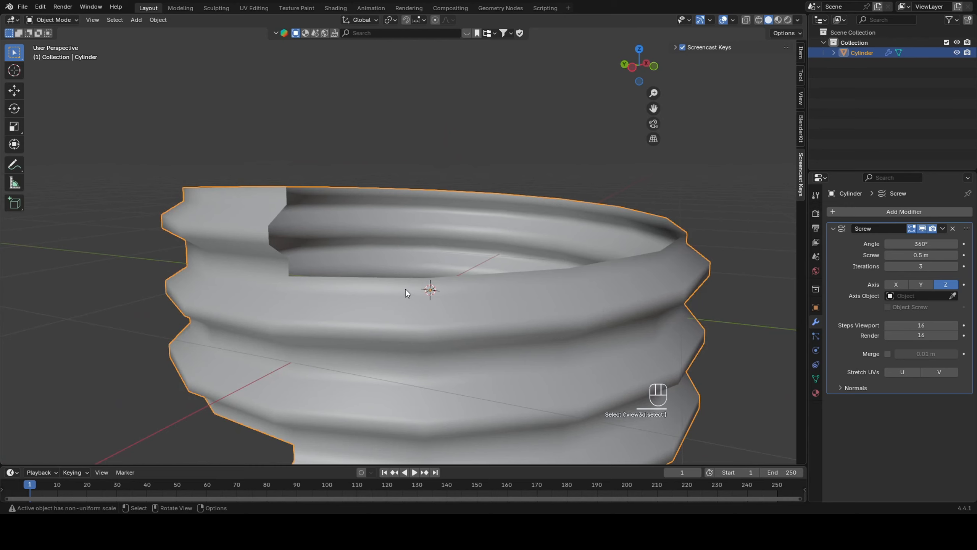
pyautogui.moveTo(405, 289); pyautogui.dragTo(386, 268, button='middle')
pyautogui.press('Tab')
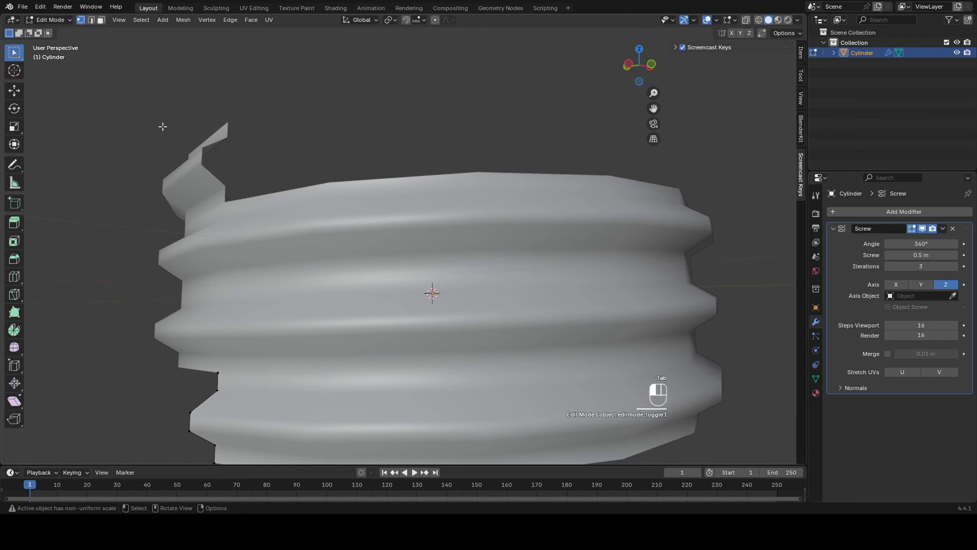
pyautogui.press('Tab')
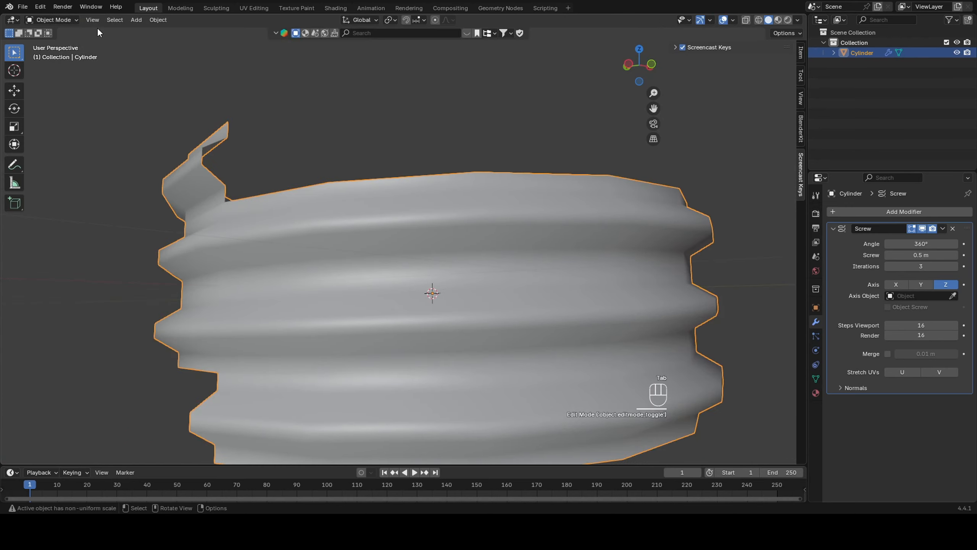
pyautogui.click(268, 216)
pyautogui.press('Tab')
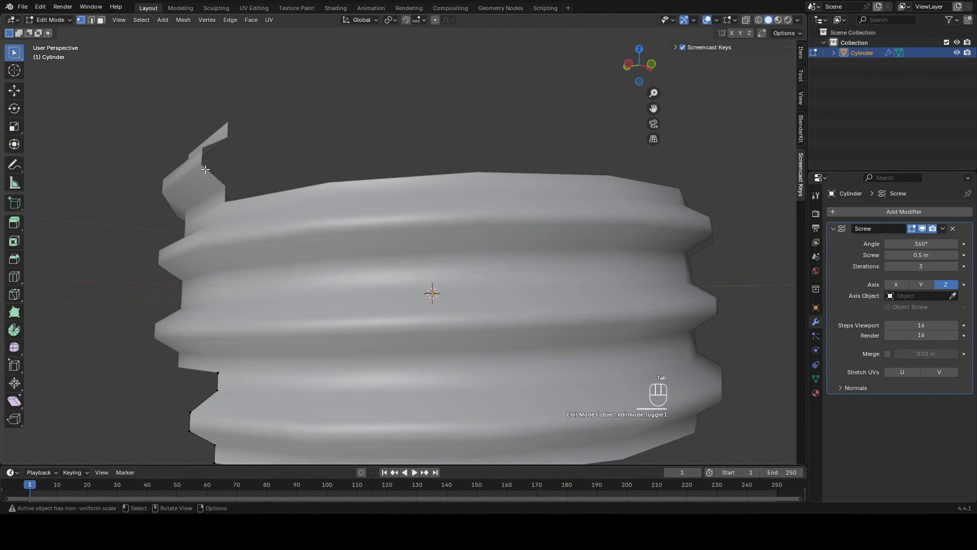
pyautogui.moveTo(255, 211); pyautogui.dragTo(343, 208, button='middle')
pyautogui.scroll(-4, 342, 209)
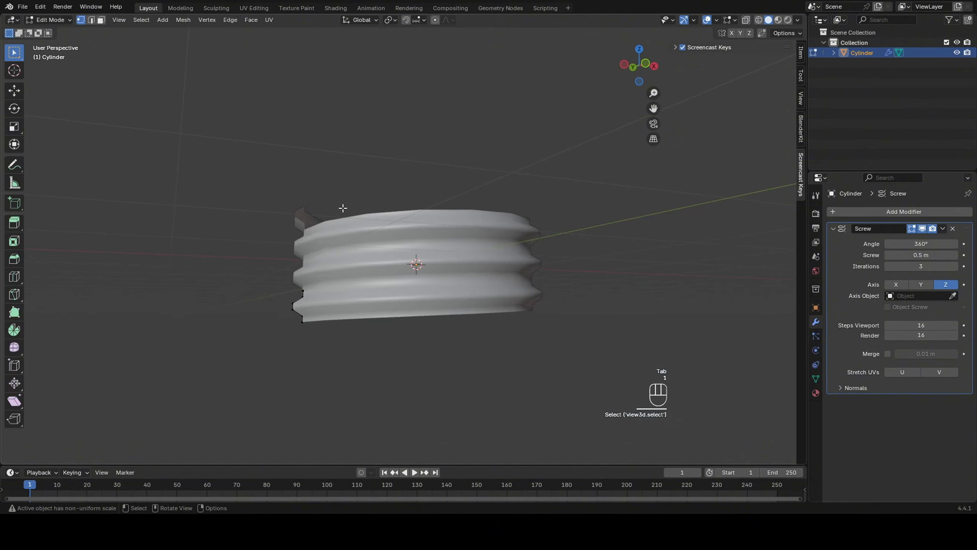
pyautogui.scroll(1, 368, 224)
pyautogui.moveTo(322, 281); pyautogui.dragTo(338, 288, button='middle')
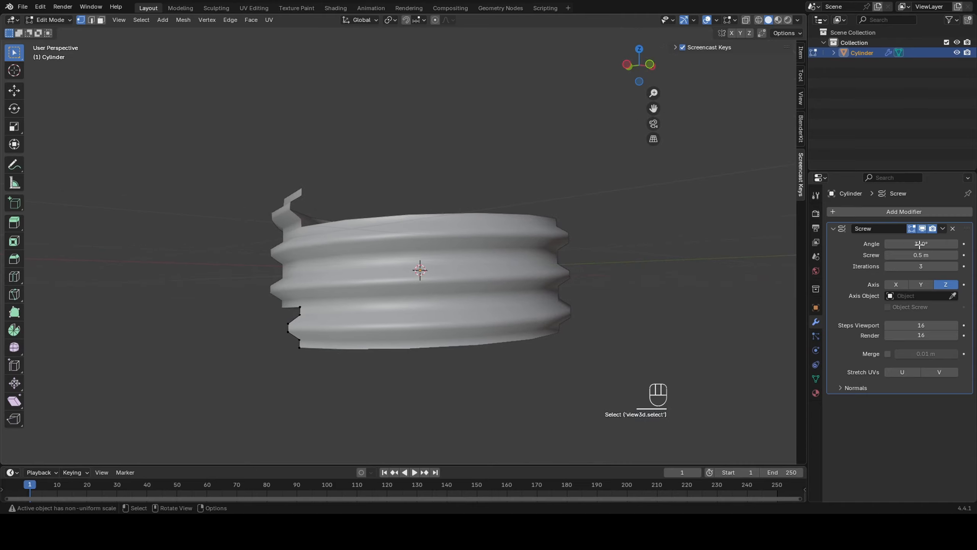
# Step: Apply the Screw modifier to the thread and enter edit mode on the resulting mesh
pyautogui.click(942, 229)
pyautogui.press('Tab')
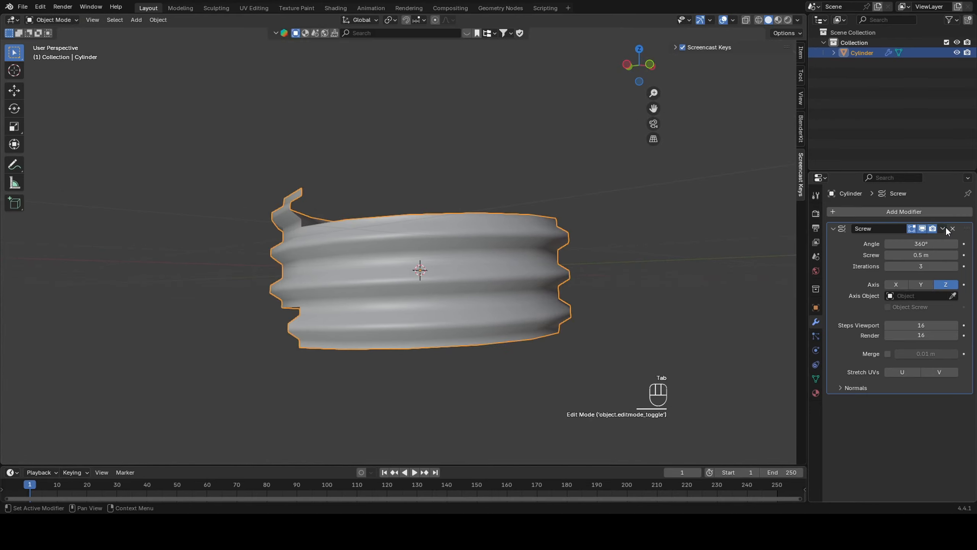
pyautogui.click(942, 228)
pyautogui.click(920, 241)
pyautogui.press('Tab')
# Step: In front view, delete the helical edge loop that starts at the thread's lower rim and runs through all its turns
pyautogui.moveTo(532, 280); pyautogui.dragTo(491, 256, button='middle')
pyautogui.press('`')
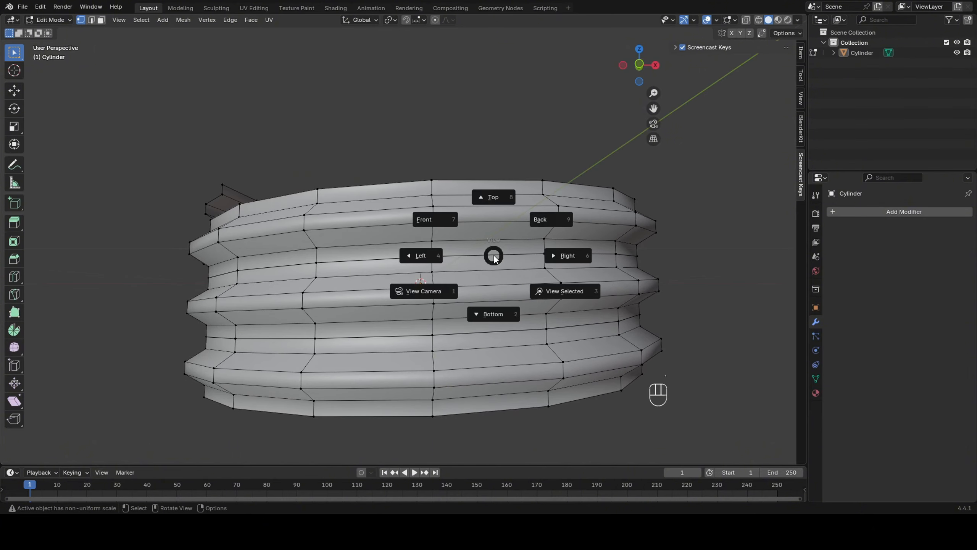
pyautogui.click(439, 226)
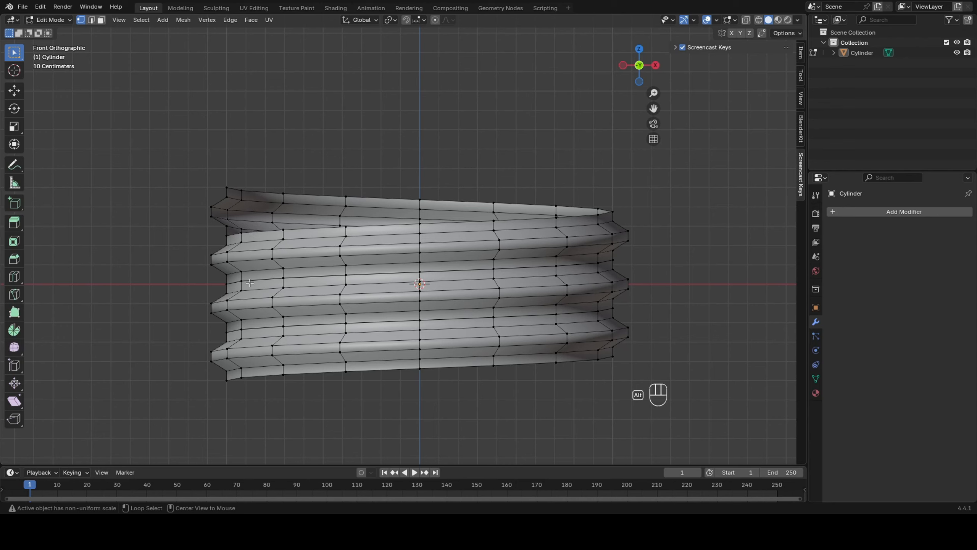
pyautogui.keyDown('alt'); pyautogui.click(297, 373); pyautogui.keyUp('alt')
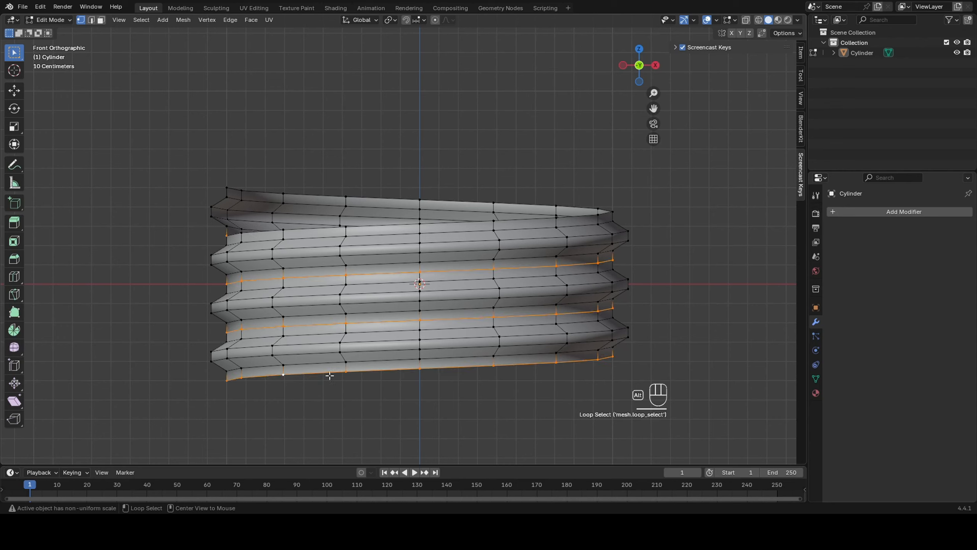
pyautogui.press('x')
pyautogui.click(360, 376)
pyautogui.hotkey('ctrl', 'z')
pyautogui.press('c')
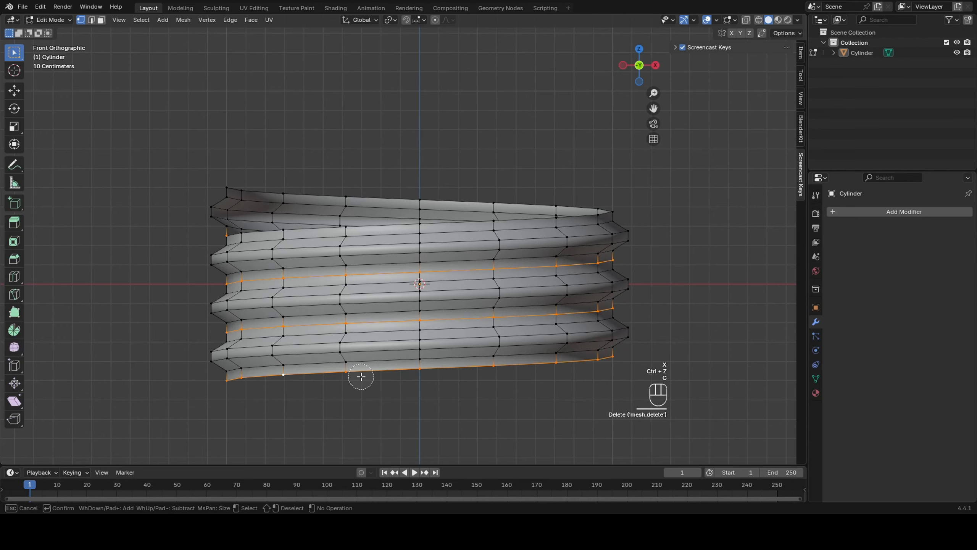
pyautogui.rightClick(361, 376)
pyautogui.press('x')
pyautogui.click(362, 366)
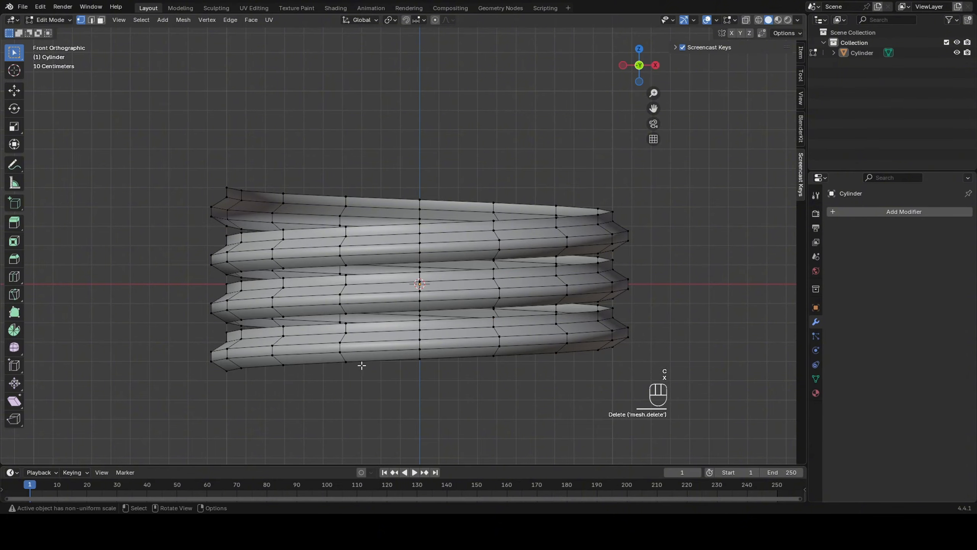
# Step: Fill the gap between the two lowest turns at the thread's start with a face between the two facing edges
pyautogui.moveTo(251, 330); pyautogui.dragTo(356, 336, button='middle')
pyautogui.press('2')
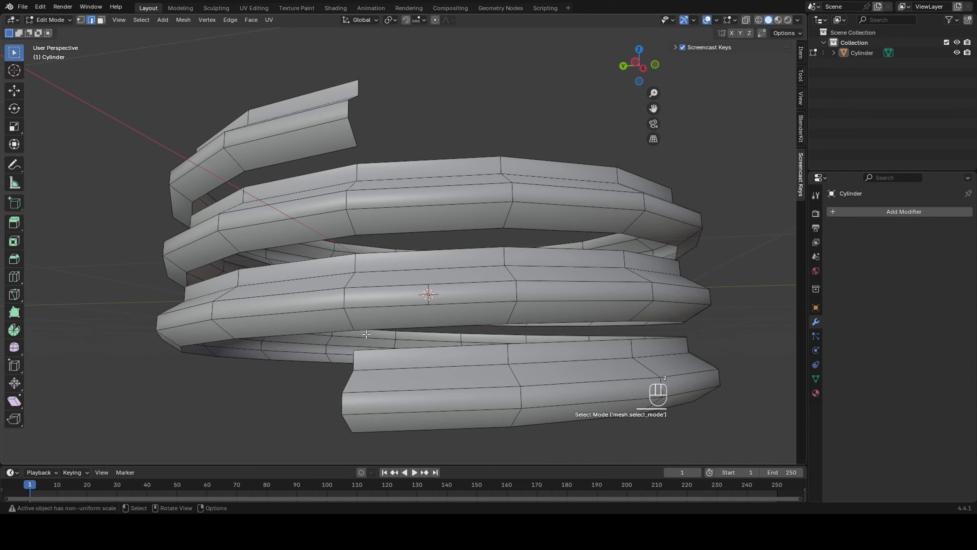
pyautogui.click(368, 330)
pyautogui.keyDown('shift'); pyautogui.click(378, 351); pyautogui.keyUp('shift')
pyautogui.press('f')
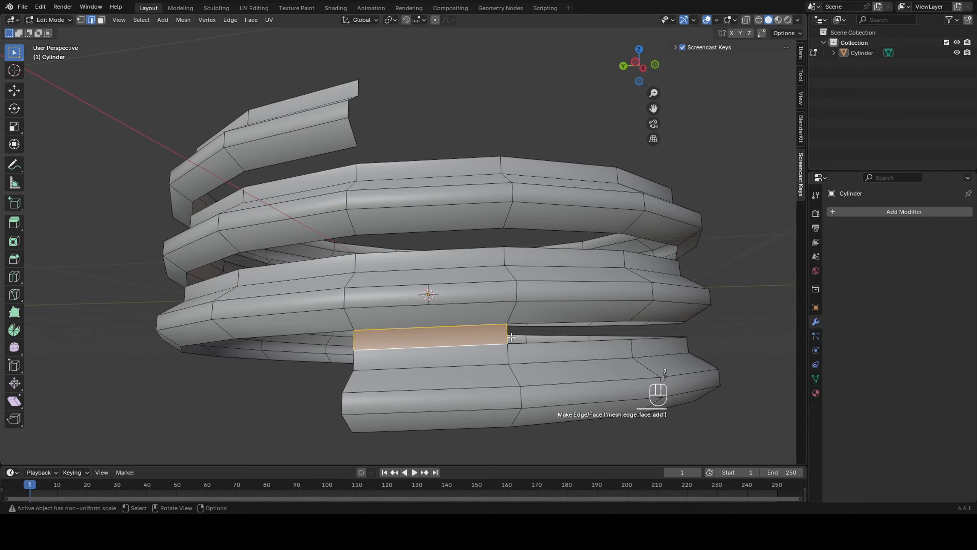
# Step: Starting from the new face's open side edge, fill the rest of the helical gap with faces through all turns
pyautogui.click(539, 339)
pyautogui.click(507, 332)
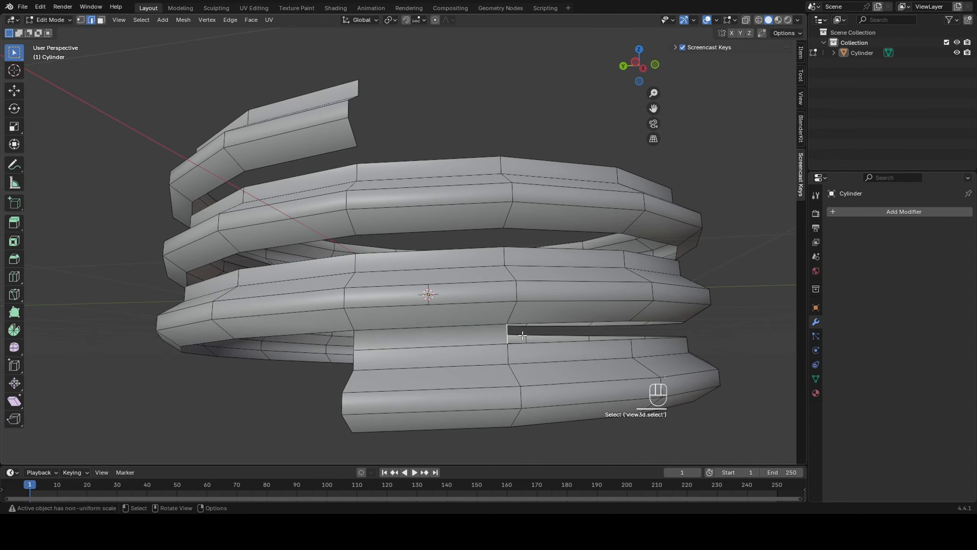
pyautogui.moveTo(522, 335); pyautogui.dragTo(379, 340, button='middle')
pyautogui.press('`')
pyautogui.click(297, 304)
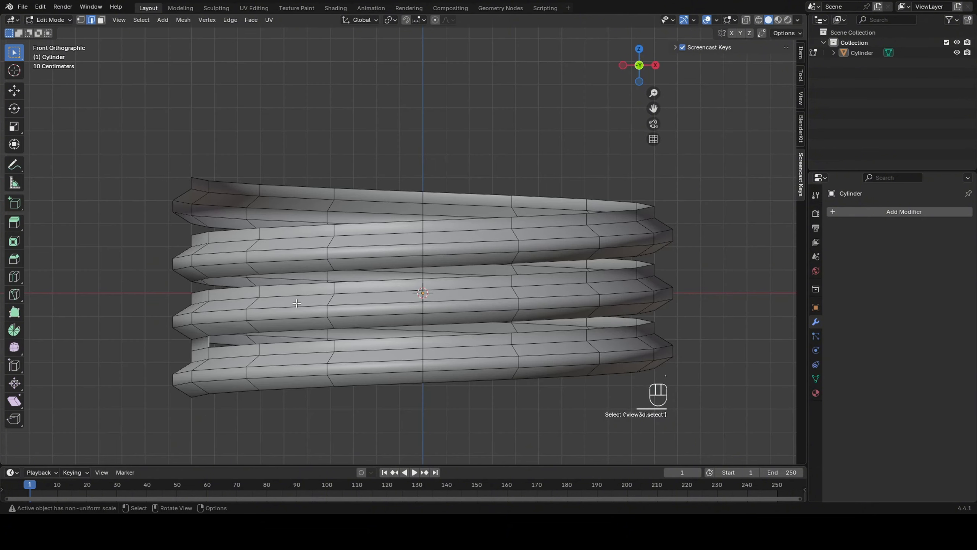
pyautogui.press('f')
pyautogui.press('f')
pyautogui.press('f')
pyautogui.press('f')
pyautogui.press('f')
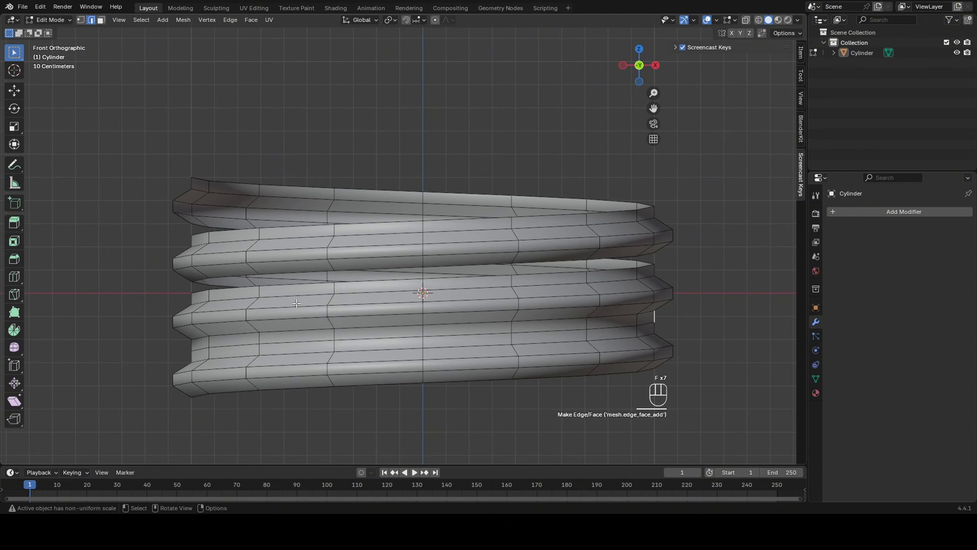
pyautogui.press('f')
pyautogui.press('f')
pyautogui.press('f')
pyautogui.press('f')
pyautogui.press('f')
pyautogui.press('f')
pyautogui.press('f')
pyautogui.press('f')
pyautogui.press('f')
pyautogui.press('f')
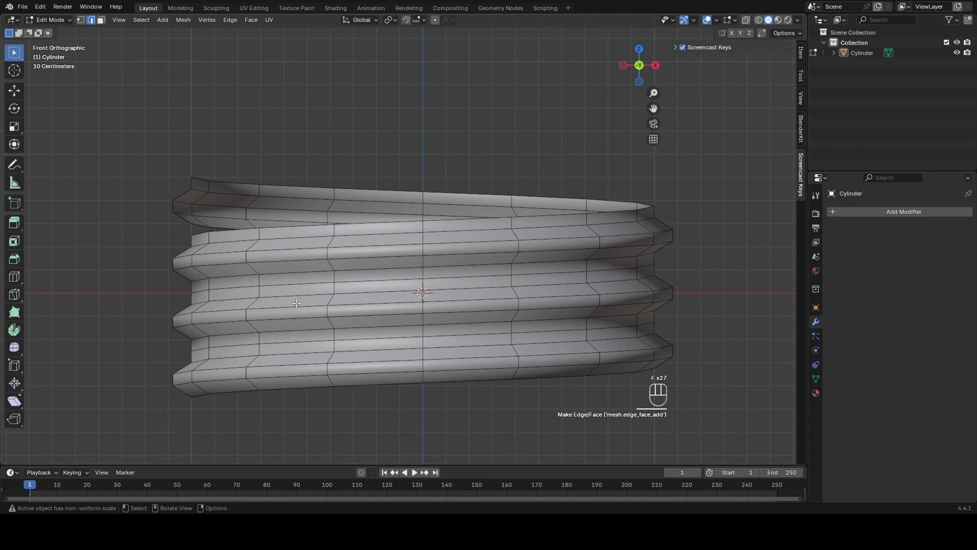
pyautogui.press('f')
pyautogui.press('f')
# Step: Extrude the upper rim loop, excluding the tooth profile edges at the thread's end, about 0.32 m up along Z
pyautogui.click(274, 153)
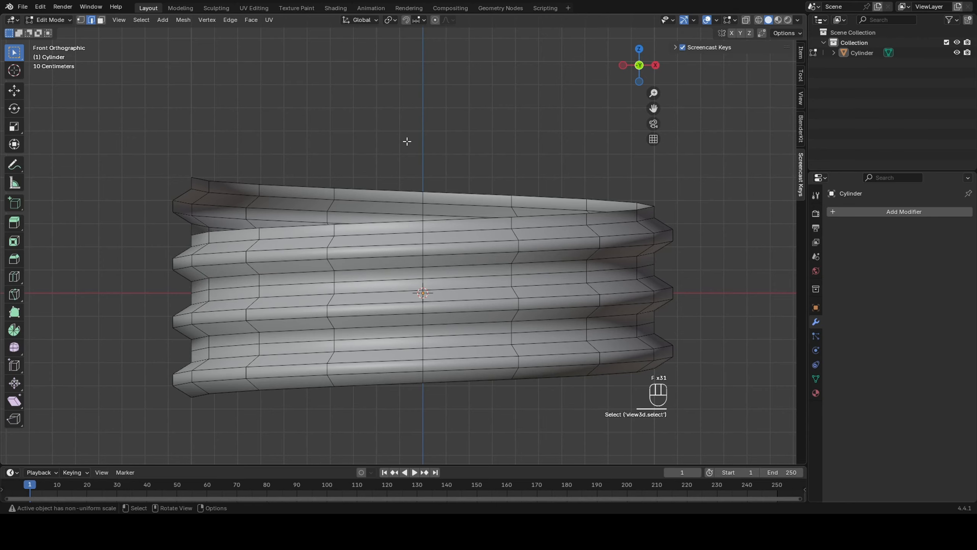
pyautogui.scroll(-1, 547, 182)
pyautogui.scroll(1, 402, 239)
pyautogui.keyDown('shift'); pyautogui.click(188, 222); pyautogui.keyUp('shift')
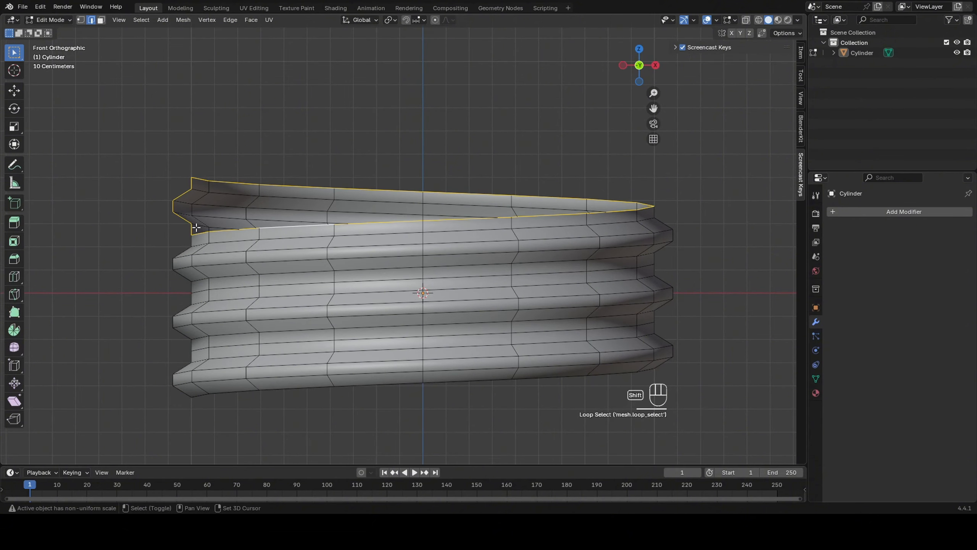
pyautogui.keyDown('shift'); pyautogui.click(175, 200); pyautogui.keyUp('shift')
pyautogui.press('e')
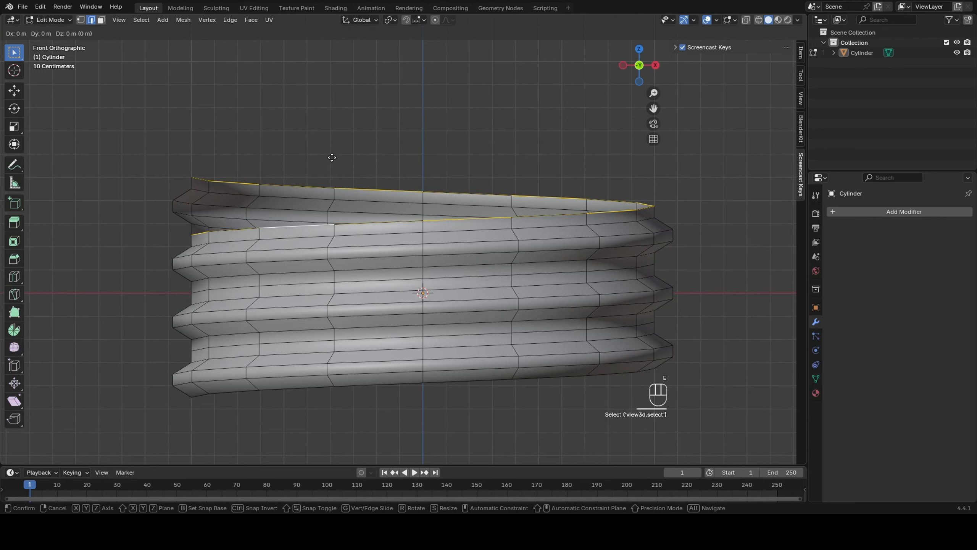
pyautogui.press('z')
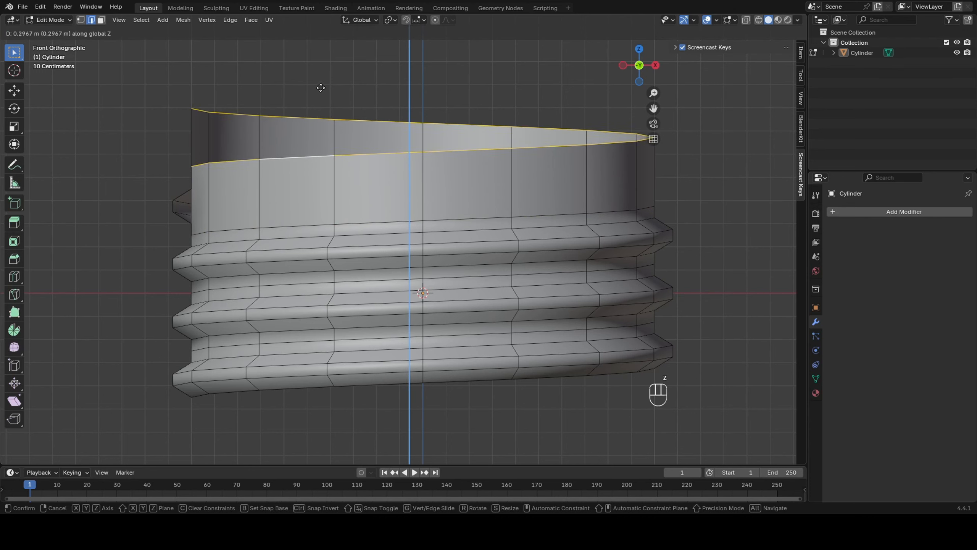
pyautogui.click(320, 83)
# Step: With X-ray on, flatten the extruded upper rim by scaling it to 0 along Z and lower it about 0.15 m
pyautogui.hotkey('alt', 'z')
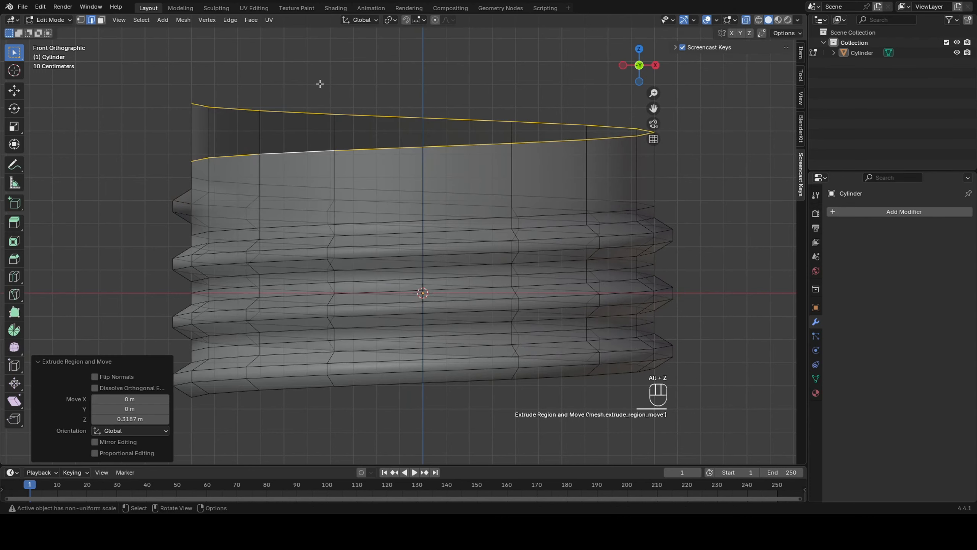
pyautogui.press('s')
pyautogui.press('z')
pyautogui.press('KP_0')
pyautogui.press('KP_Enter')
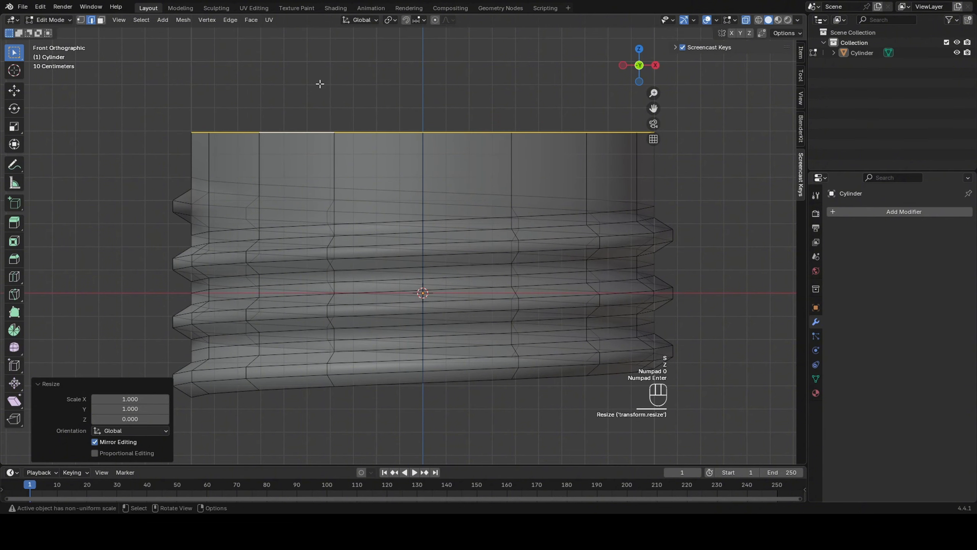
pyautogui.press('g')
pyautogui.press('z')
pyautogui.click(323, 118)
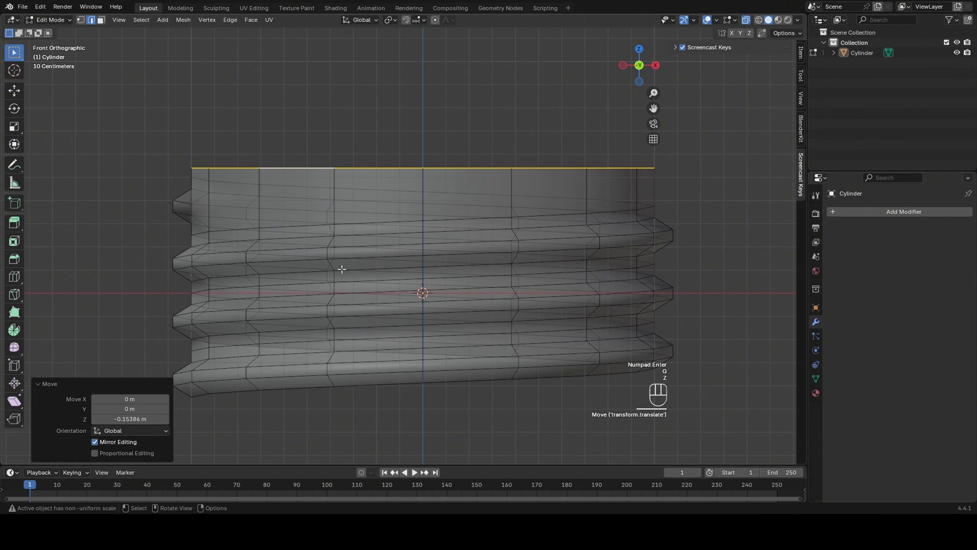
# Step: Extrude the lower rim loop, excluding the tooth profile edges at the thread's start, about 0.29 m down along Z
pyautogui.keyDown('alt'); pyautogui.click(302, 388); pyautogui.keyUp('alt')
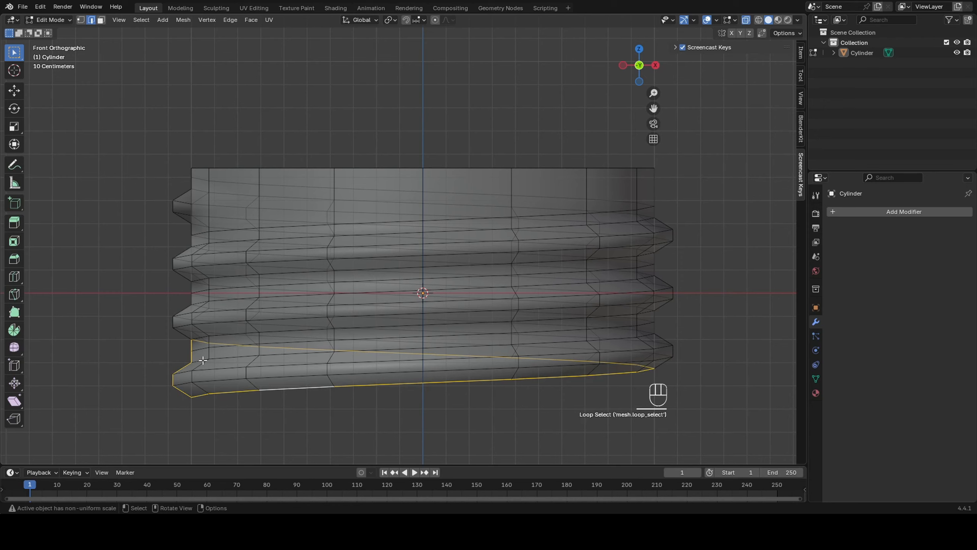
pyautogui.keyDown('alt'); pyautogui.keyDown('shift'); pyautogui.click(191, 355); pyautogui.keyUp('shift'); pyautogui.keyUp('alt')
pyautogui.keyDown('shift'); pyautogui.click(191, 346); pyautogui.keyUp('shift')
pyautogui.keyDown('shift'); pyautogui.click(188, 367); pyautogui.keyUp('shift')
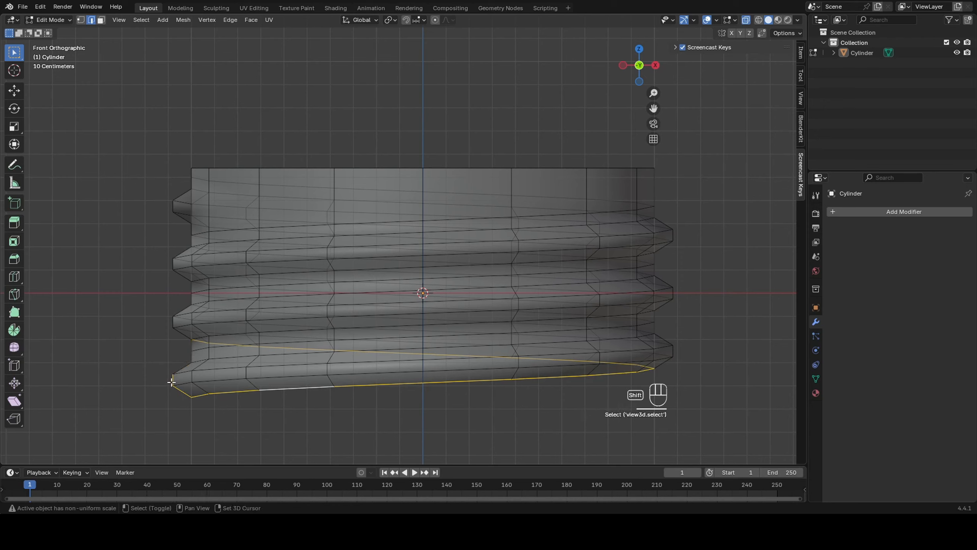
pyautogui.keyDown('shift'); pyautogui.click(181, 393); pyautogui.keyUp('shift')
pyautogui.press('e')
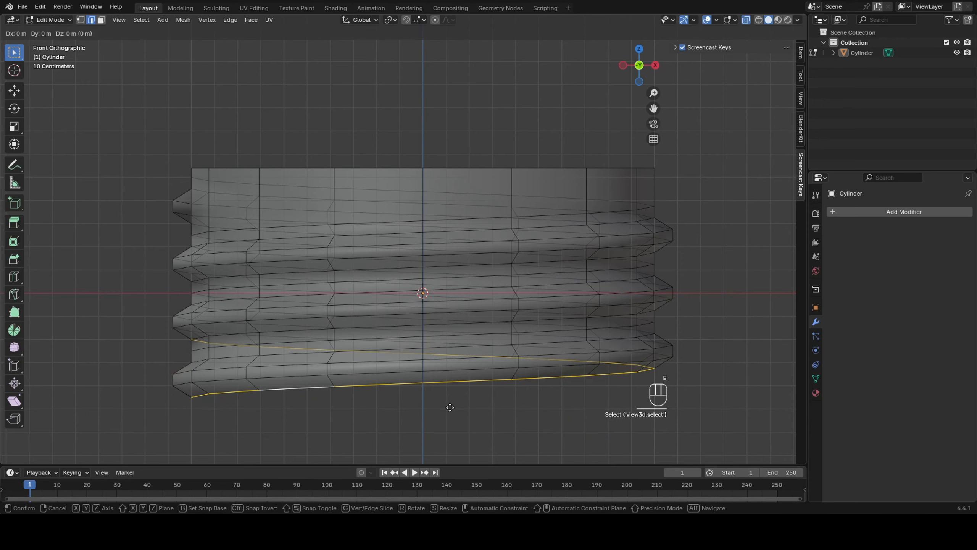
pyautogui.press('z')
pyautogui.click(450, 475)
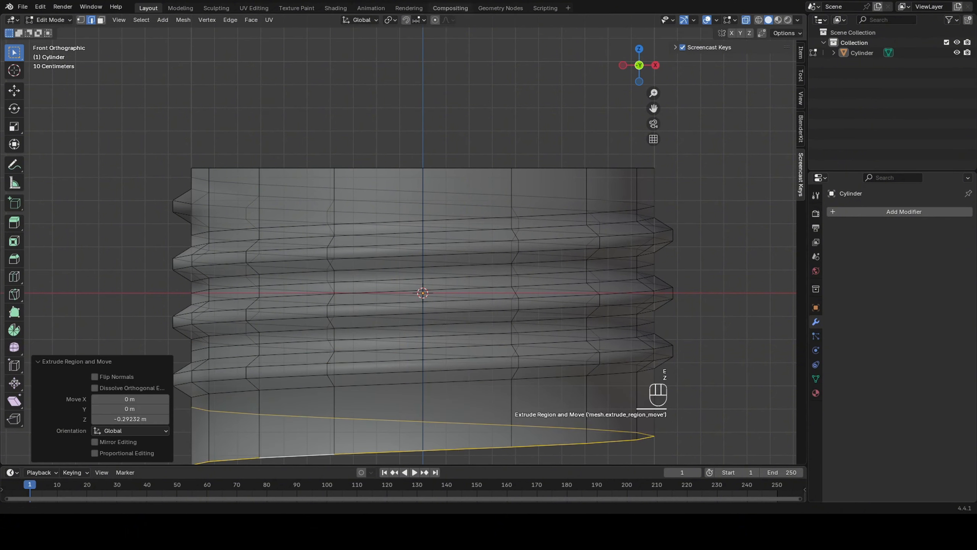
# Step: Try to flatten the extruded lower rim by scaling it to 0 along Z
pyautogui.press('KP_0')
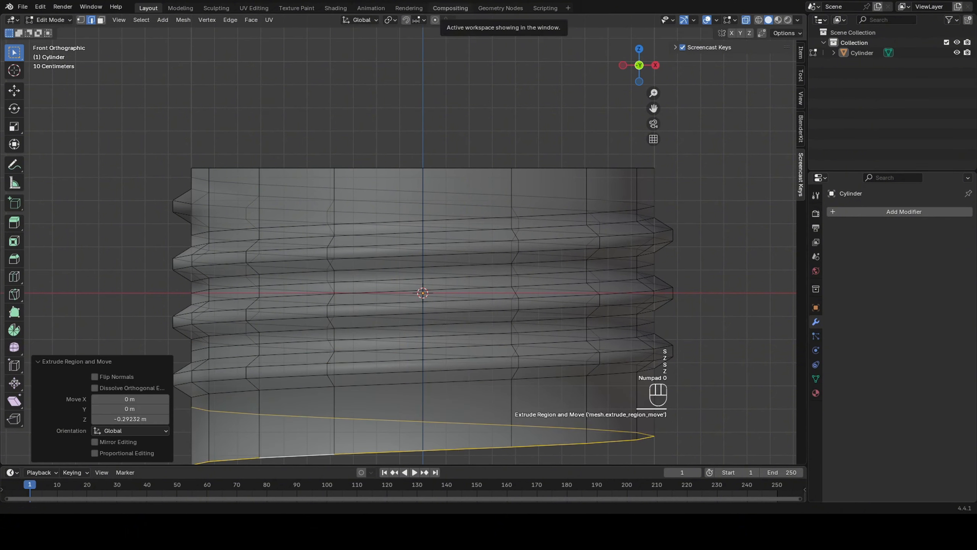
pyautogui.press('s')
pyautogui.press('z')
pyautogui.press('KP_0')
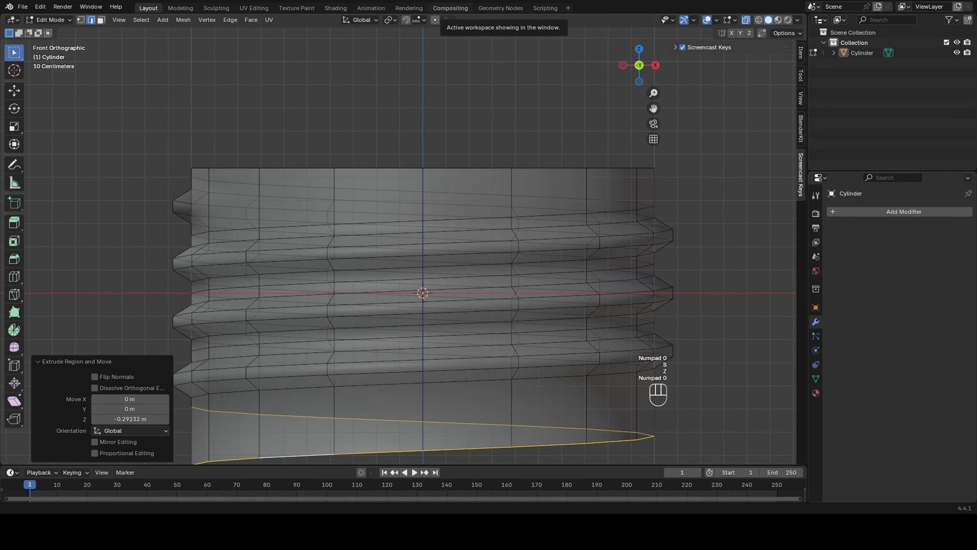
pyautogui.press('Return')
# Step: Flatten the lower rim loop by scaling it to 0 along Z and raise it closer to the thread
pyautogui.scroll(-1, 465, 306)
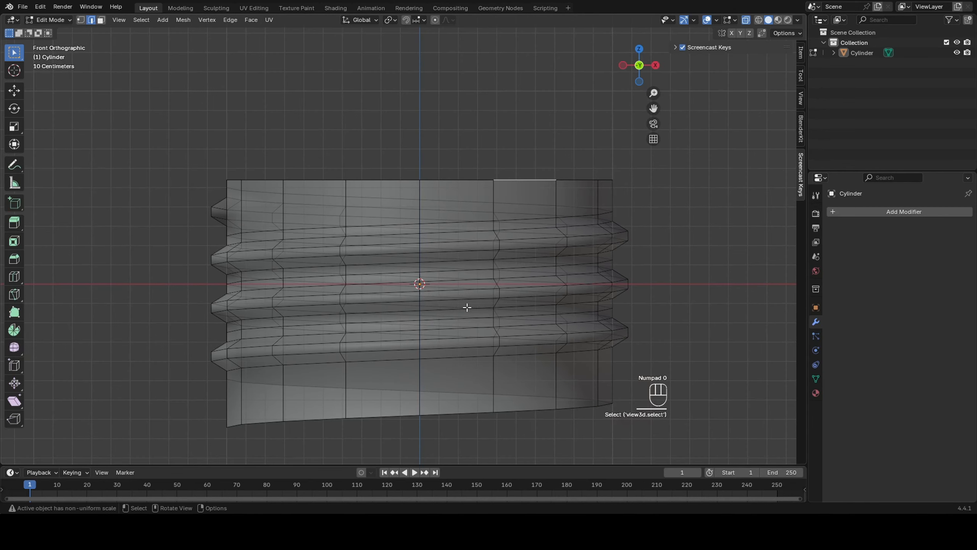
pyautogui.keyDown('alt'); pyautogui.click(365, 417); pyautogui.keyUp('alt')
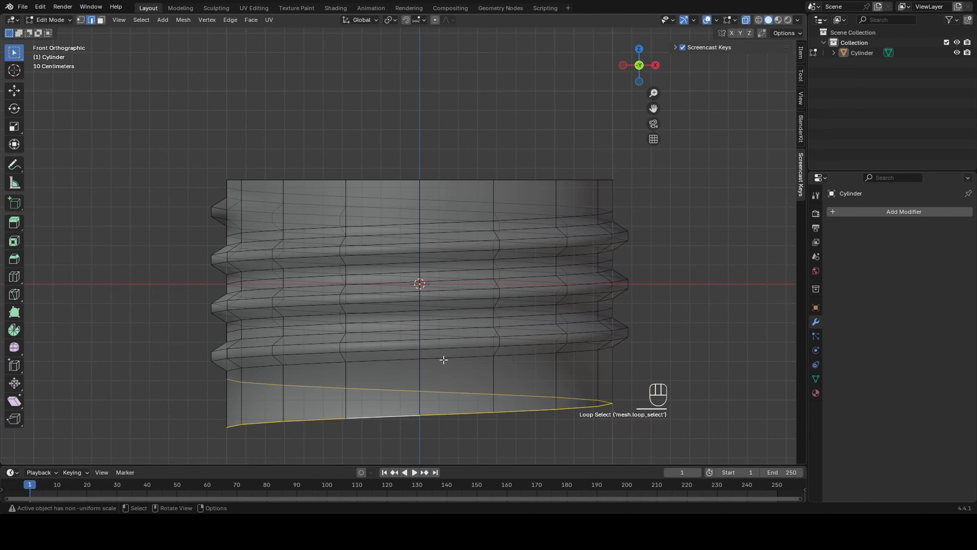
pyautogui.press('s')
pyautogui.press('z')
pyautogui.press('KP_0')
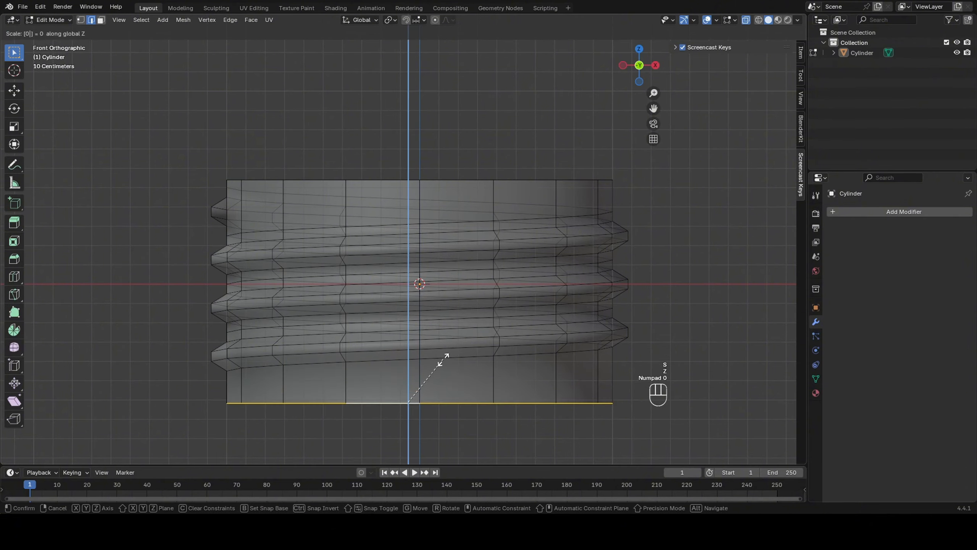
pyautogui.press('KP_Enter')
pyautogui.press('g')
pyautogui.press('z')
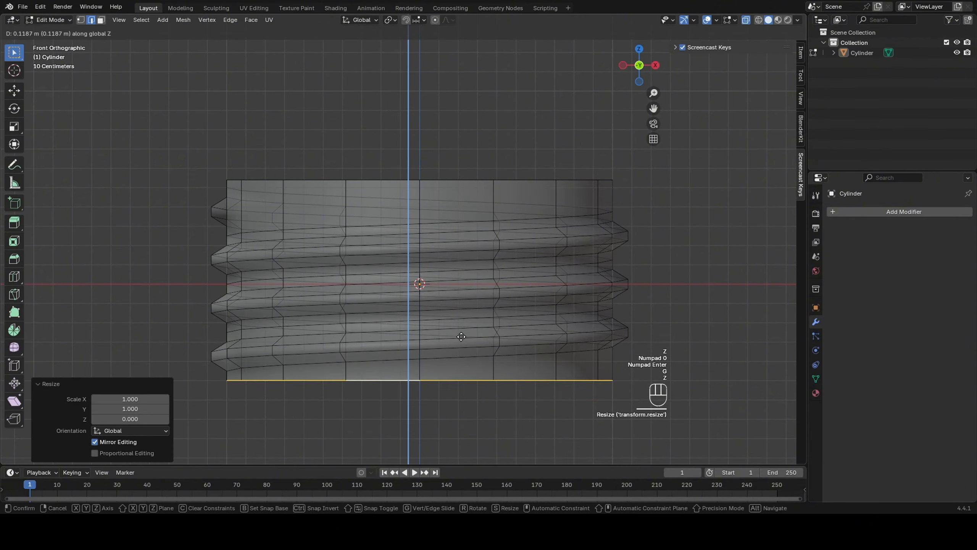
pyautogui.click(438, 329)
# Step: Turn X-ray off and delete the upper wall face adjoining the open tooth profile at the thread's end
pyautogui.moveTo(343, 282); pyautogui.dragTo(398, 187, button='middle')
pyautogui.click(398, 187)
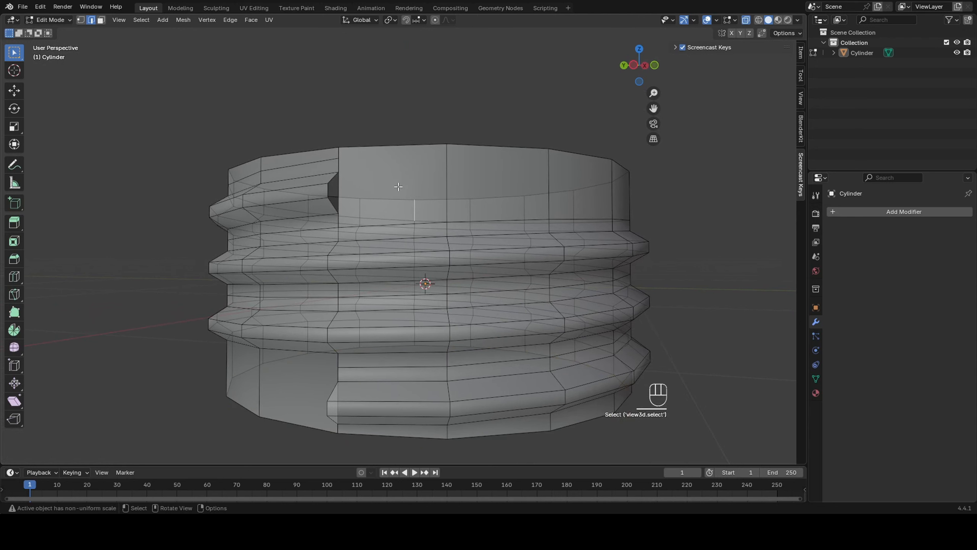
pyautogui.hotkey('alt', 'z')
pyautogui.press('3')
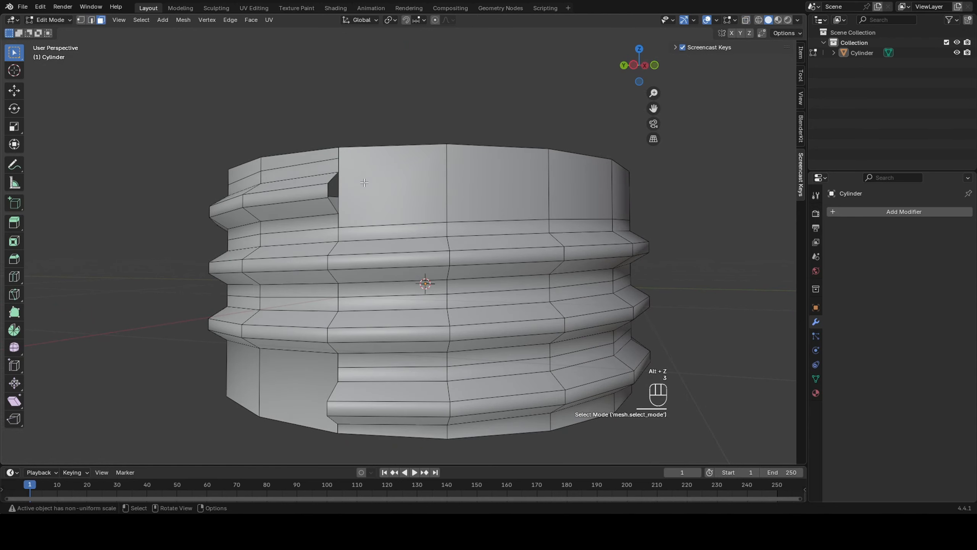
pyautogui.click(381, 177)
pyautogui.press('x')
pyautogui.click(366, 198)
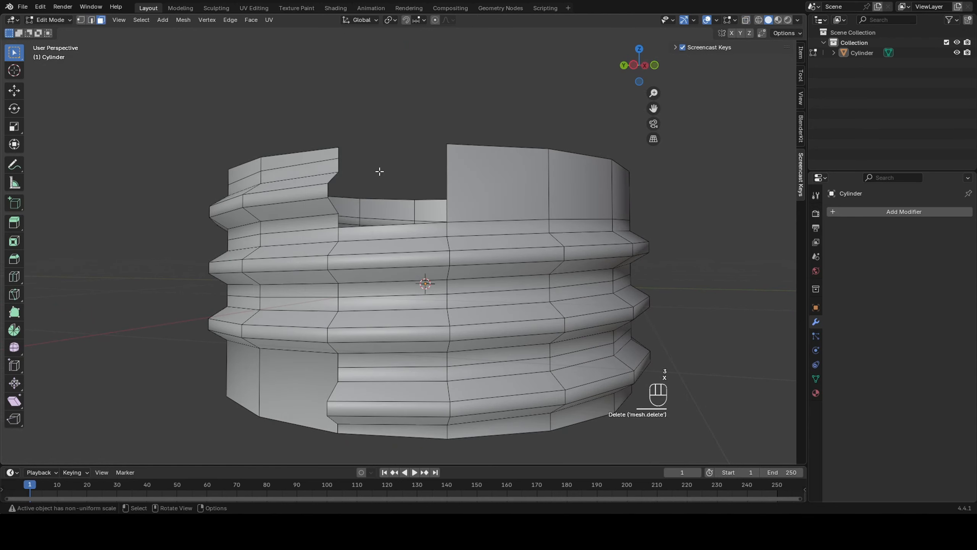
# Step: Delete the lower wall face adjoining the open tooth profile at the thread's start and return to edge selection
pyautogui.press('2')
pyautogui.click(305, 390)
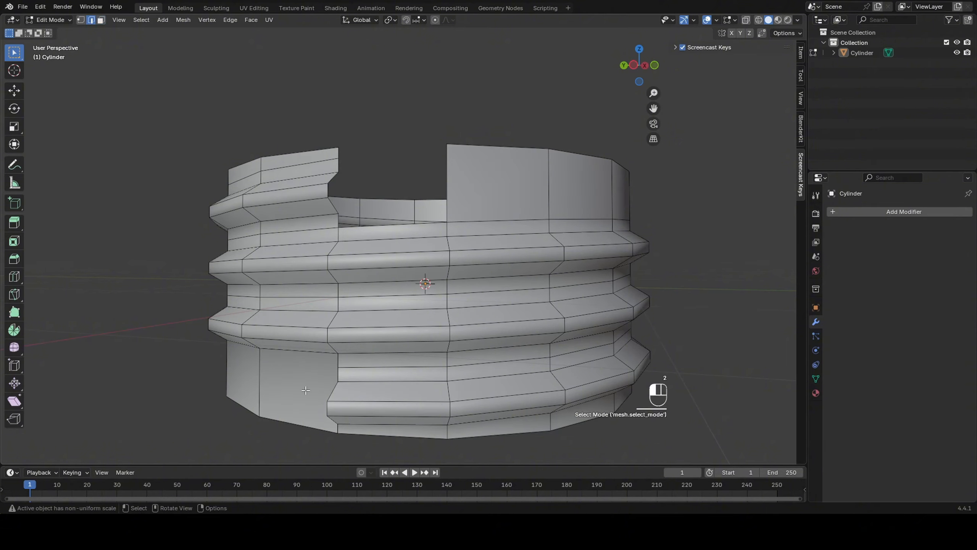
pyautogui.press('3')
pyautogui.press('x')
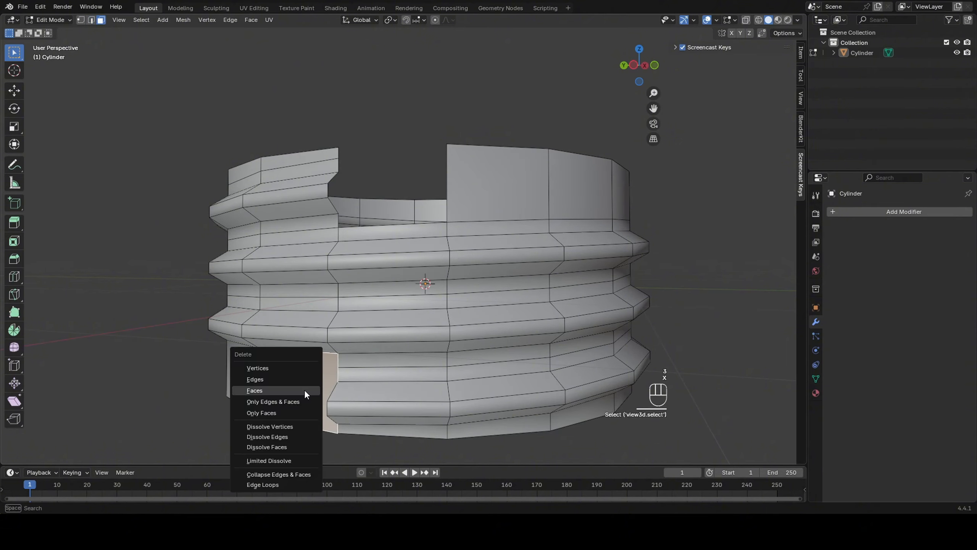
pyautogui.click(304, 390)
pyautogui.press('2')
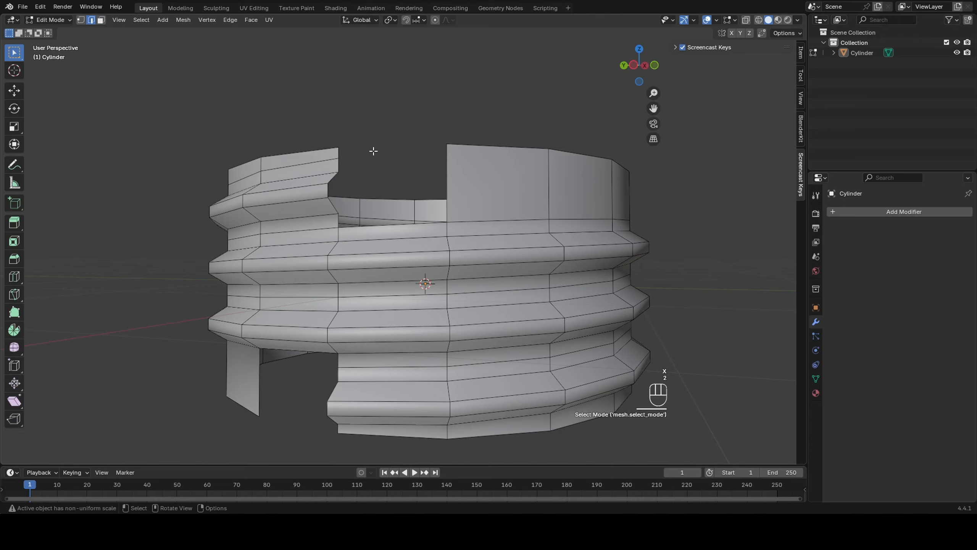
# Step: Fill the open gaps at the thread's upper and lower ends with faces and return to Object Mode
pyautogui.keyDown('alt'); pyautogui.click(338, 162); pyautogui.keyUp('alt')
pyautogui.press('f')
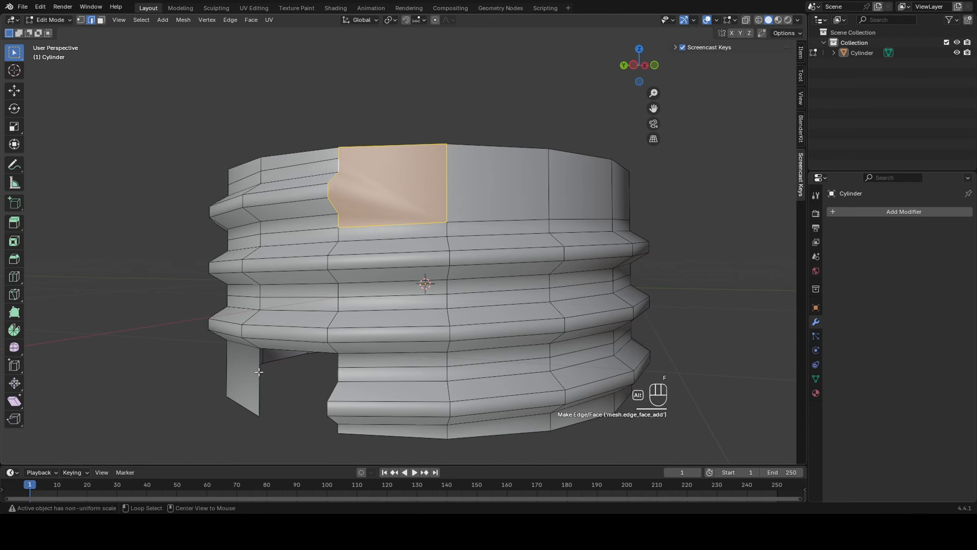
pyautogui.keyDown('alt'); pyautogui.click(293, 361); pyautogui.keyUp('alt')
pyautogui.press('f')
pyautogui.click(461, 87)
pyautogui.press('Tab')
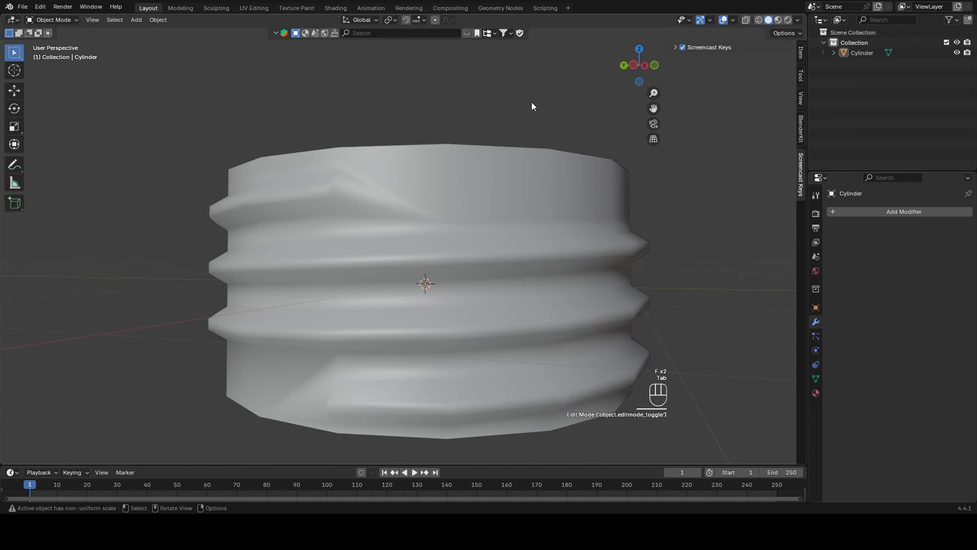
# Step: Select the threaded cylinder and scale it down along Z to about 0.58
pyautogui.scroll(-3, 462, 105)
pyautogui.moveTo(463, 105)
pyautogui.mouseDown(button='middle')
pyautogui.moveTo(493, 122)
pyautogui.moveTo(459, 94)
pyautogui.moveTo(449, 102)
pyautogui.mouseUp(button='middle')
pyautogui.scroll(-3, 450, 102)
pyautogui.click(445, 224)
pyautogui.moveTo(445, 224); pyautogui.dragTo(463, 155, button='middle')
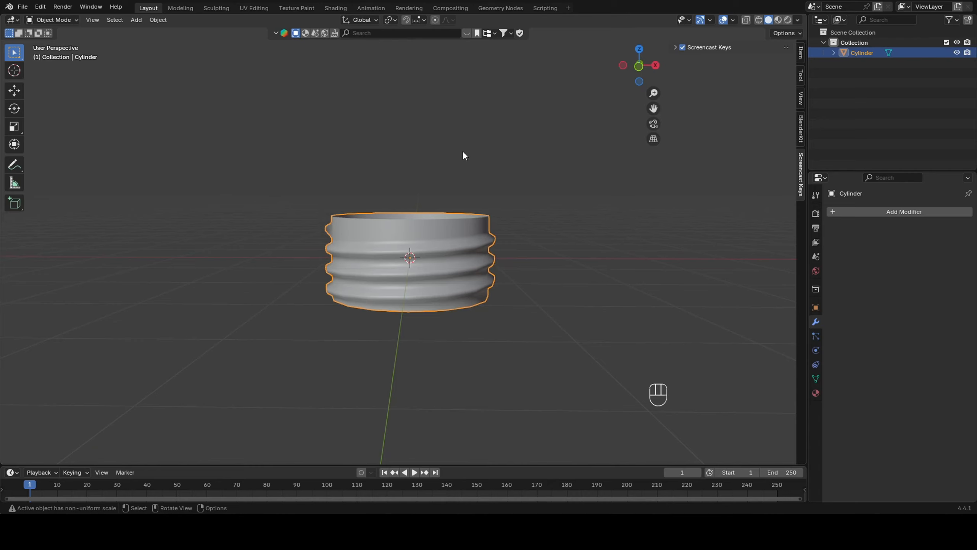
pyautogui.press('s')
pyautogui.press('z')
pyautogui.click(442, 187)
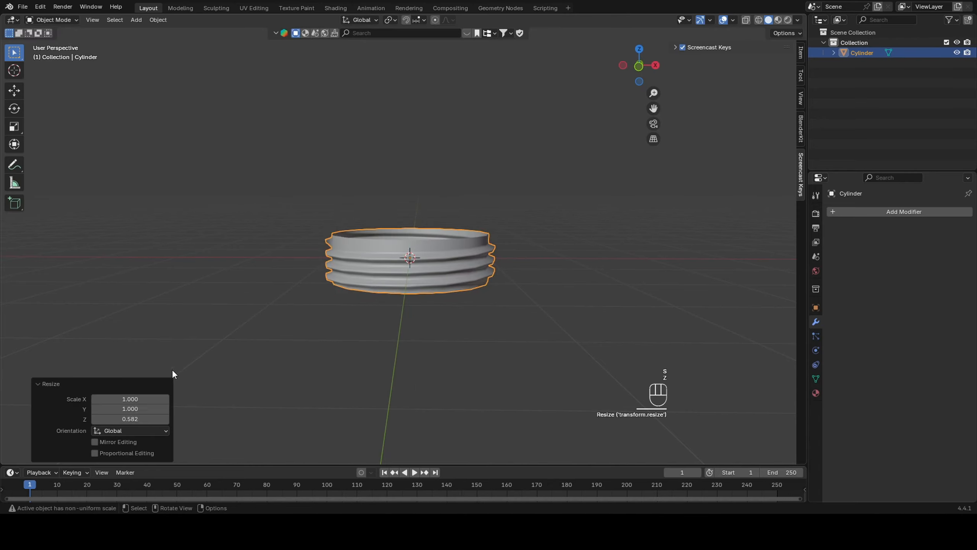
# Step: Set the Z scale factor of the resize to 0.6
pyautogui.click(133, 419)
pyautogui.write('0')
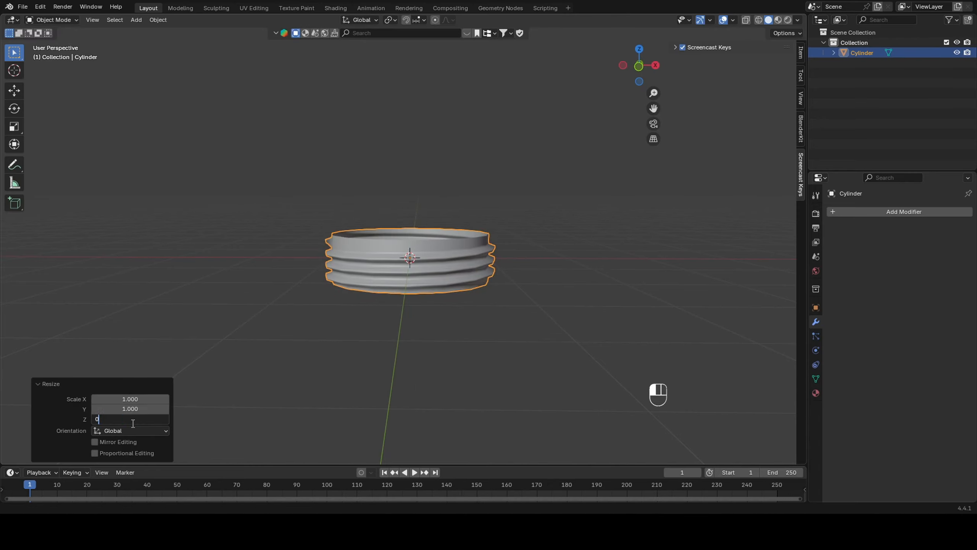
pyautogui.write('.6')
pyautogui.press('Return')
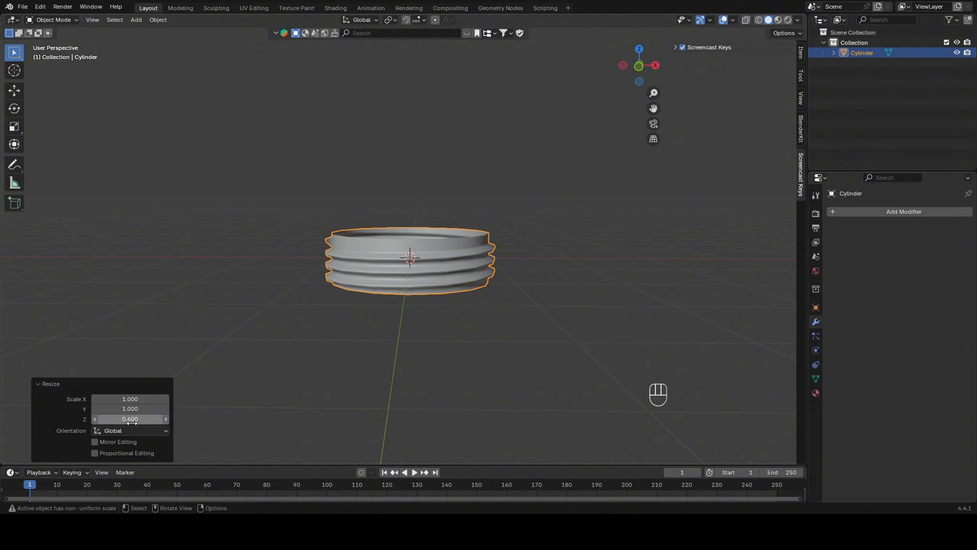
# Step: Set the Z scale factor of the resize to 0.5
pyautogui.press('KP_0')
pyautogui.press('KP_Decimal')
pyautogui.press('KP_5')
pyautogui.click(132, 423)
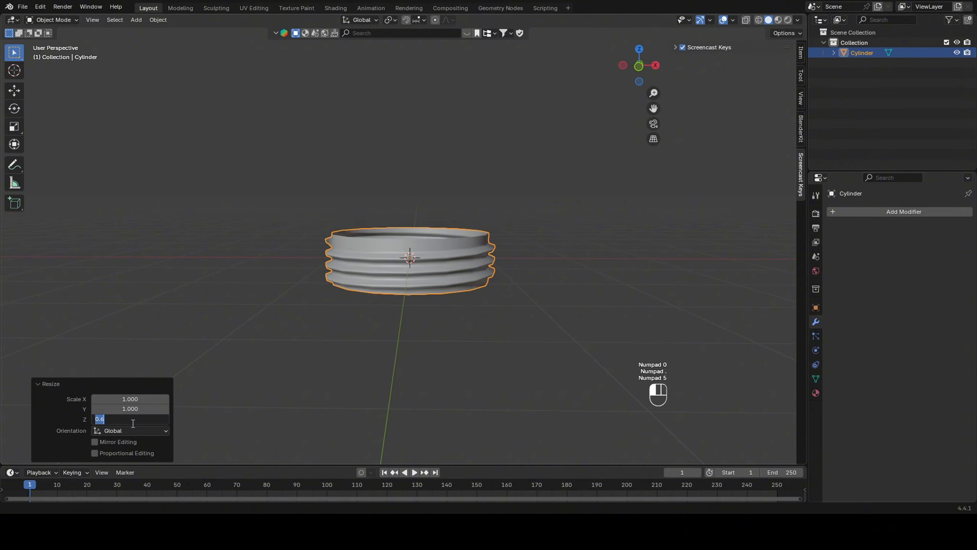
pyautogui.write('0.5')
pyautogui.press('Return')
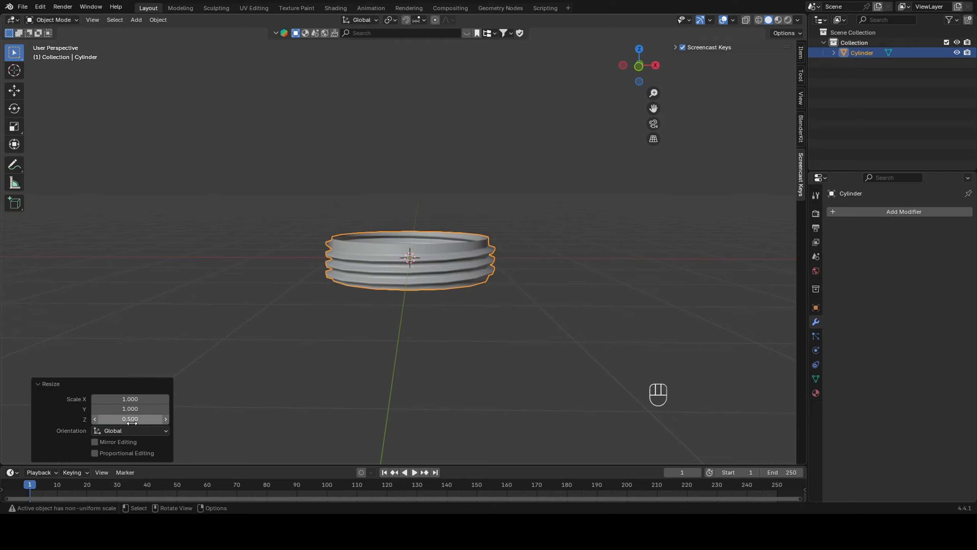
# Step: Apply flat shading to the threaded cylinder and deselect it
pyautogui.click(394, 302)
pyautogui.moveTo(394, 302); pyautogui.dragTo(390, 269, button='middle')
pyautogui.scroll(3, 447, 272)
pyautogui.click(386, 279)
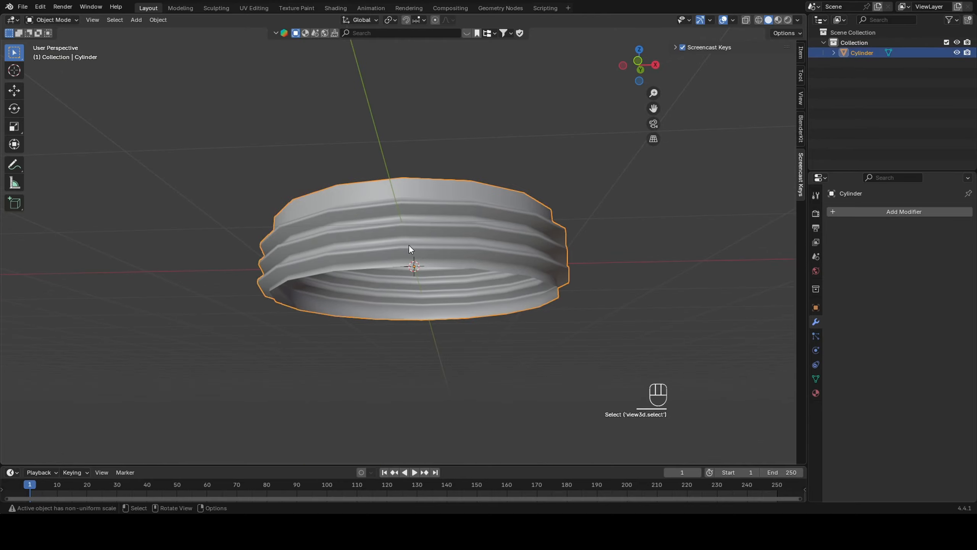
pyautogui.rightClick(408, 247)
pyautogui.click(389, 254)
pyautogui.click(512, 291)
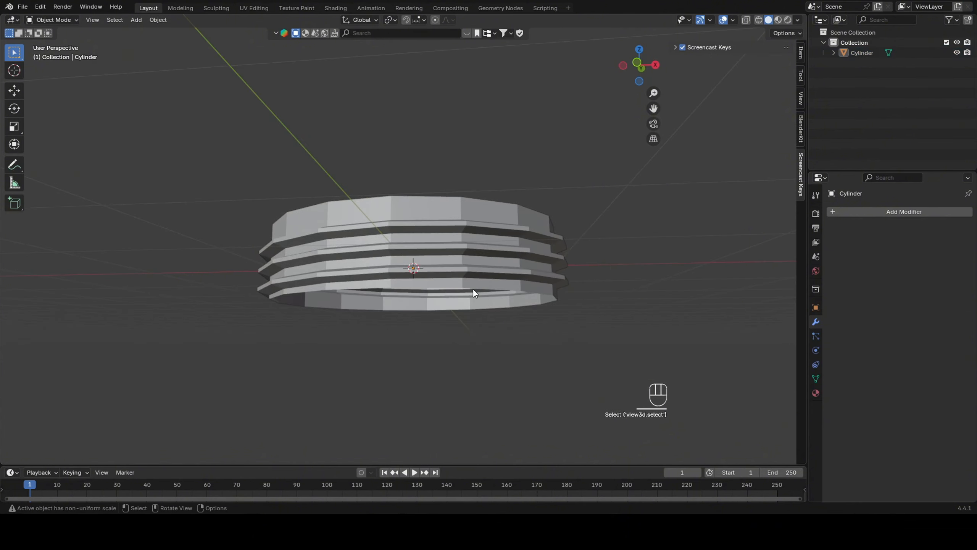
# Step: In Edit Mode, select the lower rim loop and extrude it outward in front view, scaled to about 1.22
pyautogui.press('Tab')
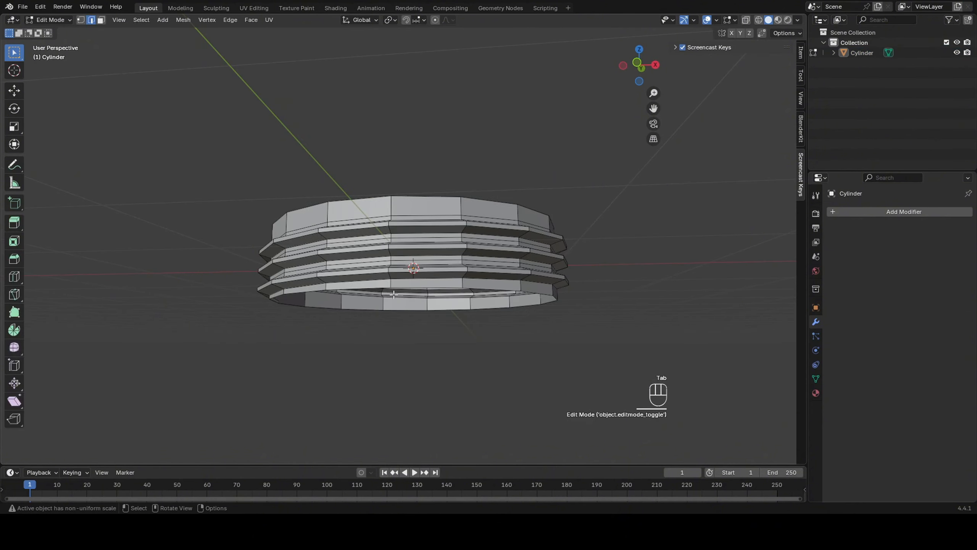
pyautogui.scroll(1, 394, 294)
pyautogui.keyDown('alt'); pyautogui.click(427, 303); pyautogui.keyUp('alt')
pyautogui.press('`')
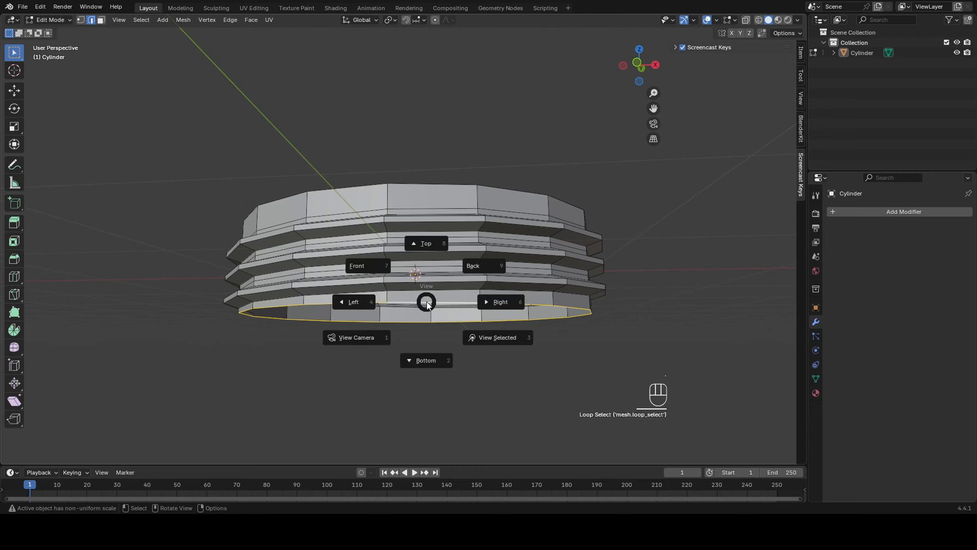
pyautogui.click(382, 266)
pyautogui.keyDown('shift'); pyautogui.moveTo(425, 280); pyautogui.dragTo(417, 197, button='middle'); pyautogui.keyUp('shift')
pyautogui.press('e')
pyautogui.press('s')
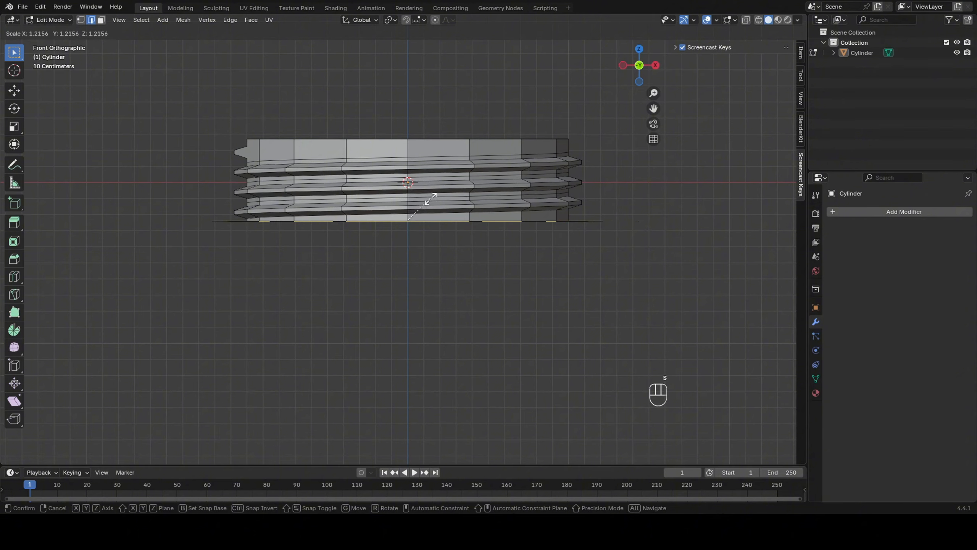
pyautogui.click(430, 199)
# Step: Extrude the widened lower loop down along Z by -0.8 m to form the jar's body
pyautogui.press('e')
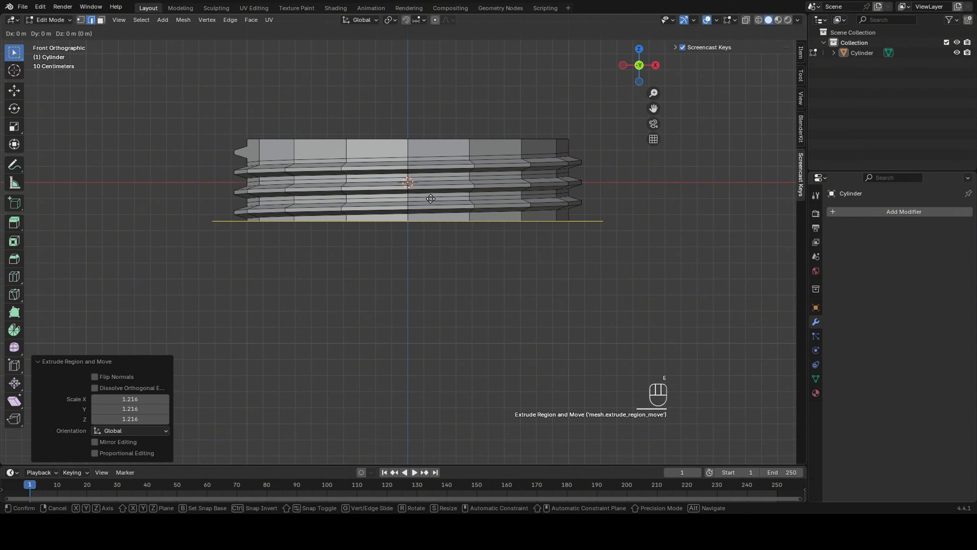
pyautogui.press('z')
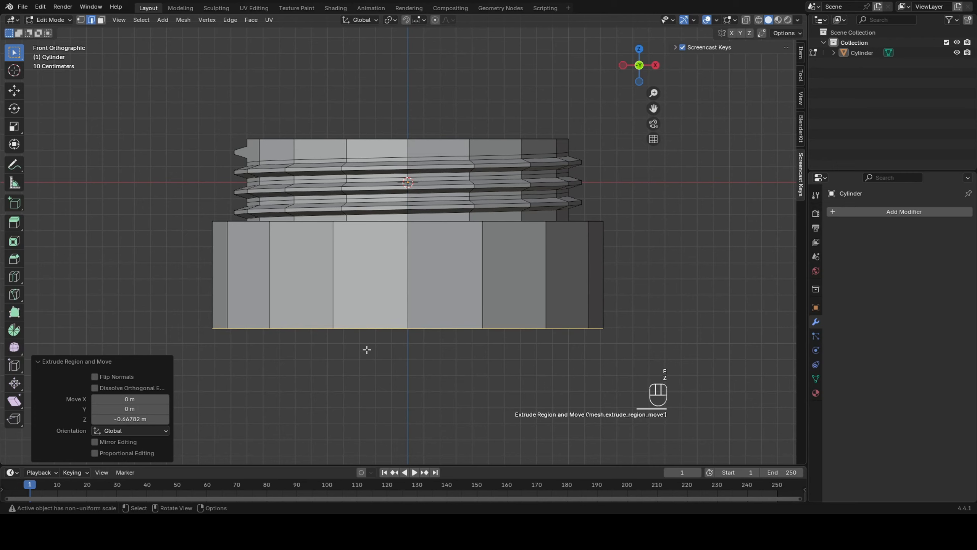
pyautogui.click(140, 419)
pyautogui.write('-0.8')
pyautogui.press('Return')
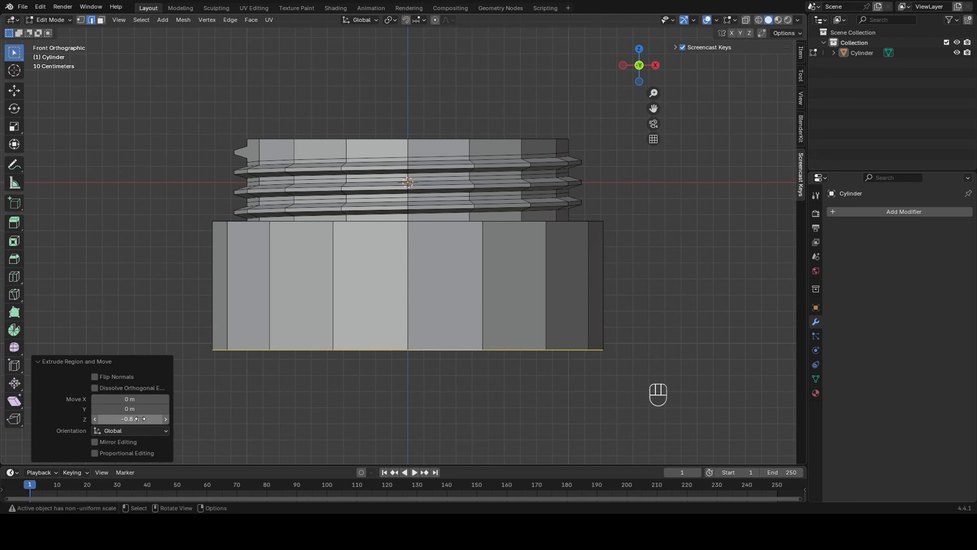
# Step: Turn X-ray on and extrude the body's bottom loop inward, scaled to about 0.81
pyautogui.hotkey('alt', 'z')
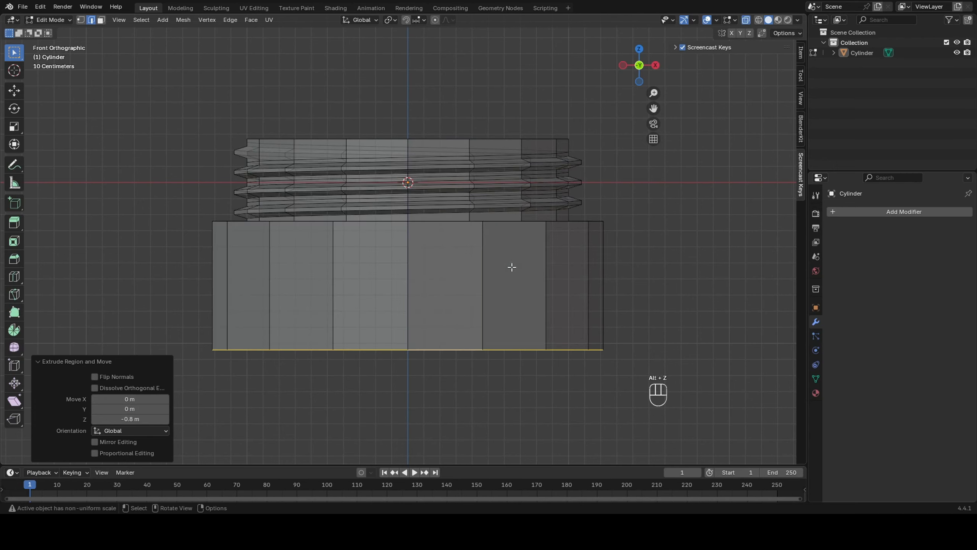
pyautogui.press('e')
pyautogui.press('s')
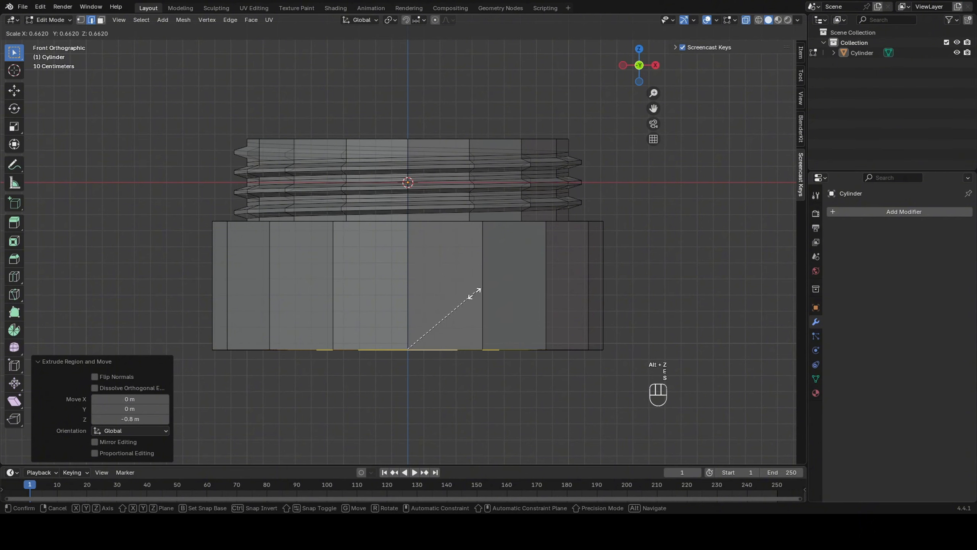
pyautogui.click(492, 283)
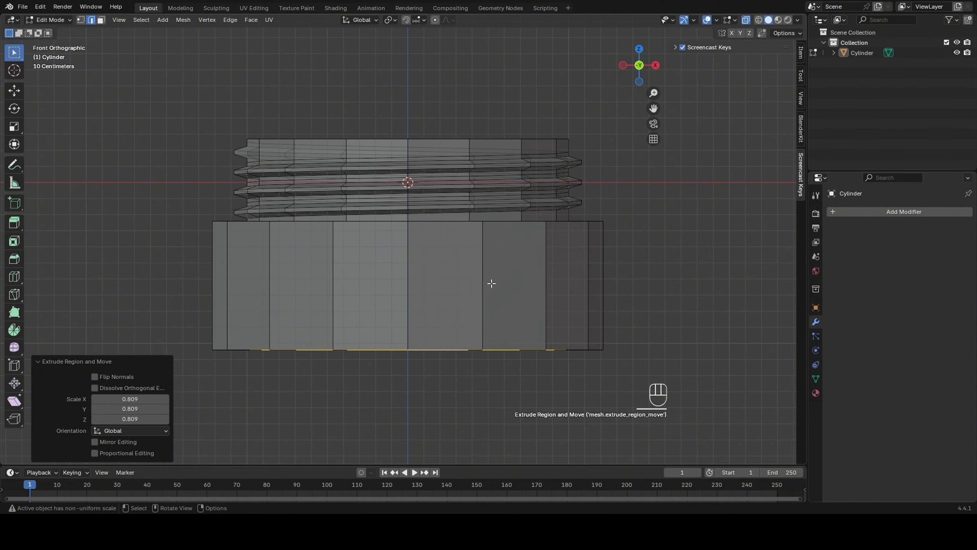
# Step: Extrude the bottom loop inward again, scaled to about 0.64, and raise it about 0.08 m along Z
pyautogui.press('e')
pyautogui.press('s')
pyautogui.click(459, 314)
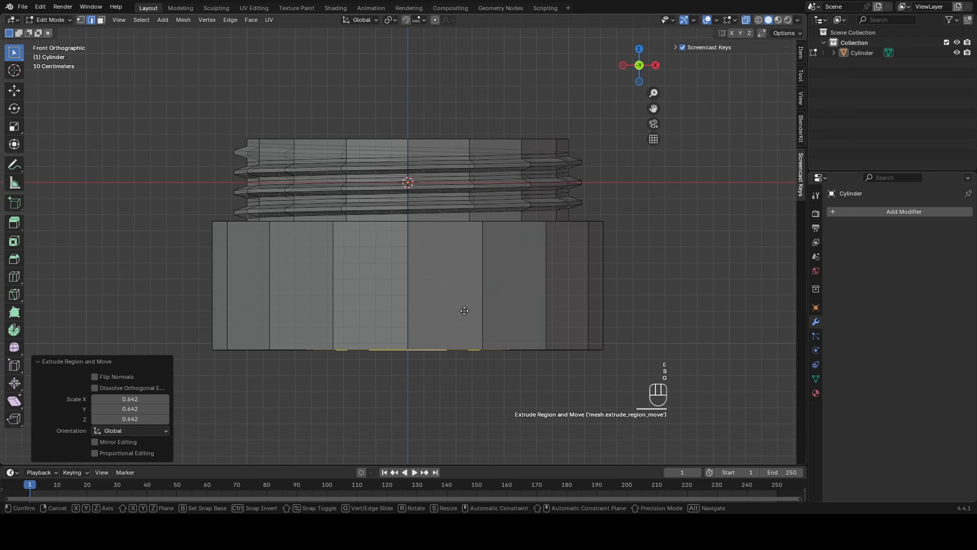
pyautogui.press('g')
pyautogui.press('z')
pyautogui.click(465, 298)
# Step: Extrude the raised bottom loop further inward and merge it at center to close the outer base
pyautogui.press('e')
pyautogui.press('s')
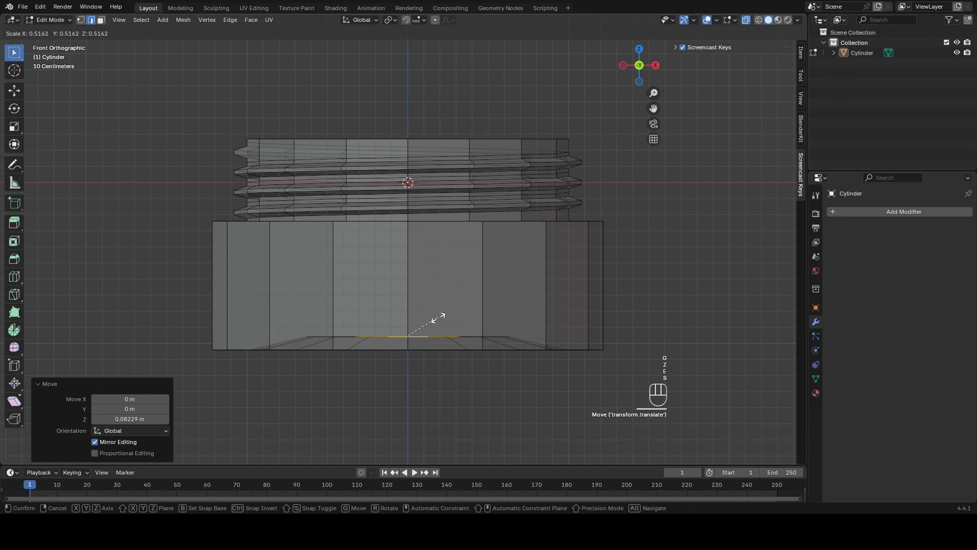
pyautogui.click(439, 318)
pyautogui.press('m')
pyautogui.click(438, 317)
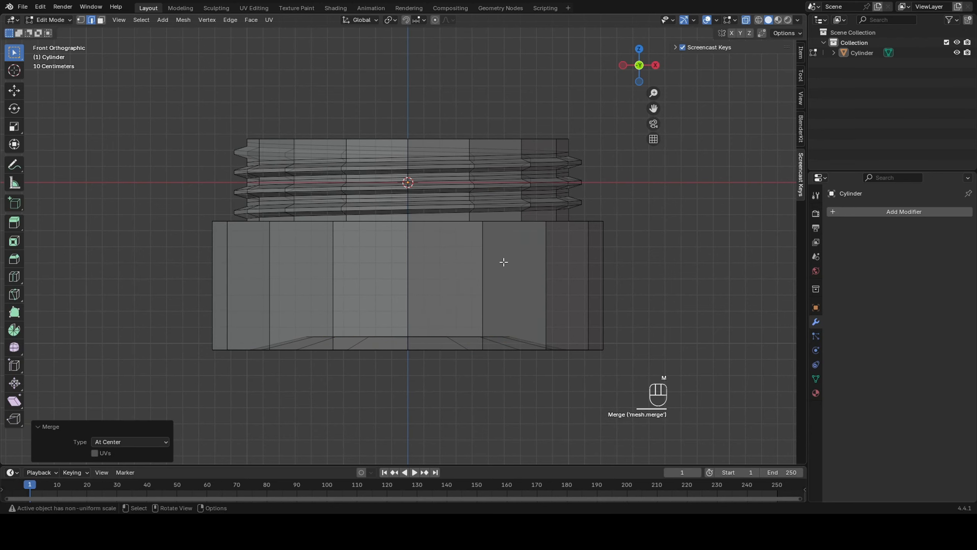
# Step: Select the neck's upper rim loop, turn X-ray off, and extrude the loop inward, scaled to about 0.92
pyautogui.moveTo(388, 169); pyautogui.dragTo(254, 180, button='middle')
pyautogui.keyDown('alt'); pyautogui.click(248, 184); pyautogui.keyUp('alt')
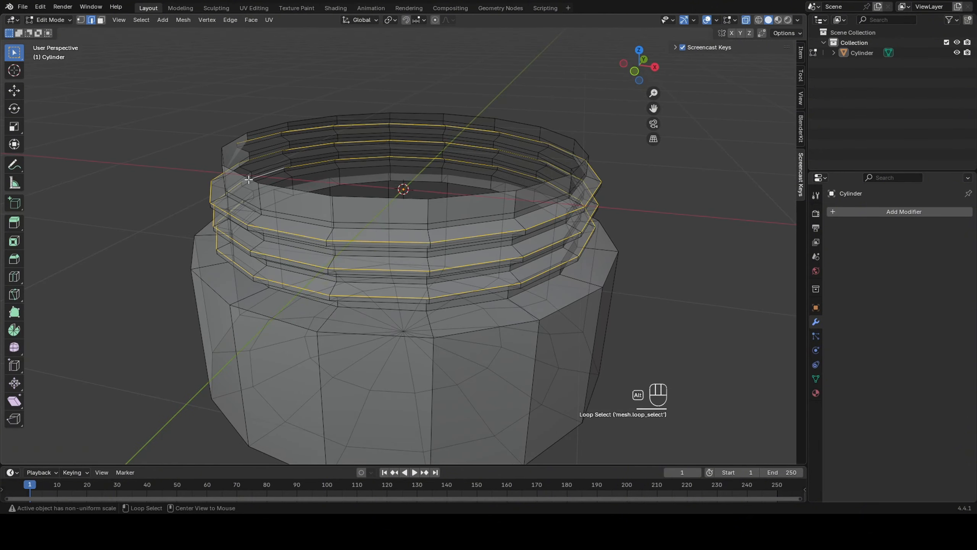
pyautogui.keyDown('alt'); pyautogui.click(247, 175); pyautogui.keyUp('alt')
pyautogui.keyDown('alt'); pyautogui.click(240, 176); pyautogui.keyUp('alt')
pyautogui.moveTo(524, 145); pyautogui.dragTo(522, 156, button='middle')
pyautogui.hotkey('alt', 'z')
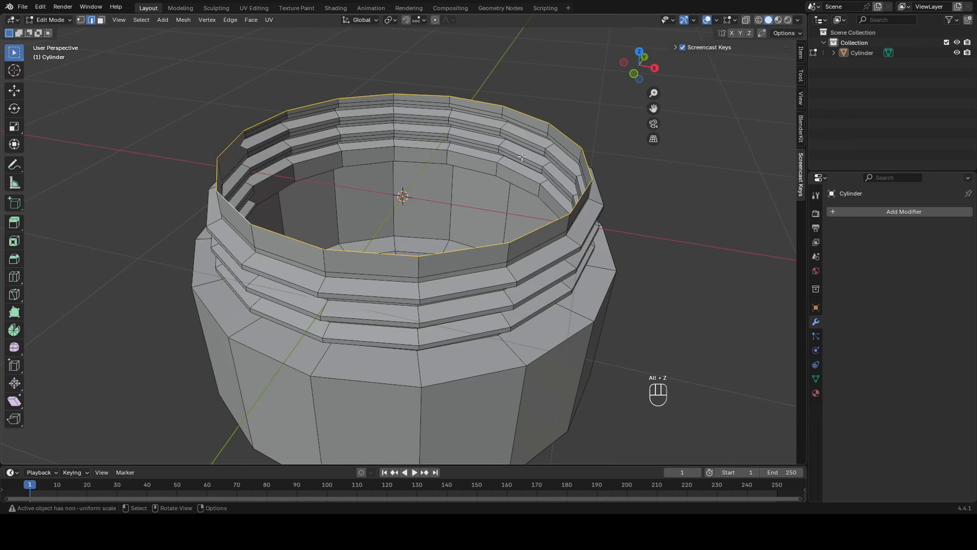
pyautogui.press('e')
pyautogui.press('s')
pyautogui.click(508, 162)
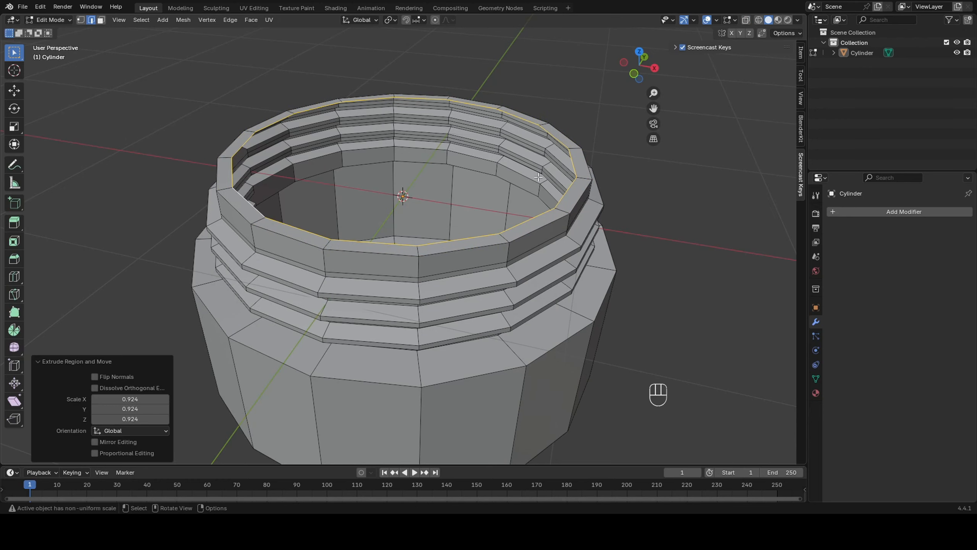
# Step: In front view with X-ray on, extrude the inner rim loop about 0.58 m down along Z, just below the neck
pyautogui.press('`')
pyautogui.click(497, 148)
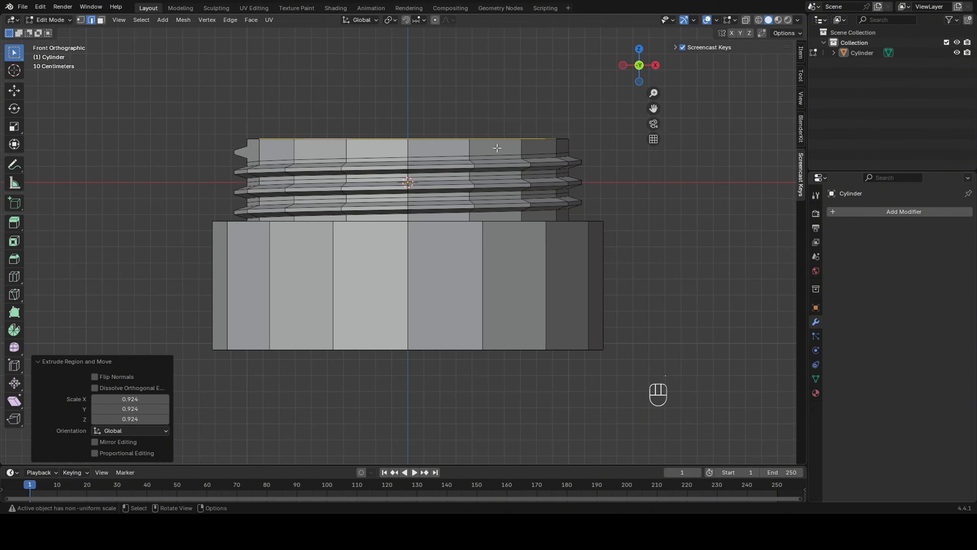
pyautogui.hotkey('alt', 'z')
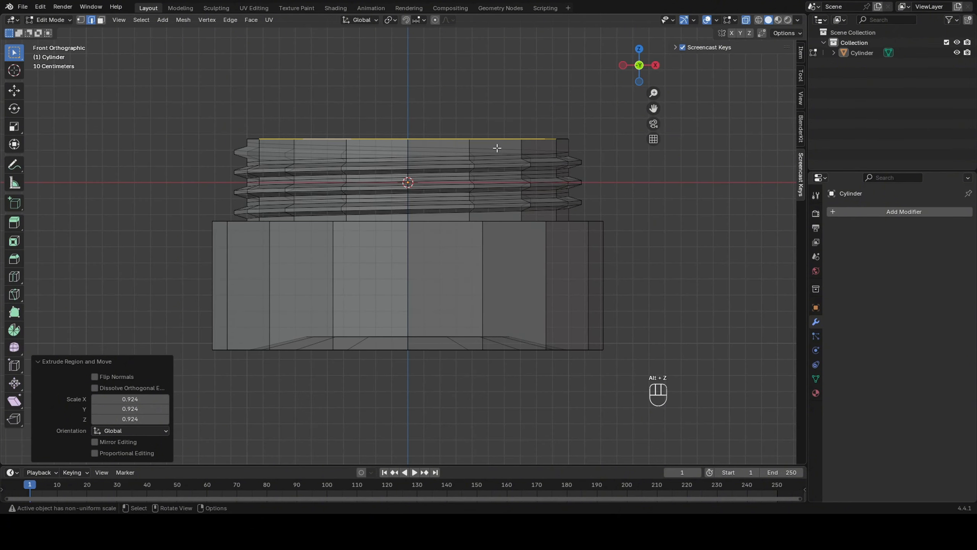
pyautogui.press('e')
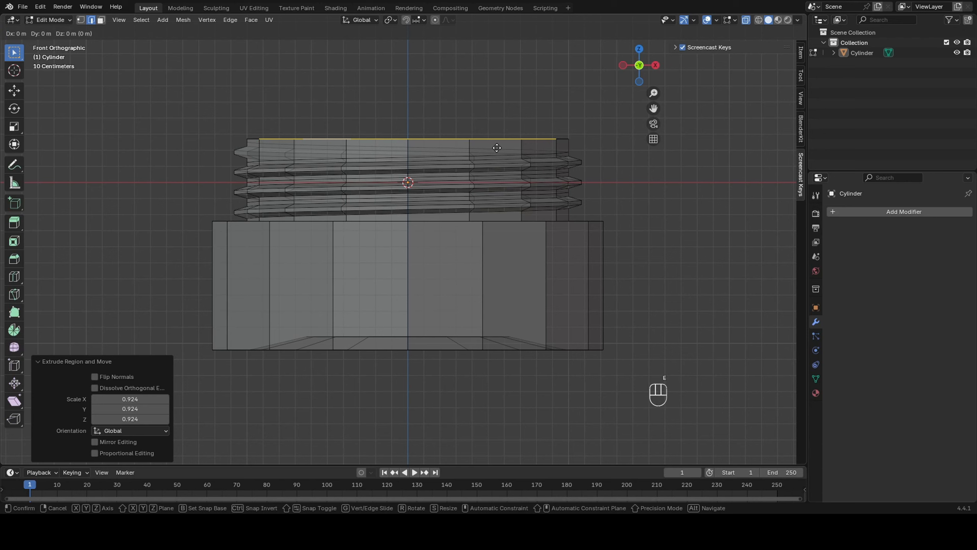
pyautogui.press('z')
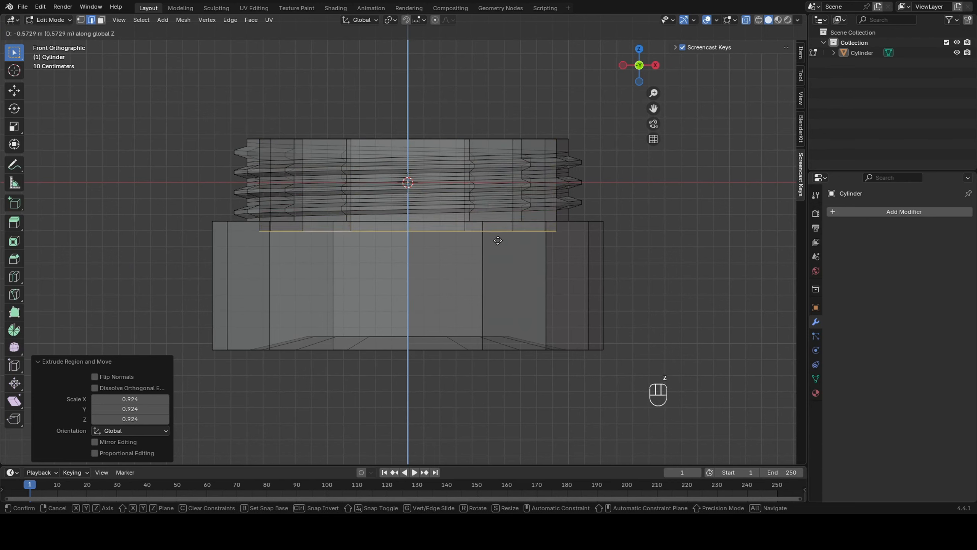
pyautogui.click(498, 240)
# Step: Extrude the inner loop outward to about 1.19 scale and extrude it about 0.54 m down along Z as the body's inner wall
pyautogui.press('s')
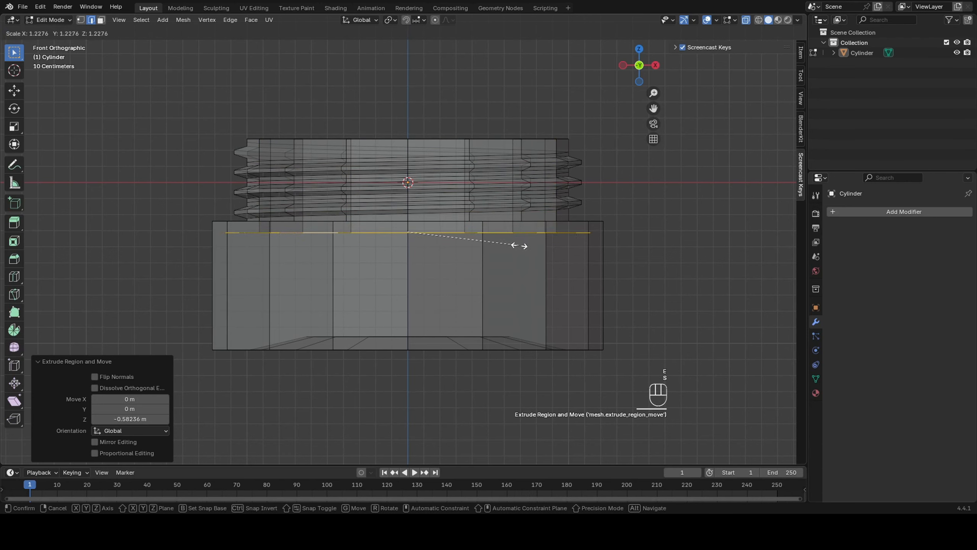
pyautogui.click(516, 246)
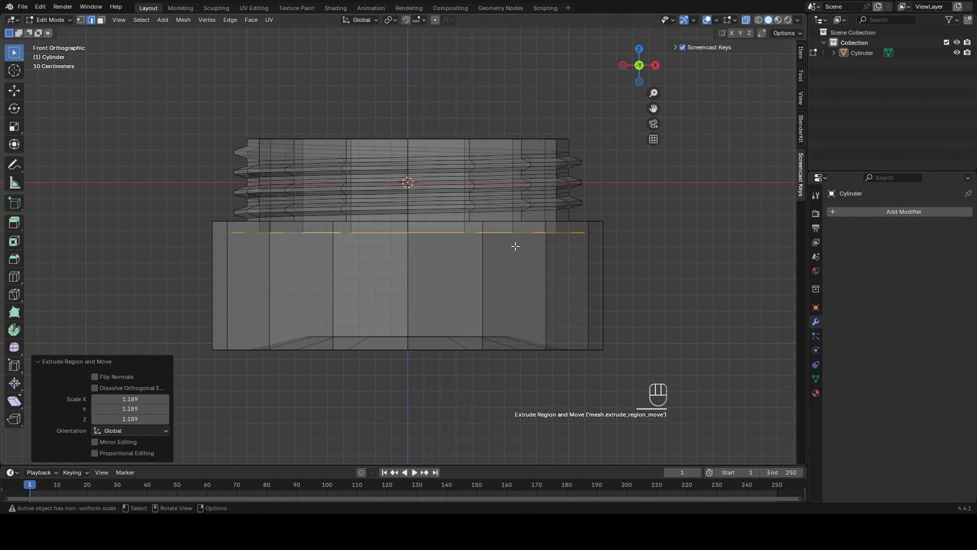
pyautogui.press('e')
pyautogui.press('z')
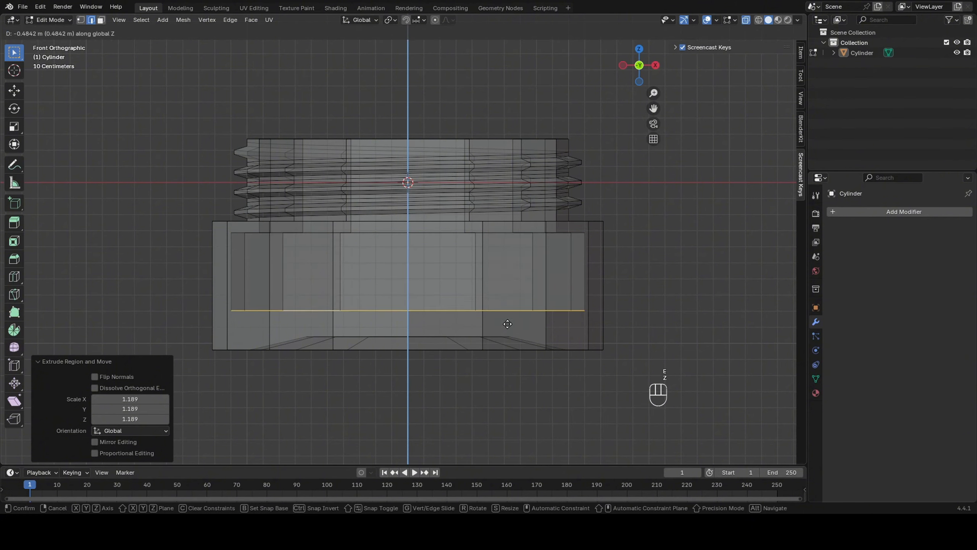
pyautogui.click(508, 331)
# Step: Extrude the inner wall's bottom loop inward, scaled to about 0.58, and lower it about 0.05 m along Z
pyautogui.press('s')
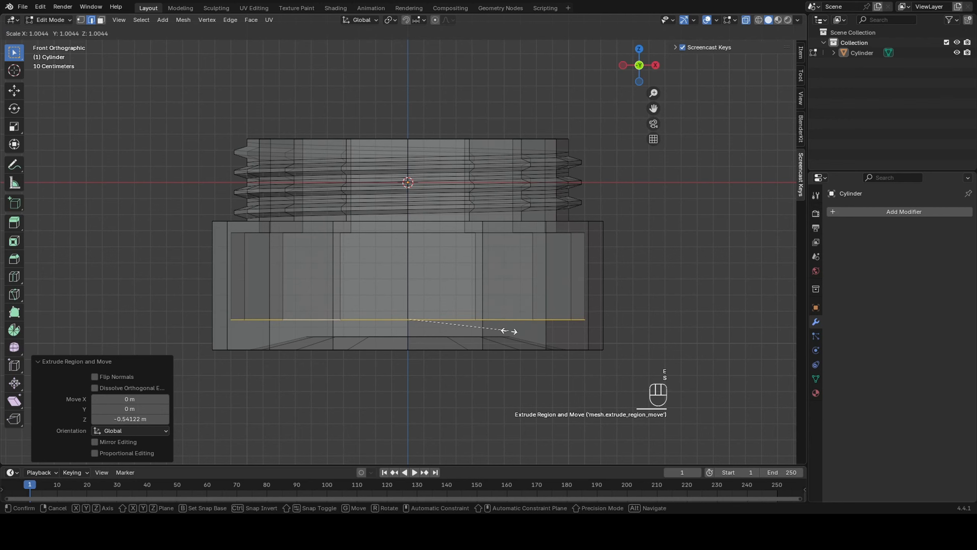
pyautogui.click(465, 335)
pyautogui.press('g')
pyautogui.press('z')
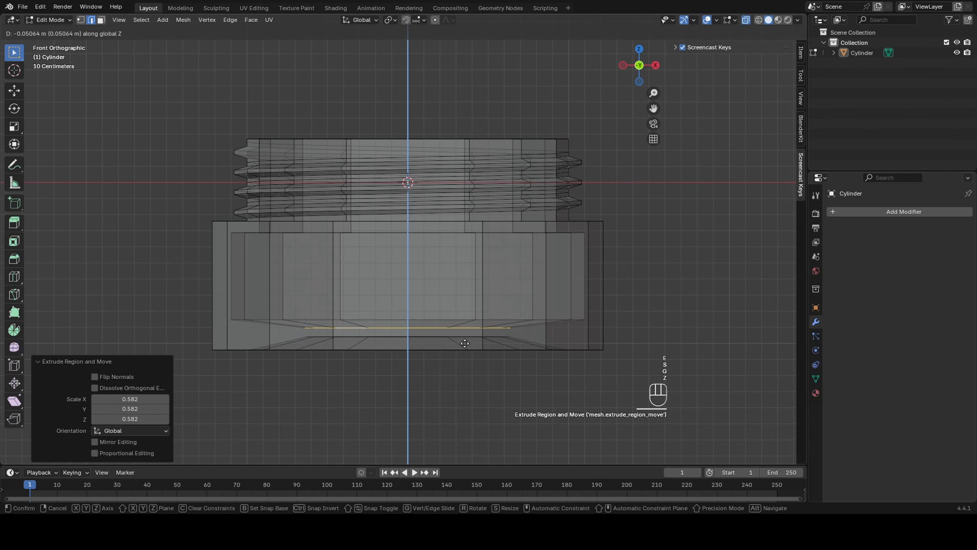
pyautogui.click(465, 343)
# Step: Extrude the inner bottom loop further inward and merge it at center to close the inner floor
pyautogui.press('e')
pyautogui.press('s')
pyautogui.click(439, 341)
pyautogui.press('m')
pyautogui.click(438, 340)
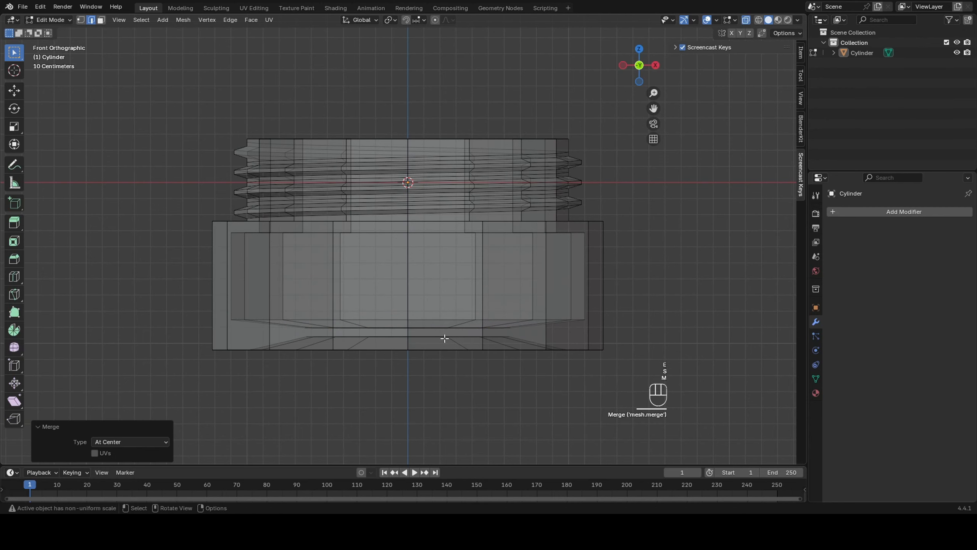
pyautogui.click(627, 232)
pyautogui.press('Tab')
pyautogui.press('Tab')
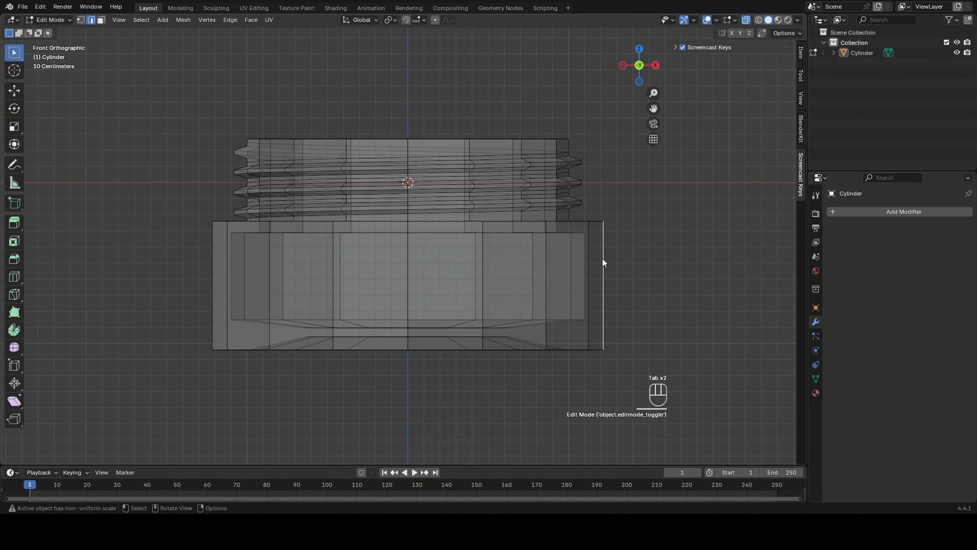
pyautogui.press('Tab')
pyautogui.press('Tab')
pyautogui.click(587, 263)
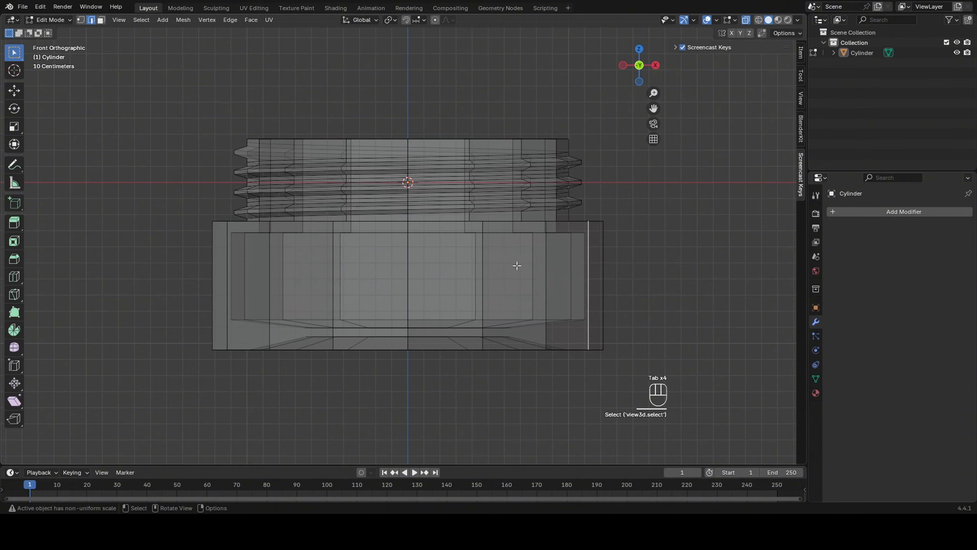
pyautogui.keyDown('alt'); pyautogui.keyDown('shift'); pyautogui.click(483, 265); pyautogui.keyUp('shift'); pyautogui.keyUp('alt')
pyautogui.click(588, 253)
pyautogui.keyDown('alt'); pyautogui.click(518, 221); pyautogui.keyUp('alt')
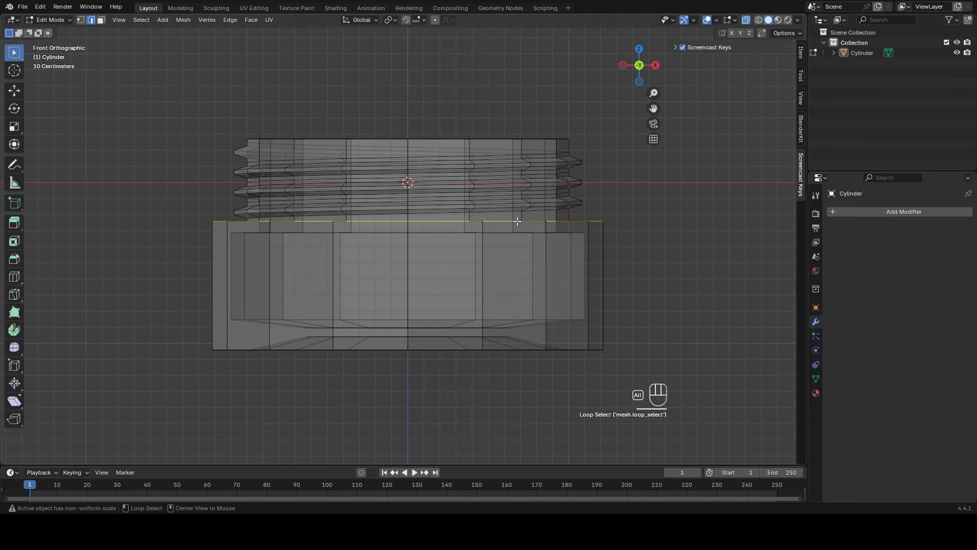
pyautogui.click(660, 278)
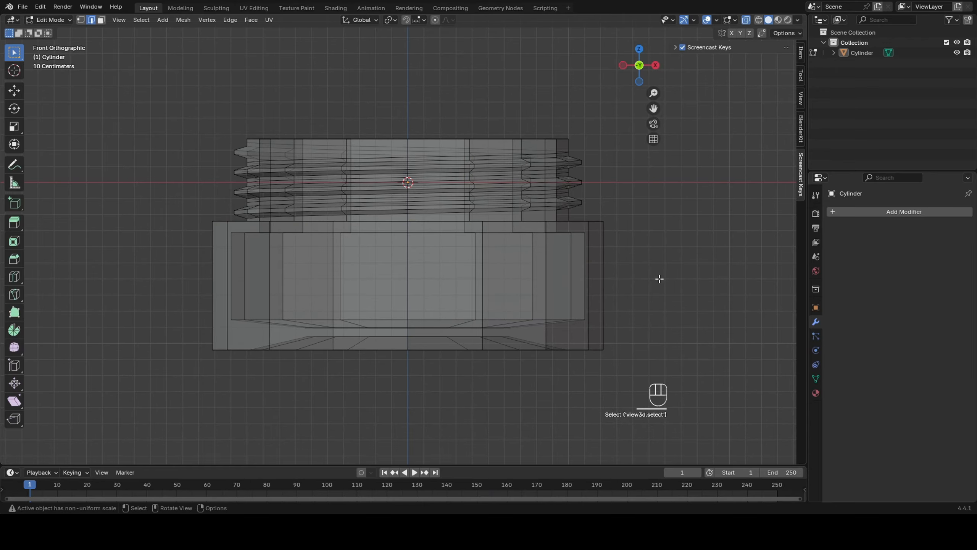
# Step: Switch the jar mesh to face selection and turn off X-ray to inspect the solid outer body
pyautogui.moveTo(661, 268); pyautogui.dragTo(611, 288, button='middle')
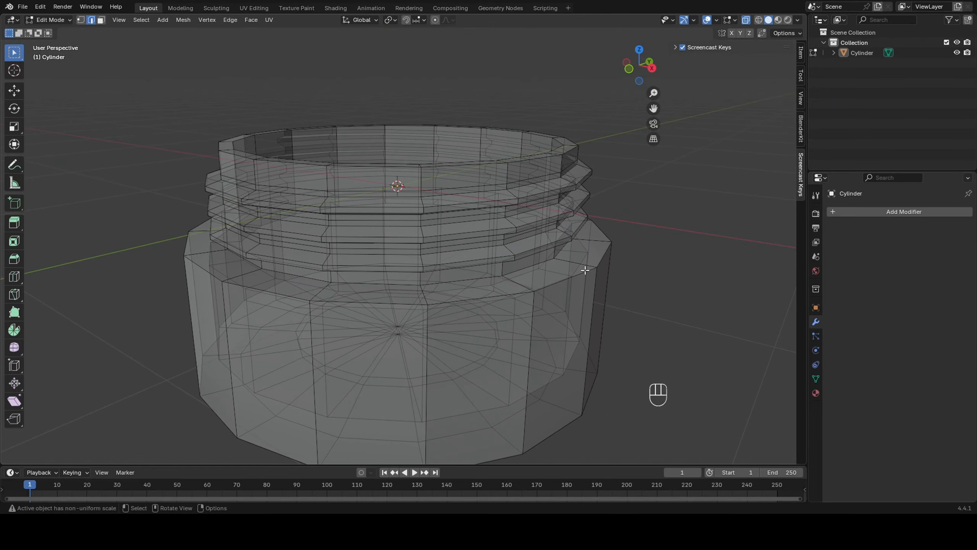
pyautogui.scroll(-2, 598, 302)
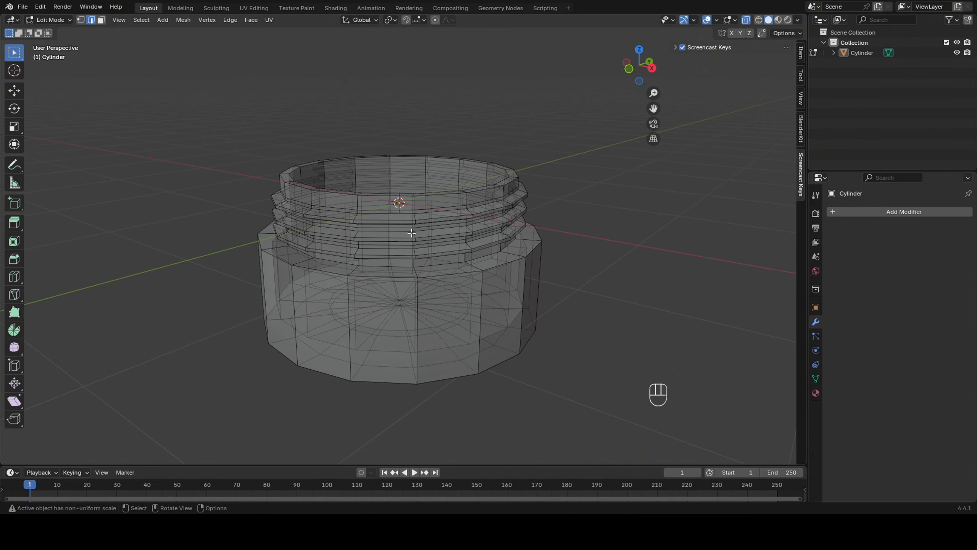
pyautogui.press('3')
pyautogui.click(377, 314)
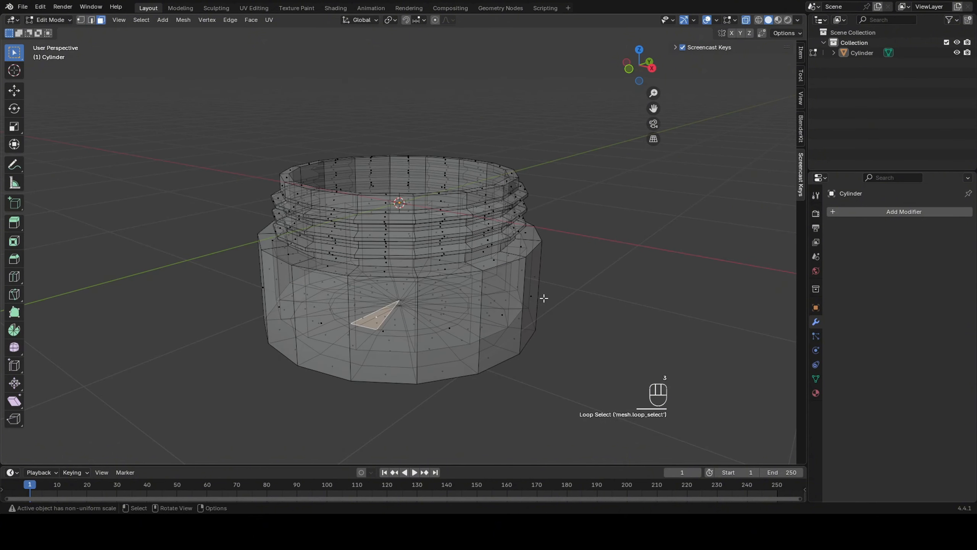
pyautogui.click(590, 281)
pyautogui.hotkey('alt', 'z')
pyautogui.keyDown('alt'); pyautogui.click(566, 289); pyautogui.keyUp('alt')
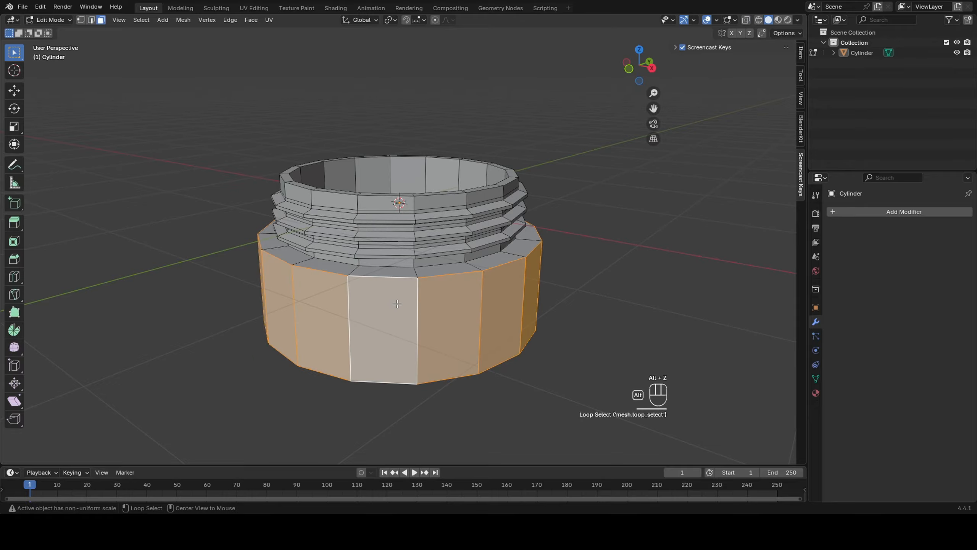
pyautogui.moveTo(563, 277); pyautogui.dragTo(618, 260, button='middle')
# Step: In Object Mode and front view, move the whole jar up about 1.10 m along Z so its base sits just above the ground line
pyautogui.press('Tab')
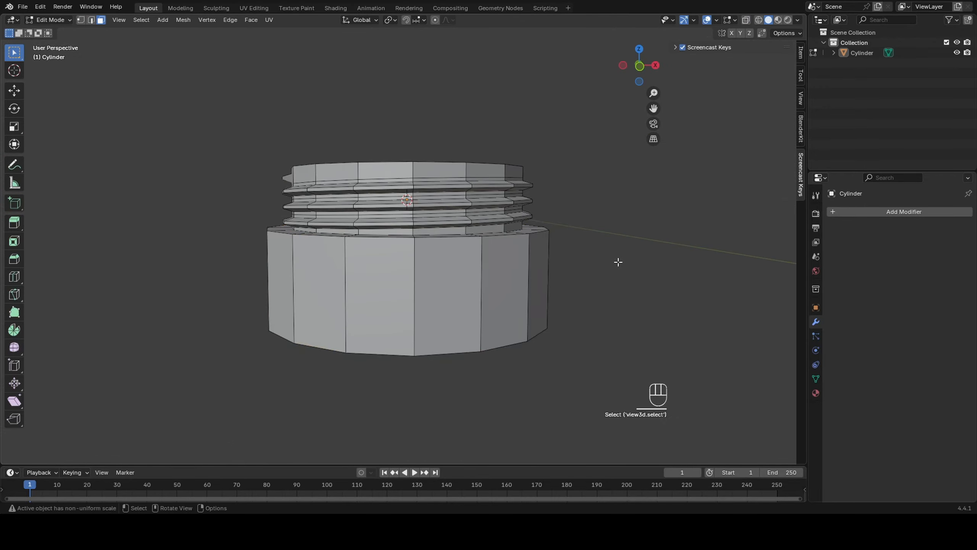
pyautogui.press('`')
pyautogui.click(575, 236)
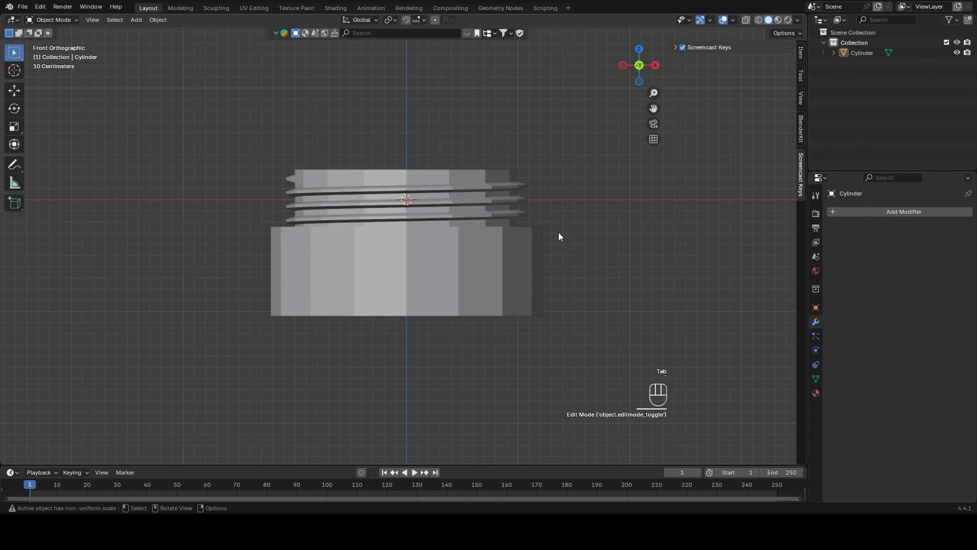
pyautogui.click(458, 283)
pyautogui.press('g')
pyautogui.press('z')
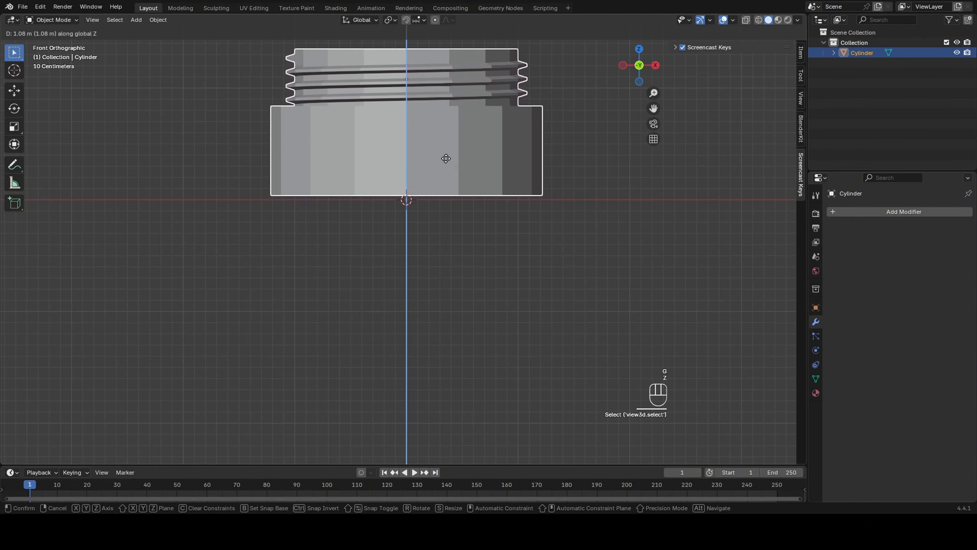
pyautogui.click(478, 162)
# Step: Duplicate the face loop of the jar's outer body wall in place and separate it into its own object
pyautogui.keyDown('shift'); pyautogui.moveTo(479, 159); pyautogui.dragTo(483, 255, button='middle'); pyautogui.keyUp('shift')
pyautogui.scroll(2, 483, 254)
pyautogui.click(472, 250)
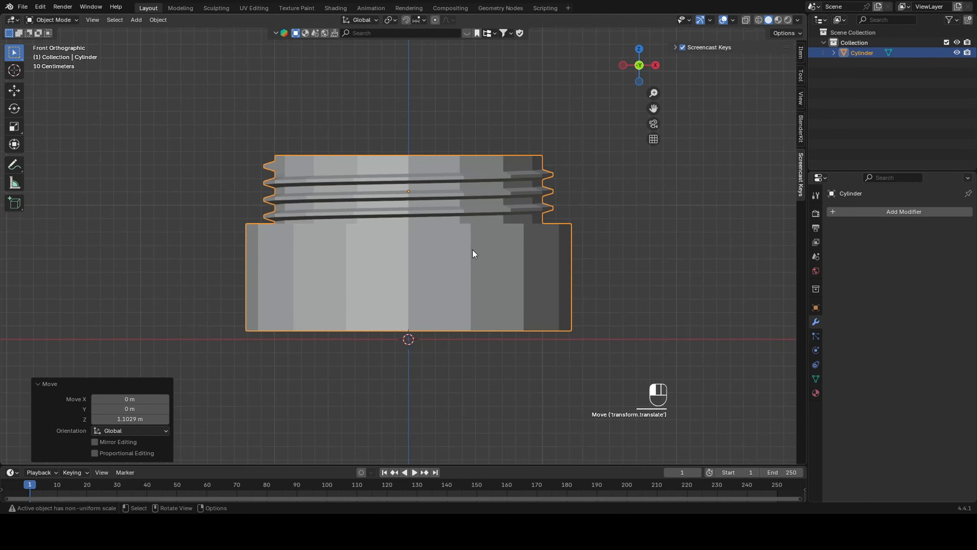
pyautogui.click(491, 260)
pyautogui.scroll(2, 491, 261)
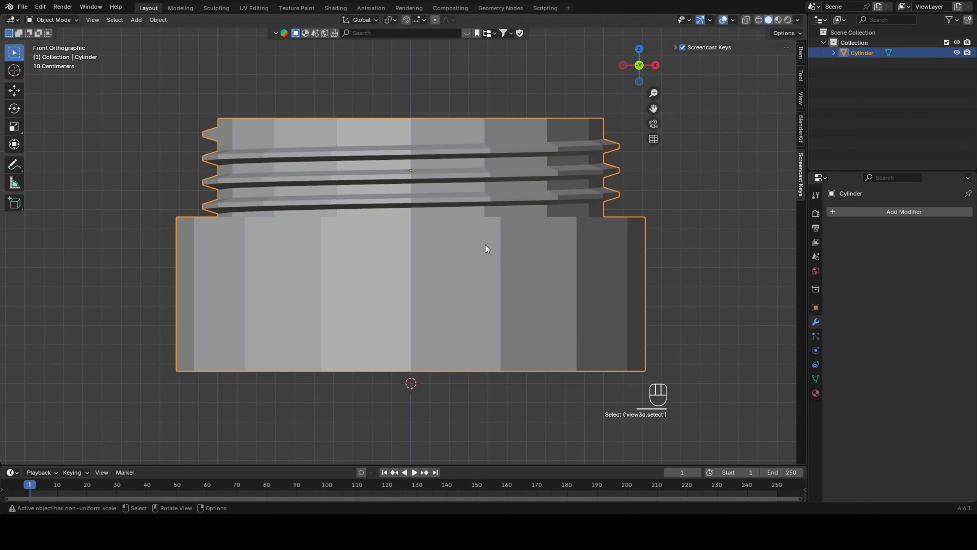
pyautogui.press('Tab')
pyautogui.keyDown('alt'); pyautogui.click(460, 256); pyautogui.keyUp('alt')
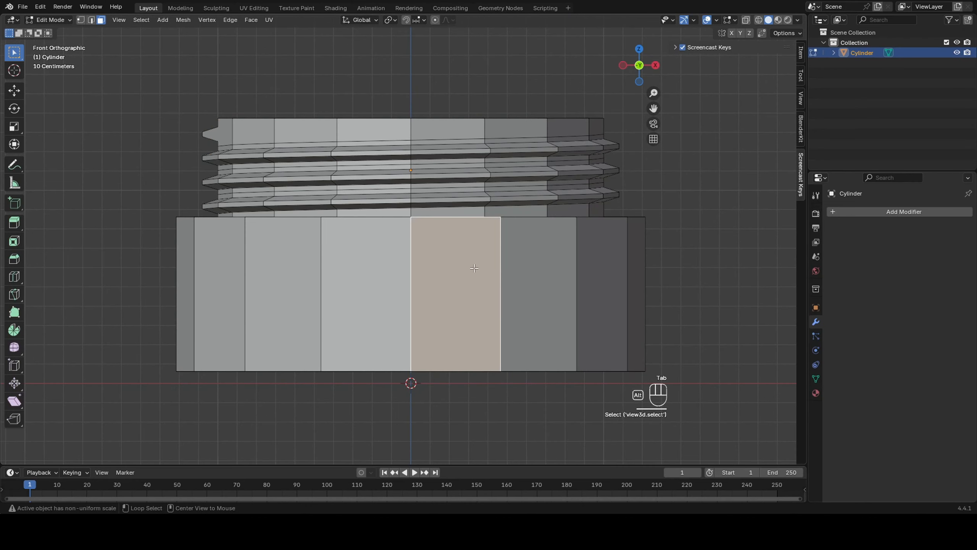
pyautogui.keyDown('alt'); pyautogui.click(551, 257); pyautogui.keyUp('alt')
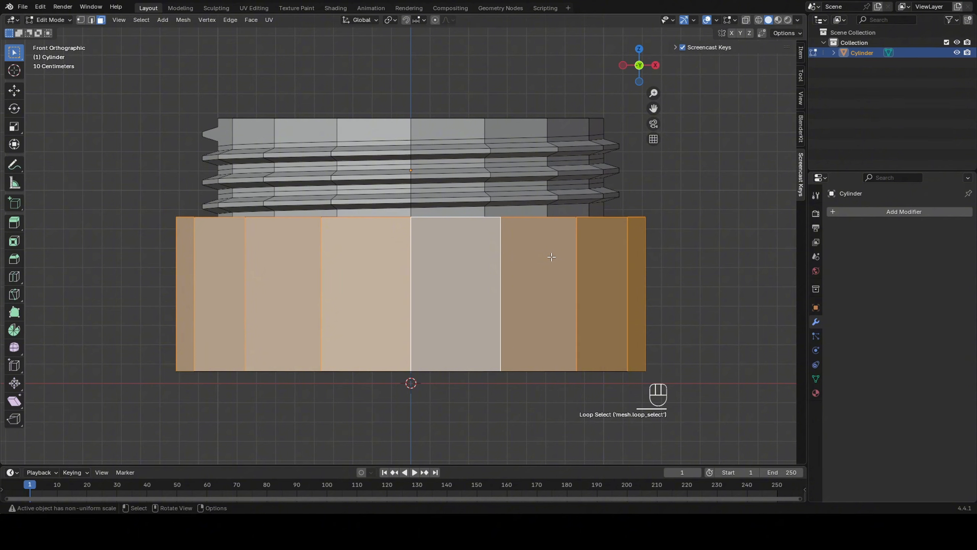
pyautogui.hotkey('shift', 'd')
pyautogui.rightClick(551, 256)
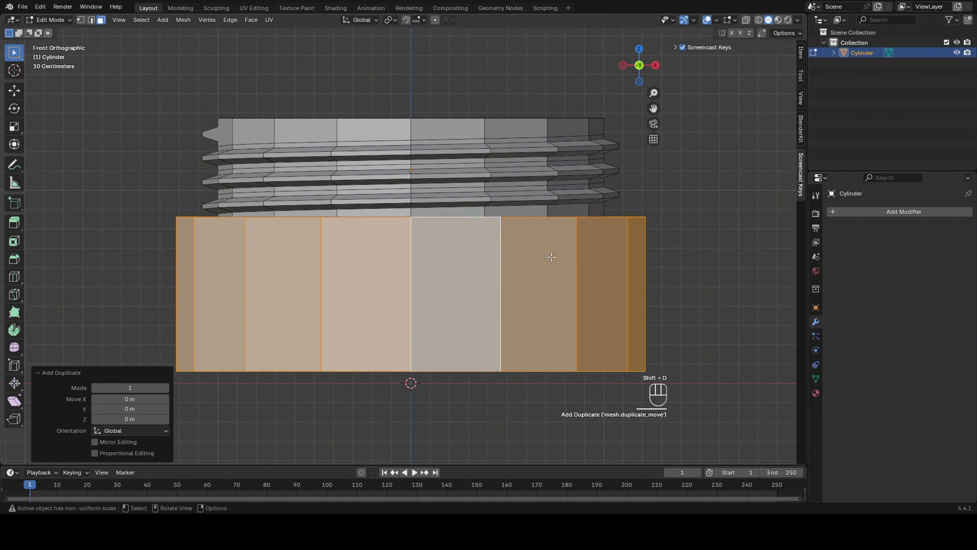
pyautogui.press('p')
pyautogui.click(552, 257)
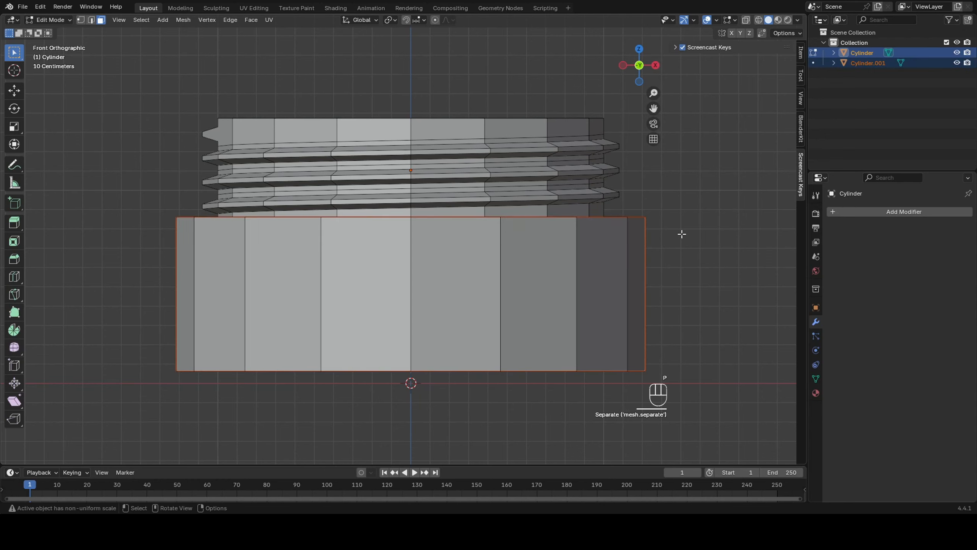
# Step: Scale the separated ring's whole mesh to about 0.39 along Z and raise it about 0.57 m around the threaded neck
pyautogui.press('Tab')
pyautogui.click(821, 111)
pyautogui.click(868, 62)
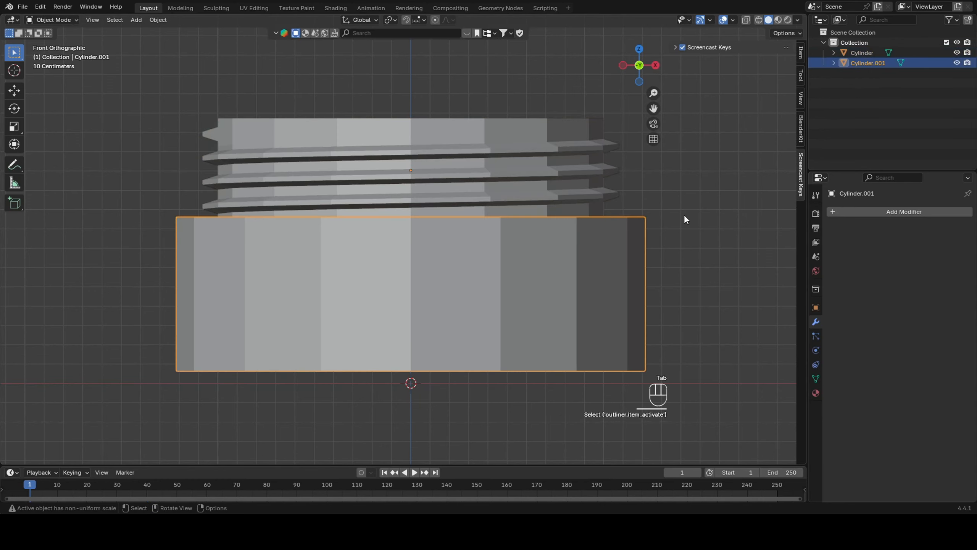
pyautogui.press('Tab')
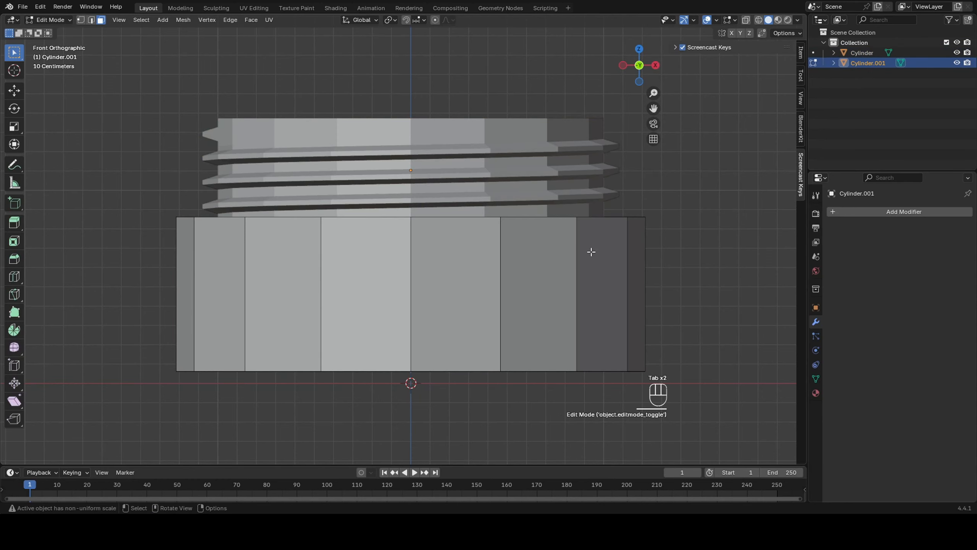
pyautogui.press('a')
pyautogui.press('s')
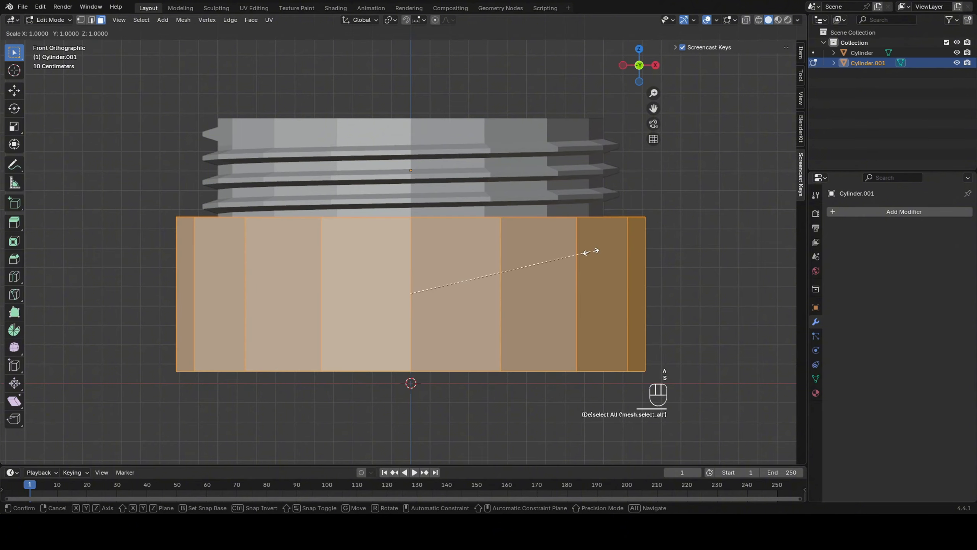
pyautogui.press('z')
pyautogui.click(483, 297)
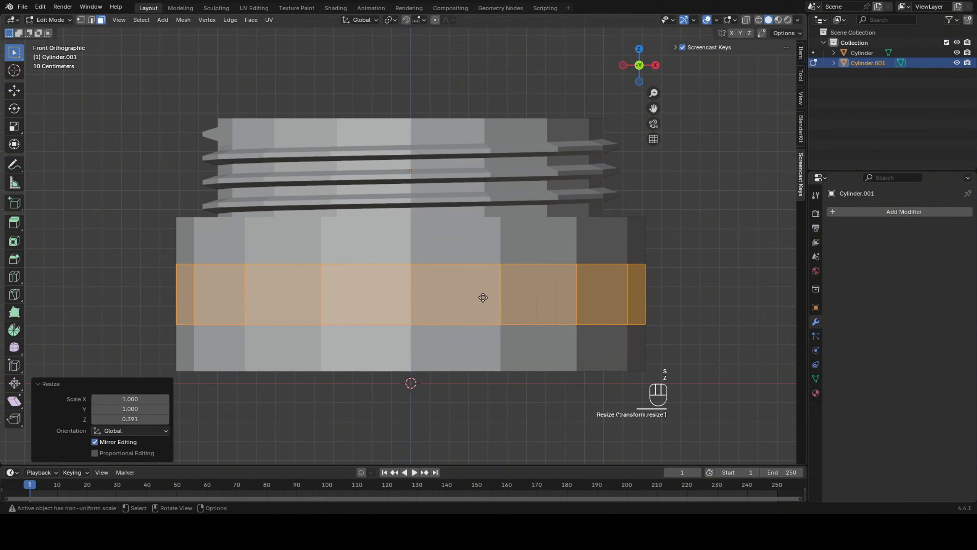
pyautogui.press('g')
pyautogui.press('z')
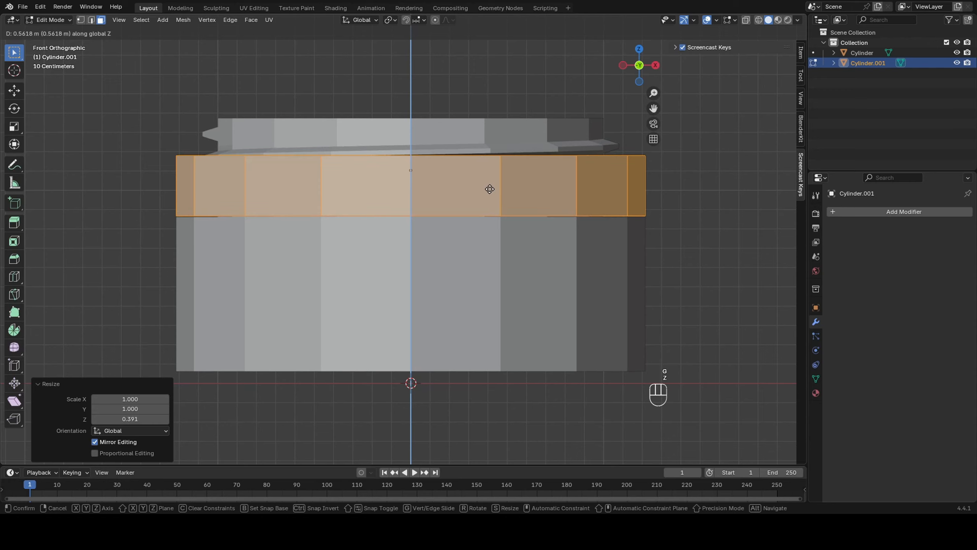
pyautogui.click(490, 188)
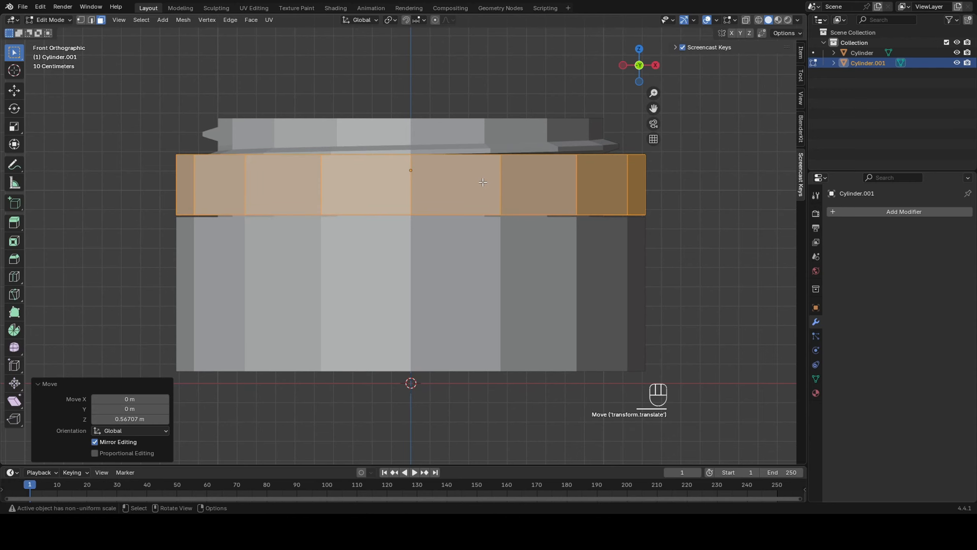
# Step: Raise the ring's top edge loop about 0.30 m along Z in front view so it clears the jar's rim
pyautogui.click(484, 182)
pyautogui.keyDown('alt'); pyautogui.click(461, 155); pyautogui.keyUp('alt')
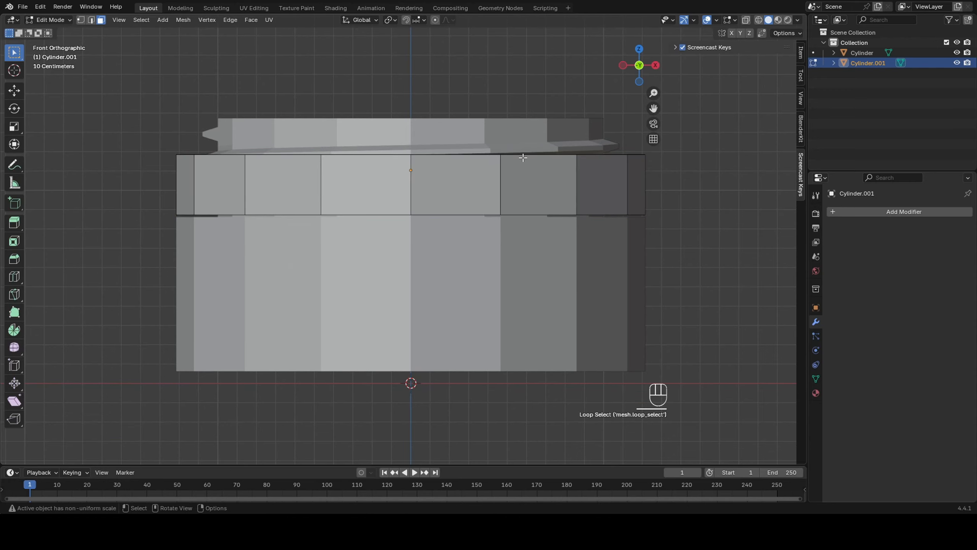
pyautogui.moveTo(524, 157); pyautogui.dragTo(527, 169, button='middle')
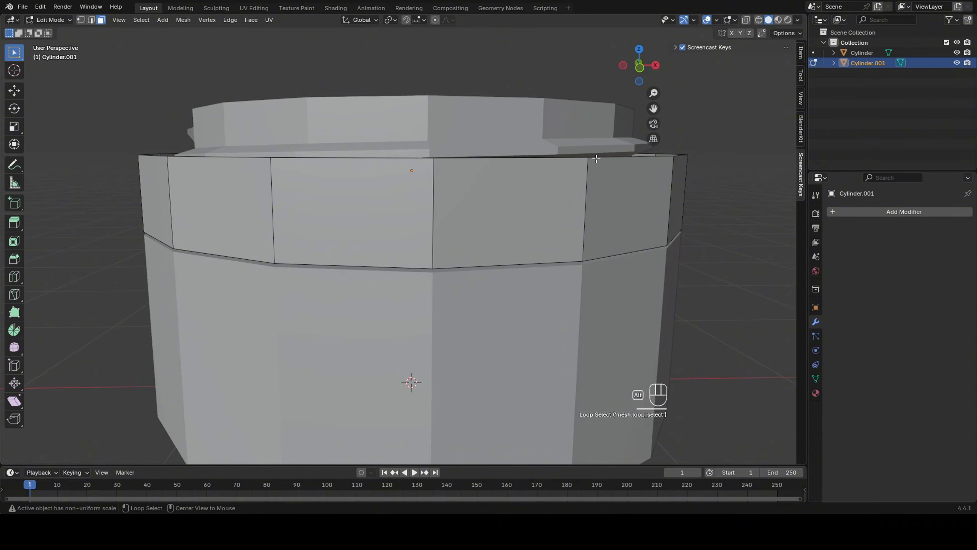
pyautogui.moveTo(597, 159); pyautogui.dragTo(603, 173, button='middle')
pyautogui.press('2')
pyautogui.keyDown('alt'); pyautogui.click(608, 221); pyautogui.keyUp('alt')
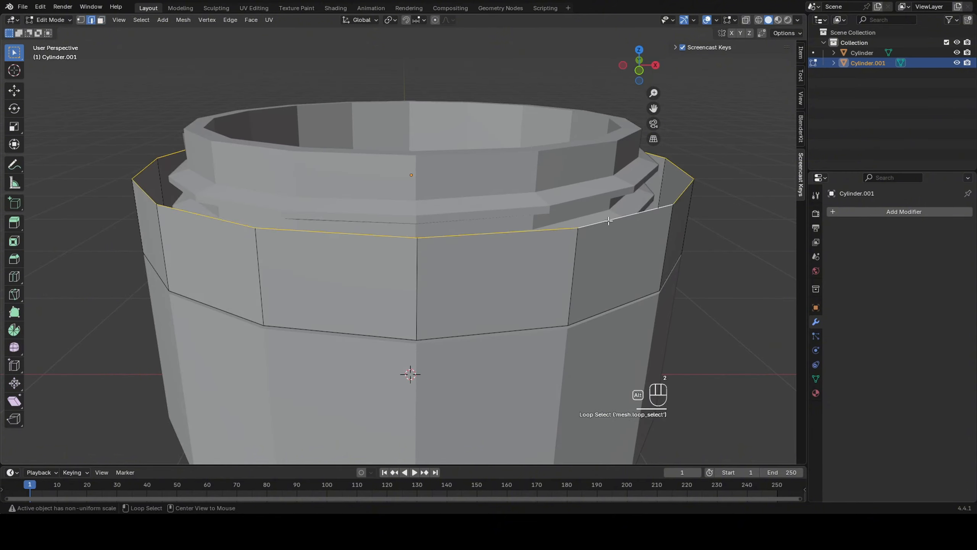
pyautogui.press('`')
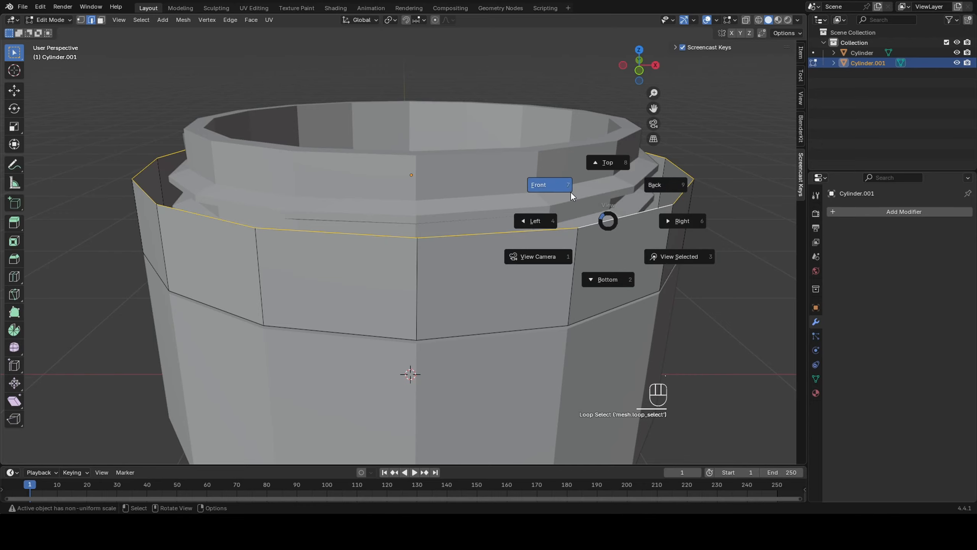
pyautogui.click(571, 193)
pyautogui.press('g')
pyautogui.press('z')
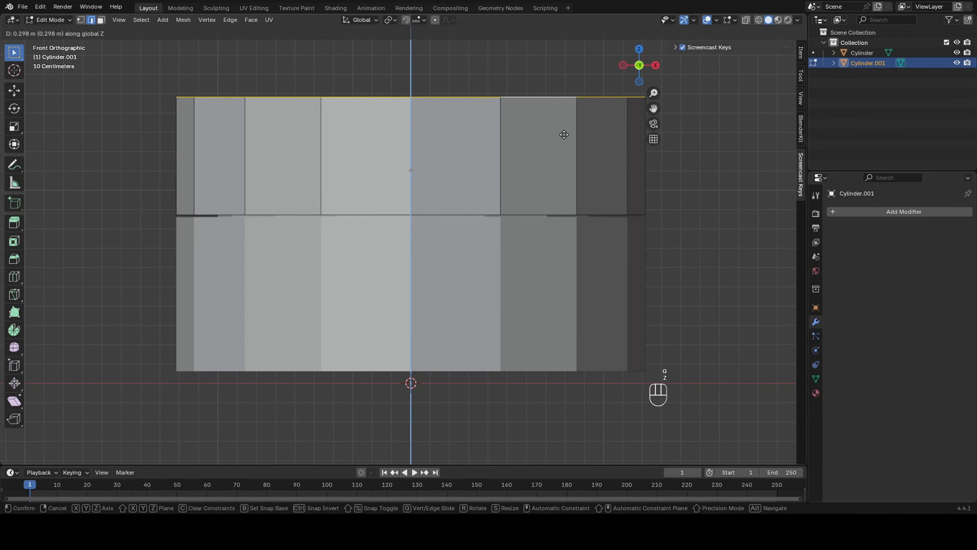
pyautogui.click(563, 135)
# Step: Fill the ring's open top edge loop with a face to close the lid
pyautogui.scroll(-1, 566, 133)
pyautogui.keyDown('shift'); pyautogui.moveTo(565, 133); pyautogui.dragTo(567, 207, button='middle'); pyautogui.keyUp('shift')
pyautogui.press('m')
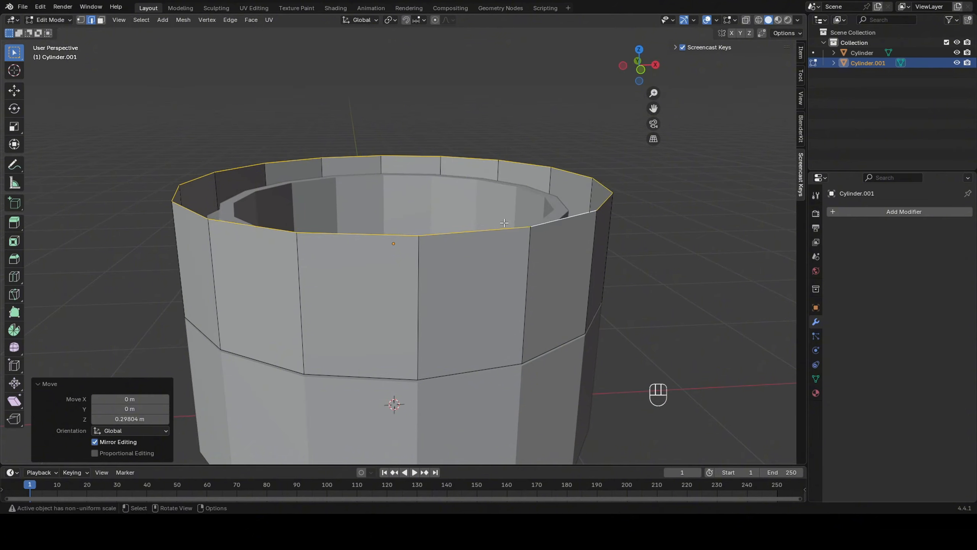
pyautogui.press('f')
pyautogui.click(649, 234)
# Step: Clear the edge selection and isolate the lid in local view
pyautogui.moveTo(666, 277); pyautogui.dragTo(650, 251, button='middle')
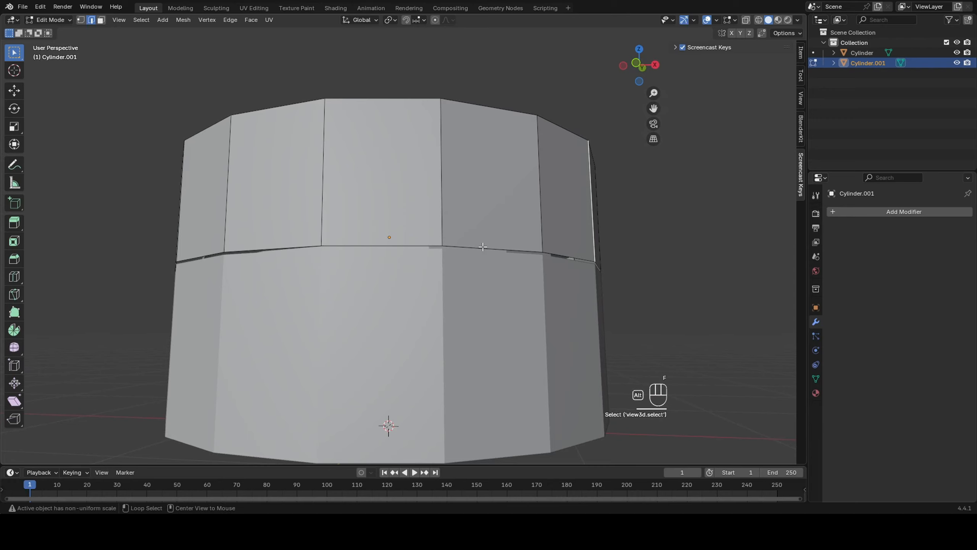
pyautogui.click(505, 298)
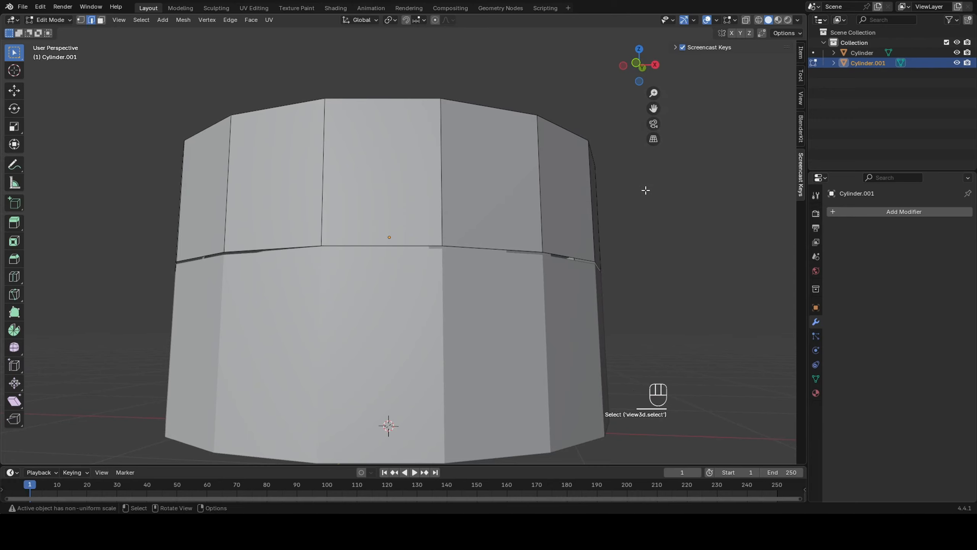
pyautogui.press('/')
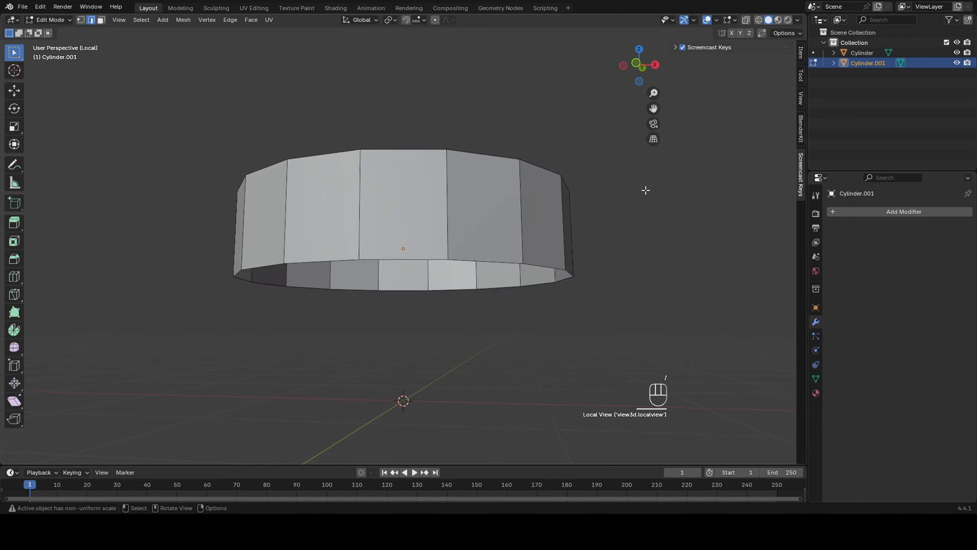
# Step: Select the lid's open bottom edge loop and show the mesh see-through in front orthographic view
pyautogui.moveTo(620, 185); pyautogui.dragTo(536, 220, button='middle')
pyautogui.keyDown('alt'); pyautogui.click(462, 200); pyautogui.keyUp('alt')
pyautogui.hotkey('alt', 'z')
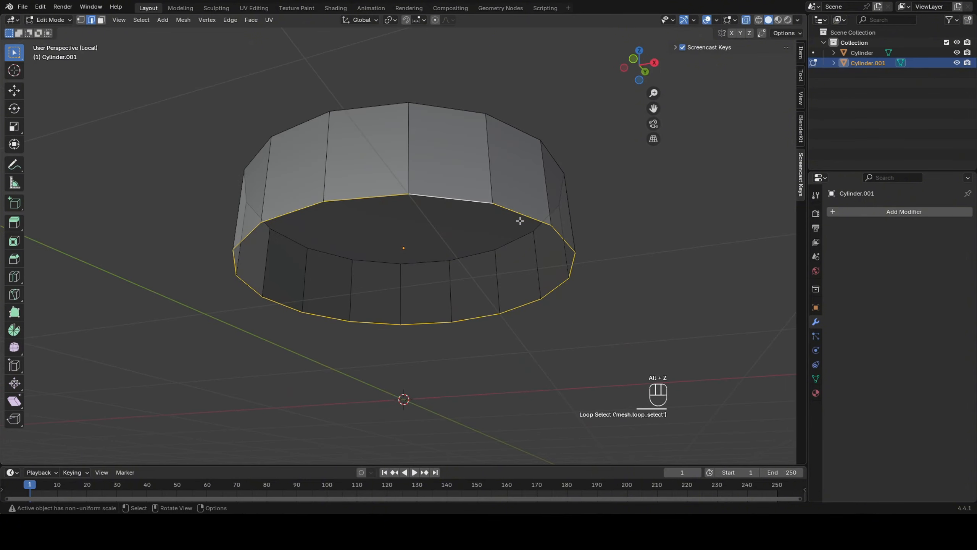
pyautogui.press('`')
pyautogui.click(477, 185)
pyautogui.scroll(2, 472, 262)
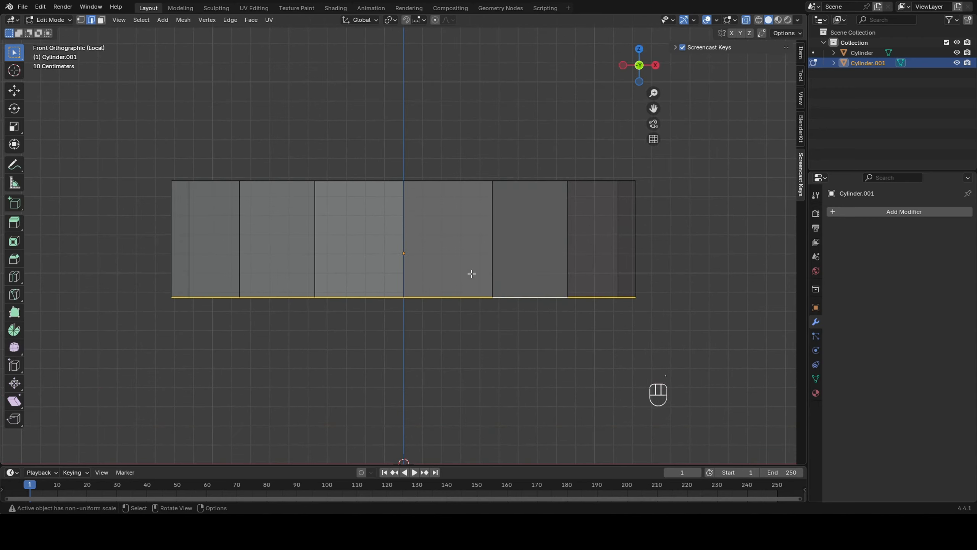
pyautogui.press('e')
pyautogui.press('s')
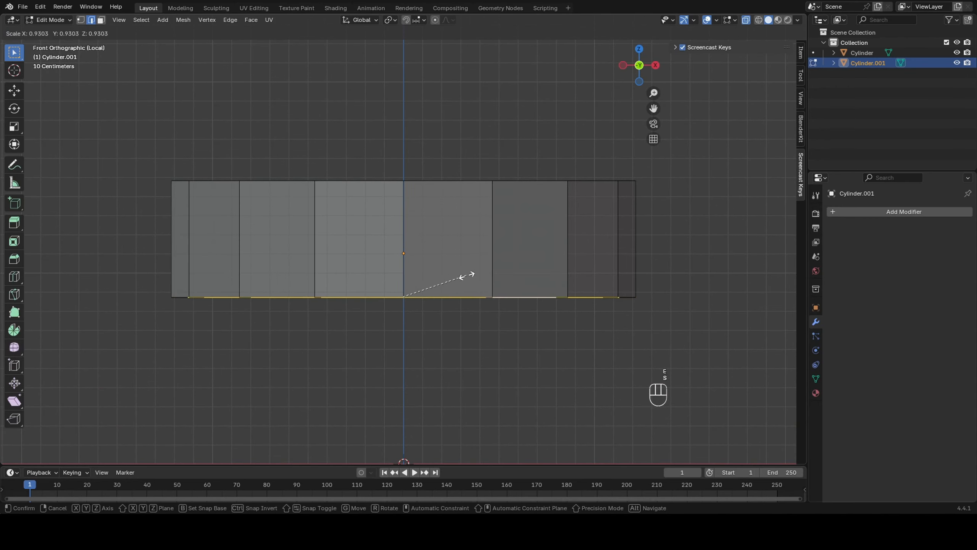
pyautogui.click(469, 275)
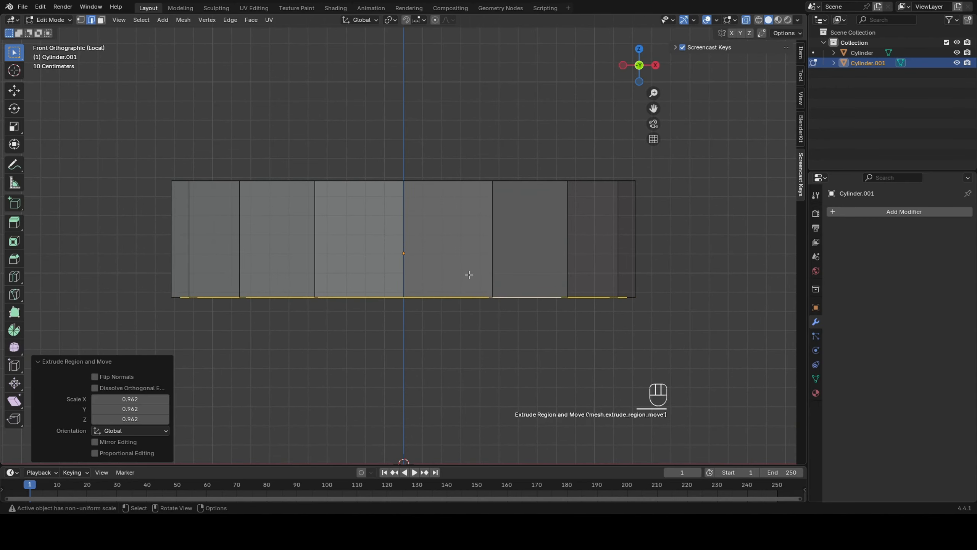
pyautogui.hotkey('ctrl', 'z')
# Step: Extrude the lid's bottom edge loop inward at scale 0.921 and extrude that loop up about 0.54 m as the inner wall
pyautogui.press('e')
pyautogui.press('s')
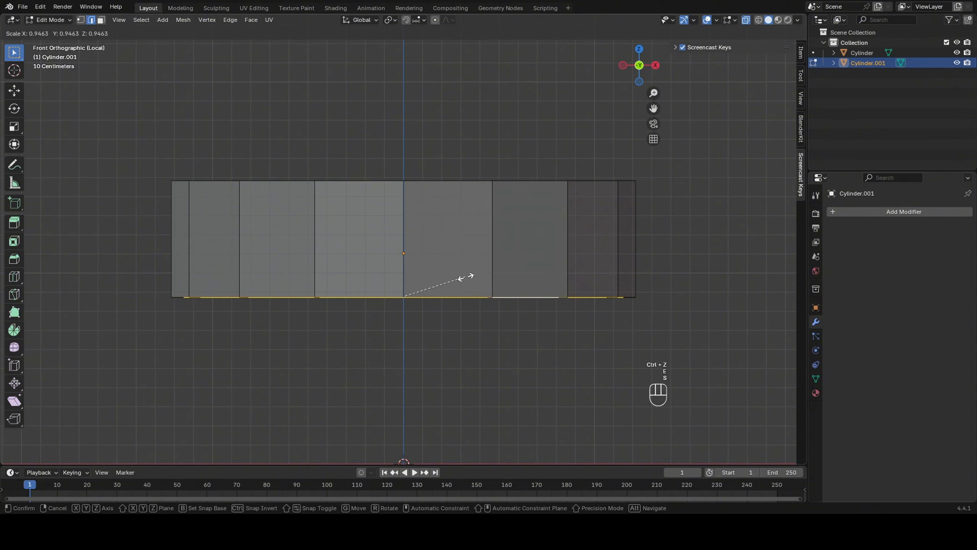
pyautogui.click(465, 278)
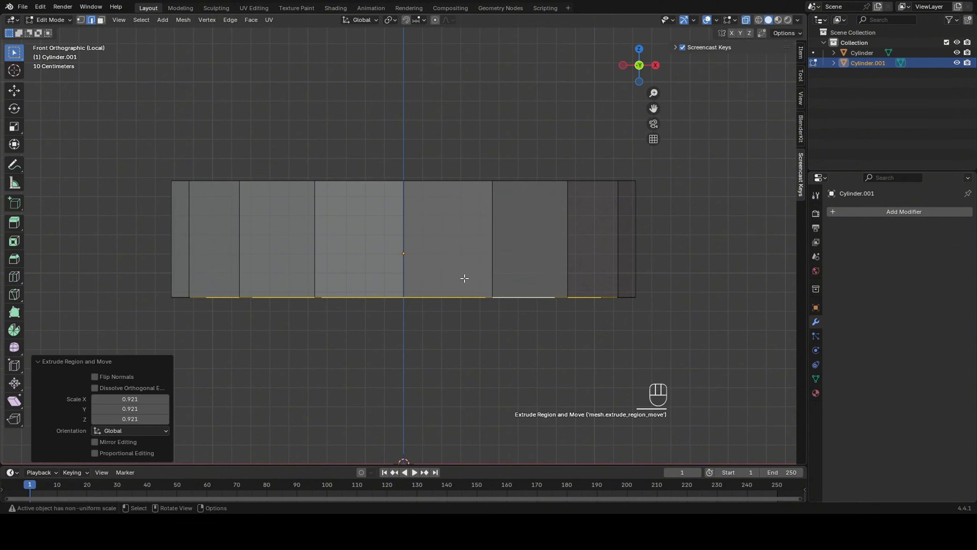
pyautogui.press('e')
pyautogui.press('z')
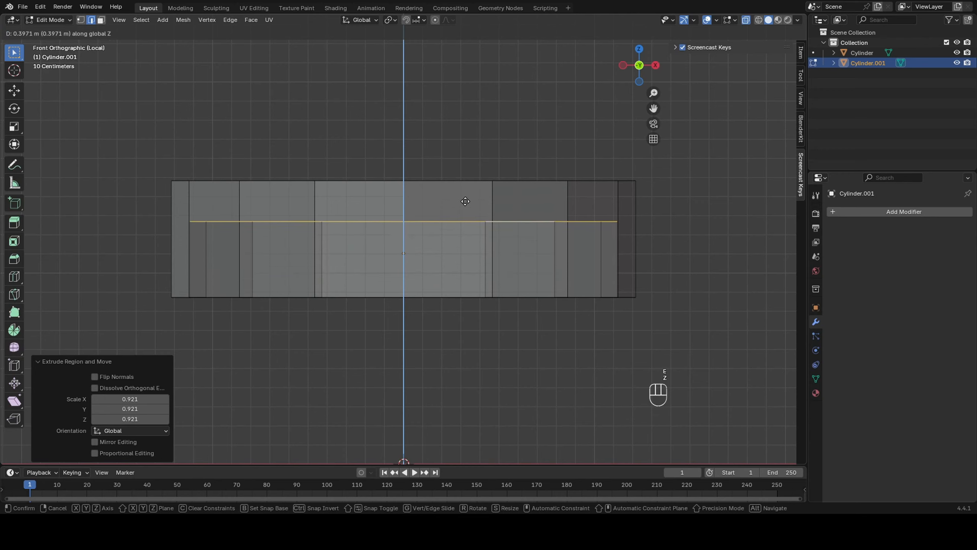
pyautogui.click(465, 175)
# Step: Extrude the inner wall's upper loop inward and merge it at its center to close the underside of the lid's top
pyautogui.press('e')
pyautogui.press('s')
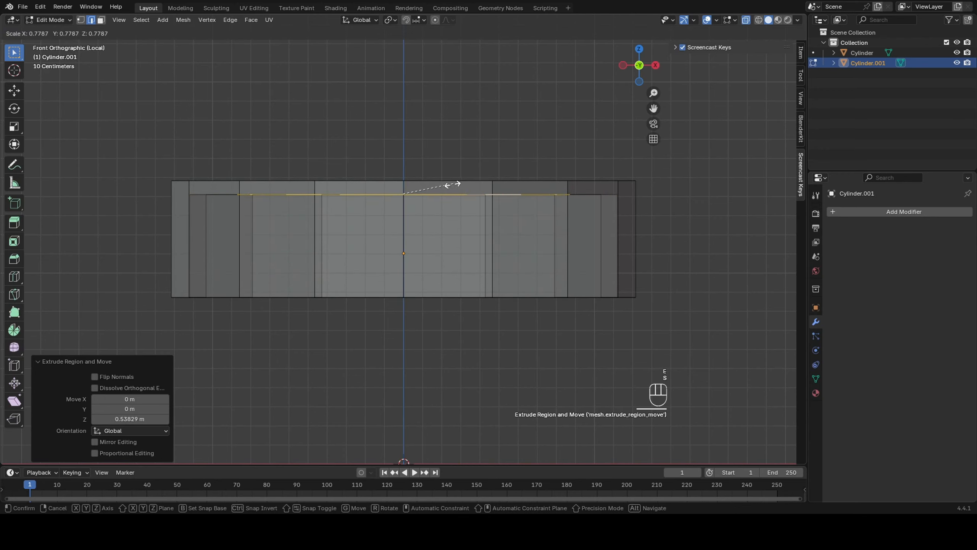
pyautogui.click(452, 185)
pyautogui.press('m')
pyautogui.click(453, 185)
pyautogui.click(686, 189)
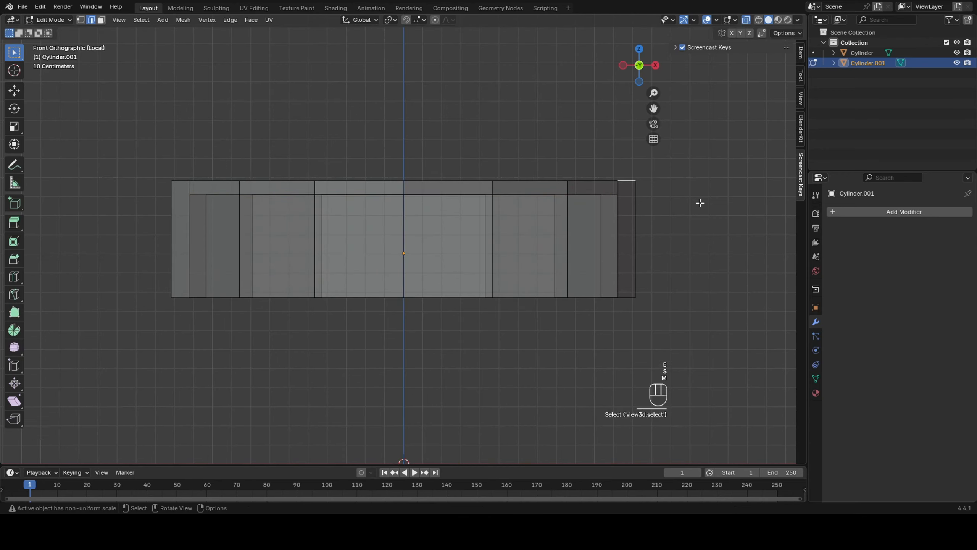
pyautogui.hotkey('ctrl', 'z')
# Step: Examine the lid's outer and inner walls from several angles in Object Mode
pyautogui.moveTo(591, 212); pyautogui.dragTo(574, 247, button='middle')
pyautogui.scroll(-4, 613, 225)
pyautogui.press('Tab')
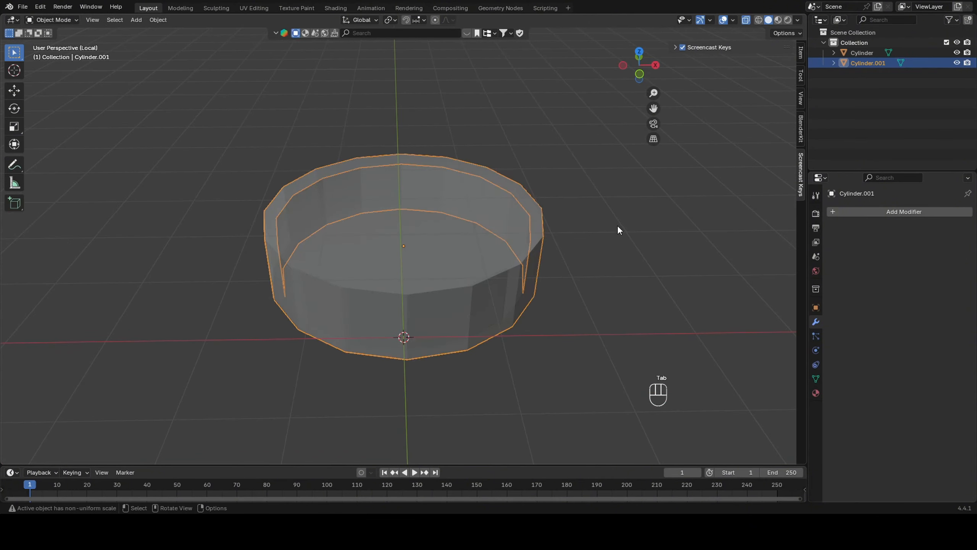
pyautogui.press('Tab')
pyautogui.press('Tab')
pyautogui.scroll(2, 636, 255)
pyautogui.moveTo(637, 257); pyautogui.dragTo(584, 232, button='middle')
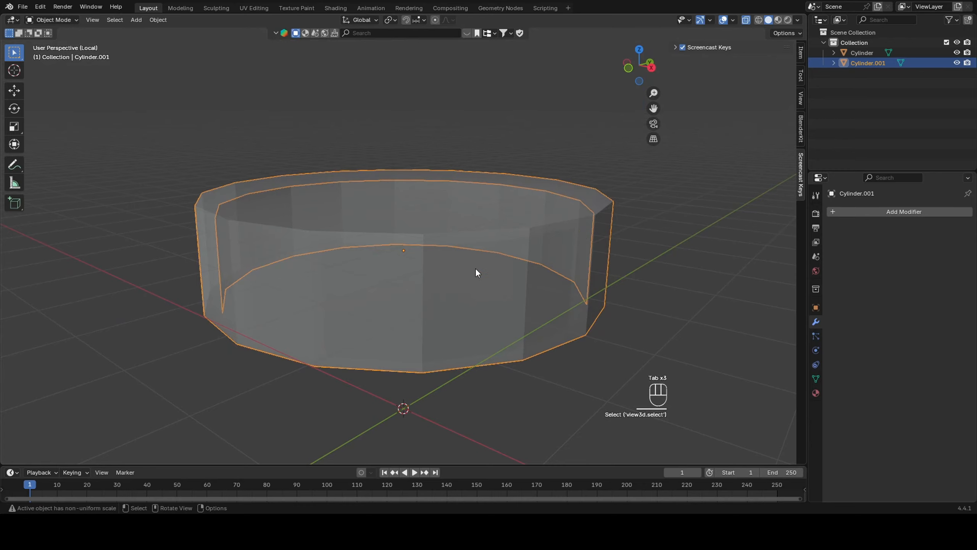
pyautogui.press('Tab')
pyautogui.scroll(-3, 646, 255)
# Step: Leave local view, return to Object Mode and deselect the lid, with the jar shown again
pyautogui.press('/')
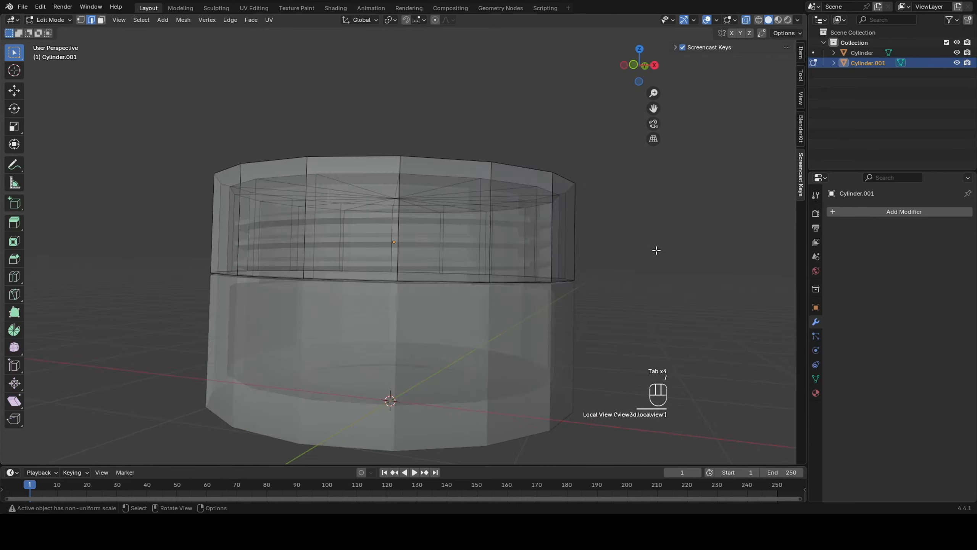
pyautogui.click(657, 250)
pyautogui.press('Tab')
pyautogui.click(666, 245)
pyautogui.scroll(-4, 664, 247)
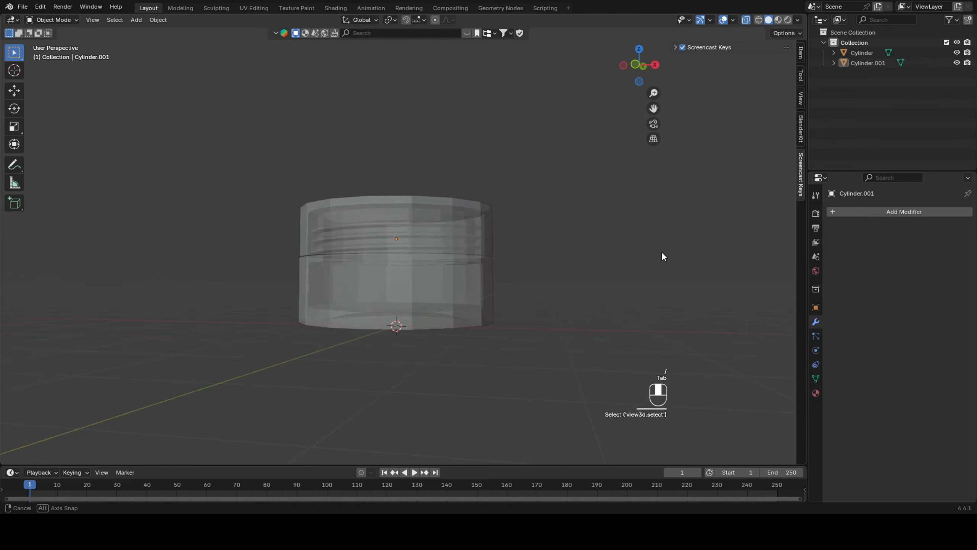
pyautogui.moveTo(661, 251); pyautogui.dragTo(568, 278, button='middle')
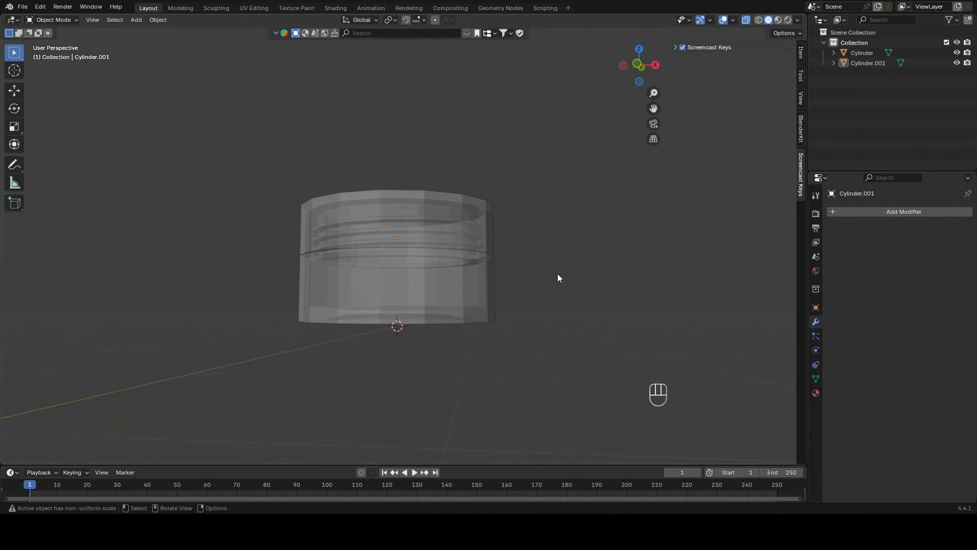
# Step: Duplicate the jar's inner cavity faces in place below the neck and separate the copy into its own object
pyautogui.press('`')
pyautogui.click(514, 248)
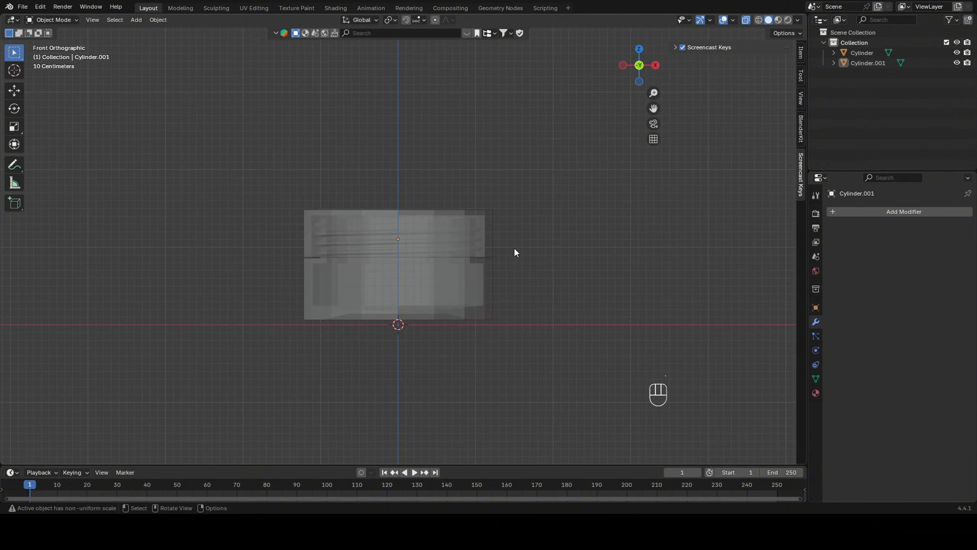
pyautogui.click(383, 317)
pyautogui.press('Tab')
pyautogui.scroll(1, 261, 298)
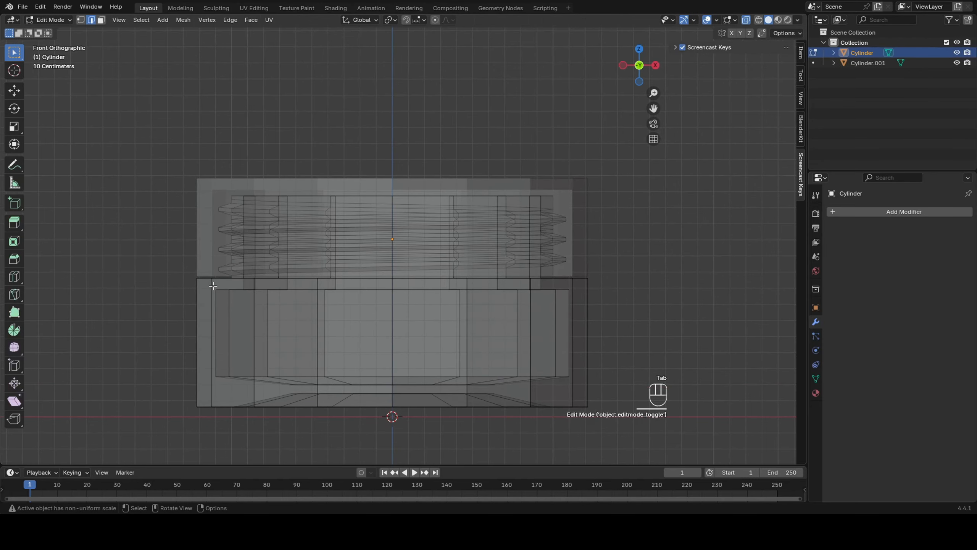
pyautogui.moveTo(204, 286); pyautogui.dragTo(575, 386)
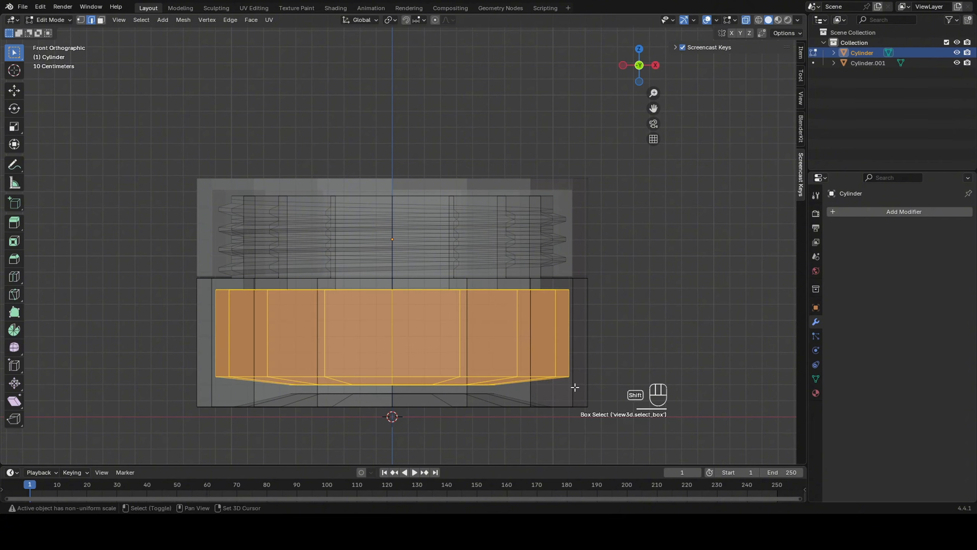
pyautogui.hotkey('shift', 'd')
pyautogui.rightClick(575, 387)
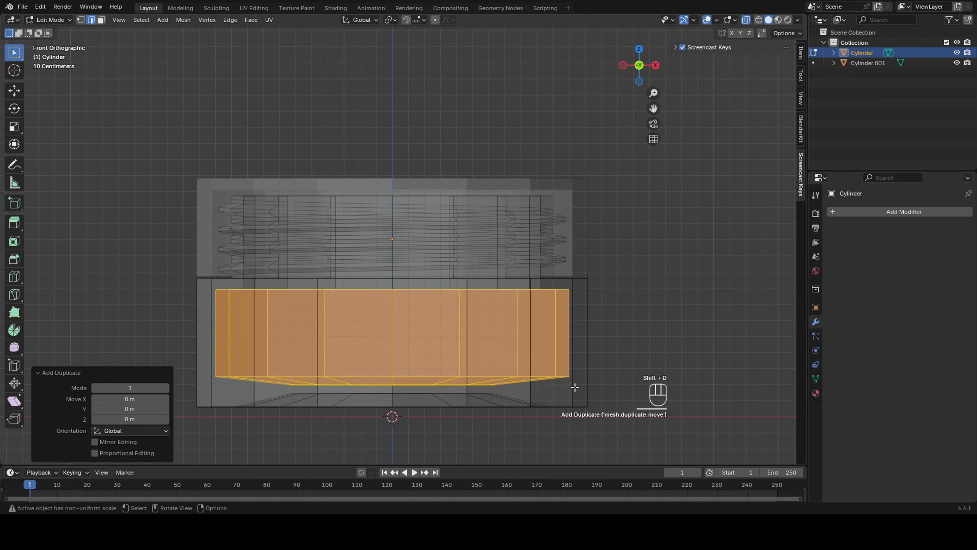
pyautogui.press('p')
pyautogui.click(574, 386)
# Step: Rename the separated cavity object as Cream and the jar object as Glass, leaving Edit Mode
pyautogui.doubleClick(868, 72)
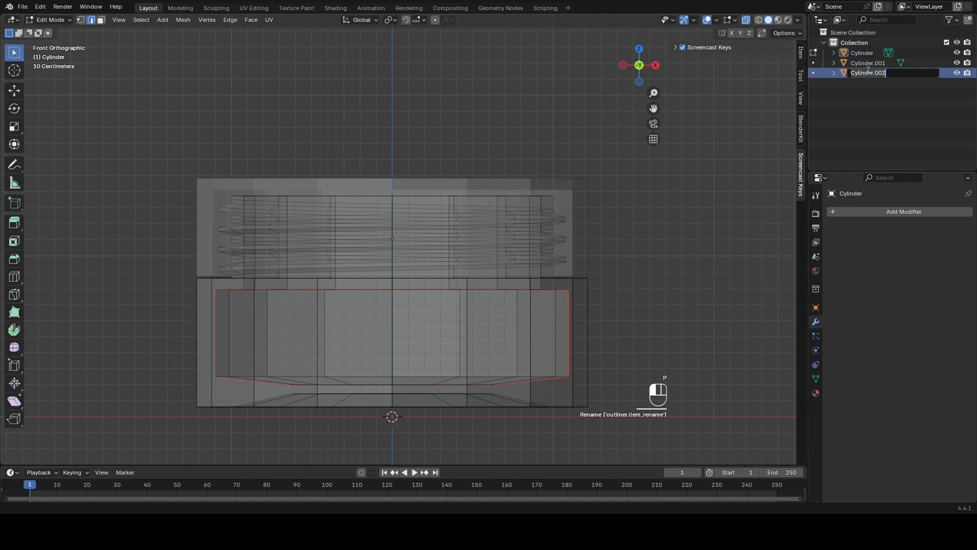
pyautogui.write('Cream')
pyautogui.press('Return')
pyautogui.press('Tab')
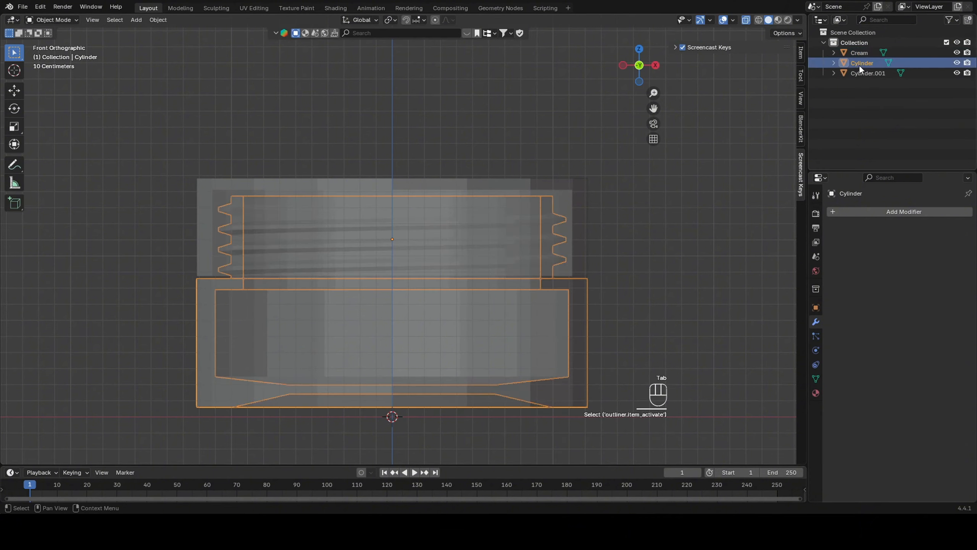
pyautogui.doubleClick(861, 63)
pyautogui.write('Glass')
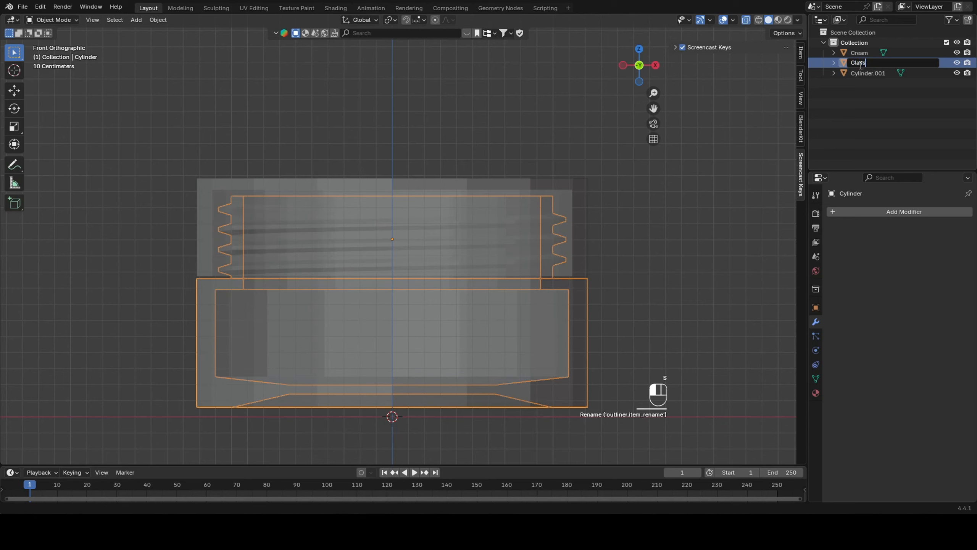
pyautogui.press('Return')
pyautogui.doubleClick(863, 52)
pyautogui.write('Cup')
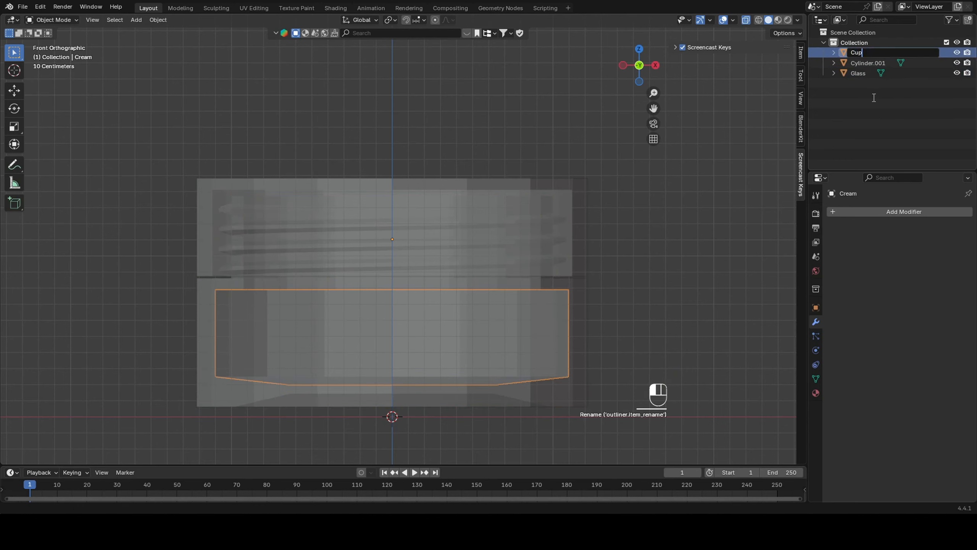
pyautogui.press('Return')
pyautogui.click(866, 72)
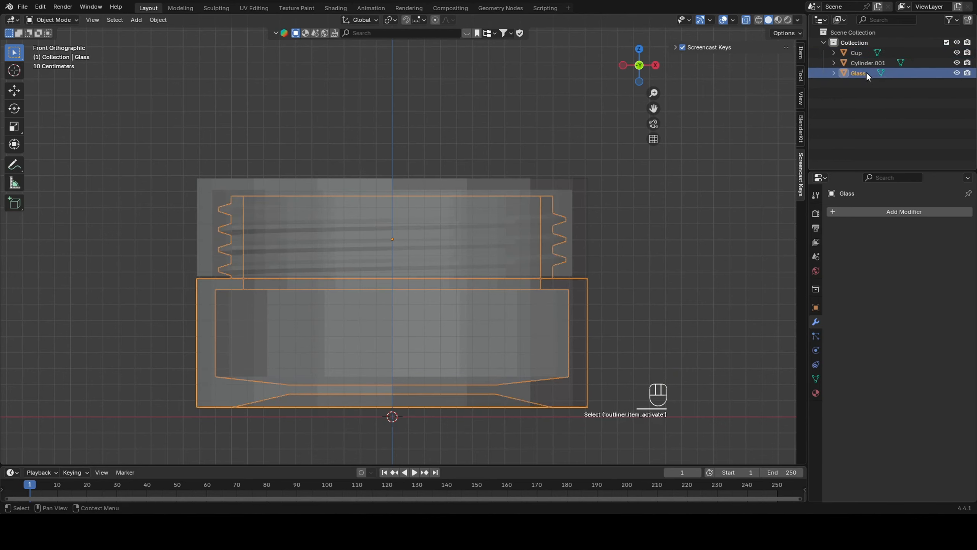
pyautogui.click(868, 63)
pyautogui.click(866, 55)
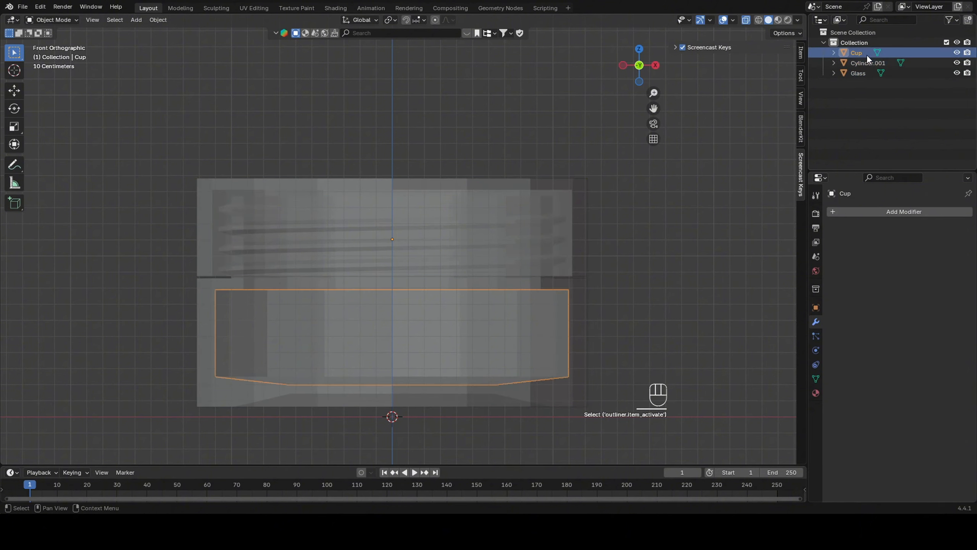
pyautogui.doubleClick(856, 53)
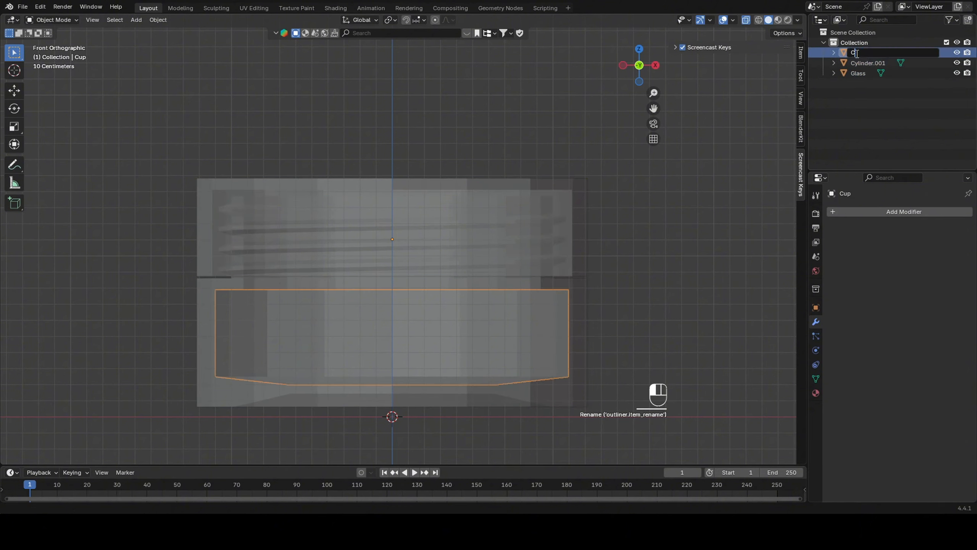
pyautogui.write('Cream')
pyautogui.press('Return')
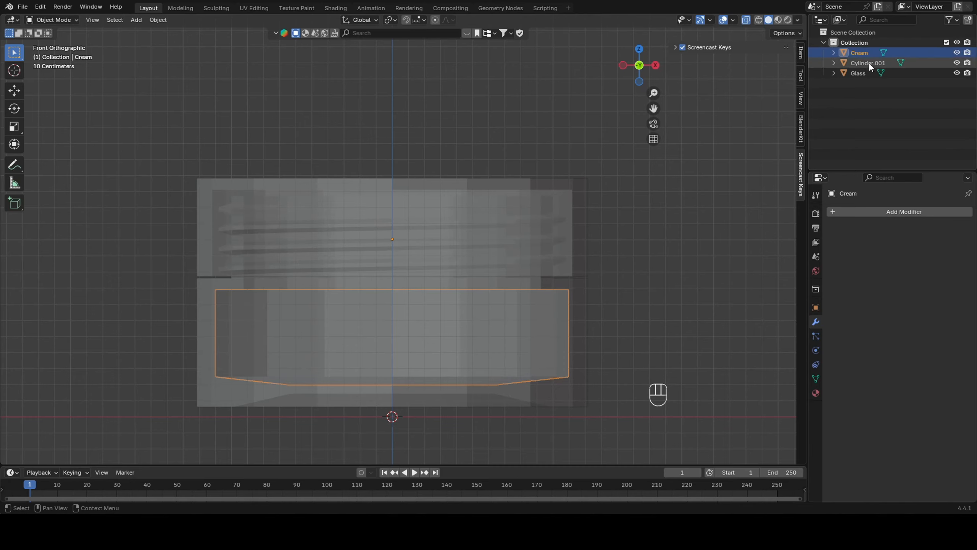
# Step: Rename the lid object as Cup and clear the selection
pyautogui.click(869, 63)
pyautogui.doubleClick(868, 63)
pyautogui.write('Cup')
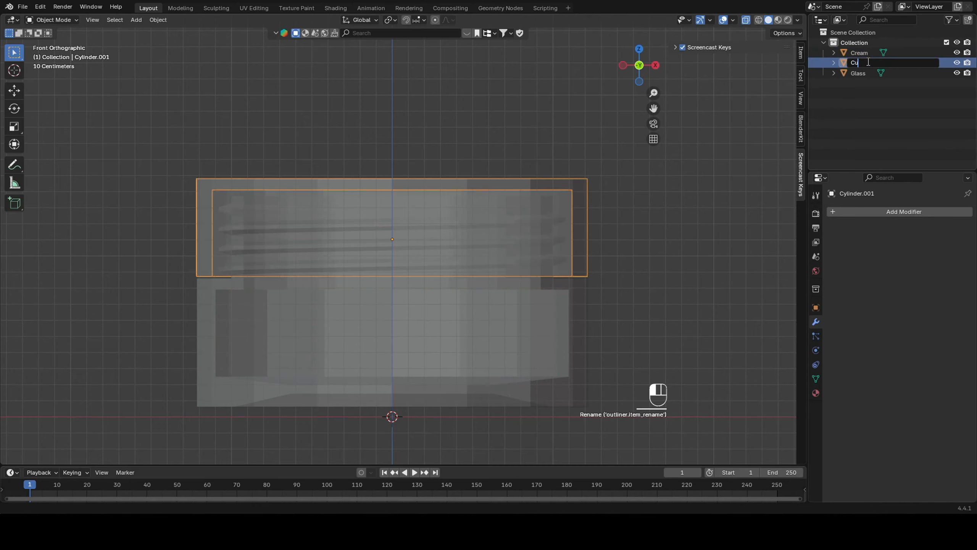
pyautogui.press('Return')
pyautogui.click(858, 116)
pyautogui.scroll(-2, 654, 239)
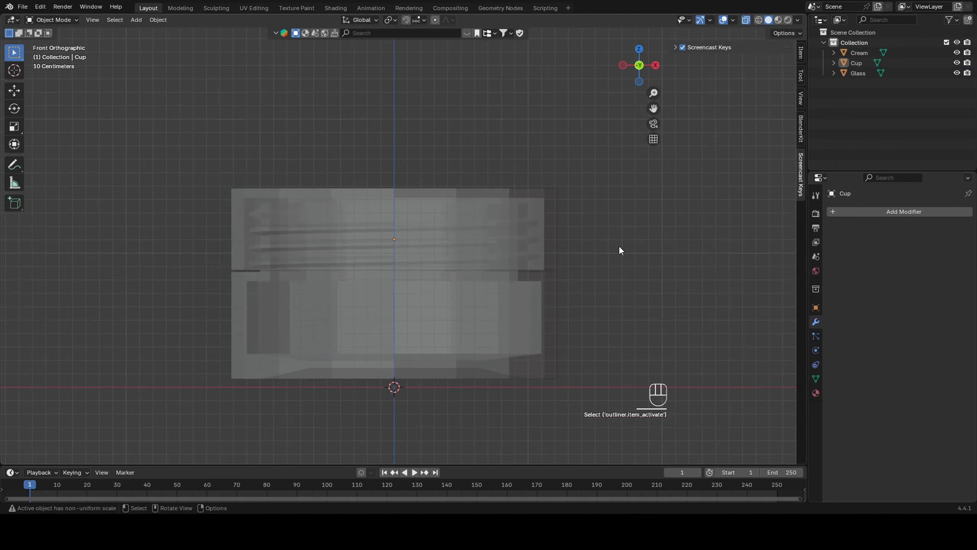
# Step: Apply Shade Auto Smooth at 30° to the Cream, Cup and Glass objects and turn off the see-through display
pyautogui.moveTo(878, 95); pyautogui.dragTo(908, 53)
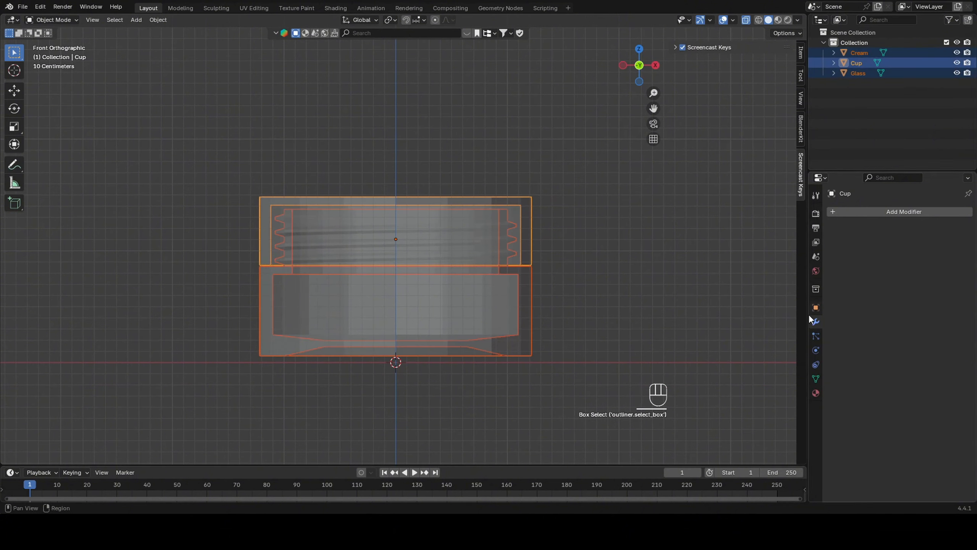
pyautogui.rightClick(497, 292)
pyautogui.click(497, 290)
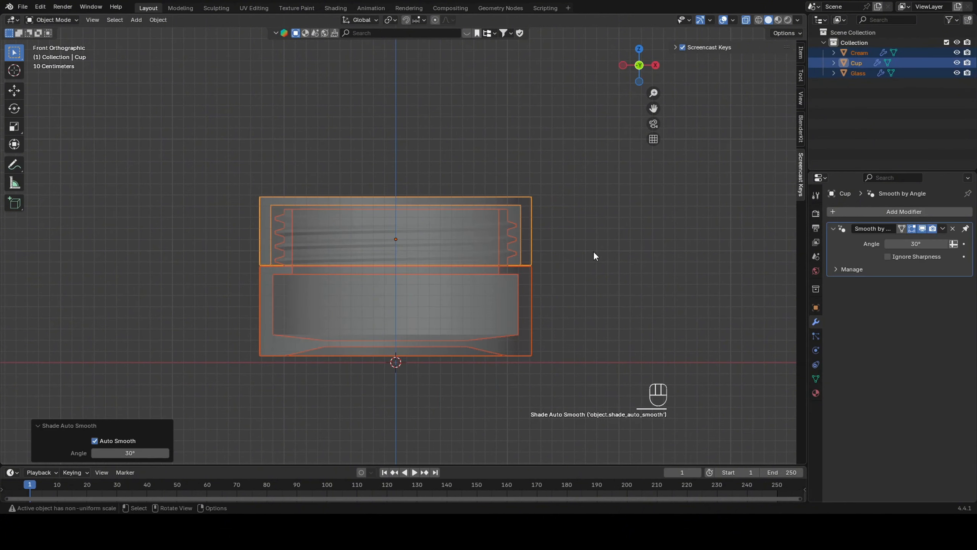
pyautogui.press('Tab')
pyautogui.press('Tab')
pyautogui.hotkey('alt', 'z')
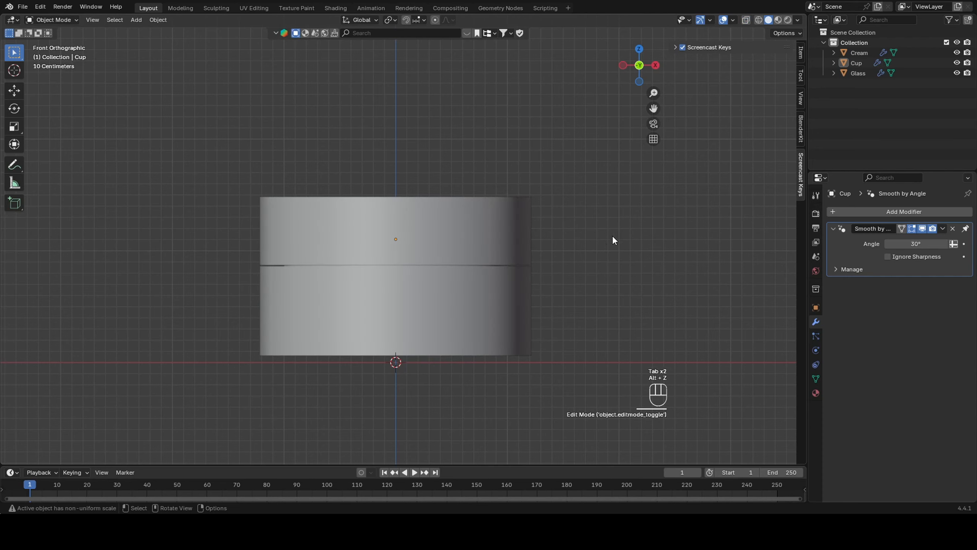
pyautogui.moveTo(612, 236); pyautogui.dragTo(579, 269, button='middle')
pyautogui.click(579, 269)
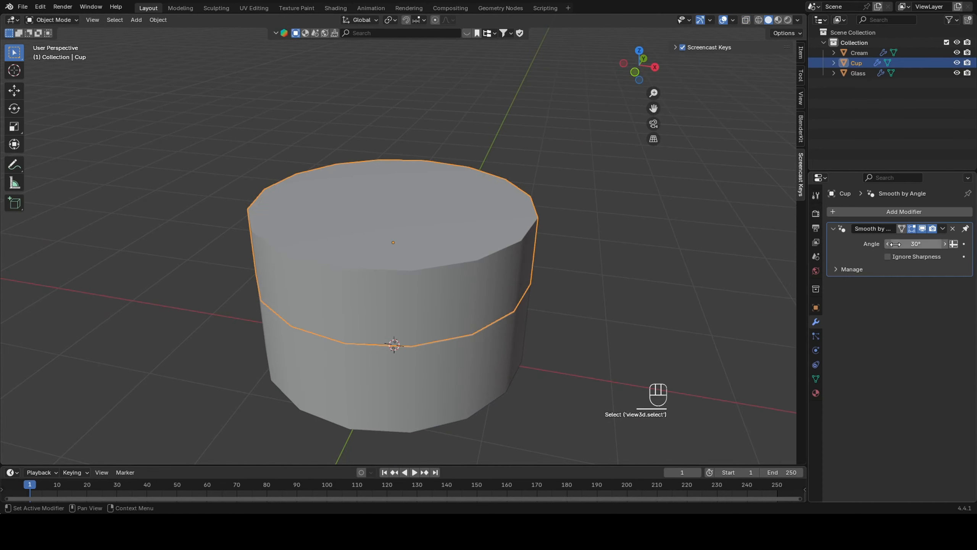
# Step: Select all three objects, add a Subdivision Surface modifier with Cup active, and check the modifiers on Glass
pyautogui.moveTo(872, 99); pyautogui.dragTo(903, 53)
pyautogui.click(882, 213)
pyautogui.moveTo(882, 215)
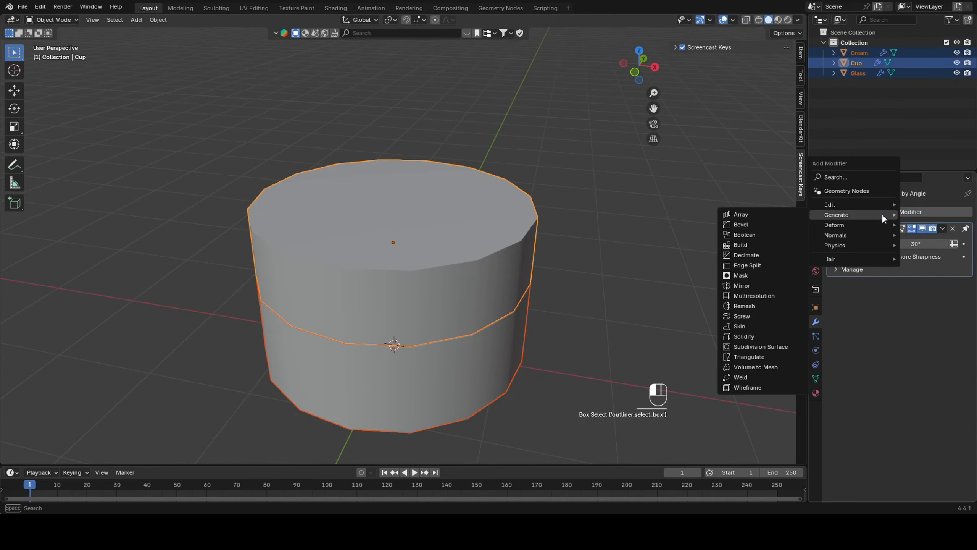
pyautogui.click(750, 346)
pyautogui.click(688, 327)
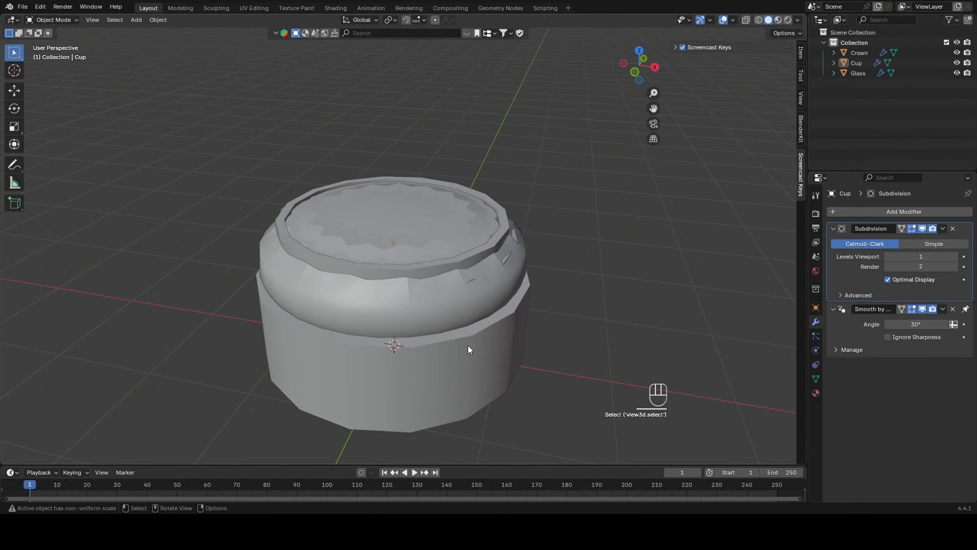
pyautogui.click(872, 76)
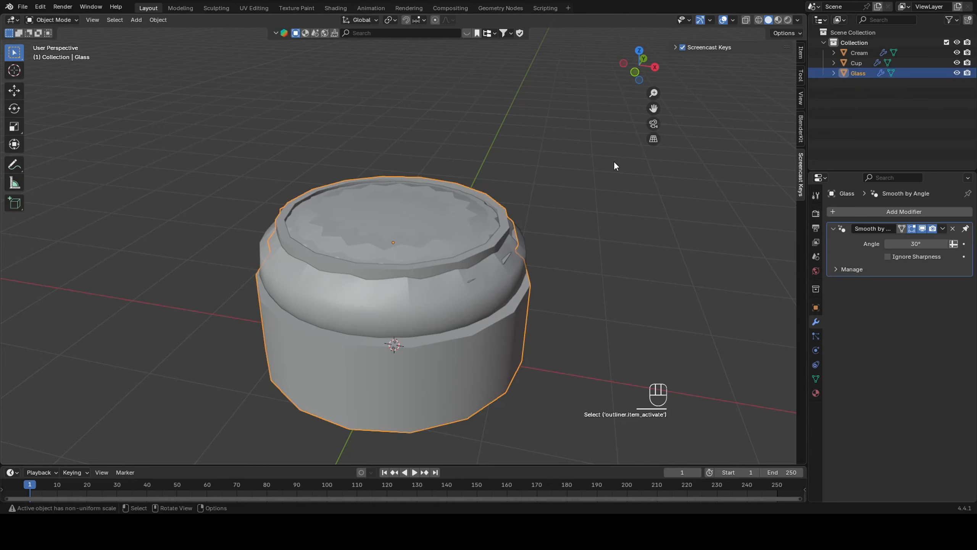
# Step: Isolate the Glass object in local view, add a Subdivision Surface modifier to it, and enter Edit Mode
pyautogui.press('/')
pyautogui.moveTo(543, 231); pyautogui.dragTo(595, 217, button='middle')
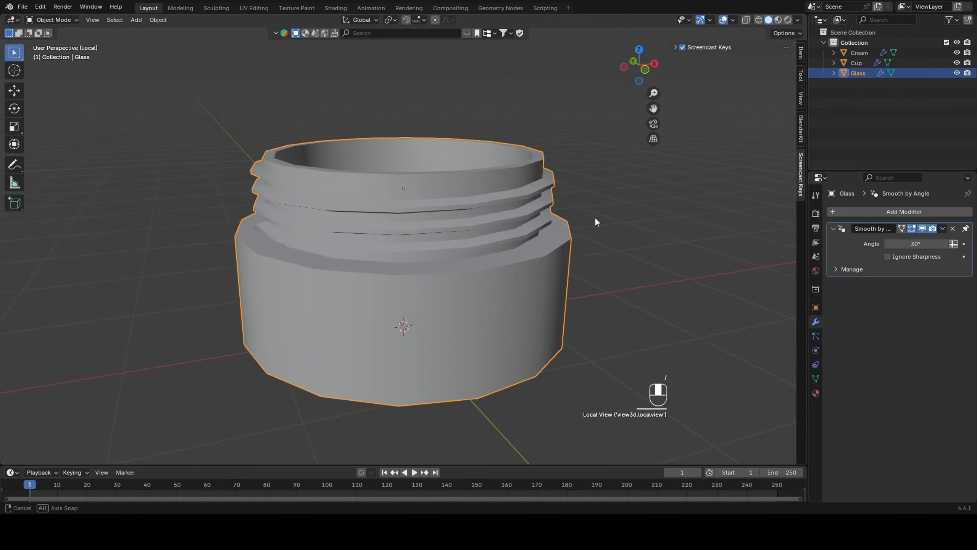
pyautogui.click(891, 211)
pyautogui.moveTo(874, 215)
pyautogui.click(755, 343)
pyautogui.click(610, 268)
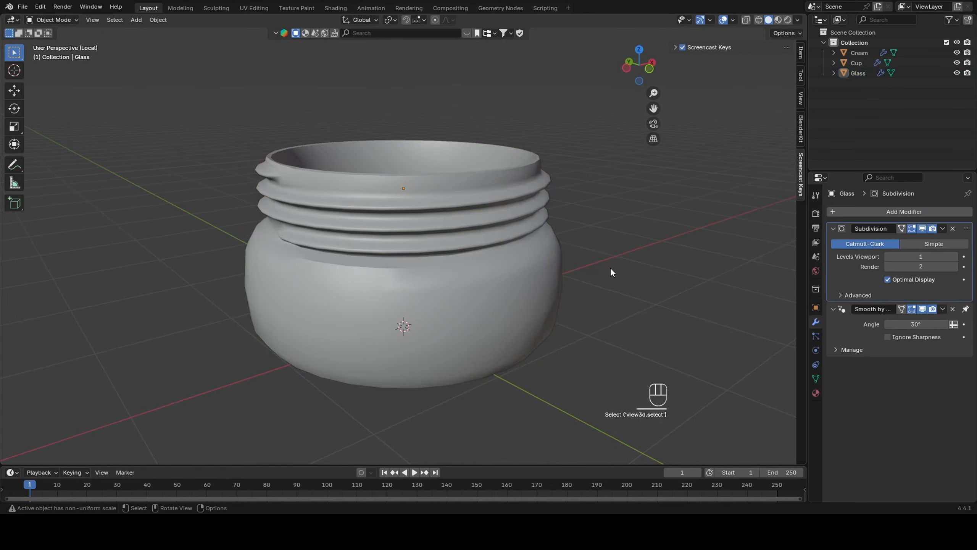
pyautogui.moveTo(612, 270); pyautogui.dragTo(585, 264, button='middle')
pyautogui.click(509, 285)
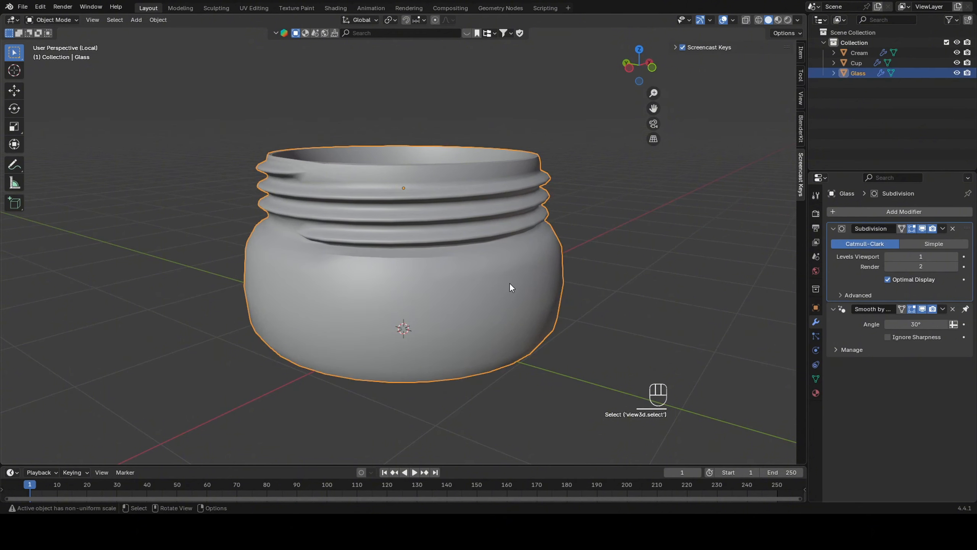
pyautogui.press('Tab')
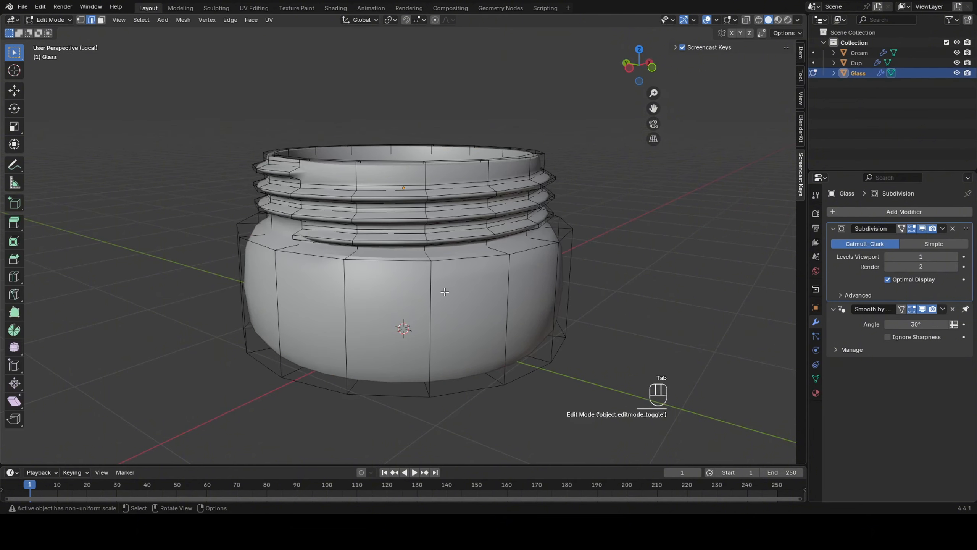
# Step: Try a bevel of about 0.05 m on the jar's outer shoulder edge loop, and undo it
pyautogui.keyDown('alt'); pyautogui.click(364, 259); pyautogui.keyUp('alt')
pyautogui.hotkey('ctrl', 'r')
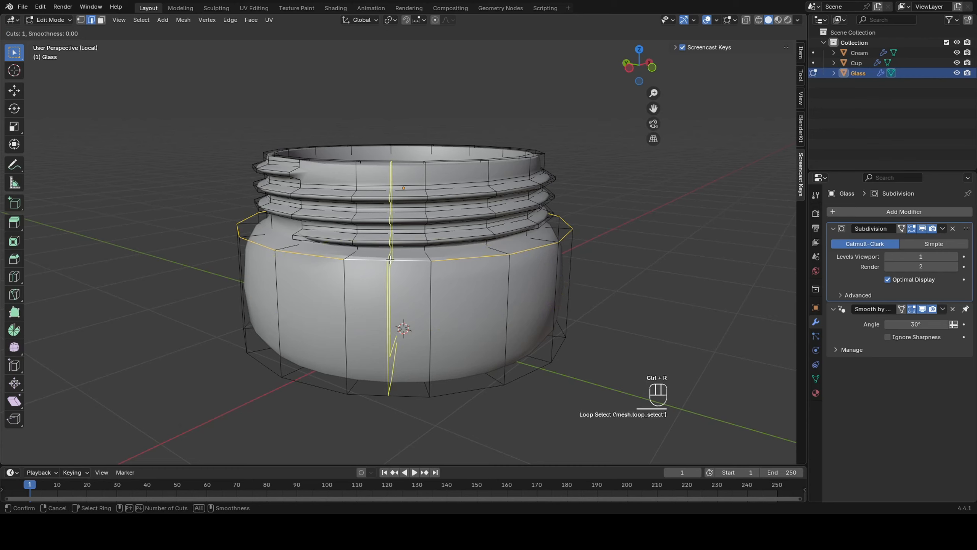
pyautogui.rightClick(606, 256)
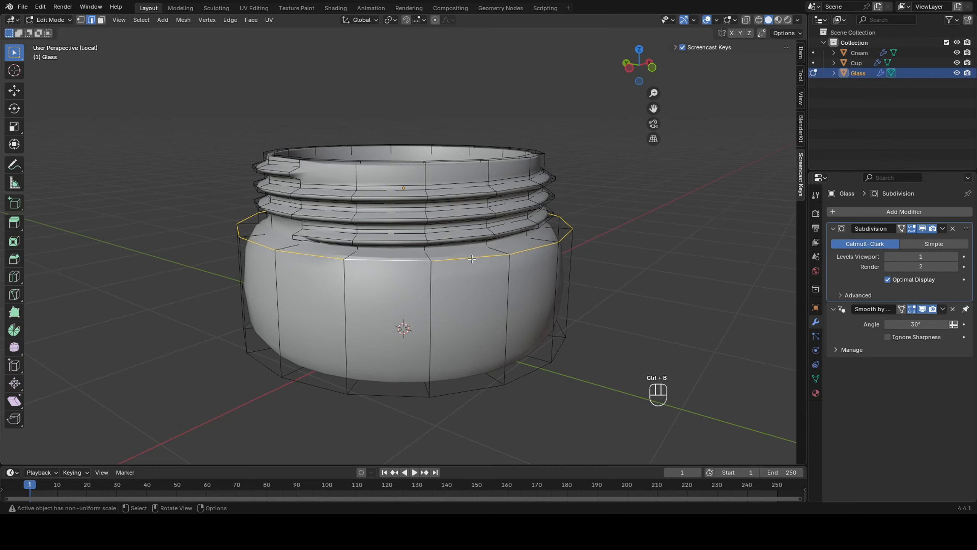
pyautogui.hotkey('ctrl', 'b')
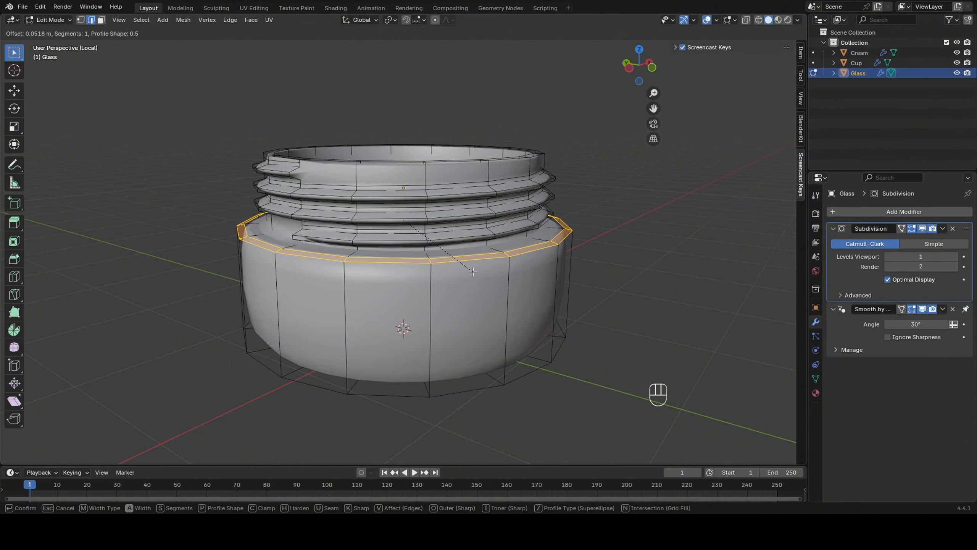
pyautogui.click(473, 271)
pyautogui.hotkey('ctrl', 'z')
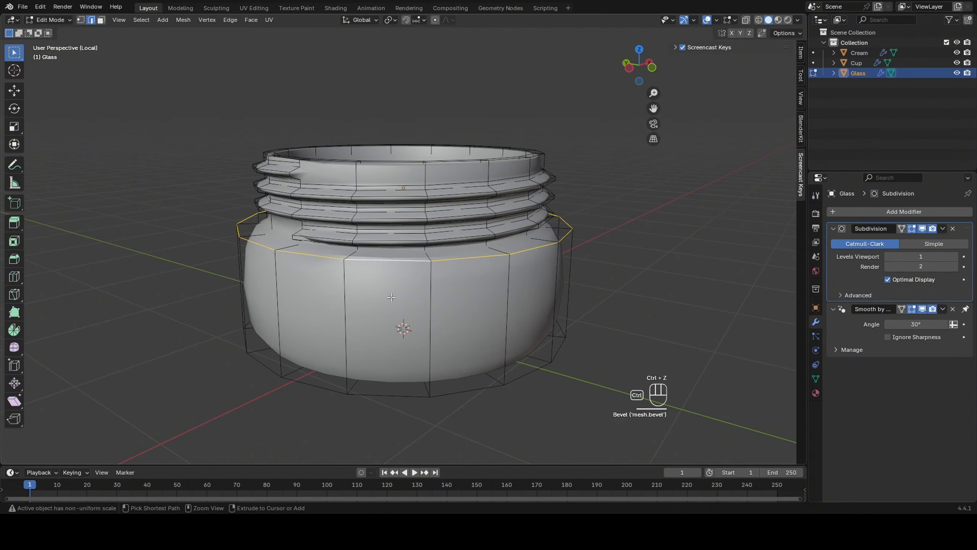
# Step: Cut an edge loop into the outer wall just below the shoulder at factor 0.830 and bevel the outer shoulder edge loop
pyautogui.hotkey('ctrl', 'r')
pyautogui.click(450, 321)
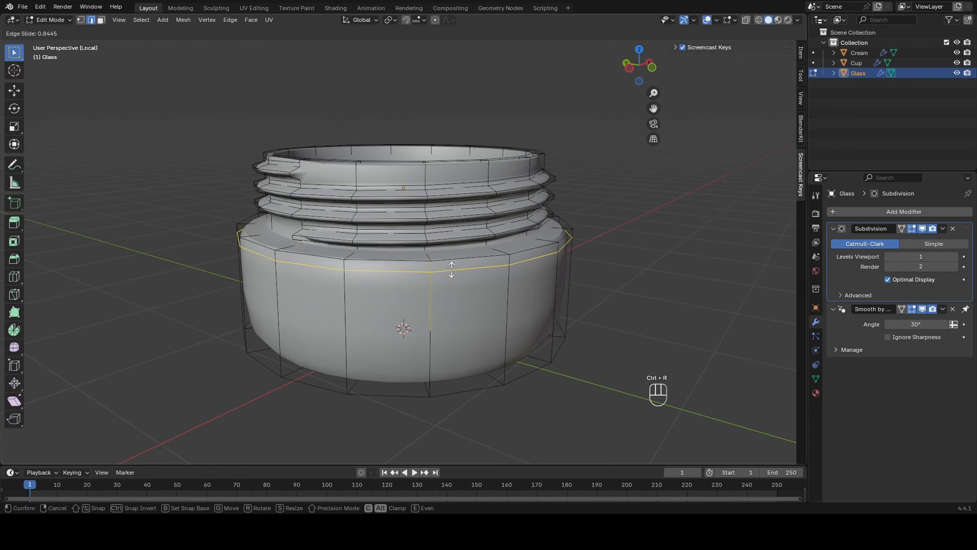
pyautogui.click(452, 270)
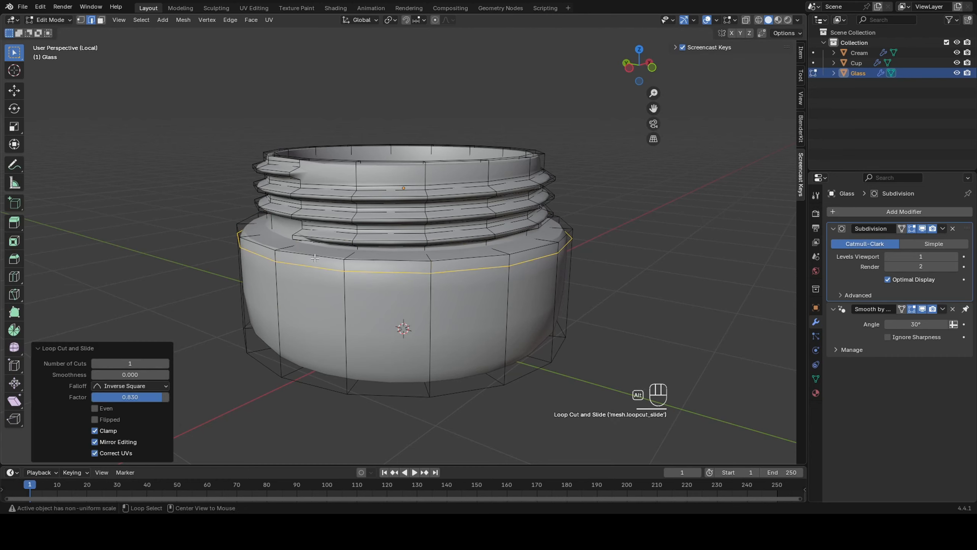
pyautogui.keyDown('alt'); pyautogui.click(313, 256); pyautogui.keyUp('alt')
pyautogui.hotkey('ctrl', 'b')
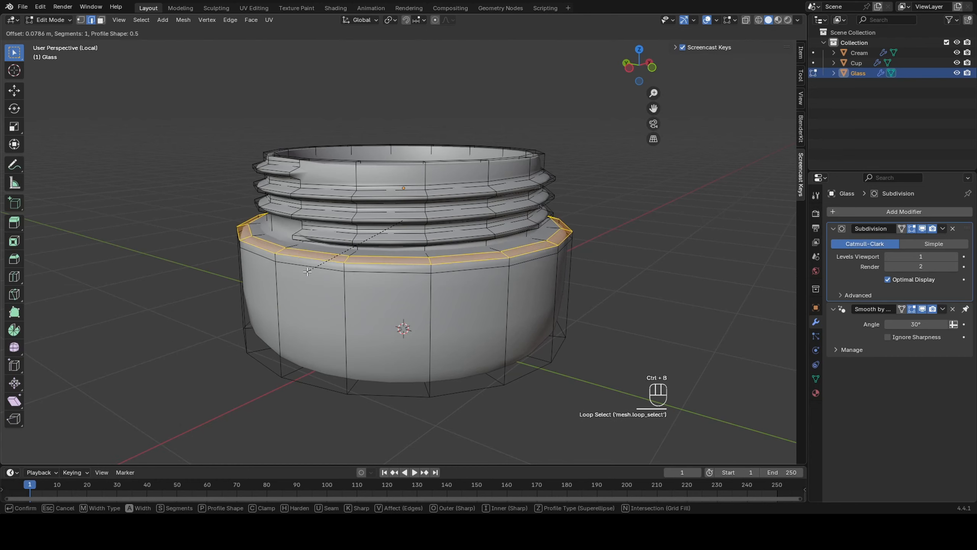
pyautogui.click(582, 230)
pyautogui.click(583, 230)
# Step: Bevel the jar's outer bottom edge loop and the inner edge loop on its underside
pyautogui.moveTo(631, 270); pyautogui.dragTo(586, 214, button='middle')
pyautogui.keyDown('alt'); pyautogui.click(471, 175); pyautogui.keyUp('alt')
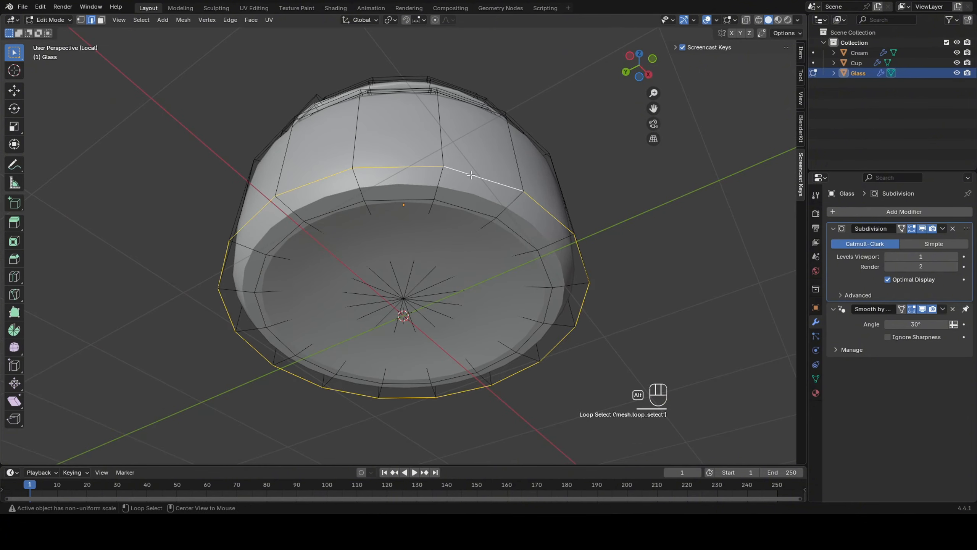
pyautogui.hotkey('ctrl', 'b')
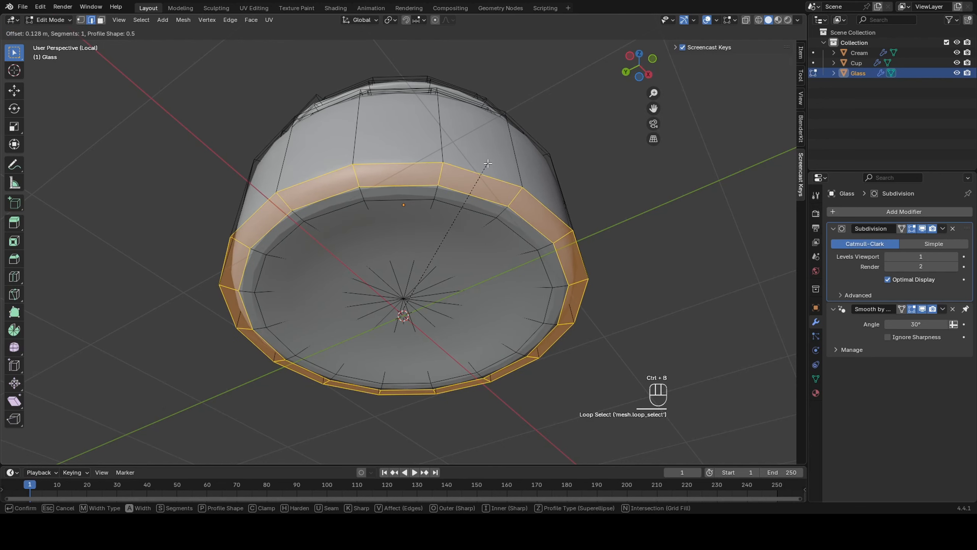
pyautogui.click(475, 183)
pyautogui.keyDown('alt'); pyautogui.click(455, 204); pyautogui.keyUp('alt')
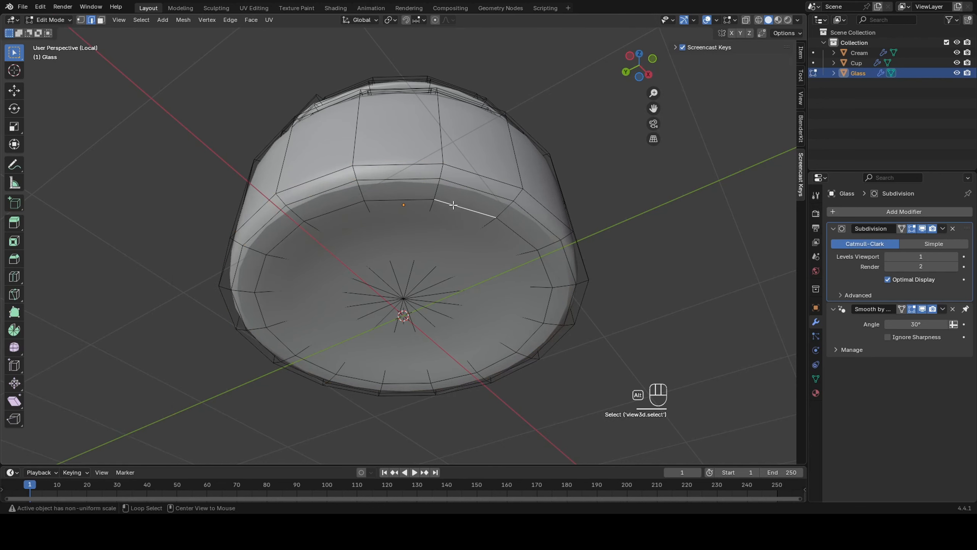
pyautogui.hotkey('ctrl', 'b')
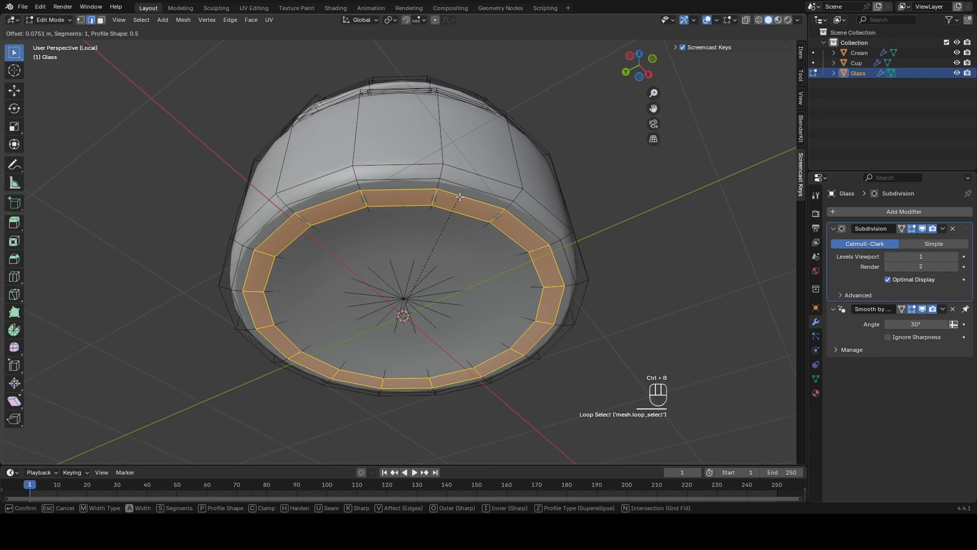
pyautogui.click(452, 227)
pyautogui.click(451, 243)
# Step: With see-through display on, cut two edge loops into the inner cavity wall, near its bottom at factor -0.735 and near its top at 0.788
pyautogui.moveTo(451, 243); pyautogui.dragTo(534, 290, button='middle')
pyautogui.hotkey('alt', 'z')
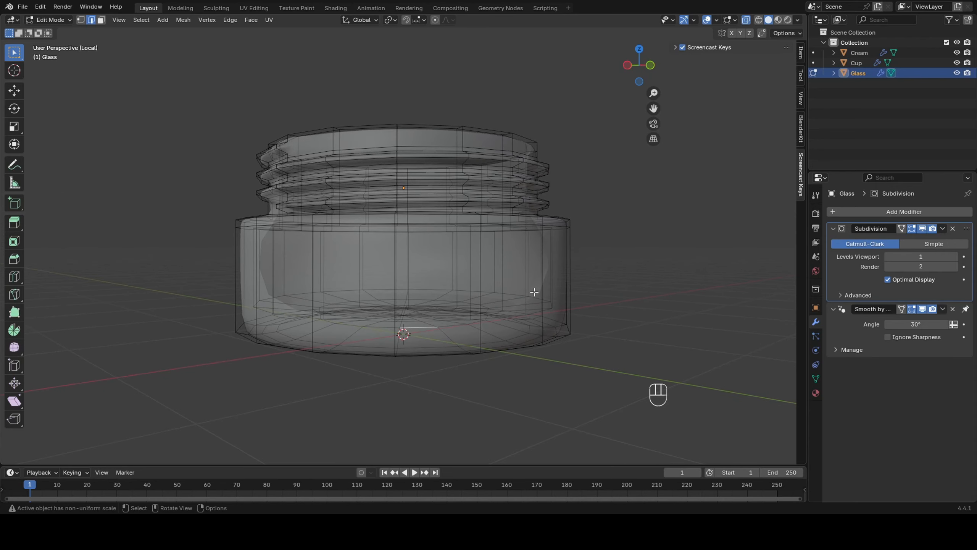
pyautogui.scroll(2, 598, 287)
pyautogui.hotkey('ctrl', 'r')
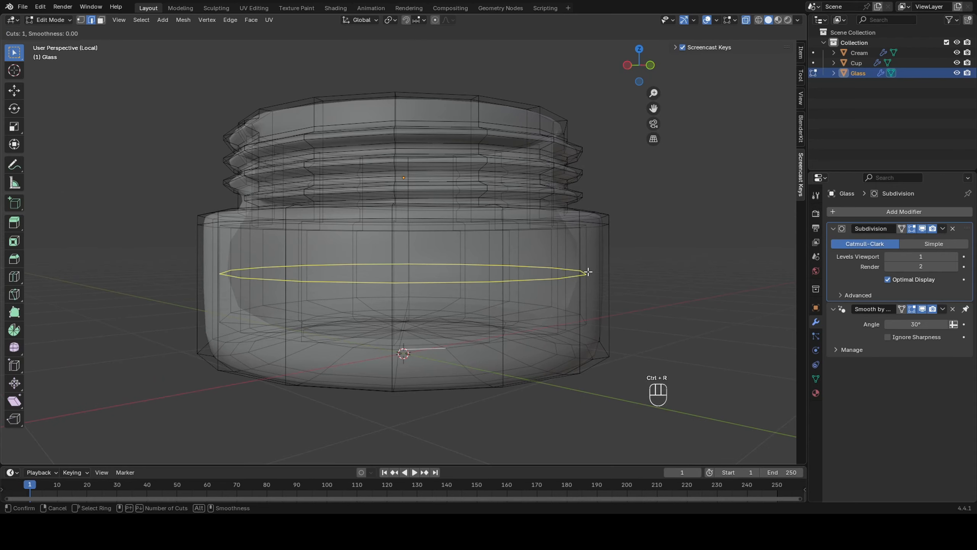
pyautogui.click(585, 273)
pyautogui.click(580, 308)
pyautogui.hotkey('ctrl', 'r')
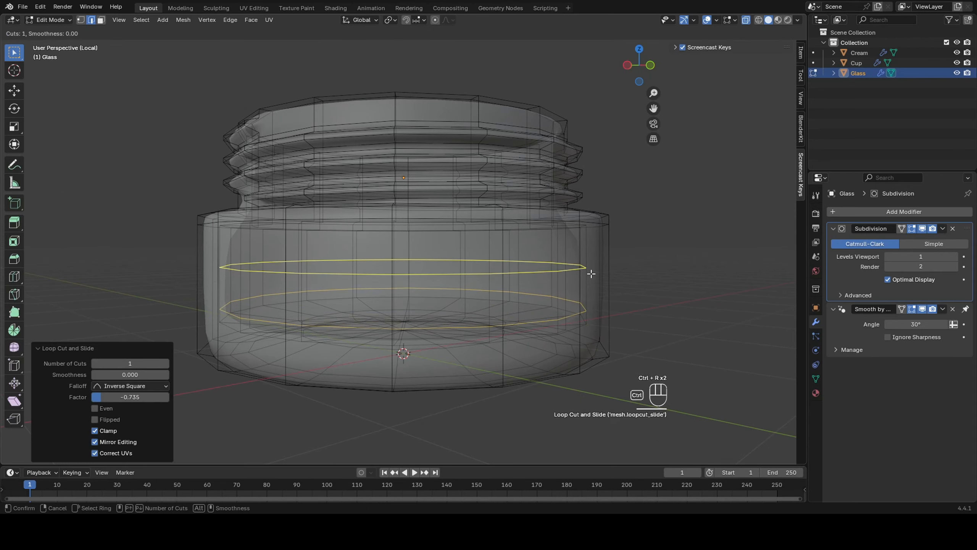
pyautogui.click(586, 268)
pyautogui.click(592, 239)
# Step: Turn off the see-through display and cut an edge loop at the lower end of the neck's inner wall at factor -0.818
pyautogui.moveTo(592, 238); pyautogui.dragTo(565, 162, button='middle')
pyautogui.hotkey('ctrl', 'r')
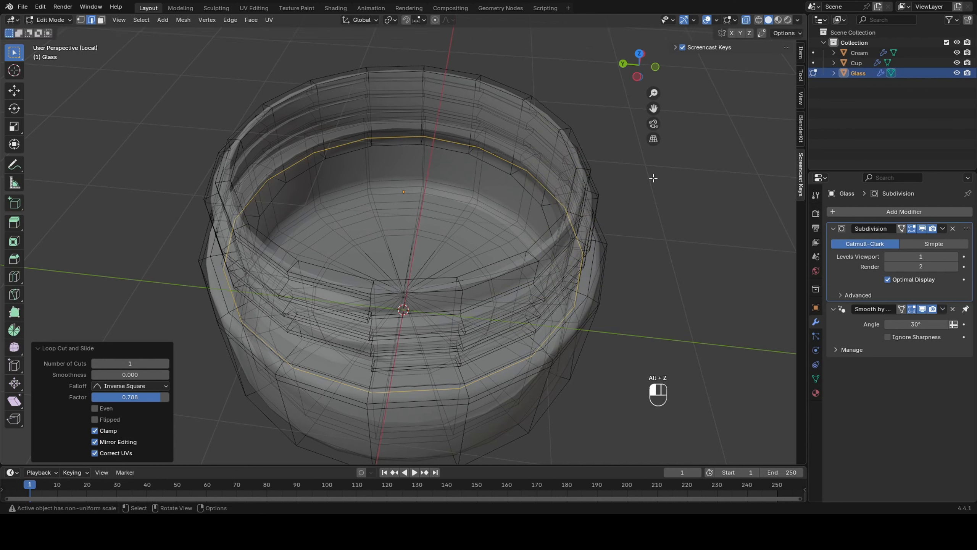
pyautogui.hotkey('alt', 'z')
pyautogui.hotkey('ctrl', 'r')
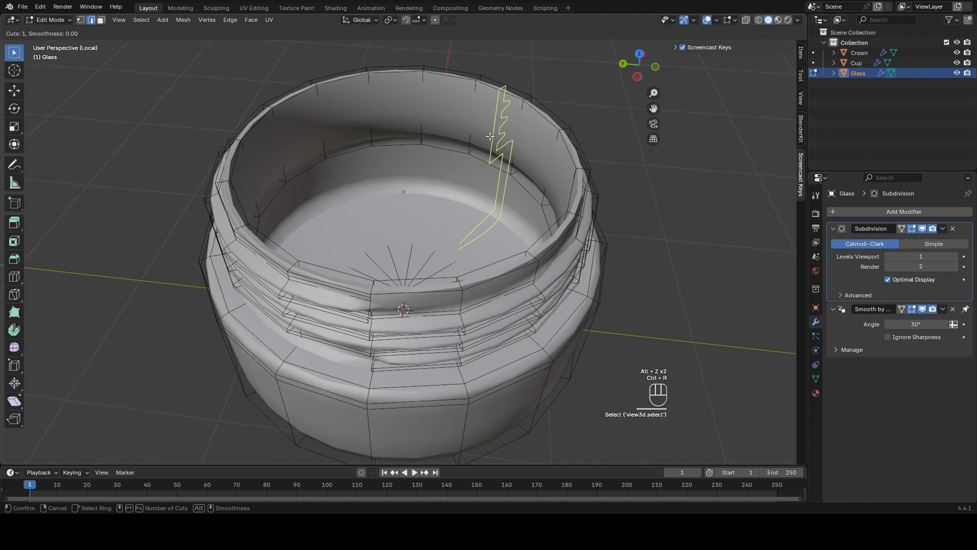
pyautogui.click(473, 101)
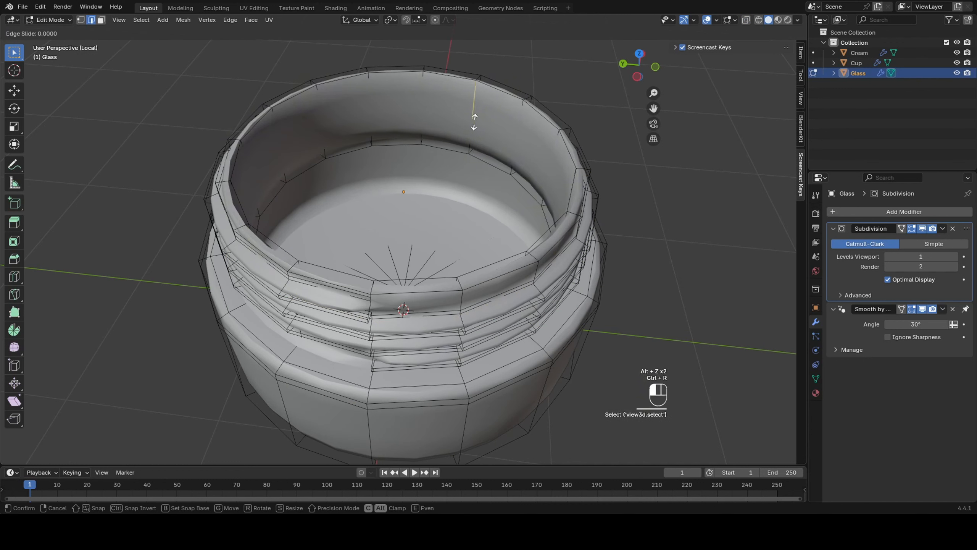
pyautogui.click(468, 152)
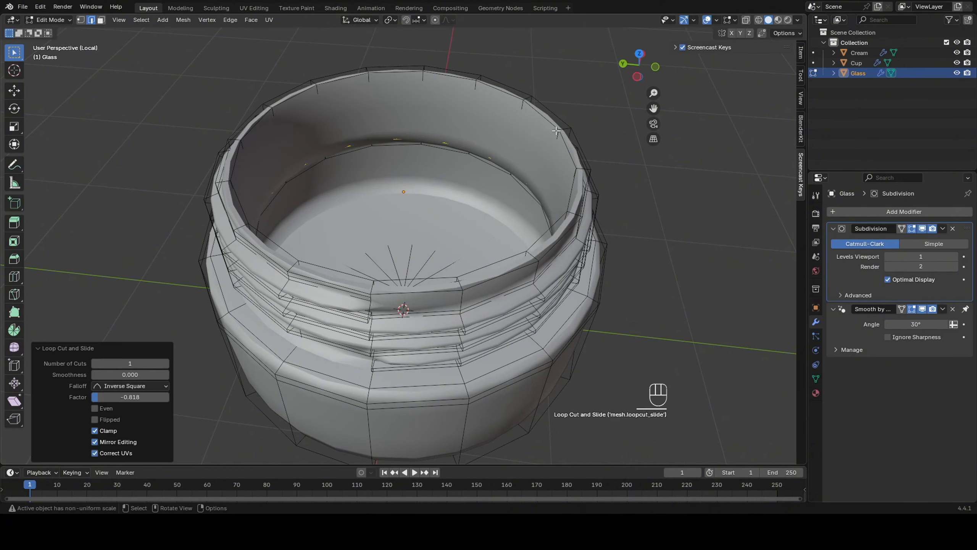
# Step: Try to cut an edge loop around the top face of the rim, and undo it
pyautogui.moveTo(468, 152); pyautogui.dragTo(520, 127, button='middle')
pyautogui.hotkey('ctrl', 'r')
pyautogui.click(540, 101)
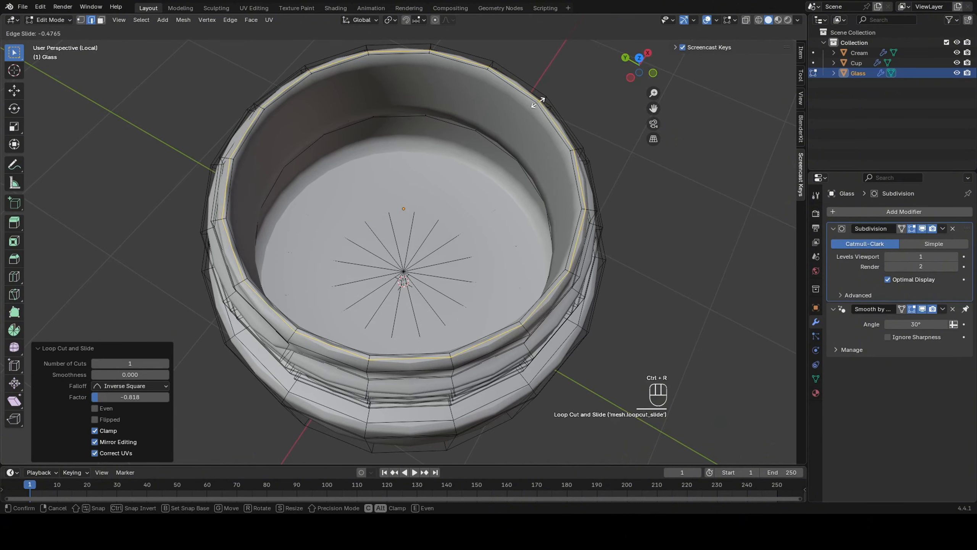
pyautogui.rightClick(536, 108)
pyautogui.hotkey('ctrl', 'z')
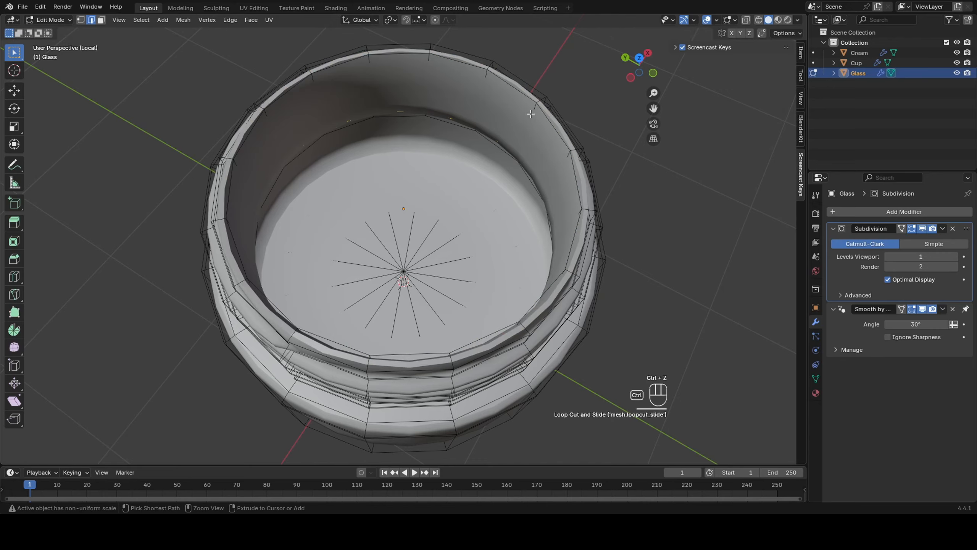
# Step: Cut edge loops just beneath the rim, on the neck's inner wall at factor 0.793 and on its outer wall
pyautogui.hotkey('ctrl', 'r')
pyautogui.click(528, 110)
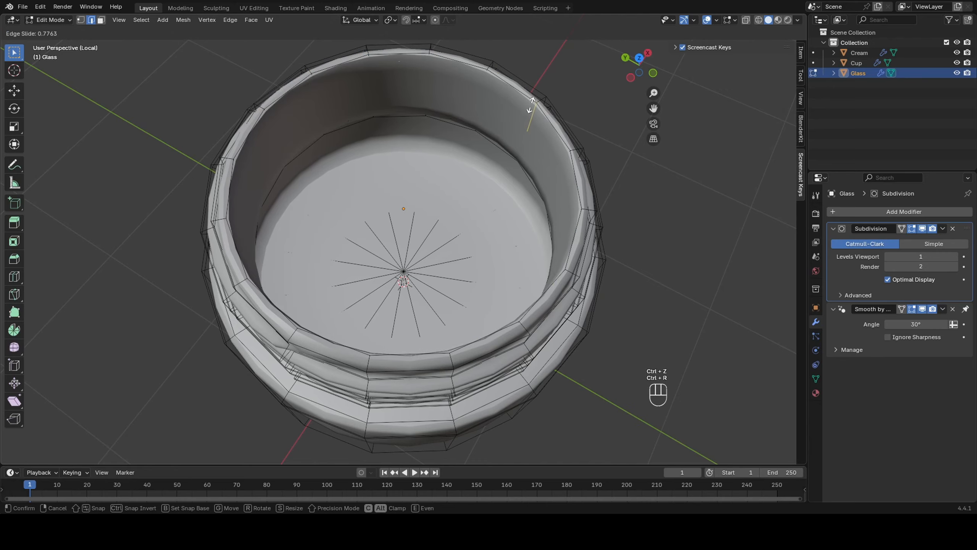
pyautogui.click(530, 103)
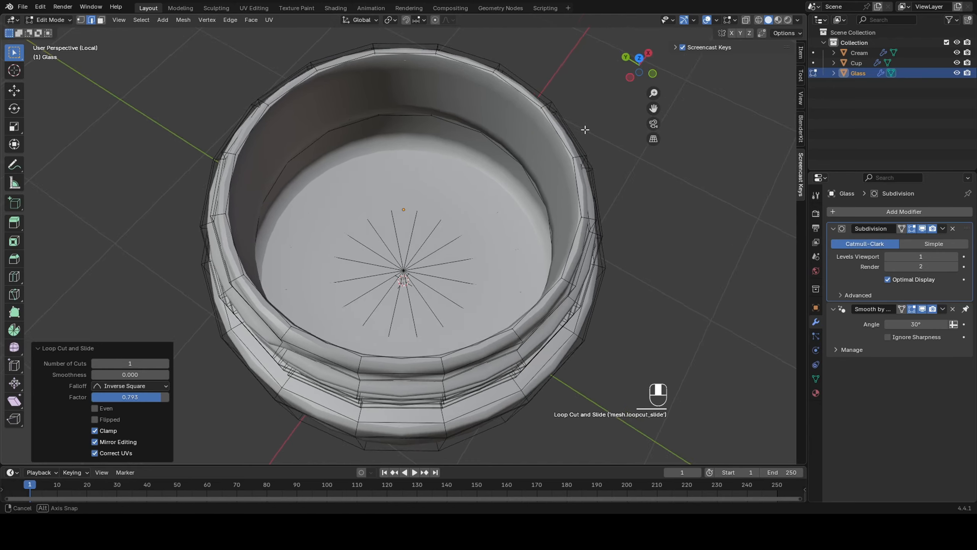
pyautogui.moveTo(584, 126); pyautogui.dragTo(527, 238, button='middle')
pyautogui.hotkey('ctrl', 'r')
pyautogui.click(527, 246)
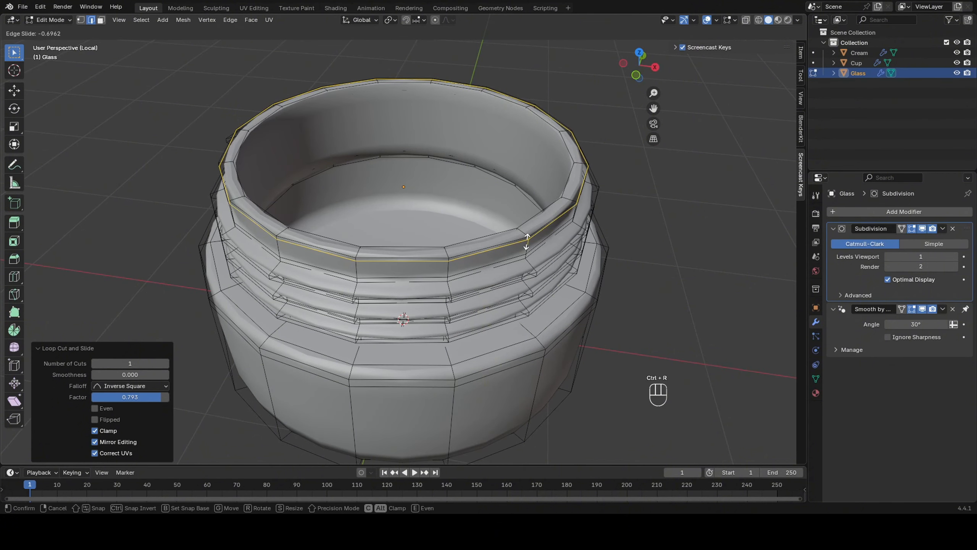
pyautogui.click(519, 230)
# Step: Cut an edge loop around the rim's top face at factor -0.346, bevel the rim's outer edge loop, and leave Edit Mode
pyautogui.hotkey('ctrl', 'r')
pyautogui.click(521, 230)
pyautogui.click(521, 231)
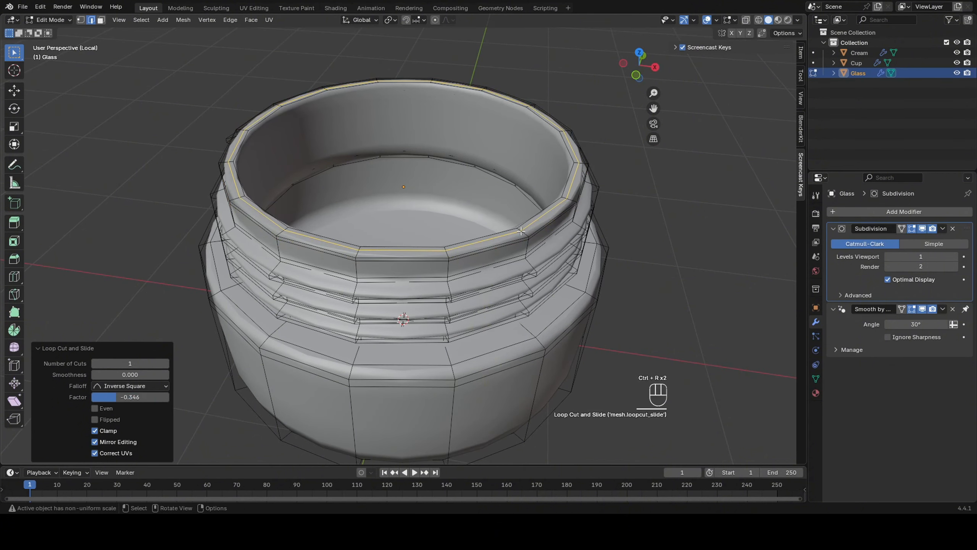
pyautogui.keyDown('alt'); pyautogui.click(517, 239); pyautogui.keyUp('alt')
pyautogui.hotkey('ctrl', 'b')
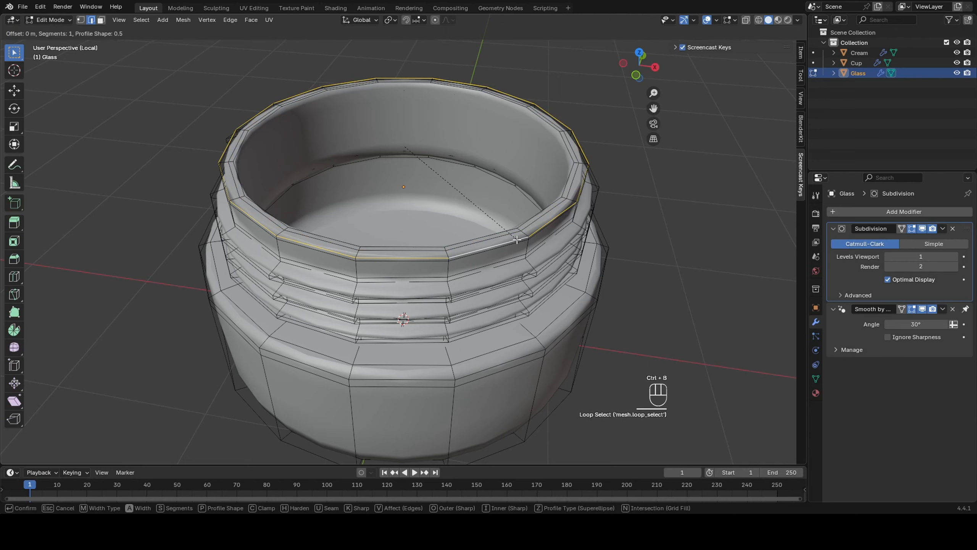
pyautogui.click(669, 238)
pyautogui.click(669, 237)
pyautogui.press('Tab')
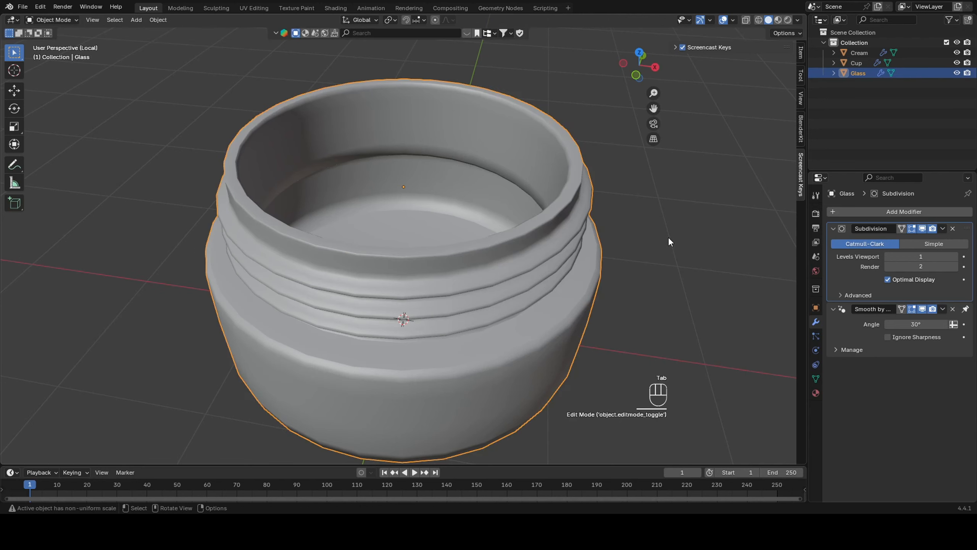
# Step: Set the Subdivision modifier's viewport level on Glass to 2 and clear the selection
pyautogui.moveTo(668, 237); pyautogui.dragTo(718, 224, button='middle')
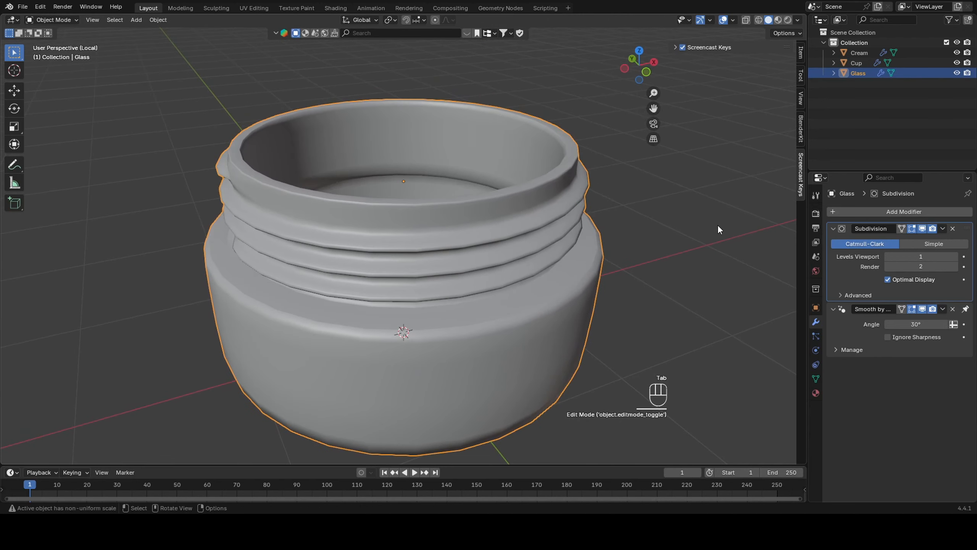
pyautogui.click(953, 257)
pyautogui.click(677, 251)
# Step: Bevel the edge loop where the neck meets the shoulder with a width of about 0.028 m, and leave Edit Mode
pyautogui.moveTo(677, 251); pyautogui.dragTo(606, 245, button='middle')
pyautogui.press('Tab')
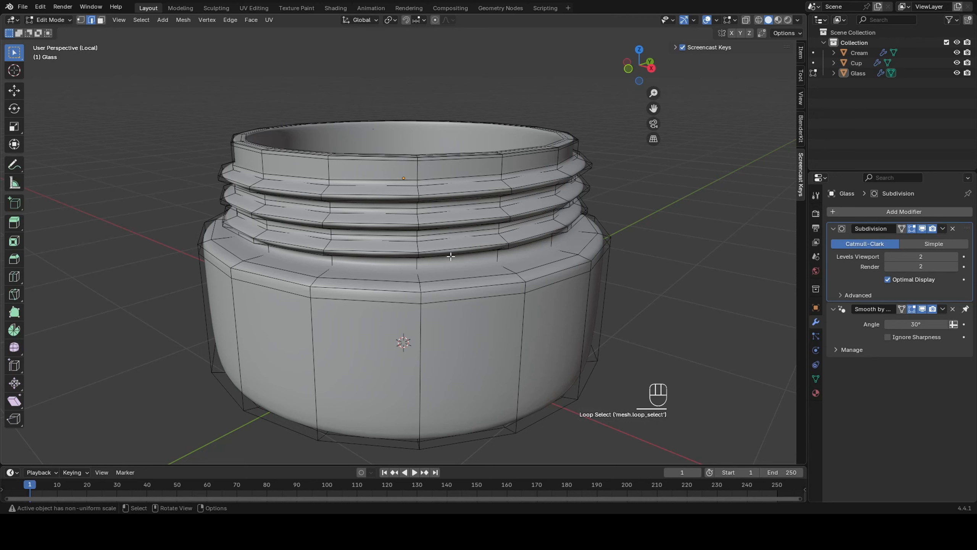
pyautogui.hotkey('alt', 'z')
pyautogui.hotkey('alt', 'z')
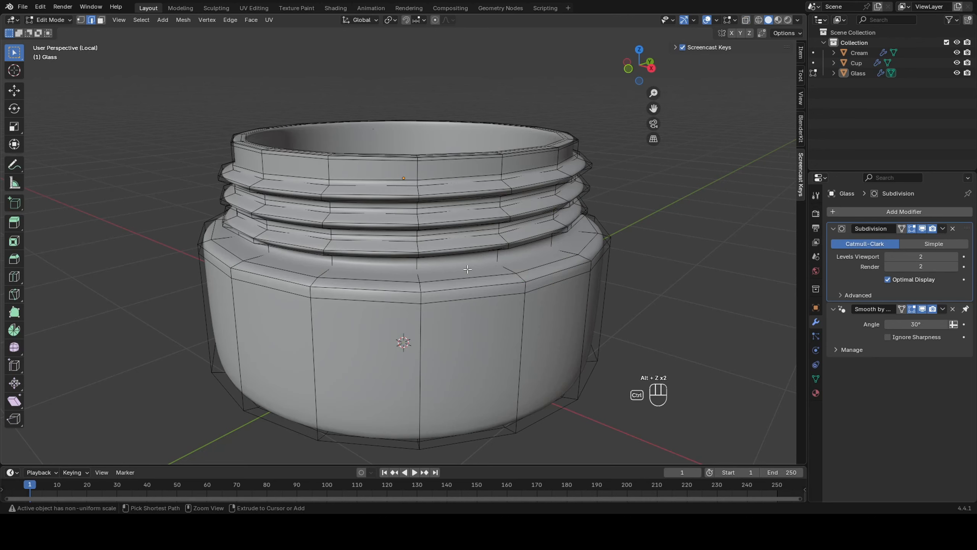
pyautogui.hotkey('ctrl', 'b')
pyautogui.click(632, 226)
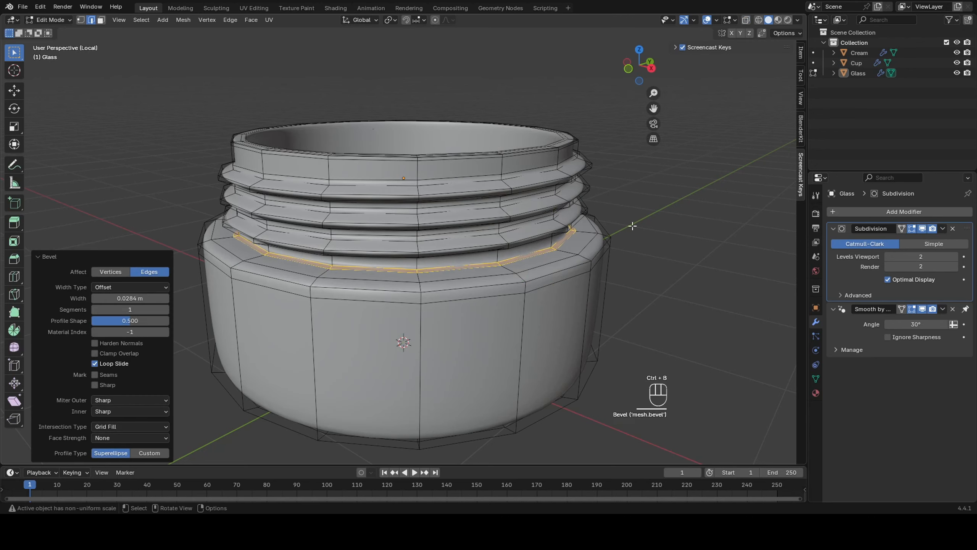
pyautogui.press('Tab')
# Step: Examine the mesh of the jar's underside and inner base, with and without X-ray, in Edit Mode
pyautogui.moveTo(663, 205); pyautogui.dragTo(622, 150, button='middle')
pyautogui.press('Tab')
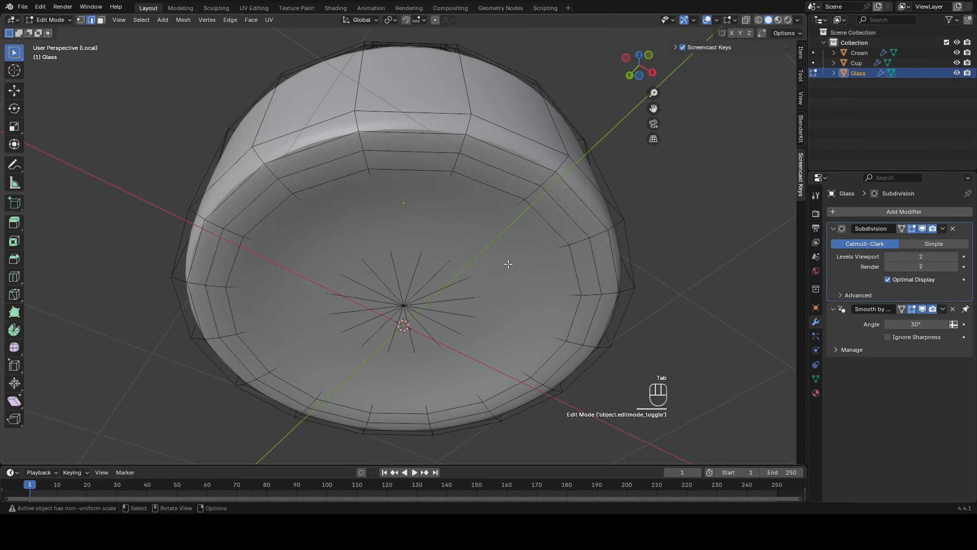
pyautogui.moveTo(362, 260); pyautogui.dragTo(336, 279, button='middle')
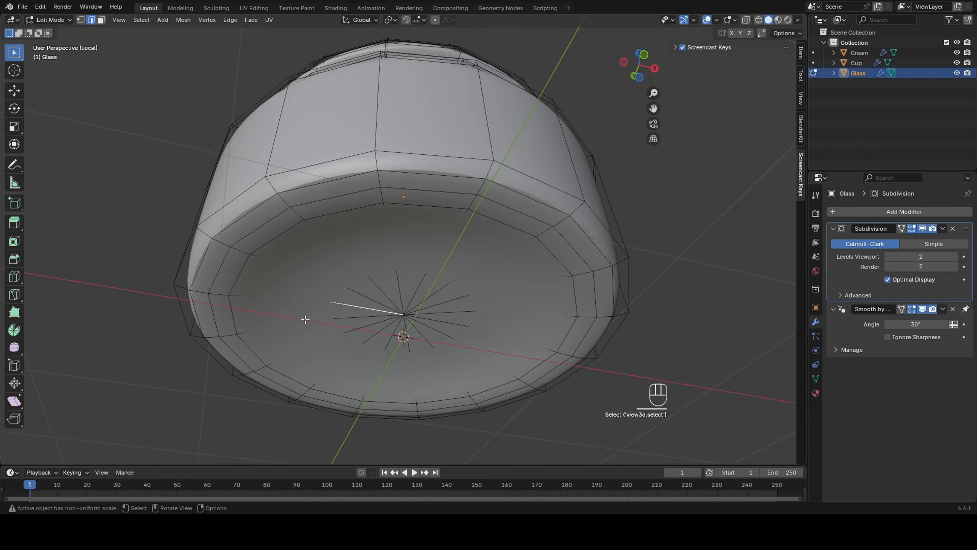
pyautogui.hotkey('alt', 'z')
pyautogui.moveTo(277, 313); pyautogui.dragTo(287, 348, button='middle')
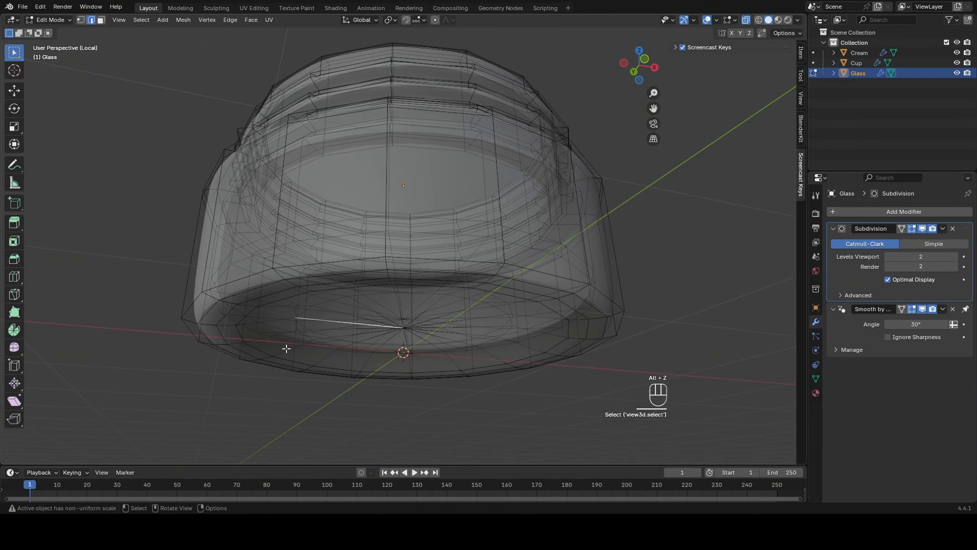
pyautogui.click(403, 329)
pyautogui.moveTo(436, 333); pyautogui.dragTo(404, 285, button='middle')
pyautogui.keyDown('alt'); pyautogui.click(410, 332); pyautogui.keyUp('alt')
pyautogui.click(404, 288)
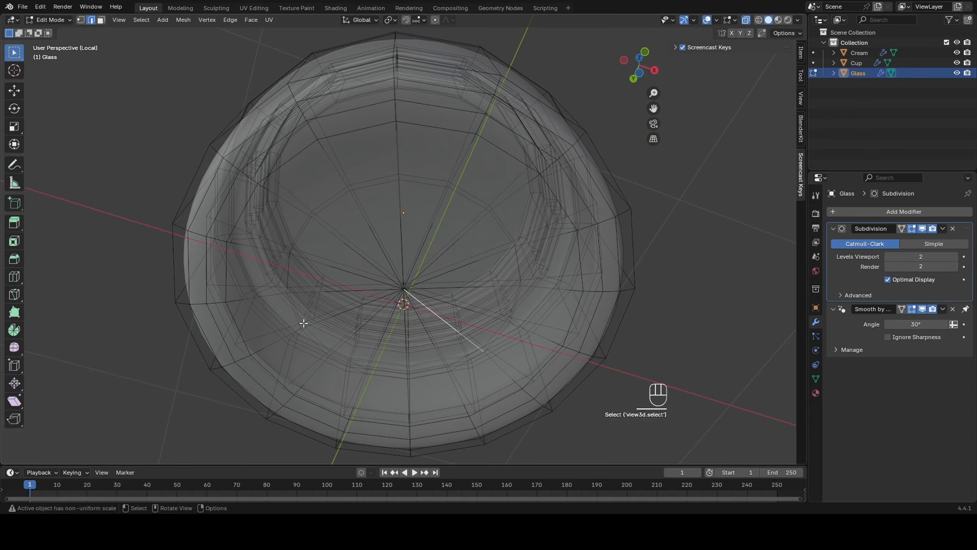
pyautogui.moveTo(206, 311); pyautogui.dragTo(259, 323, button='middle')
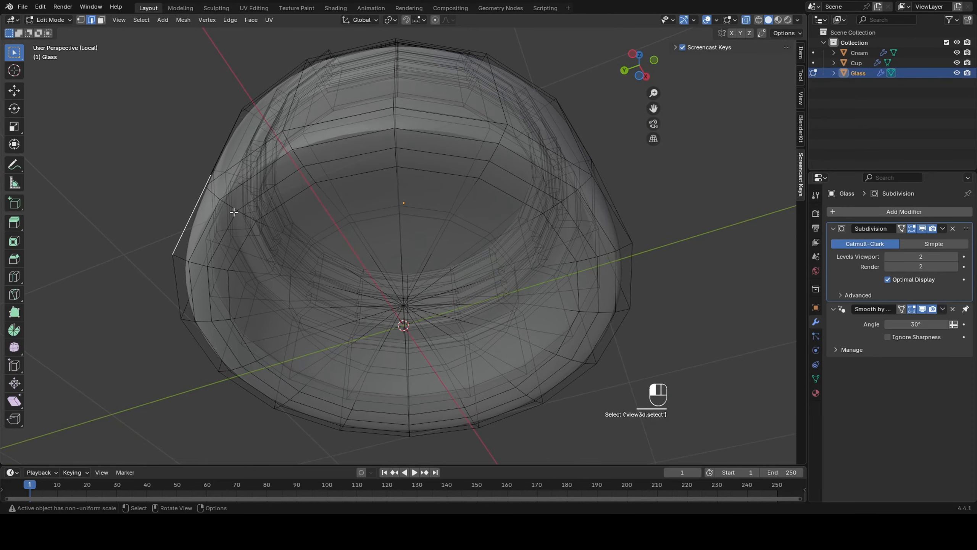
pyautogui.keyDown('alt'); pyautogui.click(247, 205); pyautogui.keyUp('alt')
pyautogui.moveTo(285, 185); pyautogui.dragTo(396, 280, button='middle')
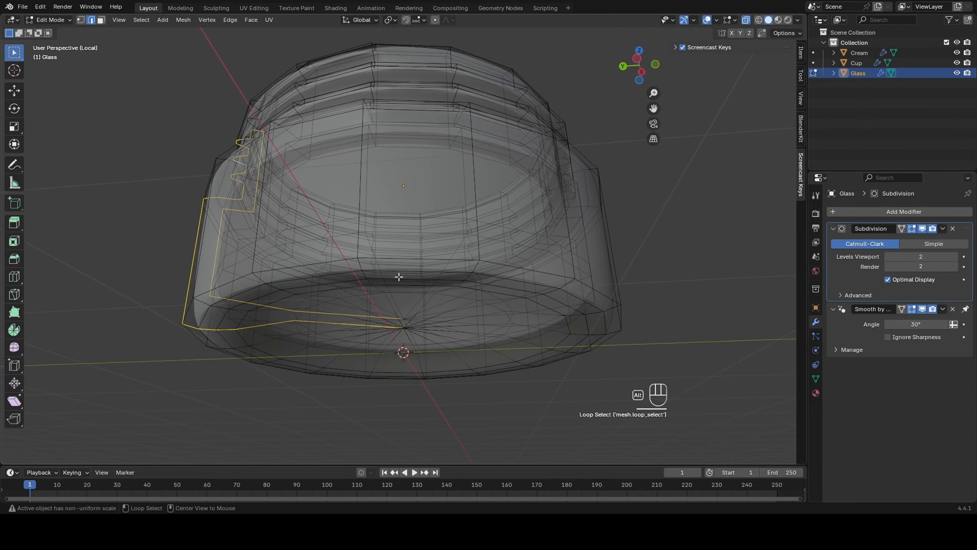
pyautogui.keyDown('alt'); pyautogui.click(396, 279); pyautogui.keyUp('alt')
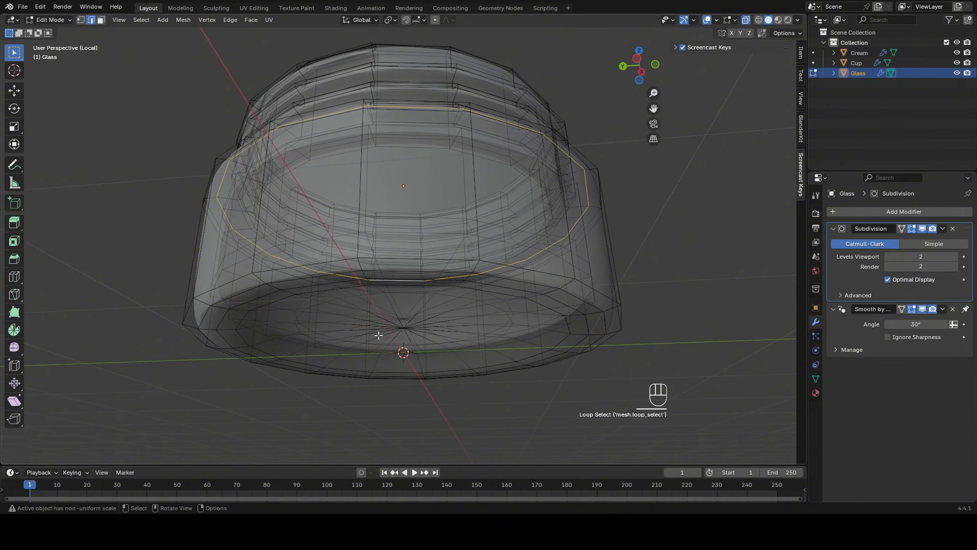
pyautogui.hotkey('alt', 'z')
# Step: Move the edge loop around the jar's bottom opening down about 0.02 m along Z, deselect it, and leave Edit Mode
pyautogui.keyDown('alt'); pyautogui.click(237, 308); pyautogui.keyUp('alt')
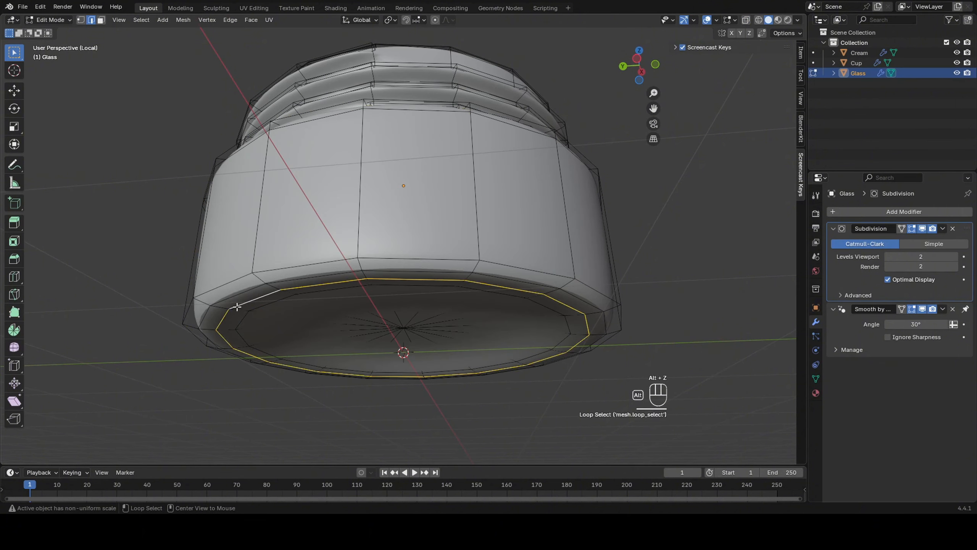
pyautogui.press('g')
pyautogui.press('z')
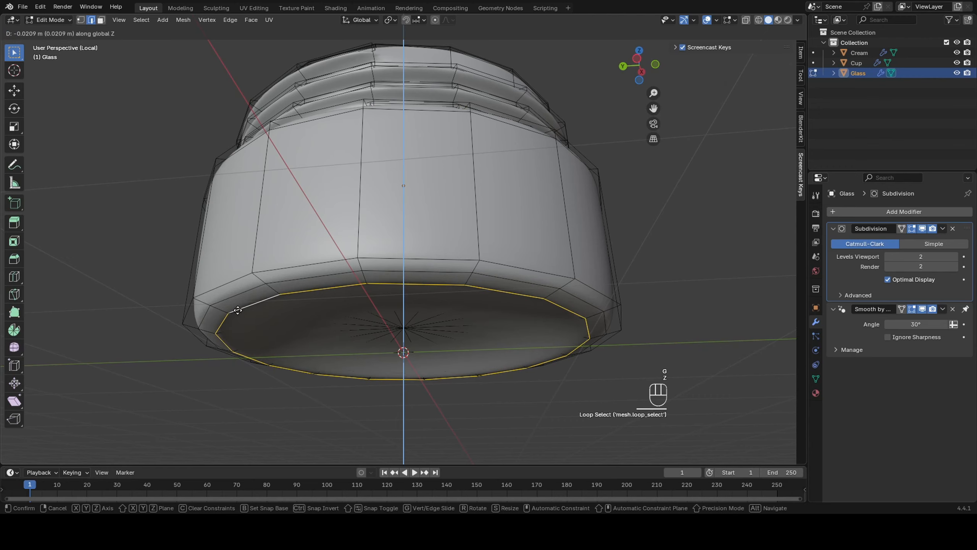
pyautogui.click(238, 311)
pyautogui.click(297, 395)
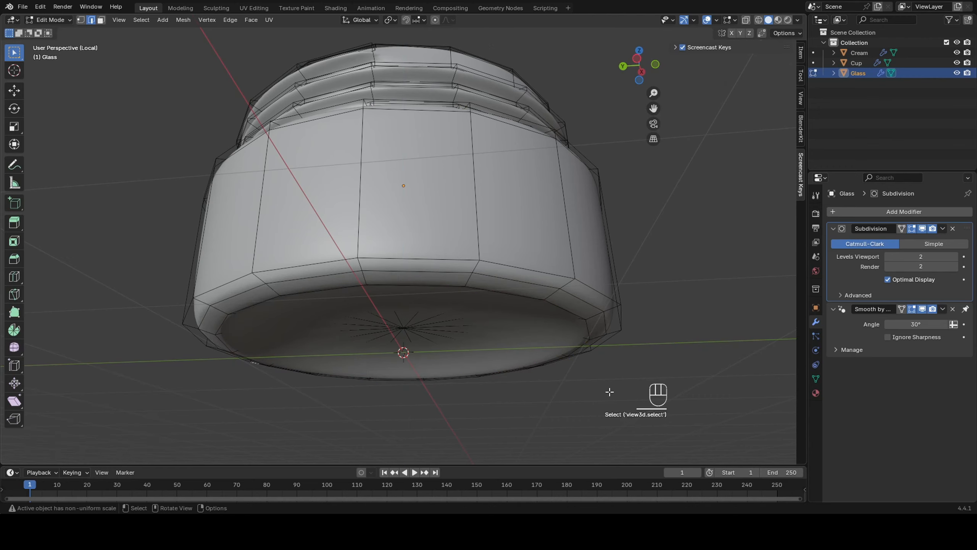
pyautogui.press('Tab')
# Step: Isolate the Cup lid in local view instead of the glass and enter Edit Mode on it
pyautogui.moveTo(660, 334); pyautogui.dragTo(686, 270, button='middle')
pyautogui.scroll(-4, 629, 281)
pyautogui.press('/')
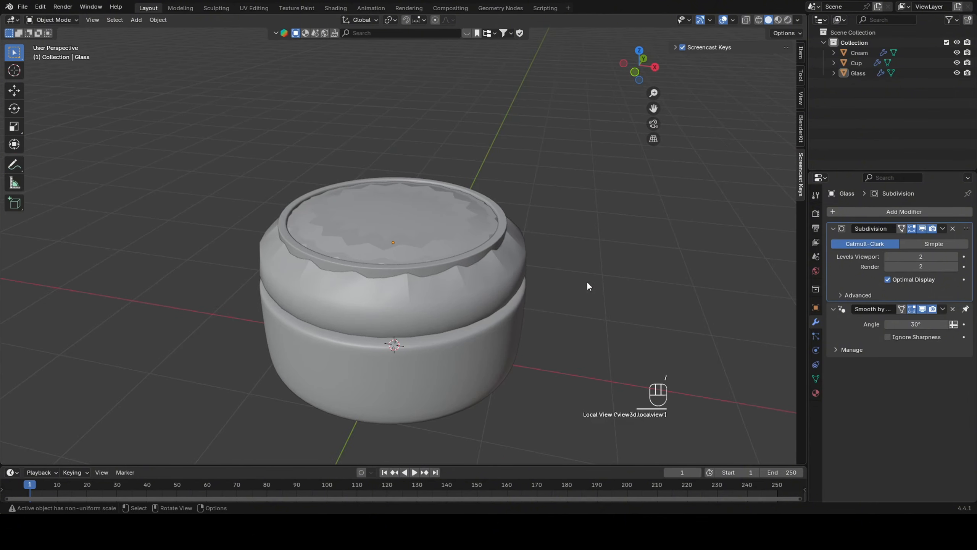
pyautogui.click(474, 296)
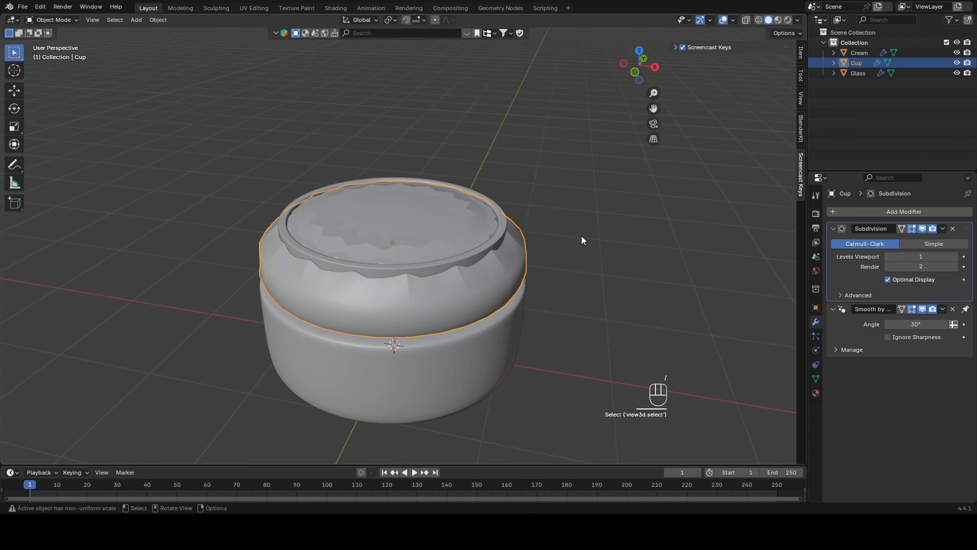
pyautogui.press('/')
pyautogui.press('Tab')
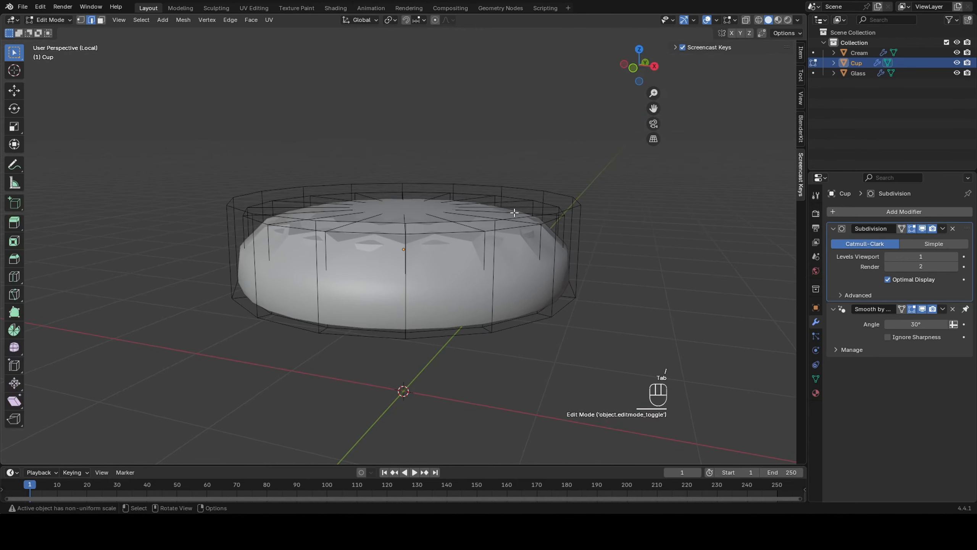
pyautogui.hotkey('ctrl', 'r')
pyautogui.click(407, 270)
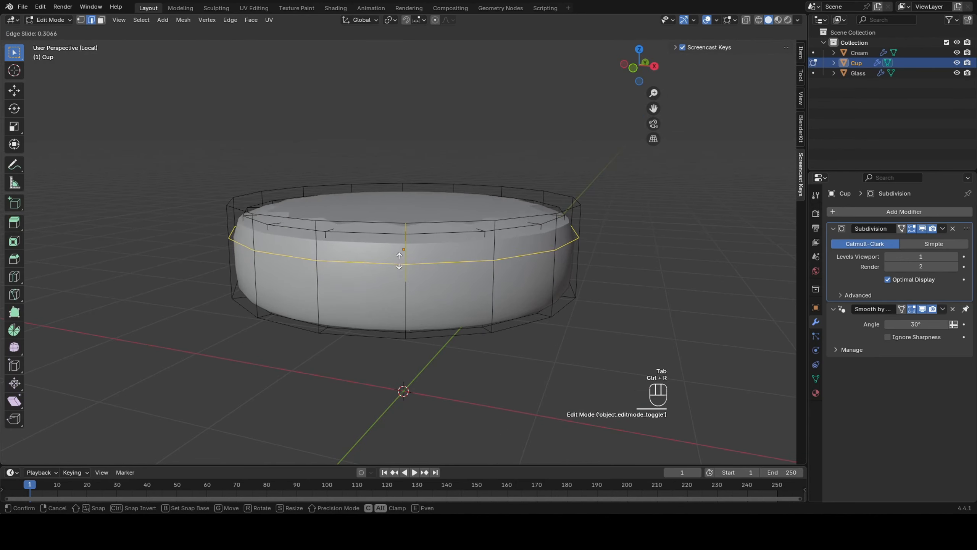
pyautogui.click(397, 231)
pyautogui.hotkey('ctrl', 'z')
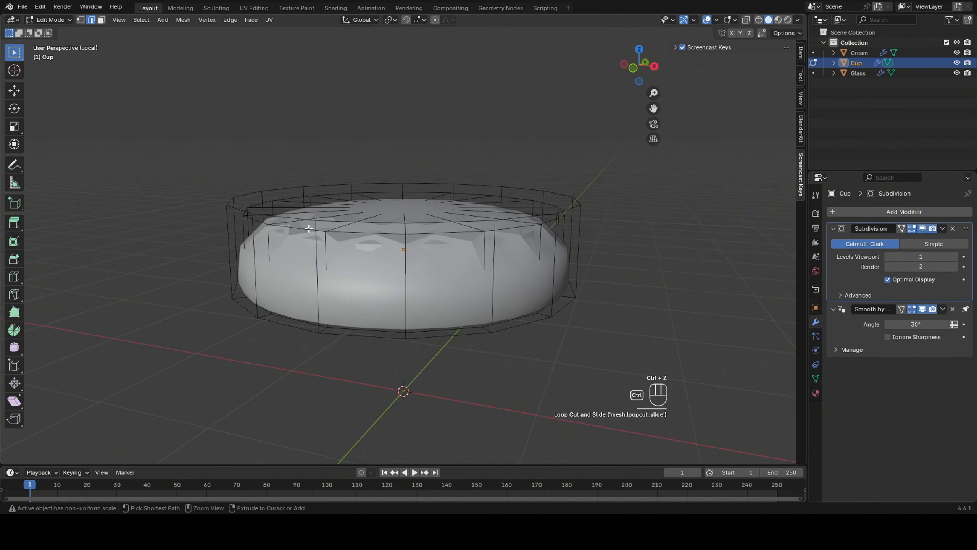
pyautogui.keyDown('alt'); pyautogui.click(233, 207); pyautogui.keyUp('alt')
pyautogui.hotkey('ctrl', 'z')
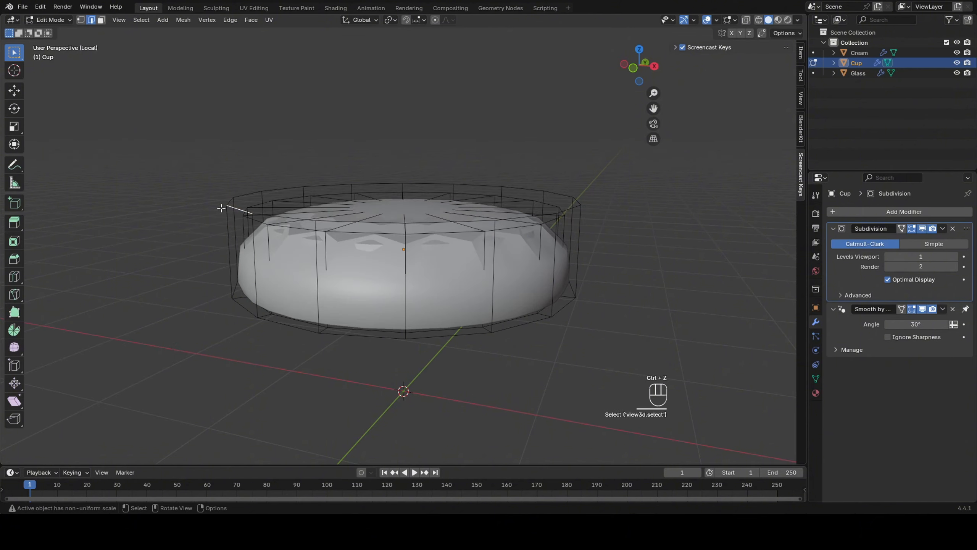
# Step: Bevel the lid's top outer edge loop by about 0.09 m, and bevel its bottom outer edge loop as well
pyautogui.keyDown('alt'); pyautogui.click(235, 208); pyautogui.keyUp('alt')
pyautogui.hotkey('ctrl', 'b')
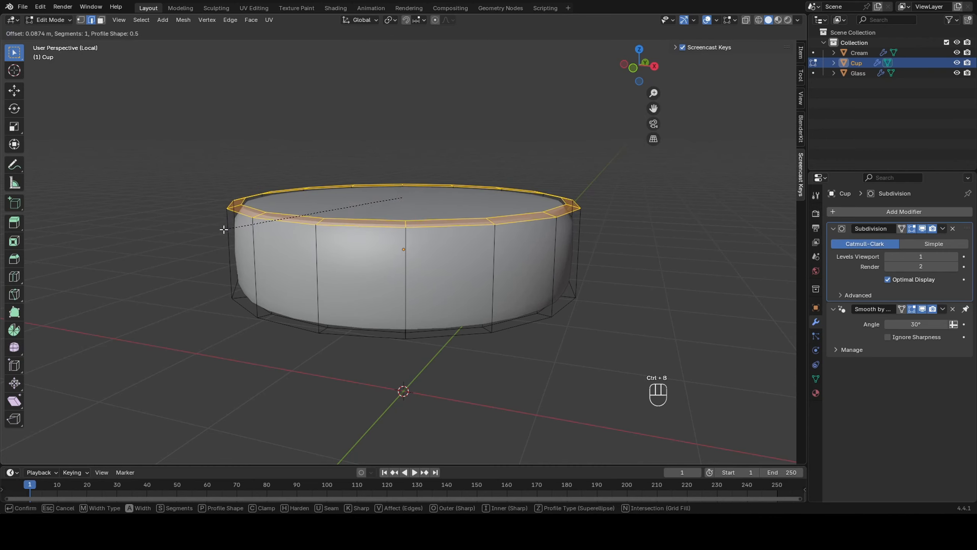
pyautogui.click(228, 233)
pyautogui.click(245, 309)
pyautogui.keyDown('alt'); pyautogui.click(244, 306); pyautogui.keyUp('alt')
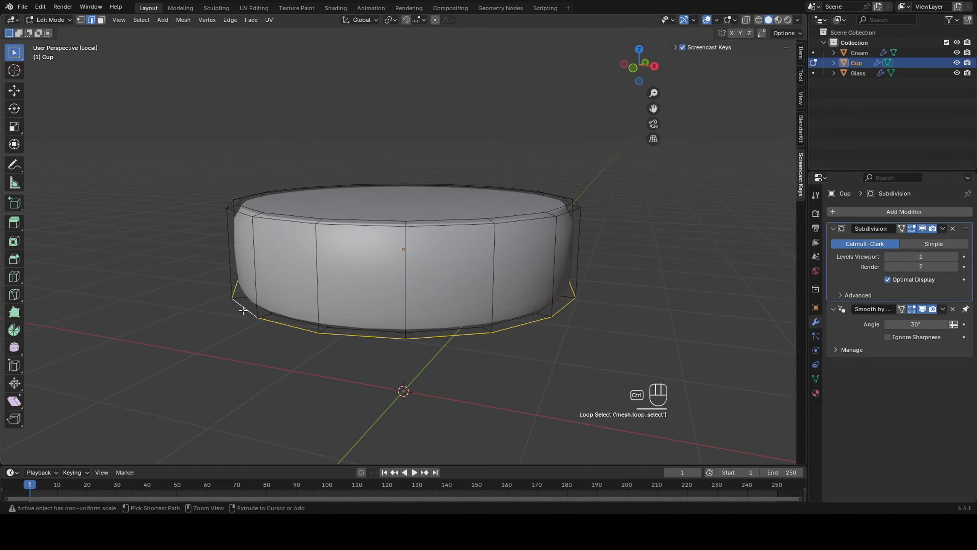
pyautogui.hotkey('ctrl', 'b')
pyautogui.click(243, 335)
pyautogui.click(363, 346)
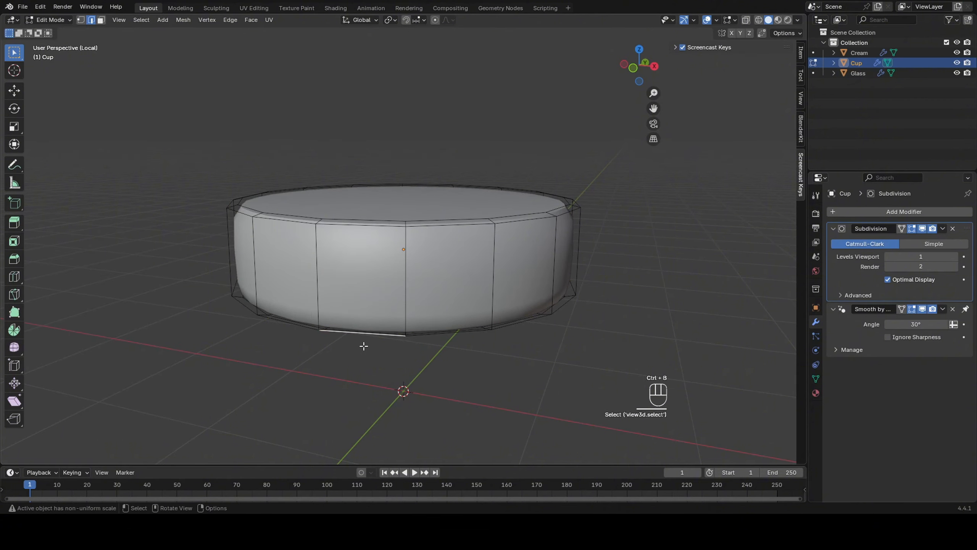
# Step: Show the lid in X-ray and bevel the edge loop around its inner ceiling with a width of about 0.071 m
pyautogui.hotkey('alt', 'z')
pyautogui.moveTo(353, 290); pyautogui.dragTo(373, 264, button='middle')
pyautogui.scroll(3, 246, 213)
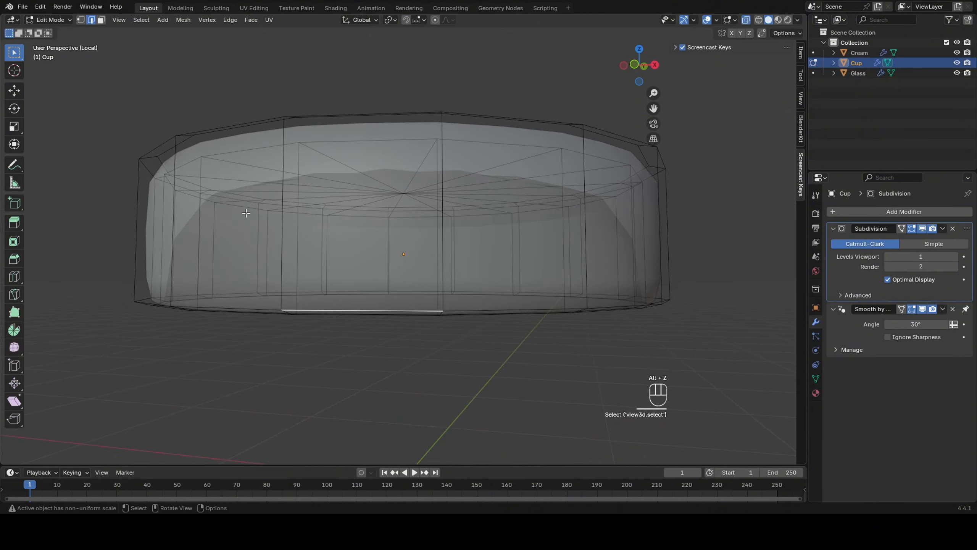
pyautogui.keyDown('alt'); pyautogui.click(180, 167); pyautogui.keyUp('alt')
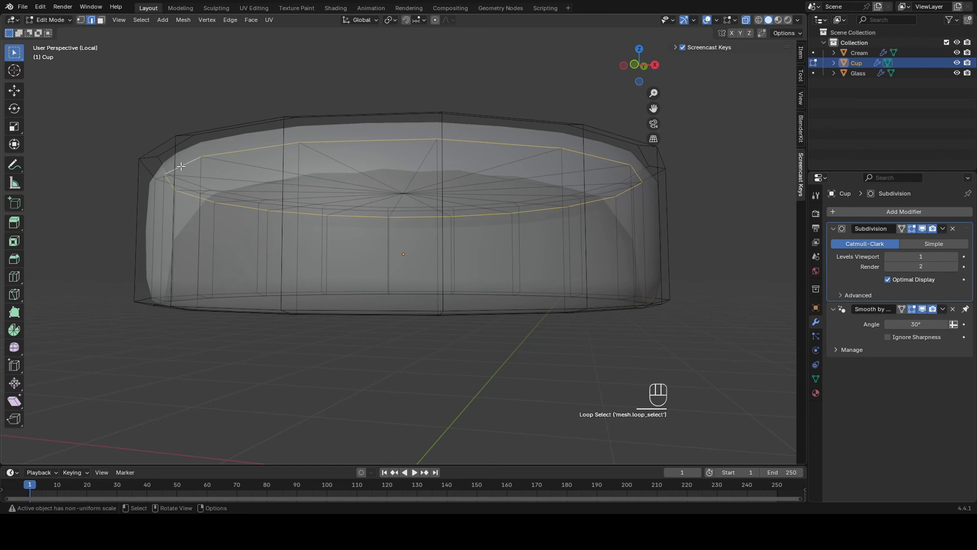
pyautogui.hotkey('ctrl', 'b')
pyautogui.click(166, 196)
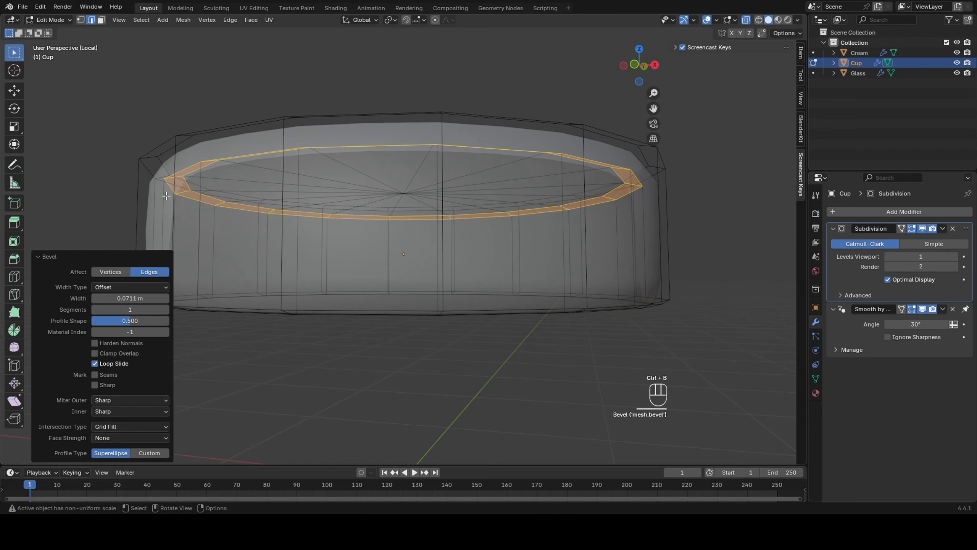
pyautogui.click(300, 312)
pyautogui.moveTo(263, 344); pyautogui.dragTo(109, 200, button='middle')
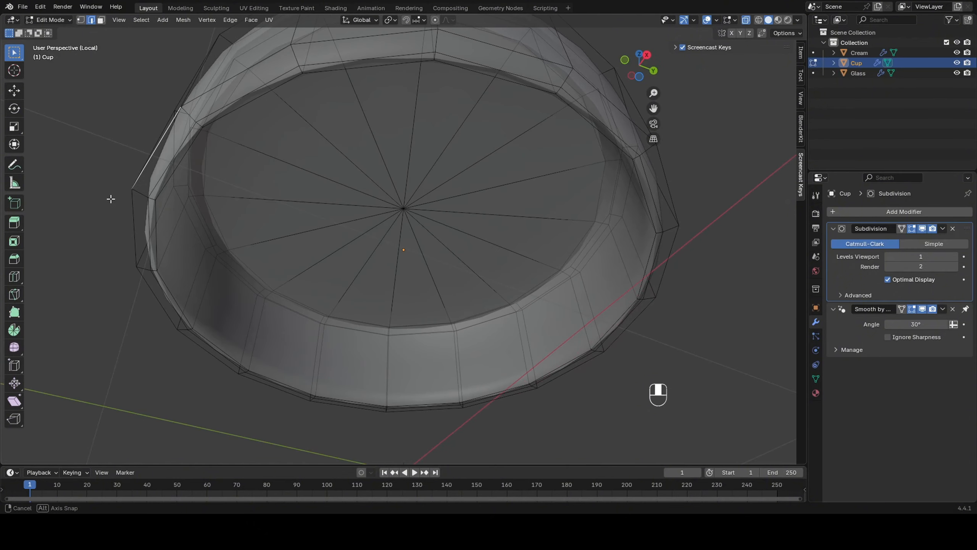
pyautogui.keyDown('alt'); pyautogui.click(155, 214); pyautogui.keyUp('alt')
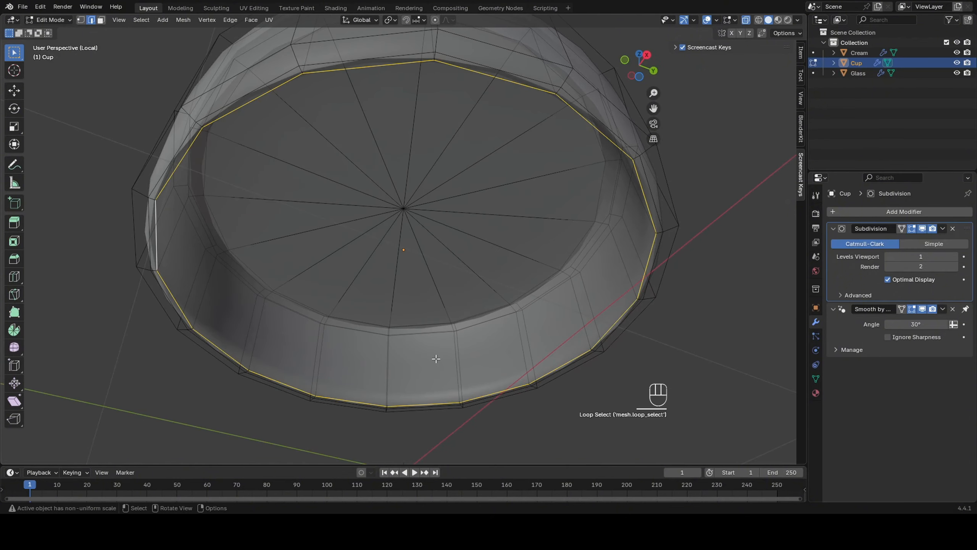
pyautogui.hotkey('ctrl', 'r')
pyautogui.click(222, 384)
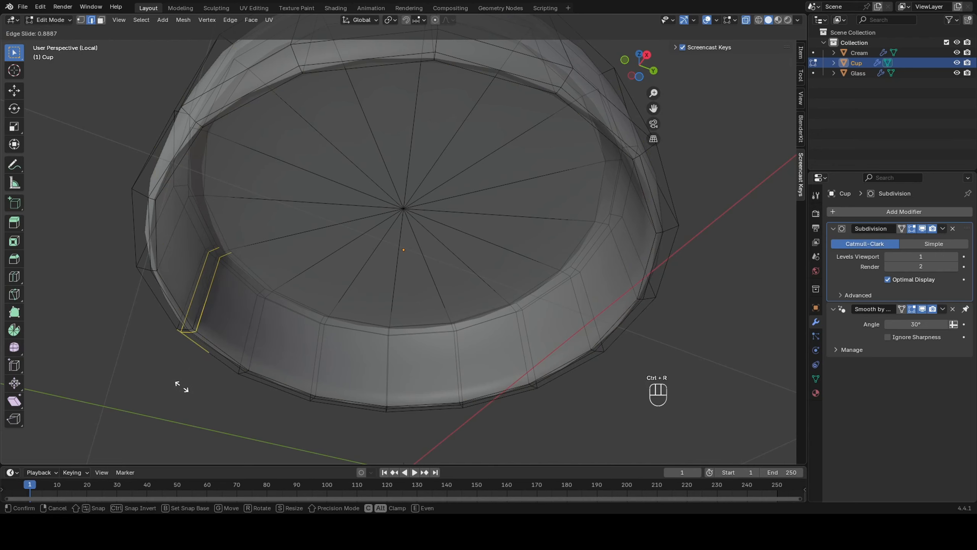
pyautogui.rightClick(206, 391)
pyautogui.hotkey('ctrl', 'z')
# Step: Cut two edge loops around the lower part of the lid's outer wall, the first at factor -0.698
pyautogui.hotkey('ctrl', 'r')
pyautogui.click(242, 325)
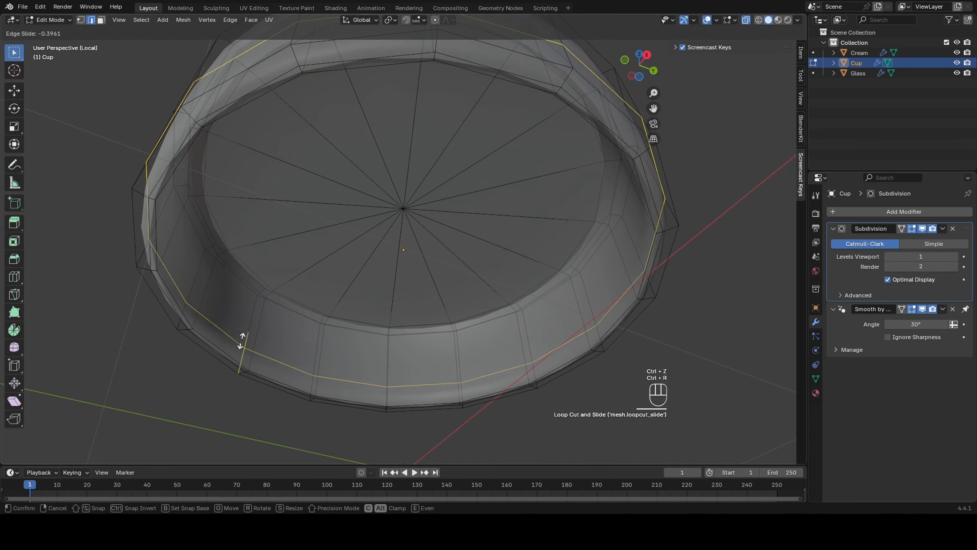
pyautogui.click(239, 352)
pyautogui.moveTo(283, 320); pyautogui.dragTo(259, 364, button='middle')
pyautogui.hotkey('ctrl', 'r')
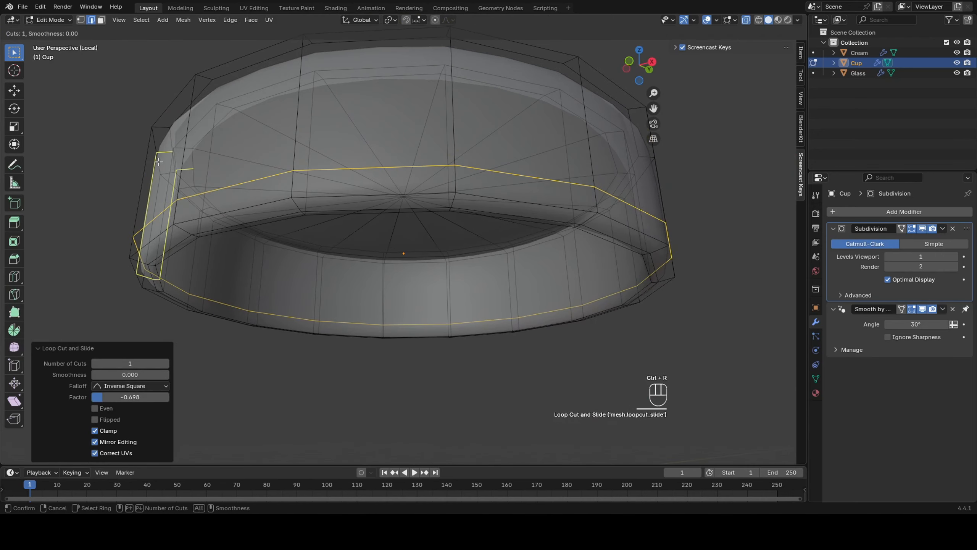
pyautogui.click(144, 163)
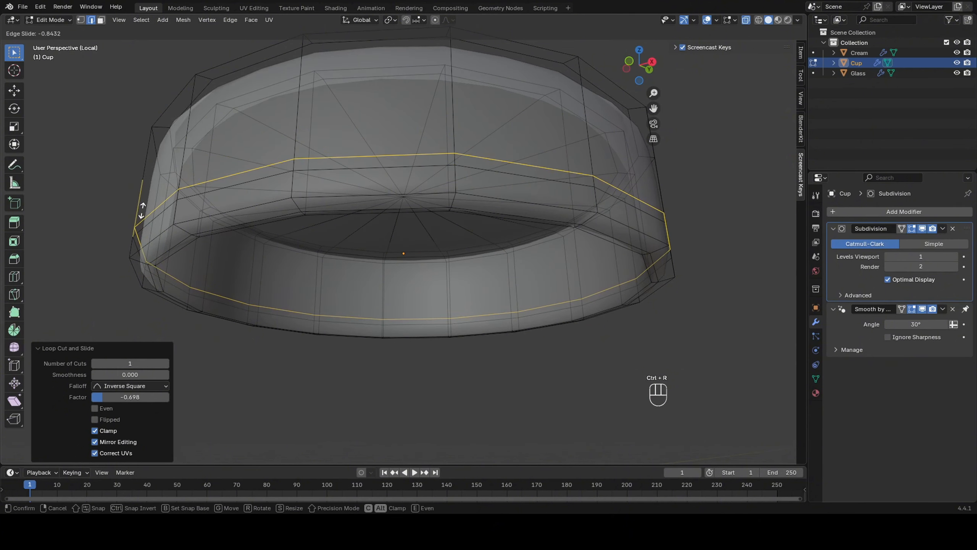
pyautogui.click(145, 187)
# Step: Cut an edge loop on the outer wall just below the lid's top edge at factor 0.822, leave Edit Mode, and deselect the lid
pyautogui.hotkey('ctrl', 'r')
pyautogui.click(143, 154)
pyautogui.click(142, 146)
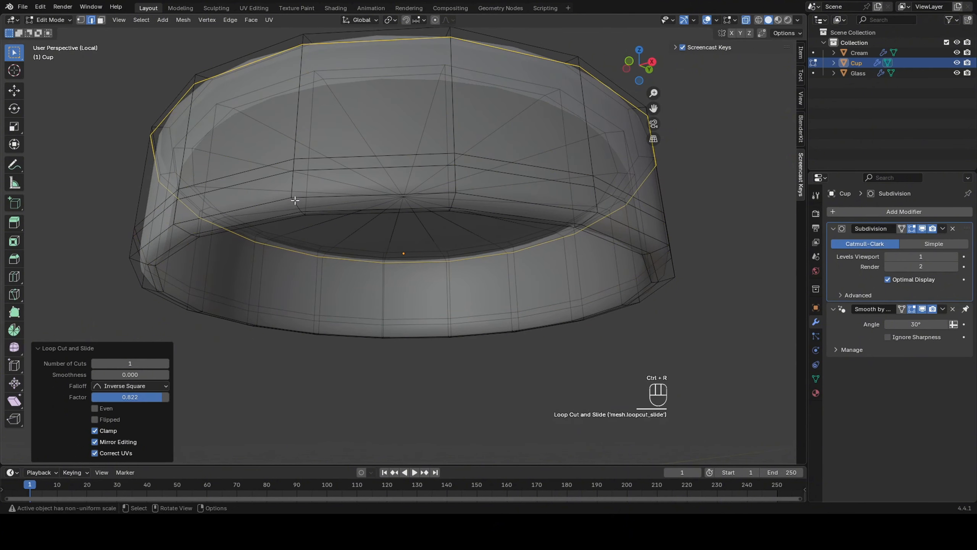
pyautogui.moveTo(302, 210); pyautogui.dragTo(401, 277, button='middle')
pyautogui.press('Tab')
pyautogui.click(704, 175)
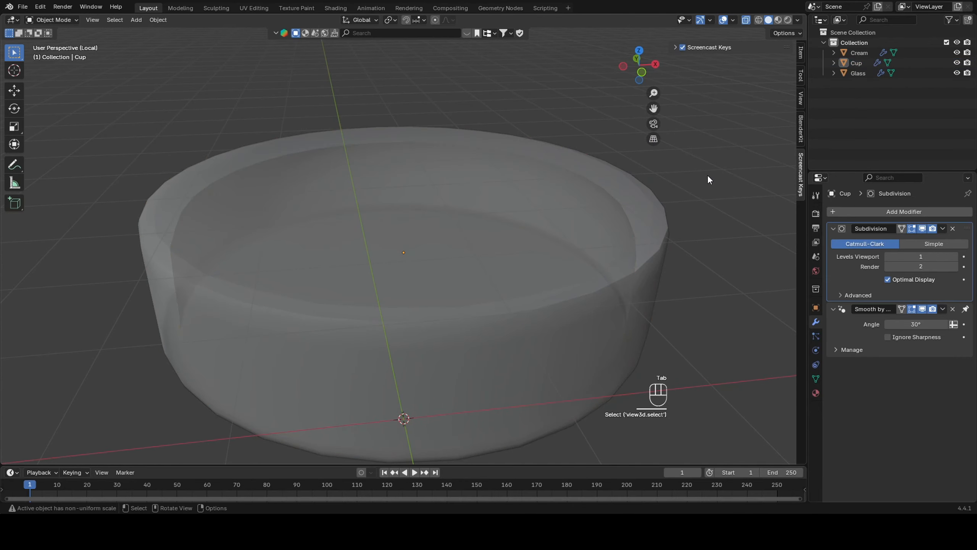
# Step: Turn off X-ray and set the Cup's Subdivision viewport level to 2
pyautogui.hotkey('alt', 'z')
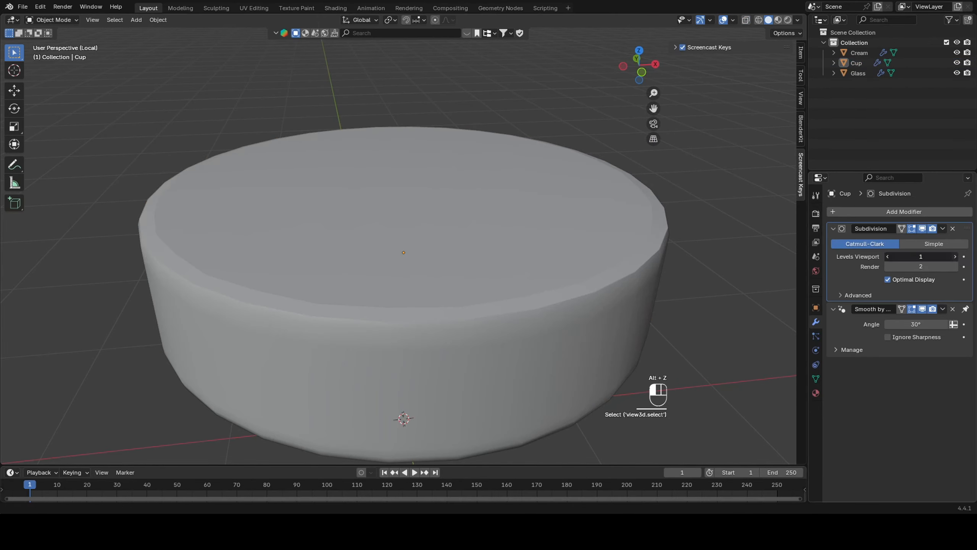
pyautogui.click(955, 256)
pyautogui.moveTo(705, 264); pyautogui.dragTo(541, 212, button='middle')
pyautogui.scroll(-5, 559, 223)
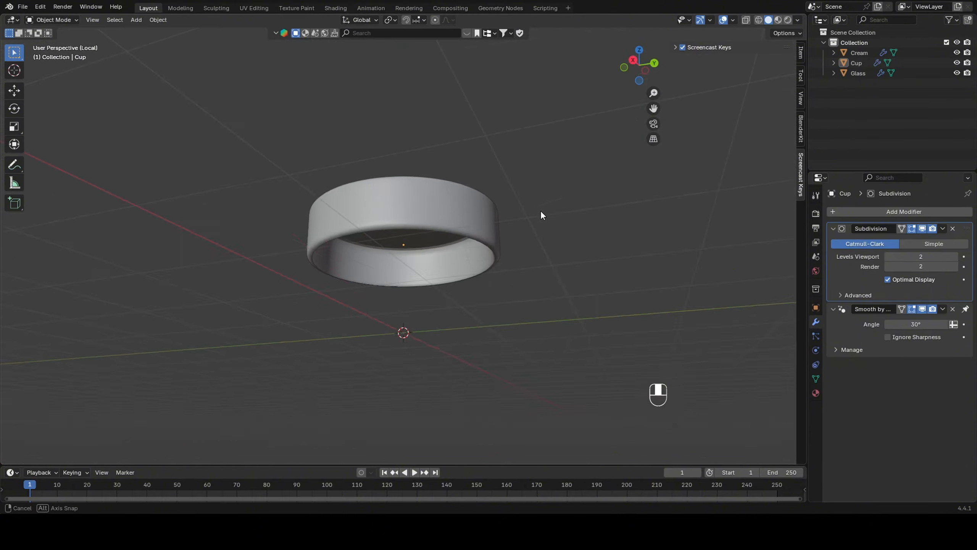
pyautogui.scroll(4, 510, 214)
# Step: In Edit Mode, cut another edge loop on the outer wall just above the lid's bottom edge at factor -0.710
pyautogui.press('Tab')
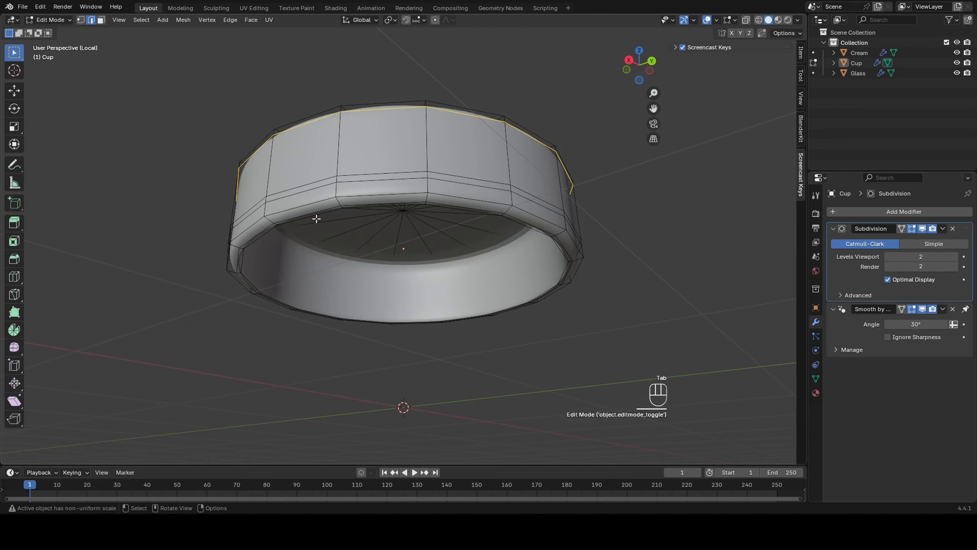
pyautogui.moveTo(316, 218); pyautogui.dragTo(317, 205, button='middle')
pyautogui.hotkey('ctrl', 'r')
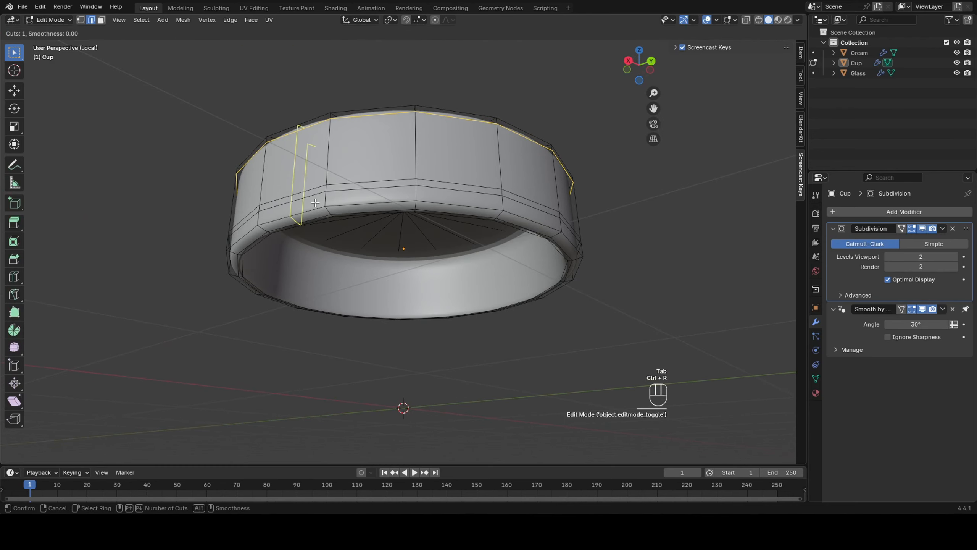
pyautogui.click(261, 217)
pyautogui.click(258, 221)
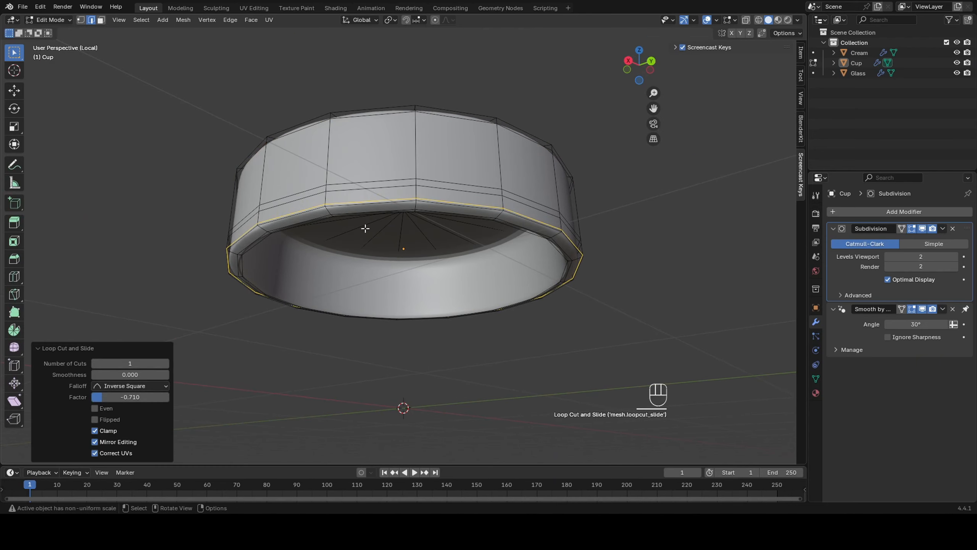
# Step: Leave Edit Mode and local view, then hide the Cup and Glass and select the Cream object
pyautogui.press('Tab')
pyautogui.moveTo(626, 257); pyautogui.dragTo(645, 270, button='middle')
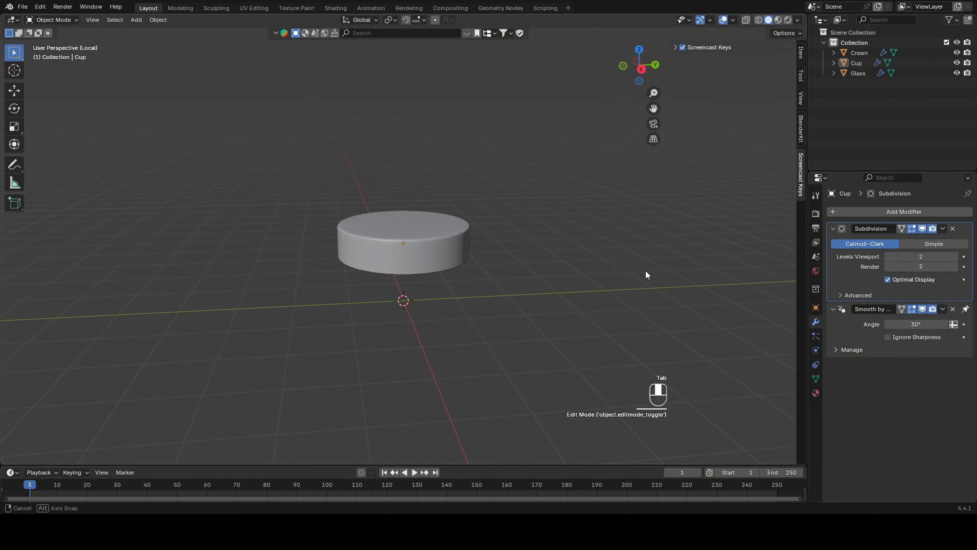
pyautogui.press('/')
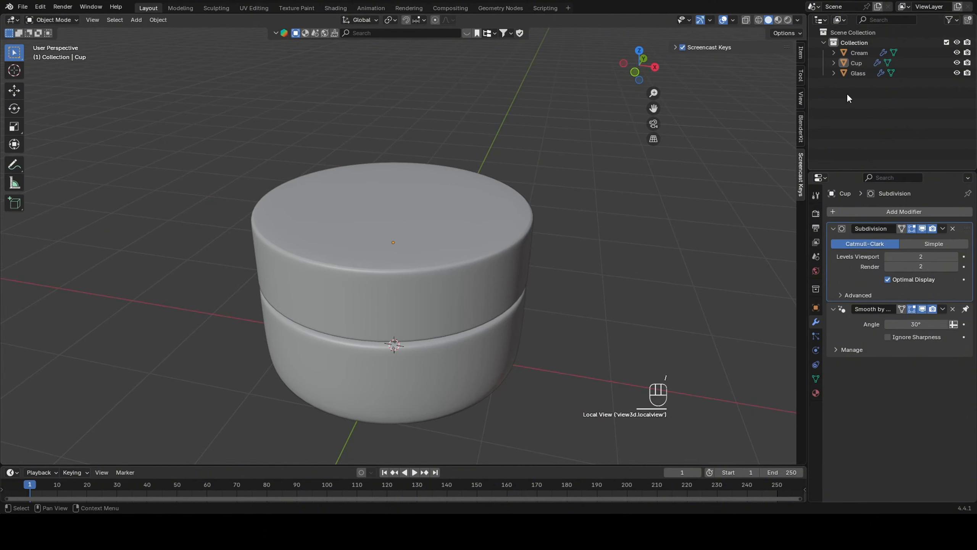
pyautogui.click(957, 63)
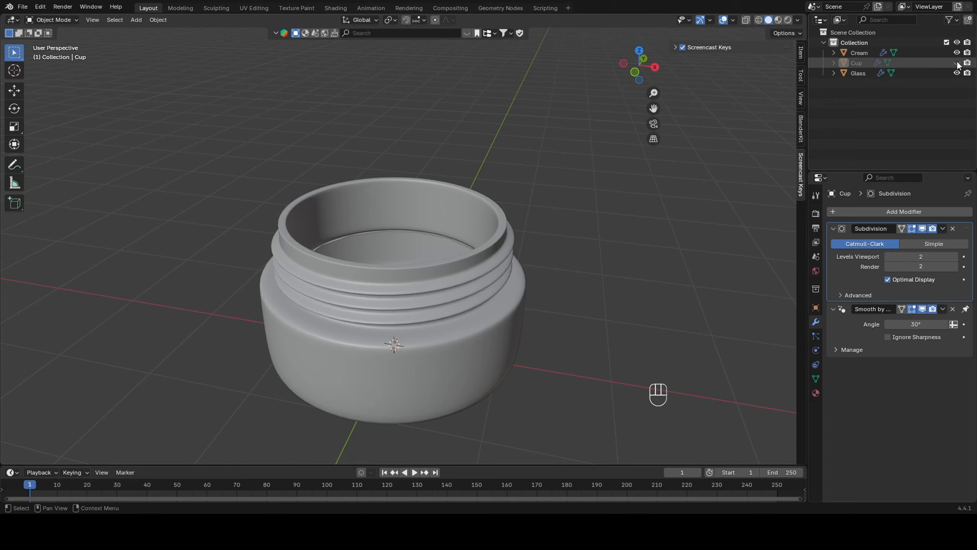
pyautogui.click(957, 73)
pyautogui.moveTo(546, 227); pyautogui.dragTo(516, 325, button='middle')
pyautogui.click(517, 323)
pyautogui.scroll(3, 502, 321)
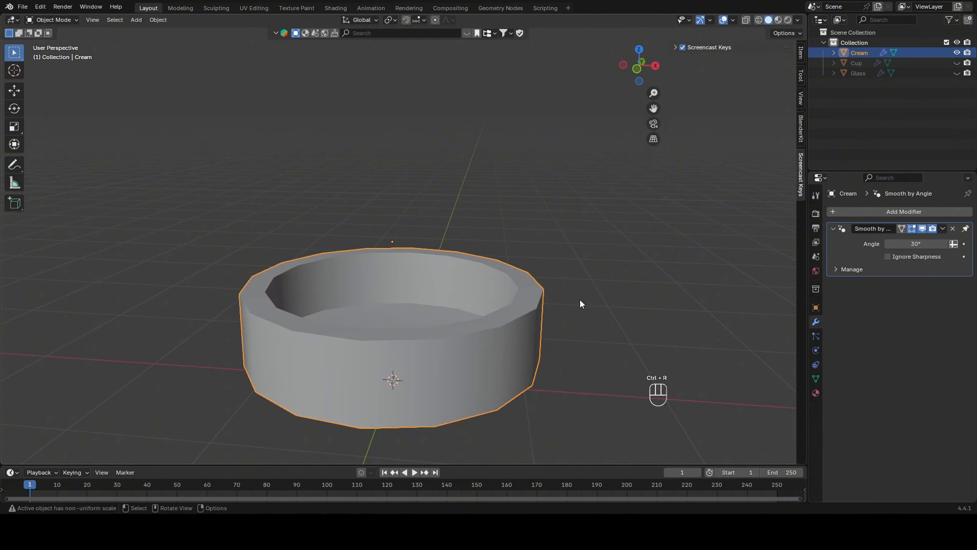
pyautogui.press('Tab')
pyautogui.hotkey('ctrl', 'r')
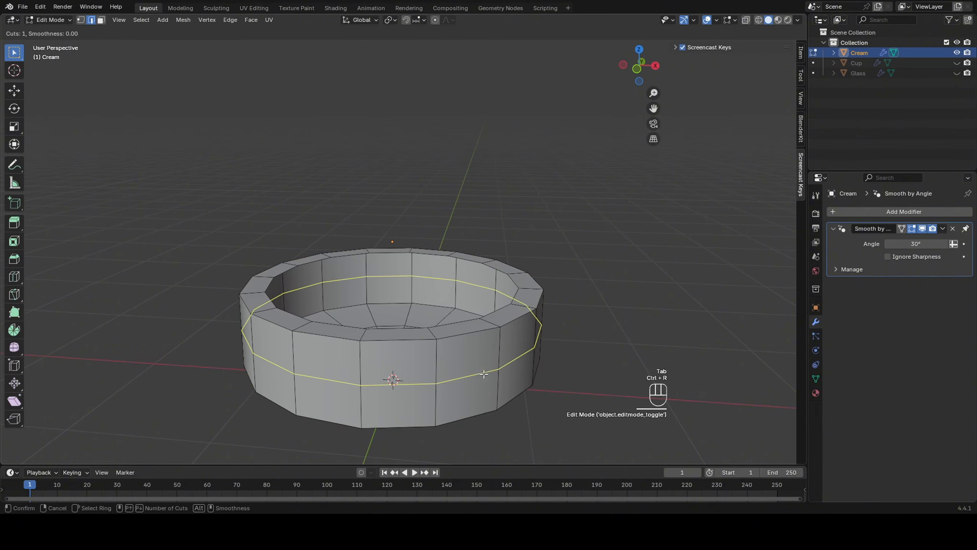
pyautogui.press('Tab')
pyautogui.moveTo(521, 336); pyautogui.dragTo(566, 304, button='middle')
pyautogui.click(563, 275)
# Step: In Edit Mode, fill the Cream's inner top edge loop with a face, then return to Object Mode
pyautogui.press('Tab')
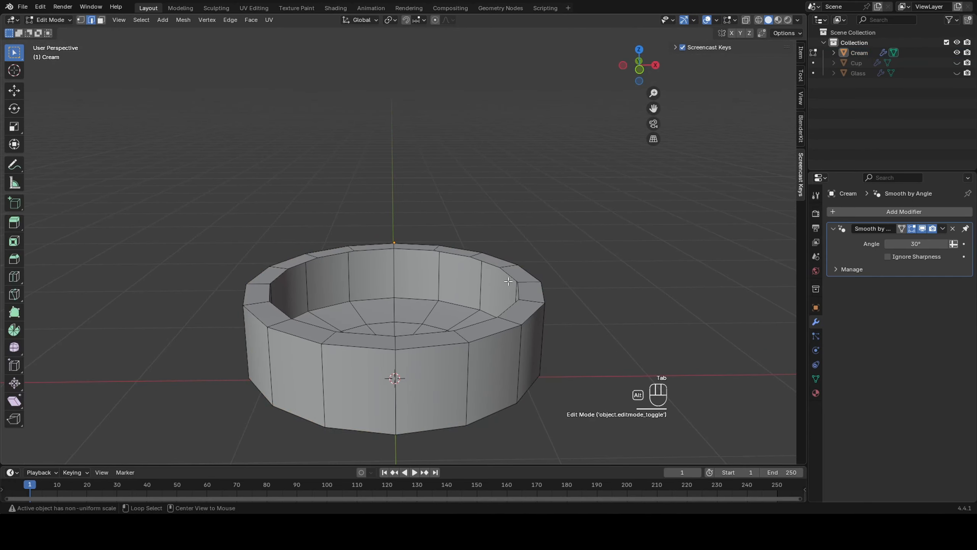
pyautogui.keyDown('alt'); pyautogui.click(510, 277); pyautogui.keyUp('alt')
pyautogui.press('f')
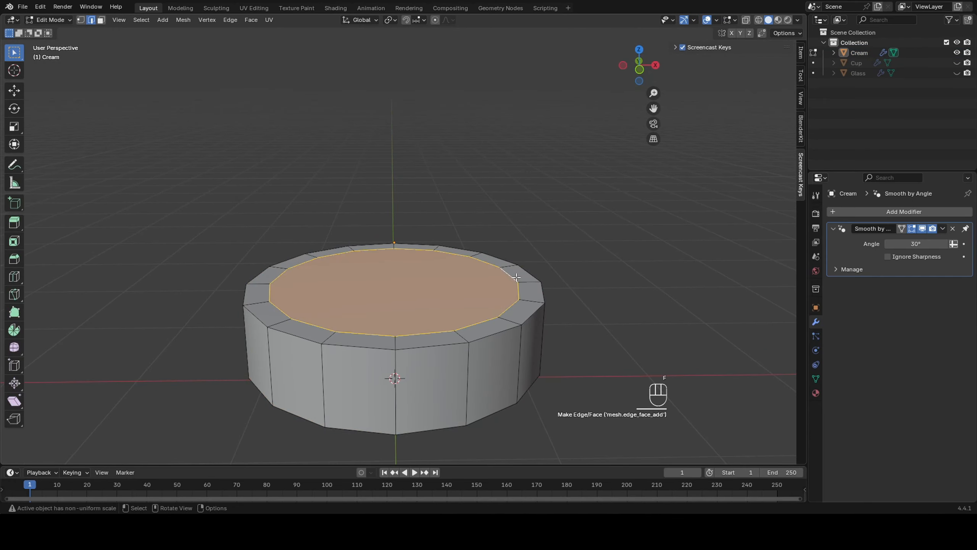
pyautogui.click(609, 240)
pyautogui.press('Tab')
# Step: Add a Subdivision Surface modifier to the Cream and set its viewport level to 2
pyautogui.click(513, 336)
pyautogui.click(890, 211)
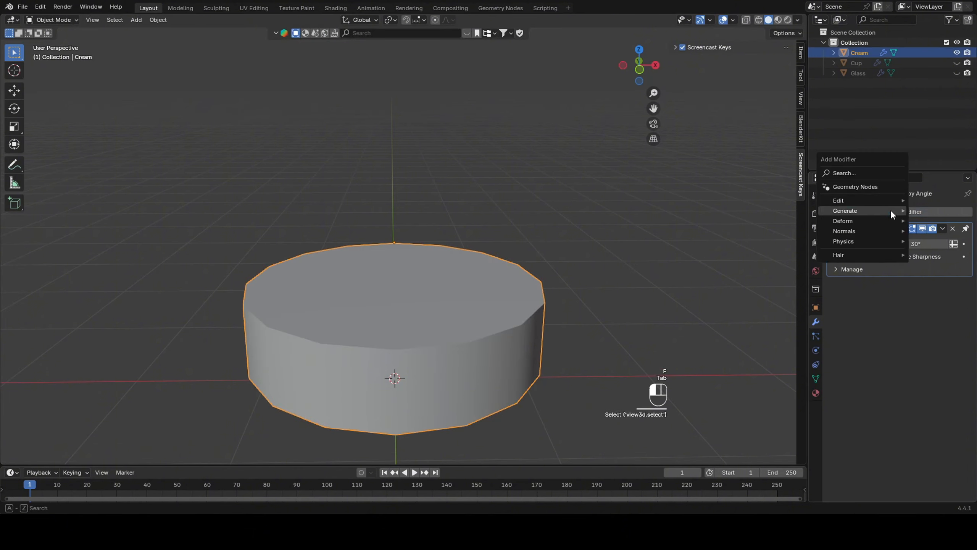
pyautogui.moveTo(891, 210)
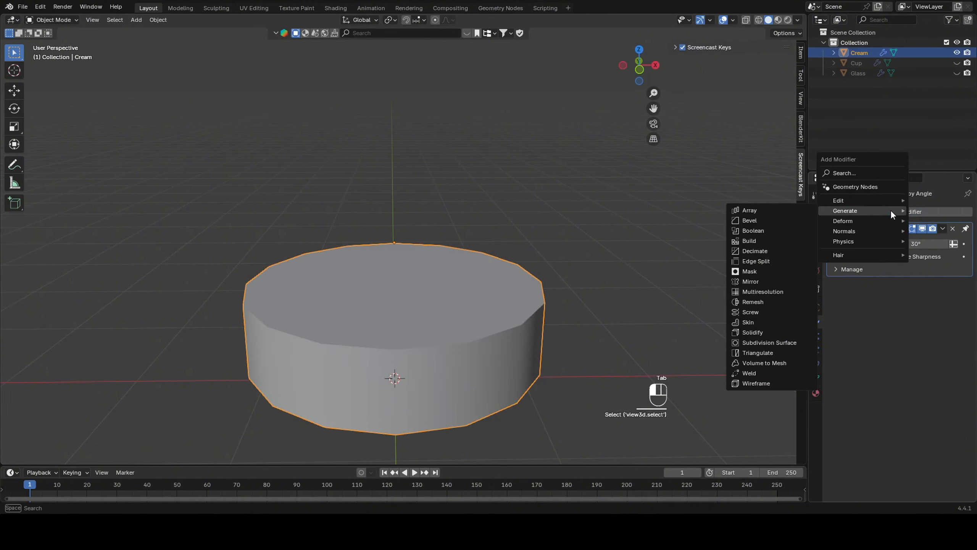
pyautogui.click(760, 342)
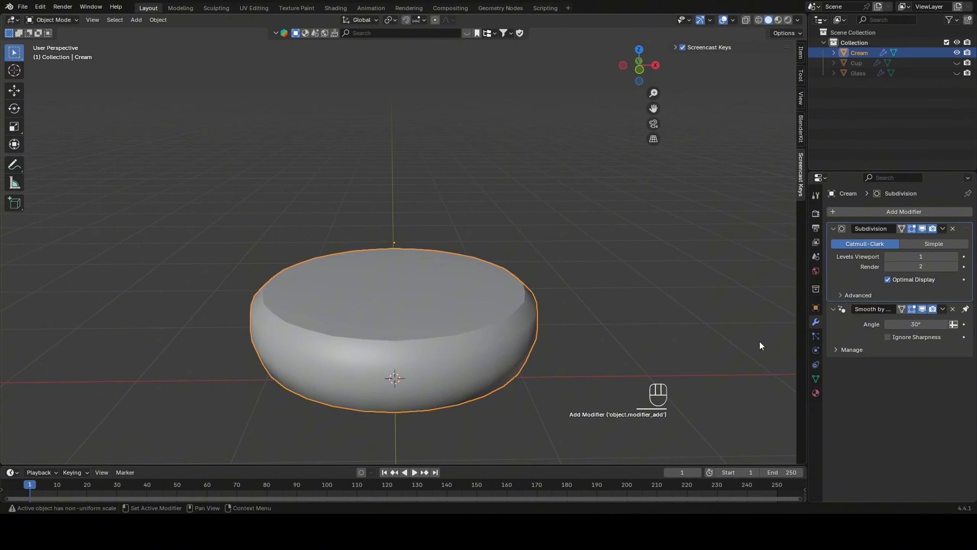
pyautogui.click(955, 257)
pyautogui.click(585, 304)
pyautogui.click(480, 323)
# Step: In Edit Mode, cut two edge loops around the Cream's outer wall, near the bottom at factor -0.861 and near the top at factor 0.835
pyautogui.moveTo(601, 299); pyautogui.dragTo(578, 278, button='middle')
pyautogui.press('Tab')
pyautogui.moveTo(480, 342)
pyautogui.mouseDown(button='middle')
pyautogui.moveTo(465, 322)
pyautogui.moveTo(463, 332)
pyautogui.mouseUp(button='middle')
pyautogui.hotkey('ctrl', 'r')
pyautogui.click(240, 310)
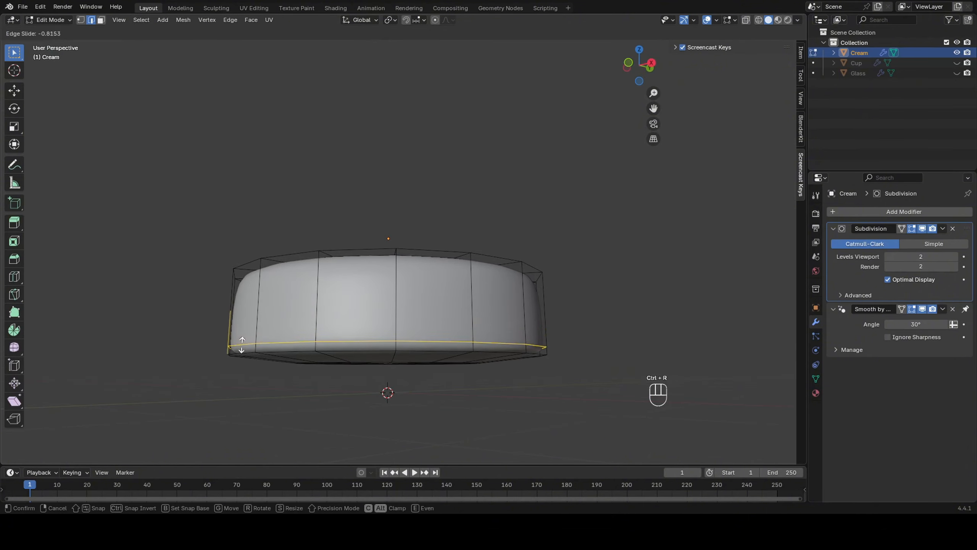
pyautogui.click(233, 344)
pyautogui.hotkey('ctrl', 'r')
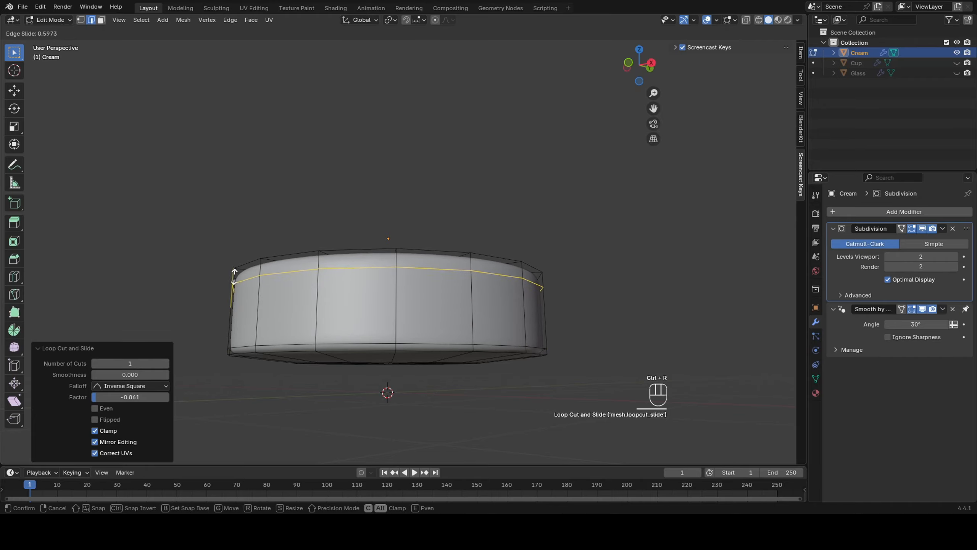
pyautogui.moveTo(234, 270); pyautogui.dragTo(233, 266)
pyautogui.moveTo(234, 266); pyautogui.dragTo(270, 324, button='middle')
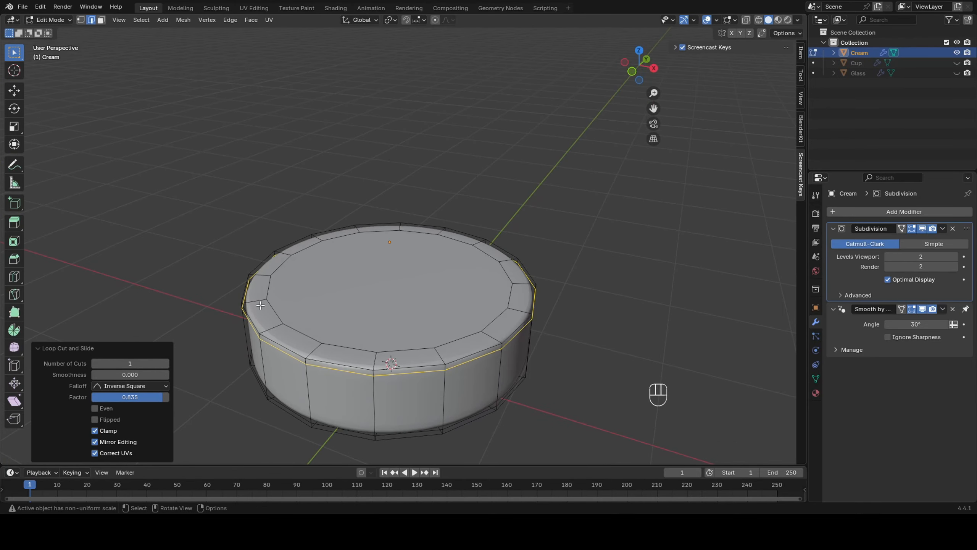
# Step: Cut an edge loop through the Cream's top ring of faces near its outer edge, then leave Edit Mode and deselect
pyautogui.hotkey('ctrl', 'r')
pyautogui.moveTo(265, 304); pyautogui.dragTo(260, 303)
pyautogui.click(615, 271)
pyautogui.press('Tab')
pyautogui.click(620, 270)
# Step: Unhide the Cup and Glass objects
pyautogui.moveTo(620, 270); pyautogui.dragTo(538, 240, button='middle')
pyautogui.scroll(-3, 537, 239)
pyautogui.click(957, 62)
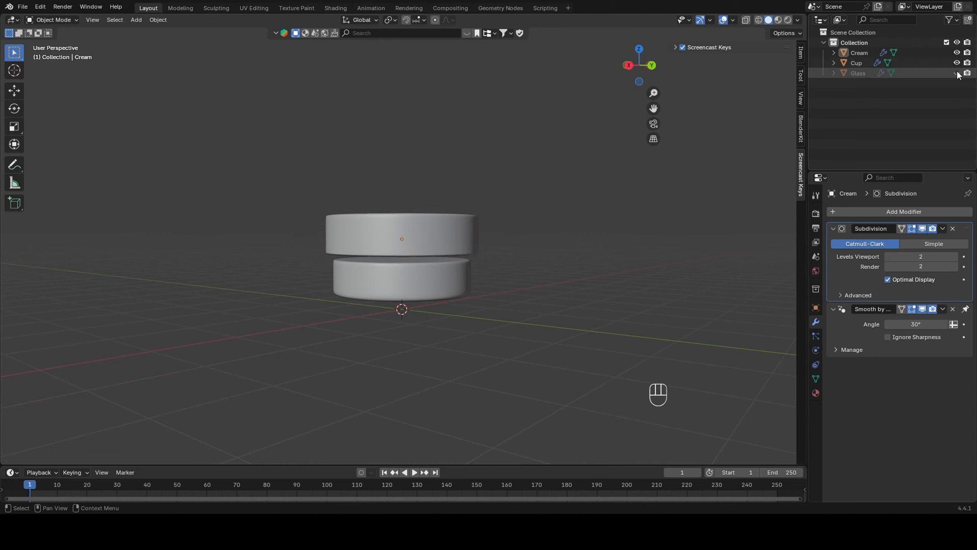
pyautogui.click(957, 73)
pyautogui.moveTo(613, 238)
pyautogui.mouseDown(button='middle')
pyautogui.moveTo(555, 238)
pyautogui.moveTo(611, 251)
pyautogui.mouseUp(button='middle')
pyautogui.scroll(2, 554, 237)
pyautogui.scroll(-3, 533, 242)
pyautogui.scroll(-2, 611, 251)
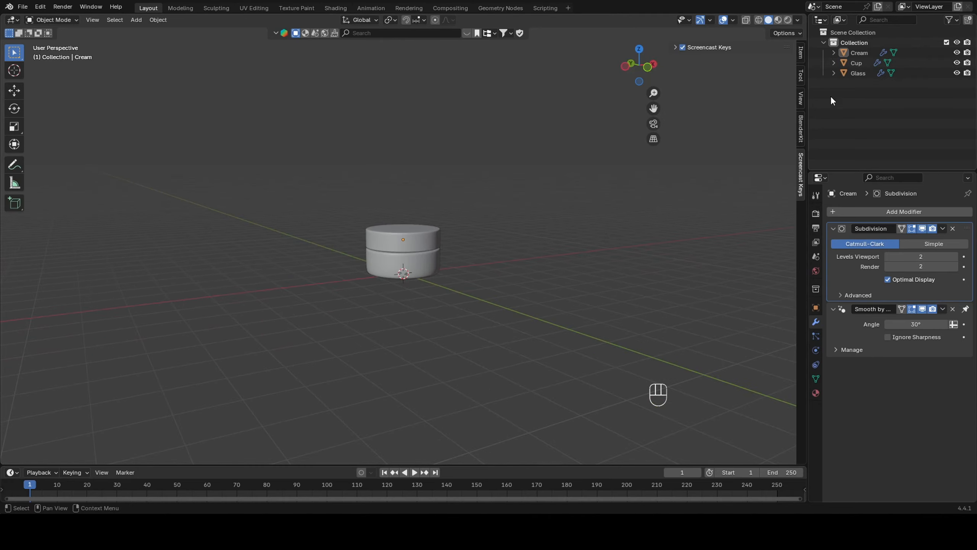
# Step: Select the Cream, Cup and Glass and move them into a new collection
pyautogui.moveTo(857, 91); pyautogui.dragTo(873, 53)
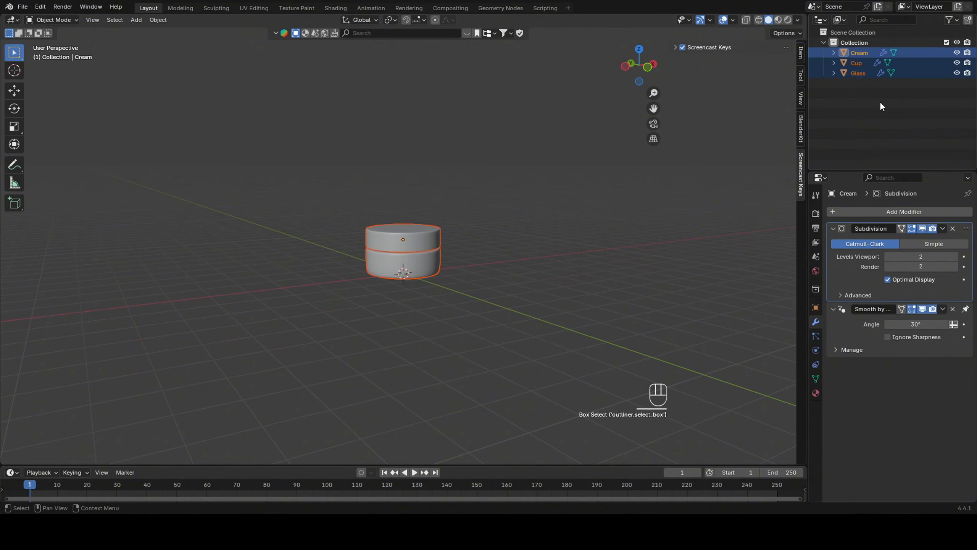
pyautogui.rightClick(865, 64)
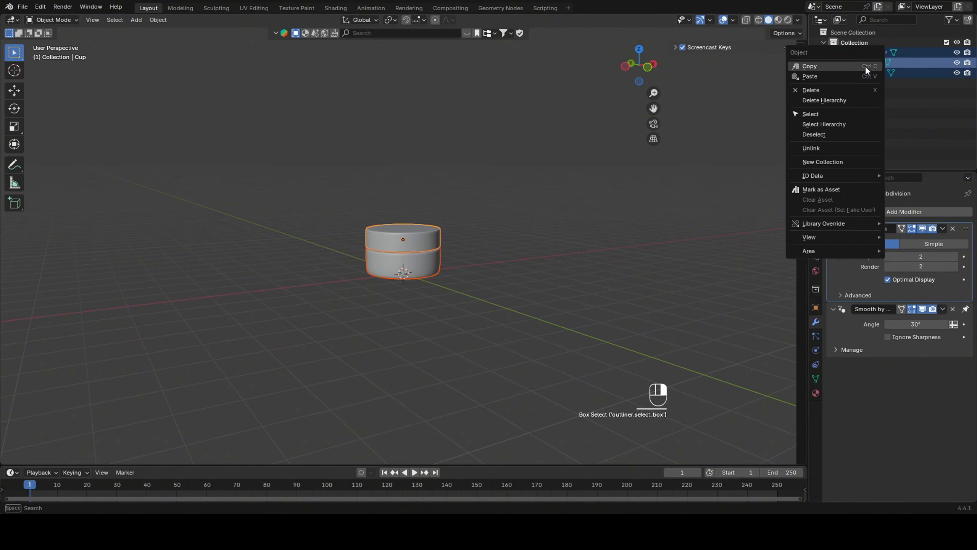
pyautogui.click(839, 163)
pyautogui.moveTo(862, 79); pyautogui.dragTo(863, 89)
pyautogui.click(834, 59)
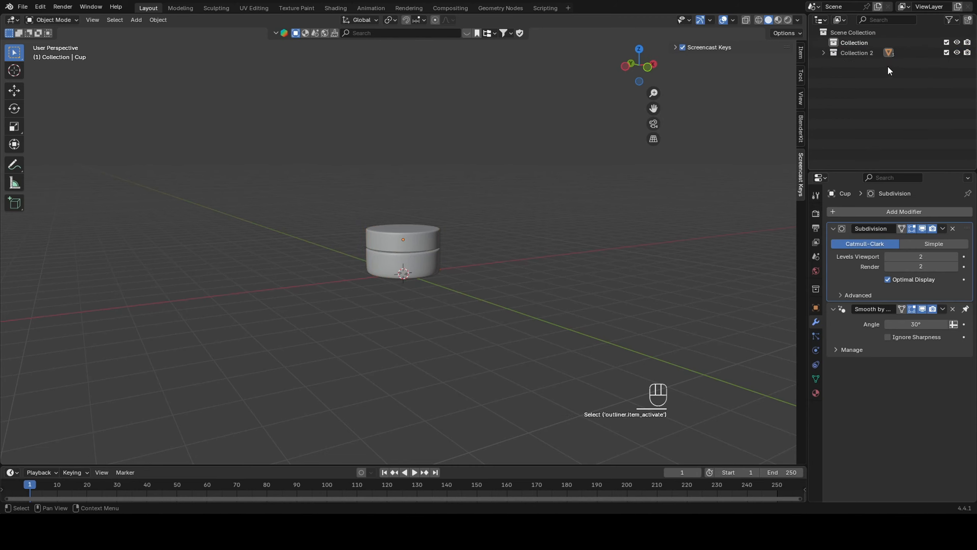
pyautogui.click(823, 53)
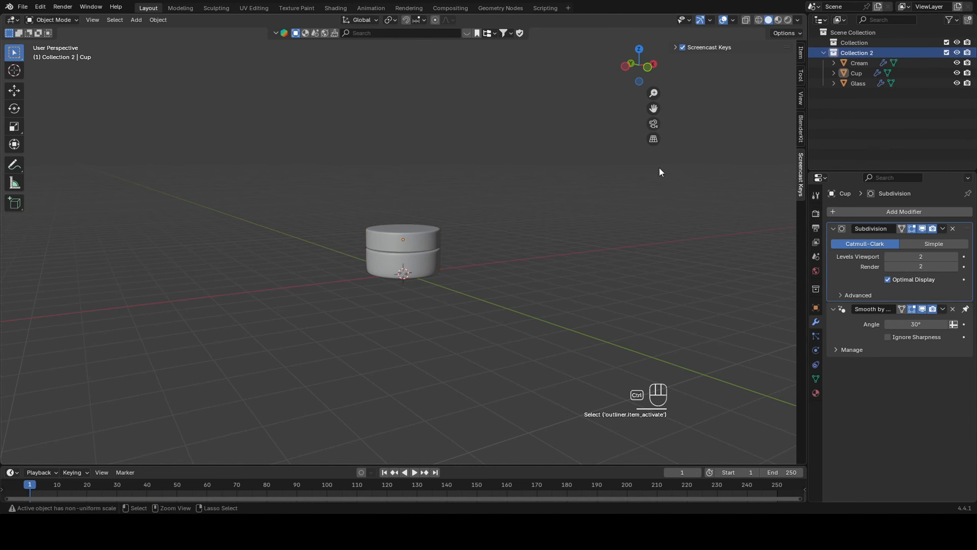
# Step: Undo moving the three objects into the new collection, back to the point where all three are selected
pyautogui.hotkey('ctrl', 'z')
pyautogui.hotkey('ctrl', 'z')
pyautogui.hotkey('ctrl', 'z')
pyautogui.hotkey('ctrl', 'z')
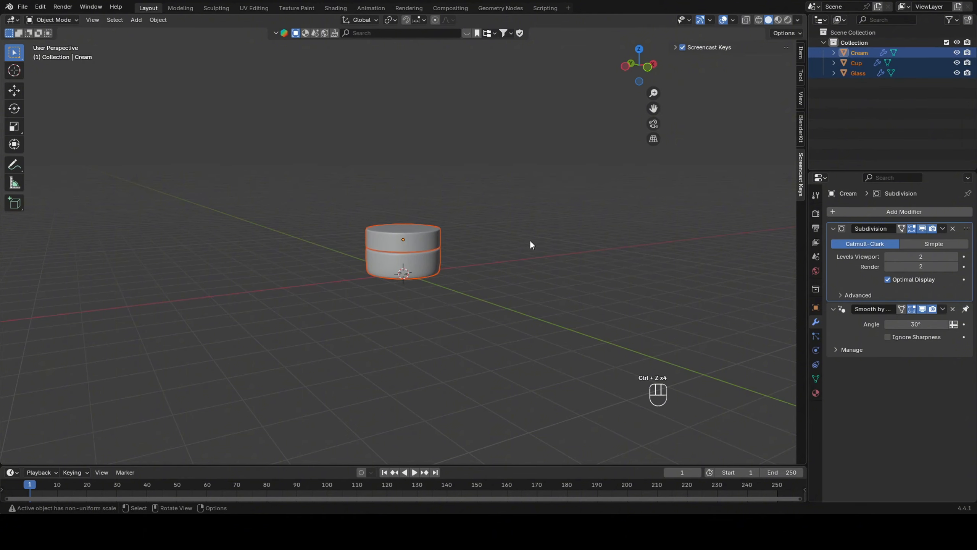
# Step: Raise the Cream, Cup and Glass together along the Z axis above the ground, then deselect them
pyautogui.press('g')
pyautogui.press('z')
pyautogui.click(516, 155)
pyautogui.click(544, 179)
# Step: Add a cube at the world origin beneath the jar and scale it up by about 2.484
pyautogui.moveTo(544, 179); pyautogui.dragTo(495, 222, button='middle')
pyautogui.scroll(-6, 556, 213)
pyautogui.hotkey('shift', 'a')
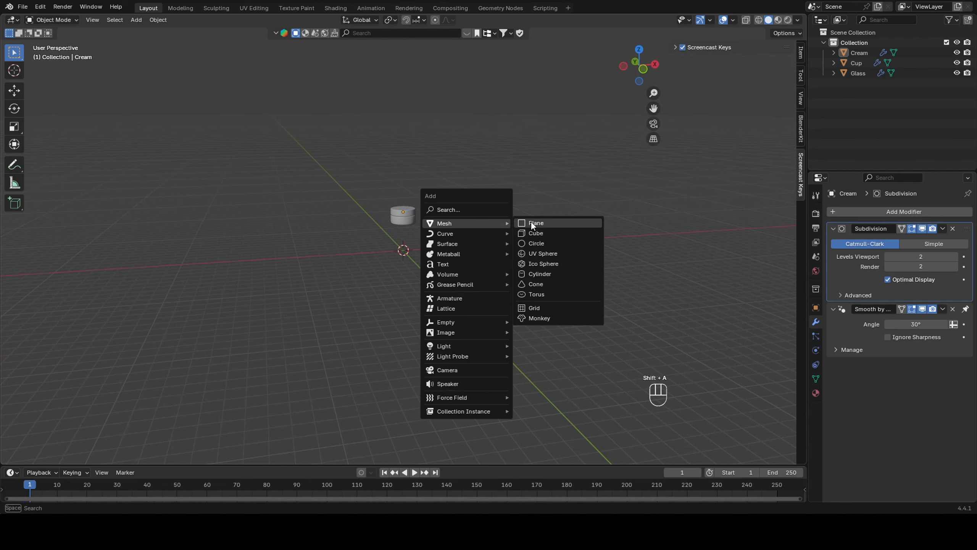
pyautogui.click(535, 232)
pyautogui.press('s')
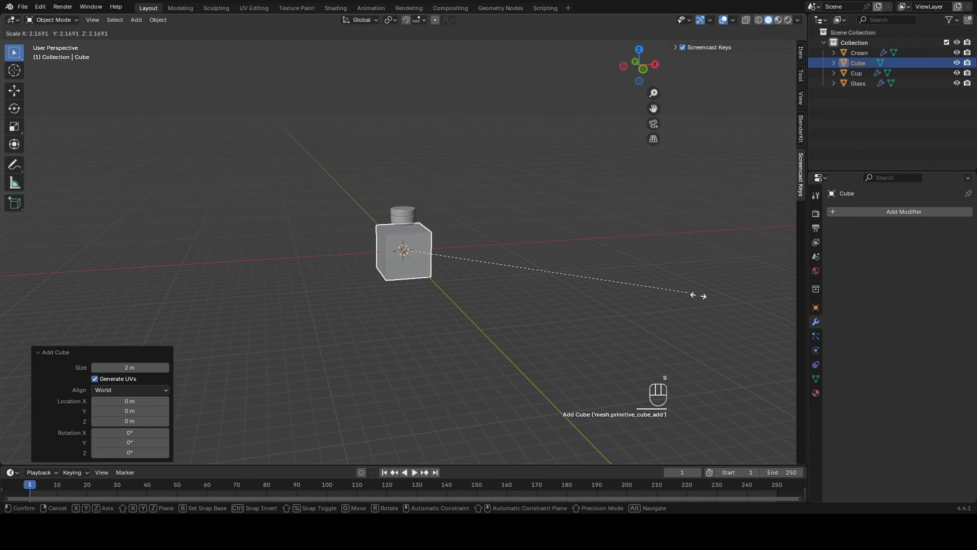
pyautogui.click(726, 302)
# Step: In front view, scale the cube by about 1.084 so that its top reaches just under the jar's base
pyautogui.moveTo(523, 243); pyautogui.dragTo(454, 201, button='middle')
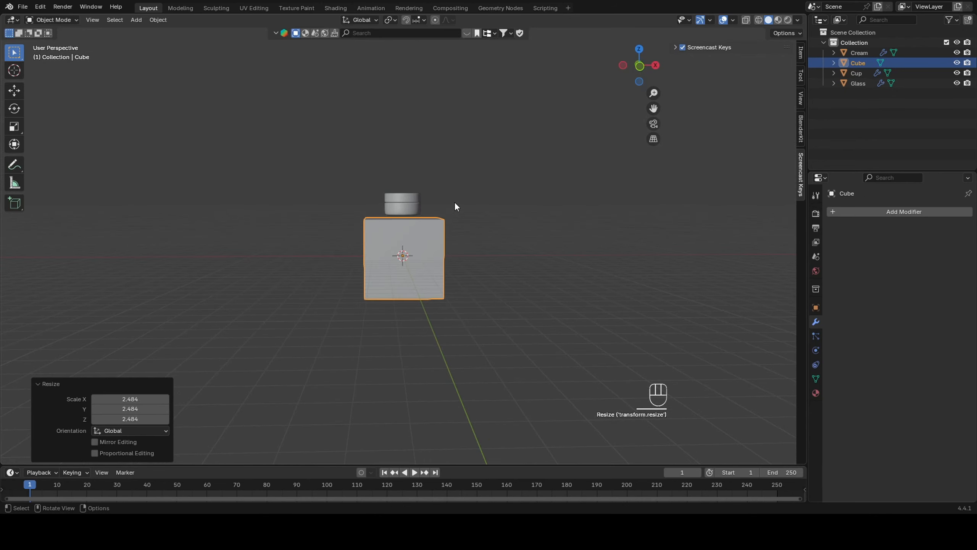
pyautogui.press('`')
pyautogui.click(396, 161)
pyautogui.scroll(3, 431, 204)
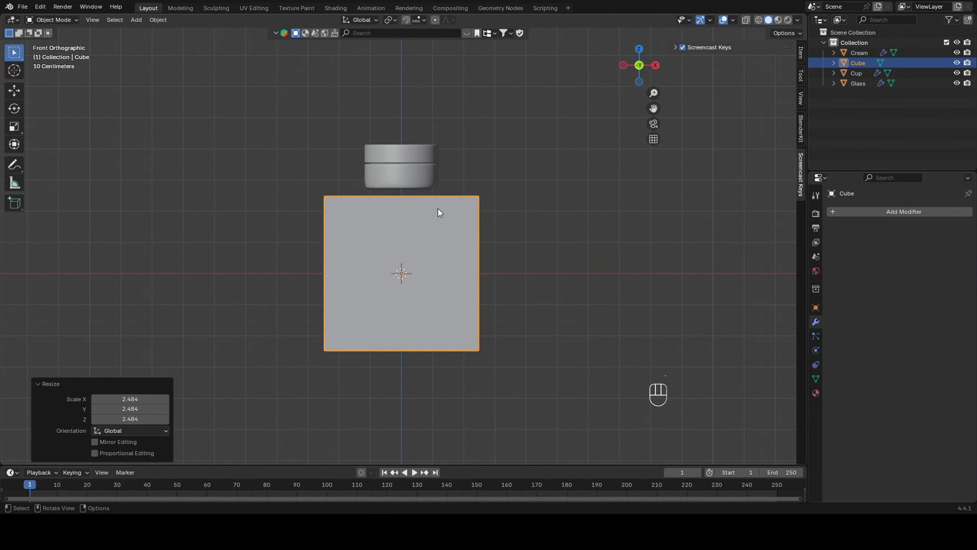
pyautogui.press('s')
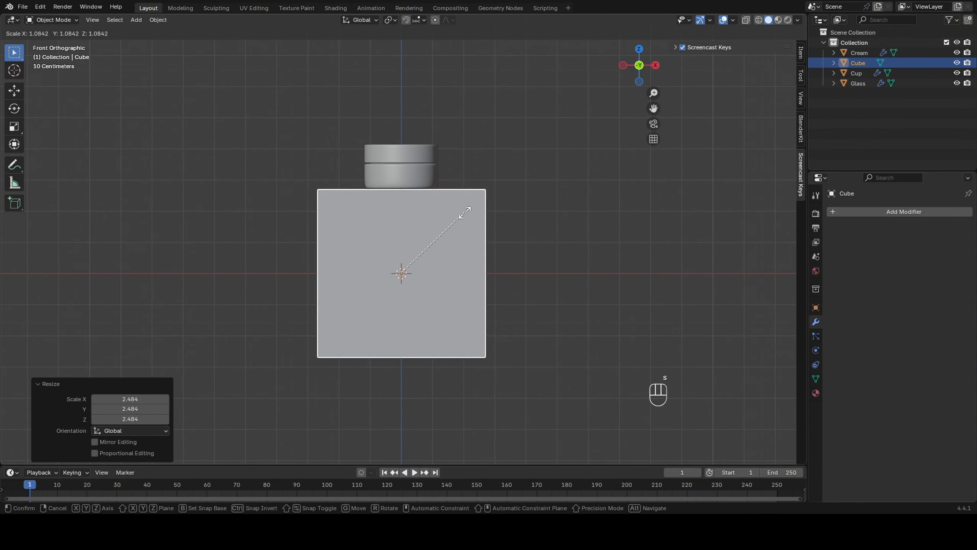
pyautogui.click(467, 217)
# Step: In right view, move the cube about 1.99 m along the Y axis, keeping the jar above its edge, and deselect it
pyautogui.press('`')
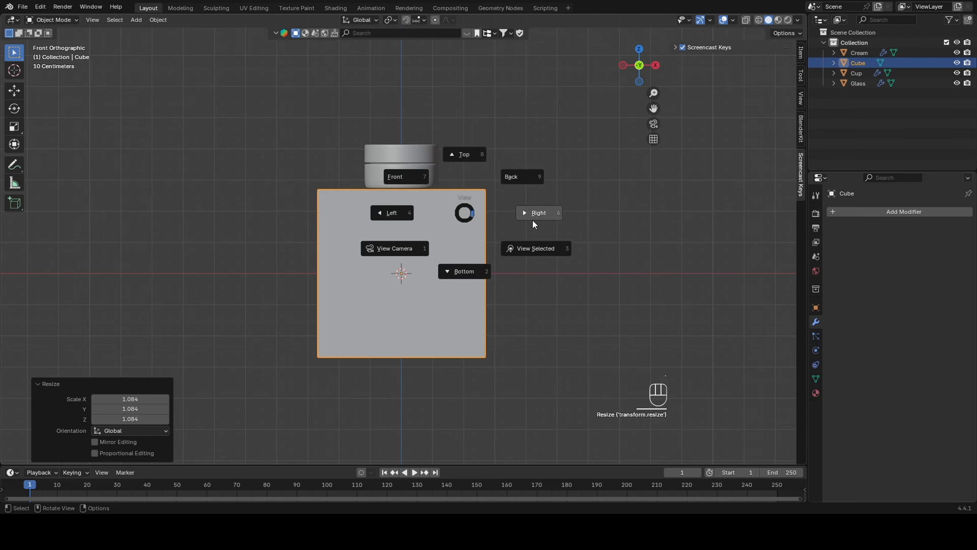
pyautogui.click(533, 221)
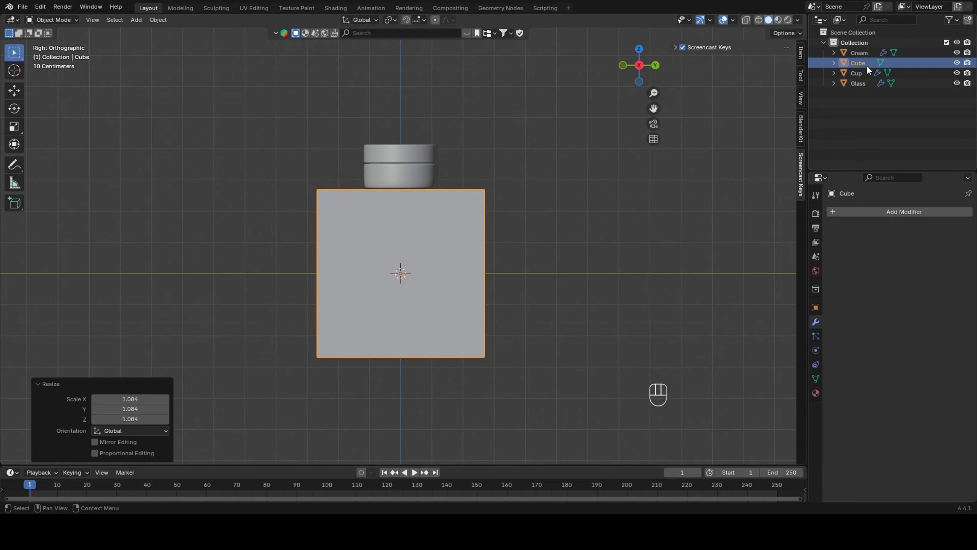
pyautogui.click(867, 54)
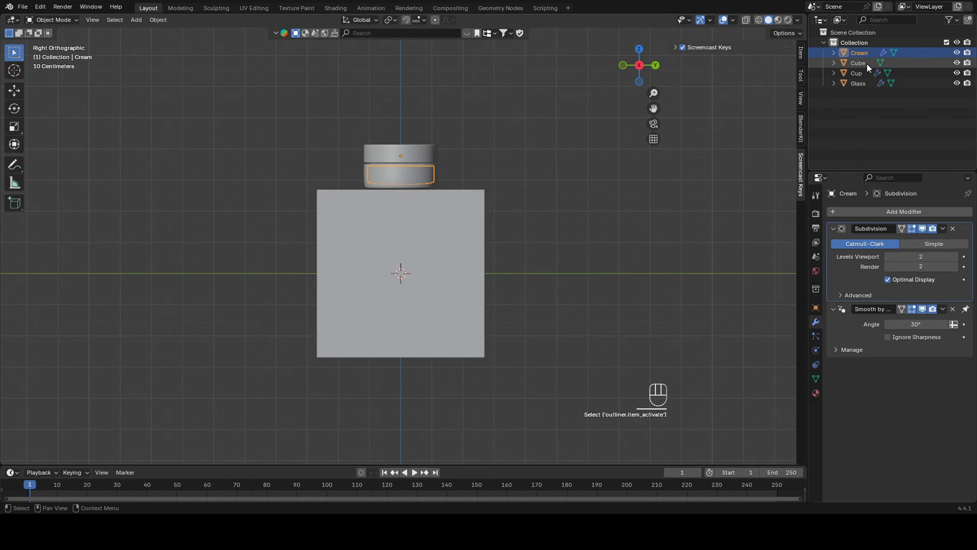
pyautogui.click(867, 63)
pyautogui.press('g')
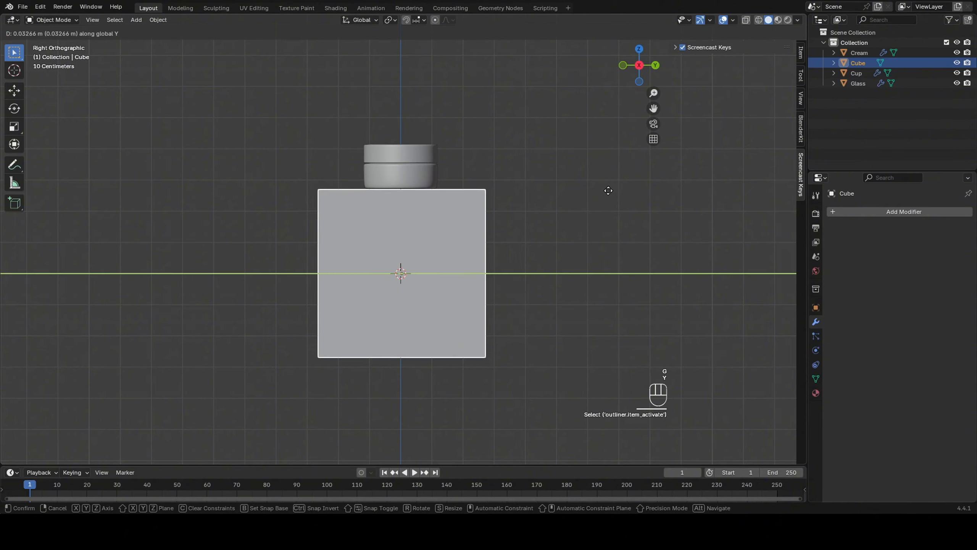
pyautogui.press('y')
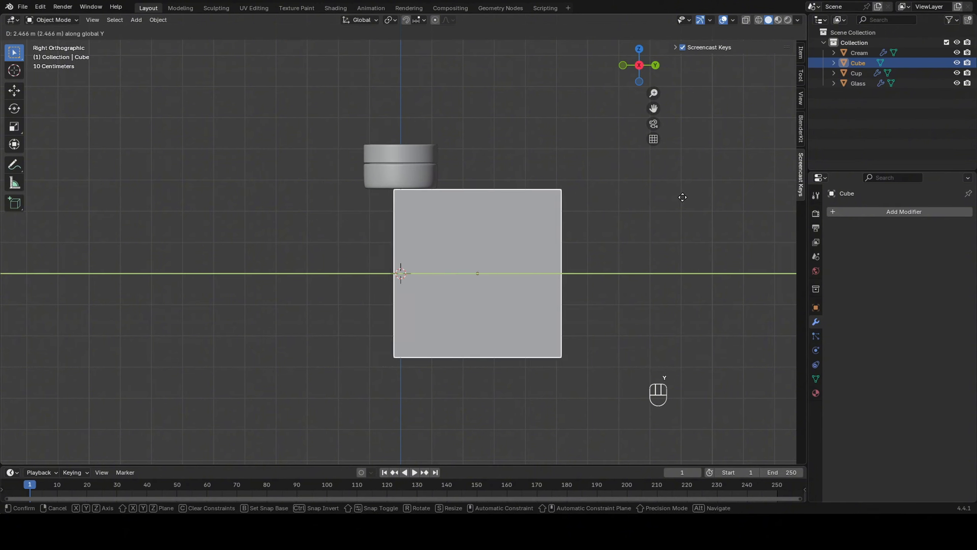
pyautogui.click(667, 198)
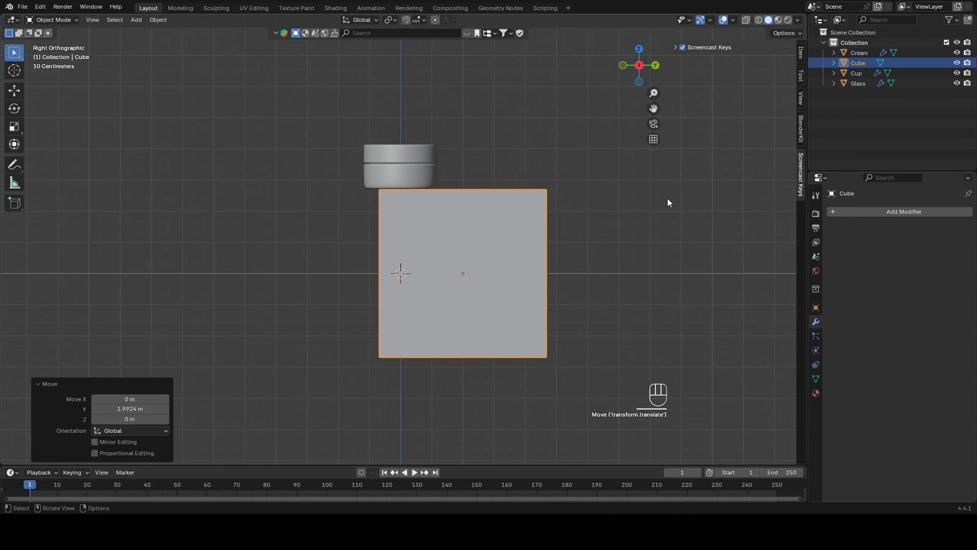
pyautogui.click(667, 197)
# Step: Add a plane at the world origin and rotate it 90° about the X axis
pyautogui.moveTo(667, 197); pyautogui.dragTo(585, 201, button='middle')
pyautogui.hotkey('shift', 'a')
pyautogui.moveTo(596, 206)
pyautogui.click(629, 202)
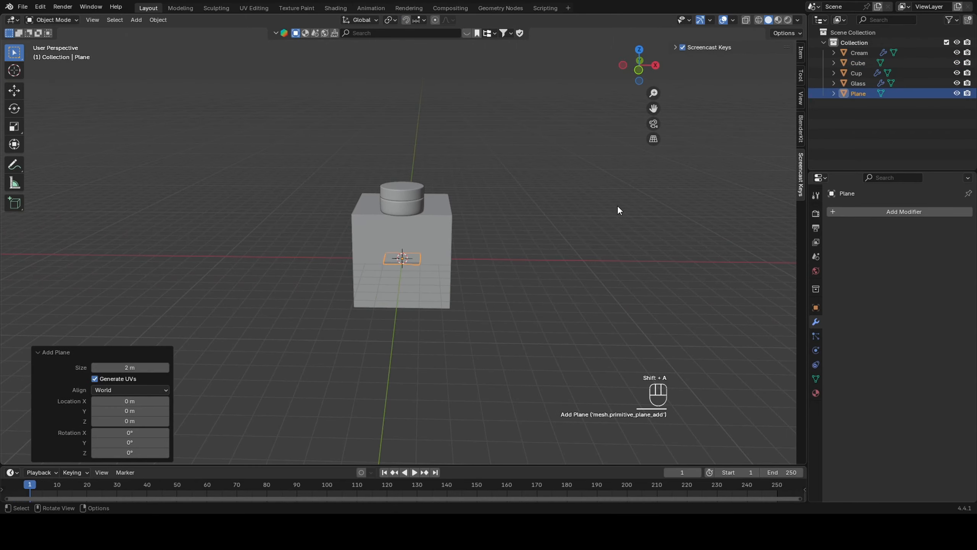
pyautogui.press('r')
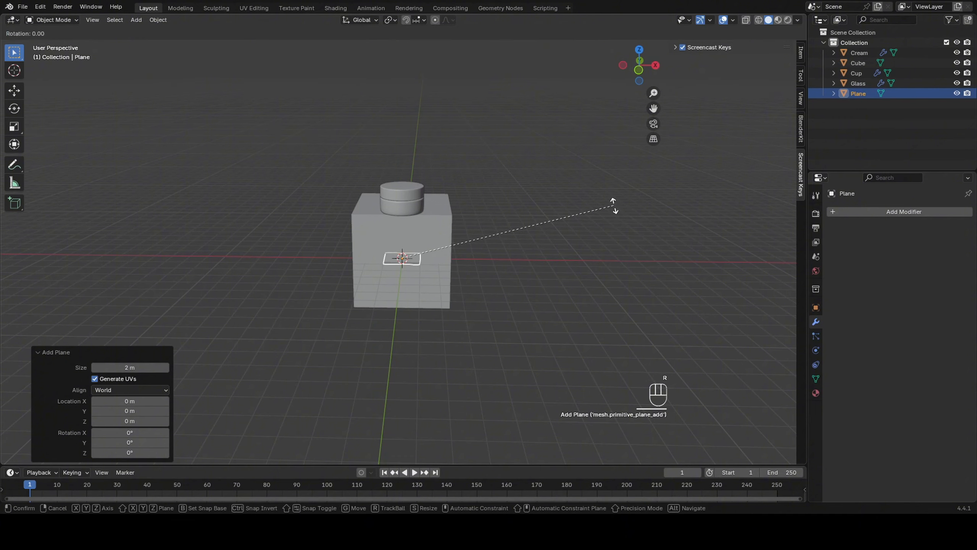
pyautogui.press('x')
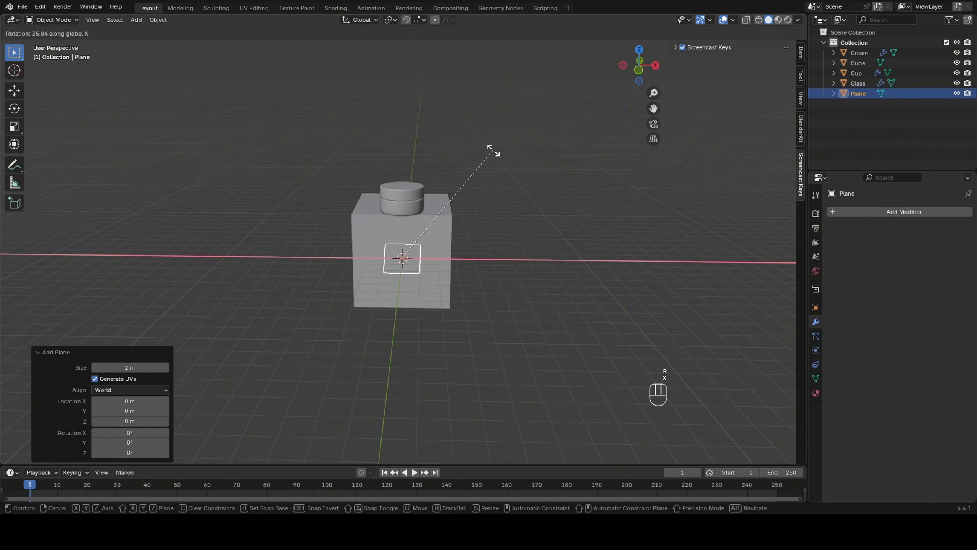
pyautogui.write('90')
pyautogui.press('KP_Enter')
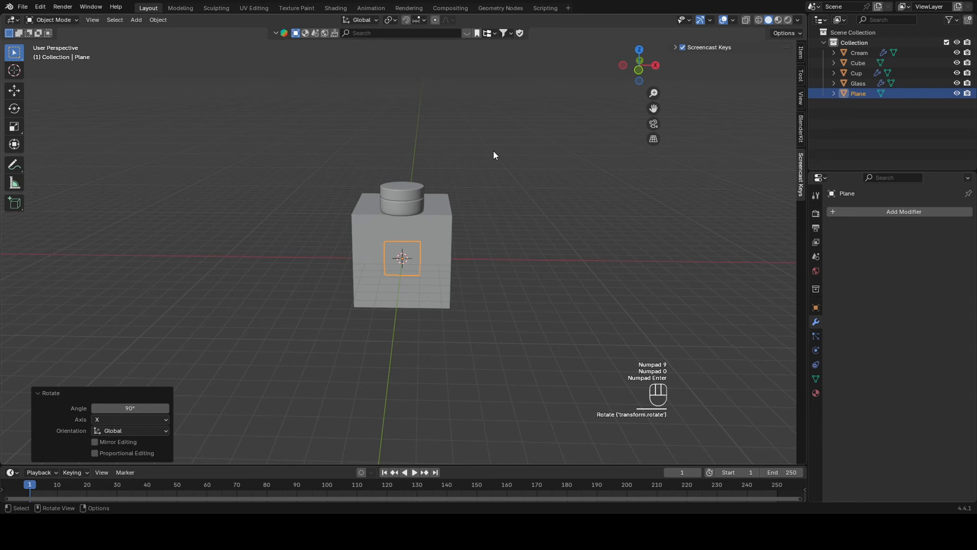
# Step: Scale the plane by about 4.379 and, in front view, raise it about 3.725 m along the Z axis
pyautogui.press('s')
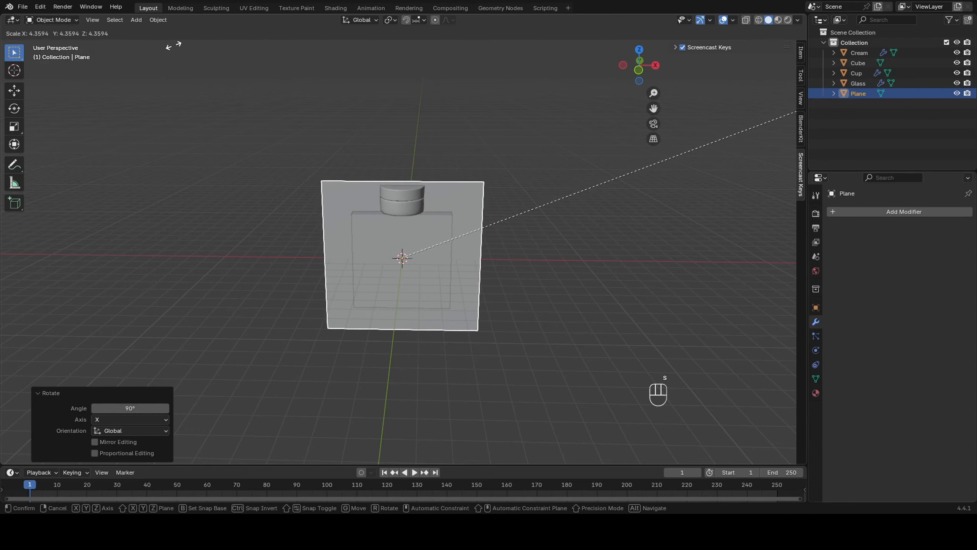
pyautogui.click(175, 44)
pyautogui.press('`')
pyautogui.click(108, 35)
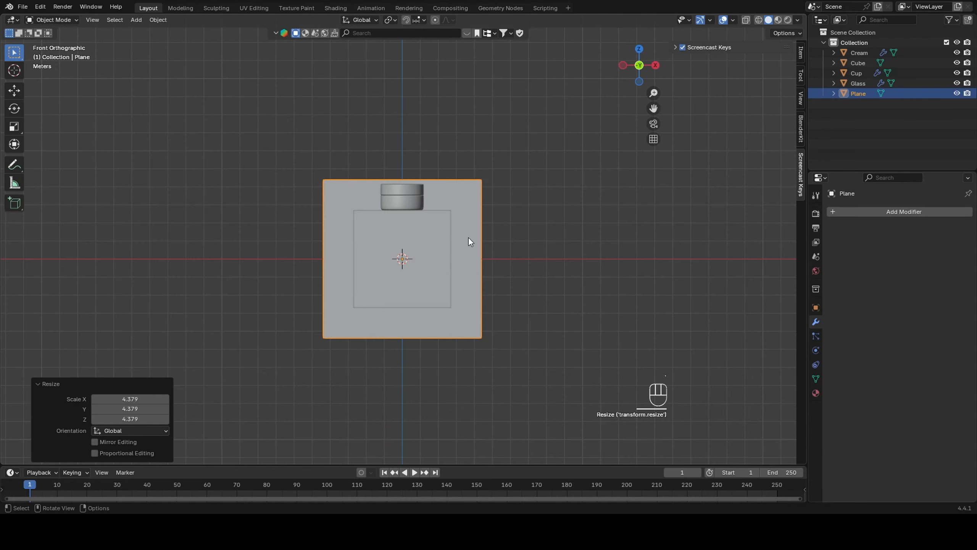
pyautogui.press('g')
pyautogui.press('z')
pyautogui.click(475, 171)
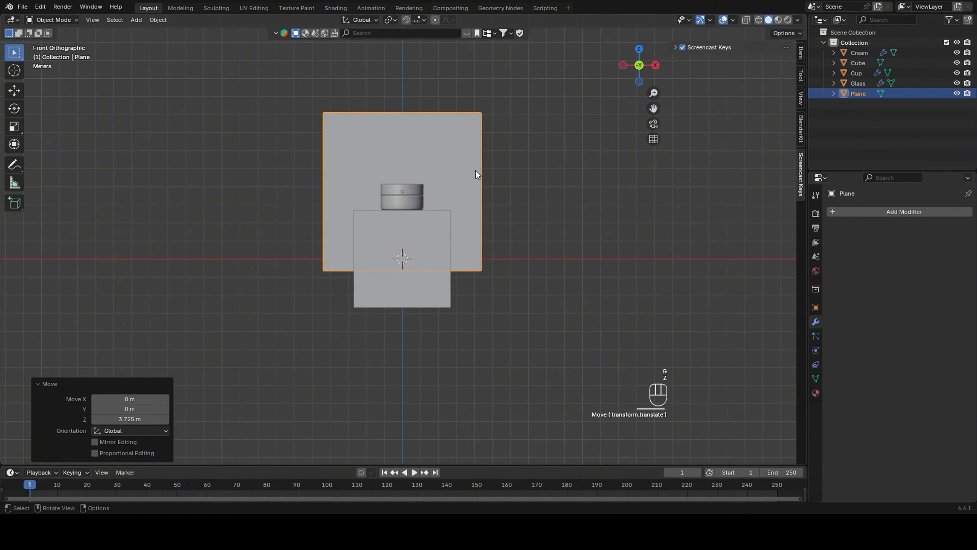
# Step: Move the plane about 4.714 m along the Y axis so it stands behind the jar as a backdrop, and deselect it
pyautogui.moveTo(592, 190); pyautogui.dragTo(492, 201, button='middle')
pyautogui.press('g')
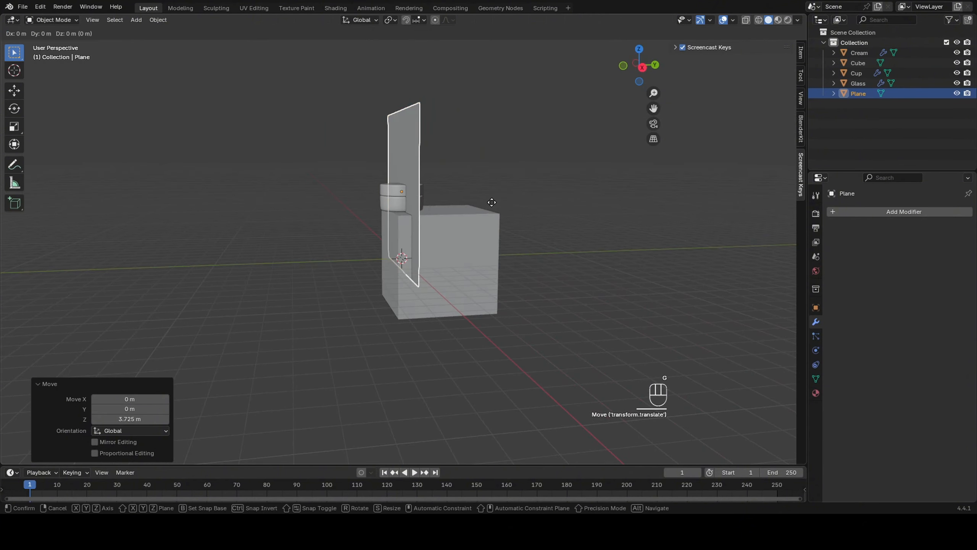
pyautogui.press('y')
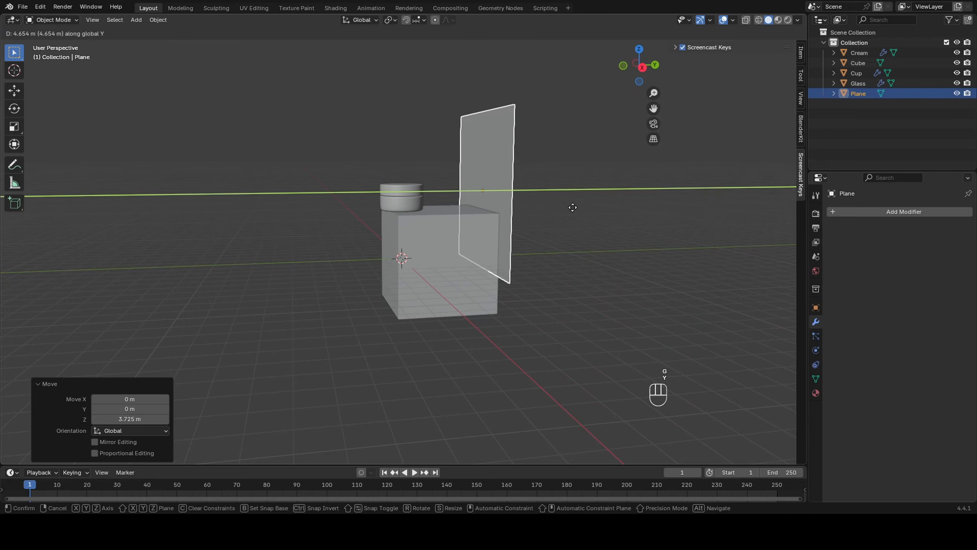
pyautogui.click(562, 211)
pyautogui.moveTo(555, 213); pyautogui.dragTo(520, 230, button='middle')
pyautogui.scroll(-3, 500, 221)
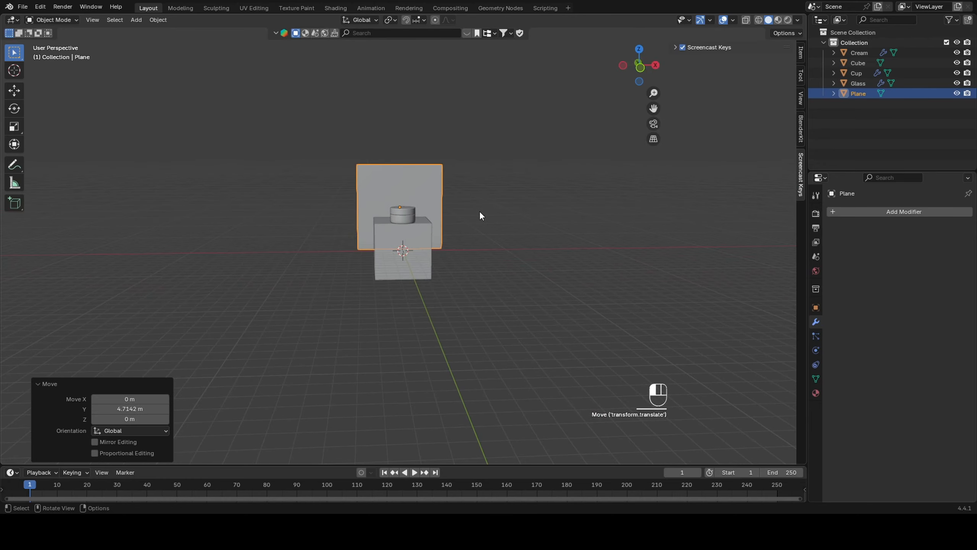
pyautogui.click(463, 213)
# Step: In front view, add a camera at the world origin
pyautogui.press('`')
pyautogui.click(424, 182)
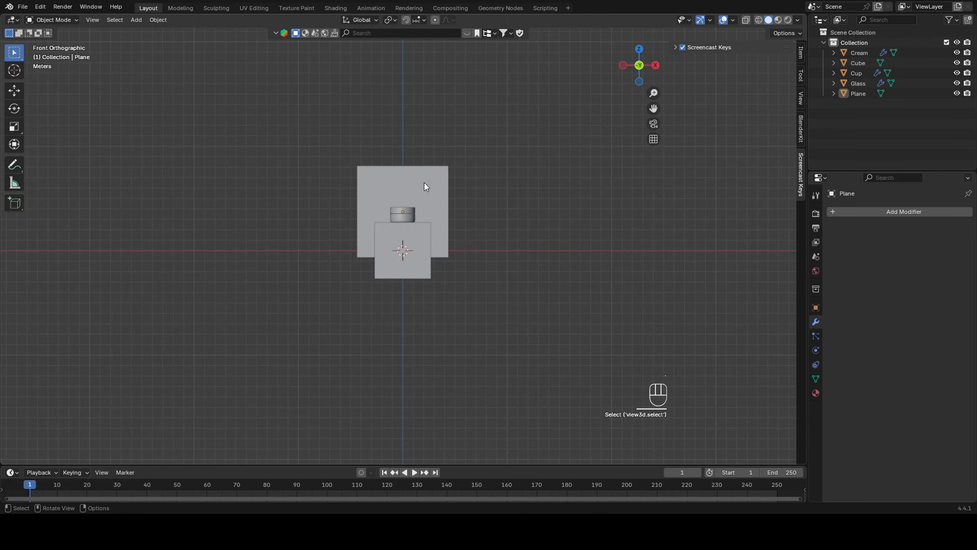
pyautogui.scroll(5, 407, 198)
pyautogui.hotkey('shift', 'a')
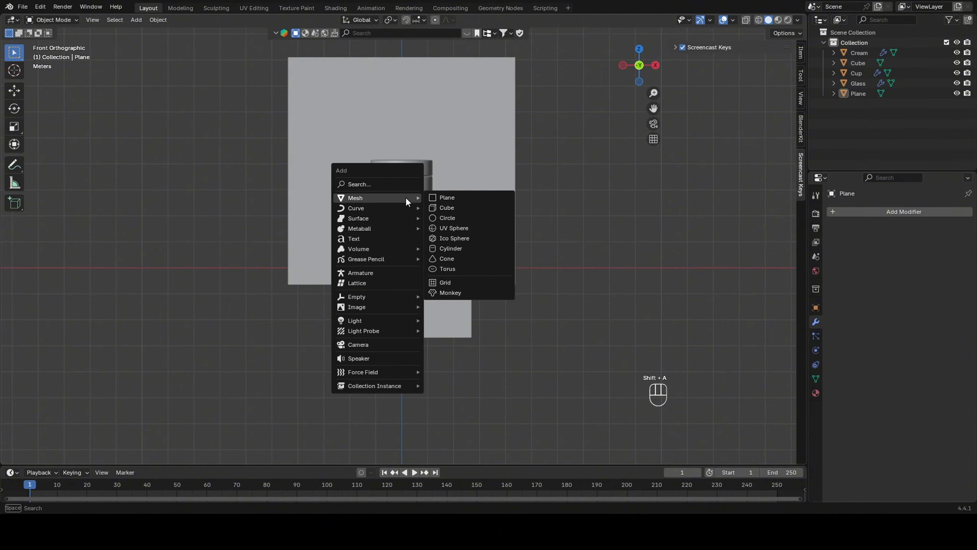
pyautogui.click(368, 344)
pyautogui.scroll(-3, 478, 261)
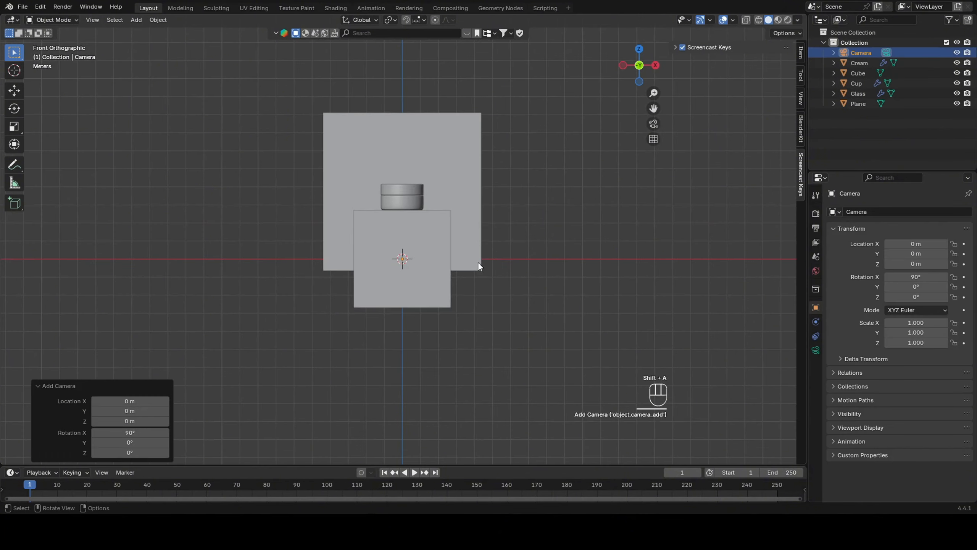
# Step: Split the 3D viewport vertically to get a narrow second viewport beside the main one, with the camera deselected
pyautogui.moveTo(3, 17); pyautogui.dragTo(269, 15)
pyautogui.click(179, 247)
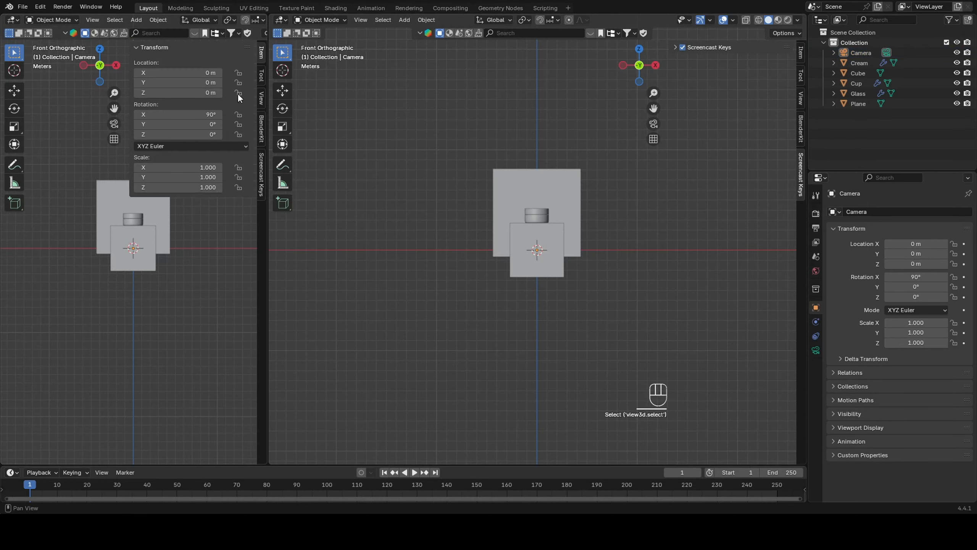
pyautogui.click(158, 48)
# Step: Hide the toolbar, sidebar, tool settings and last-operation panel in the narrow viewport and switch it to the camera view
pyautogui.click(92, 19)
pyautogui.click(92, 33)
pyautogui.click(93, 20)
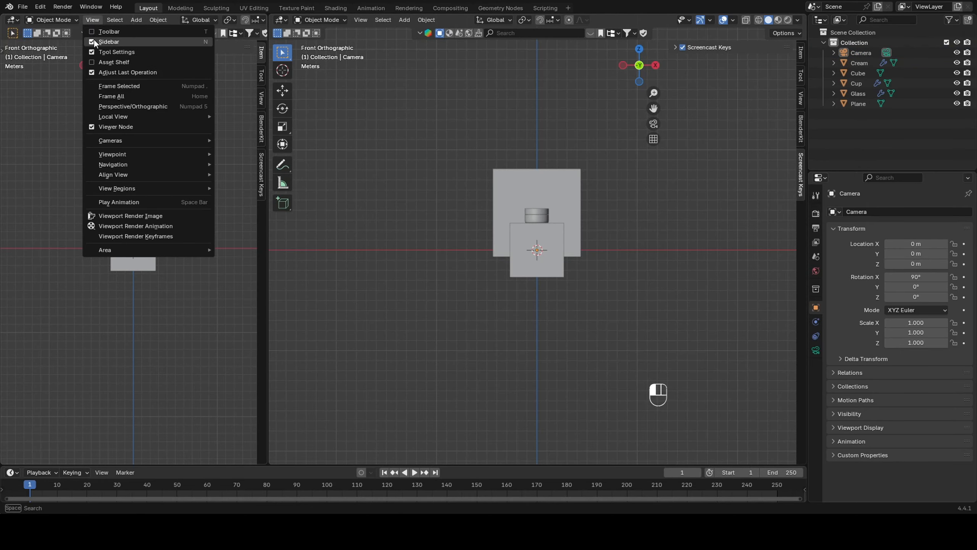
pyautogui.click(94, 41)
pyautogui.click(92, 20)
pyautogui.click(92, 52)
pyautogui.click(90, 23)
pyautogui.click(98, 71)
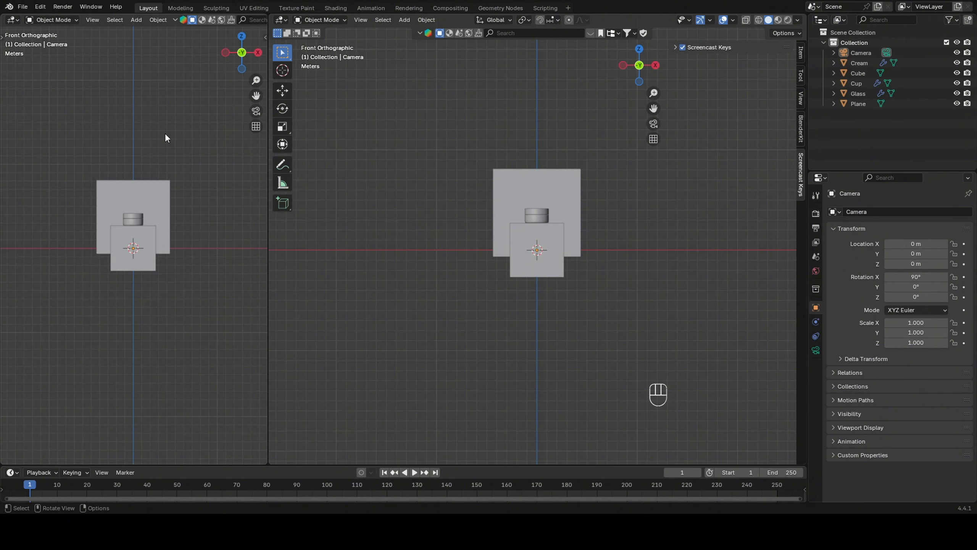
pyautogui.press('KP_0')
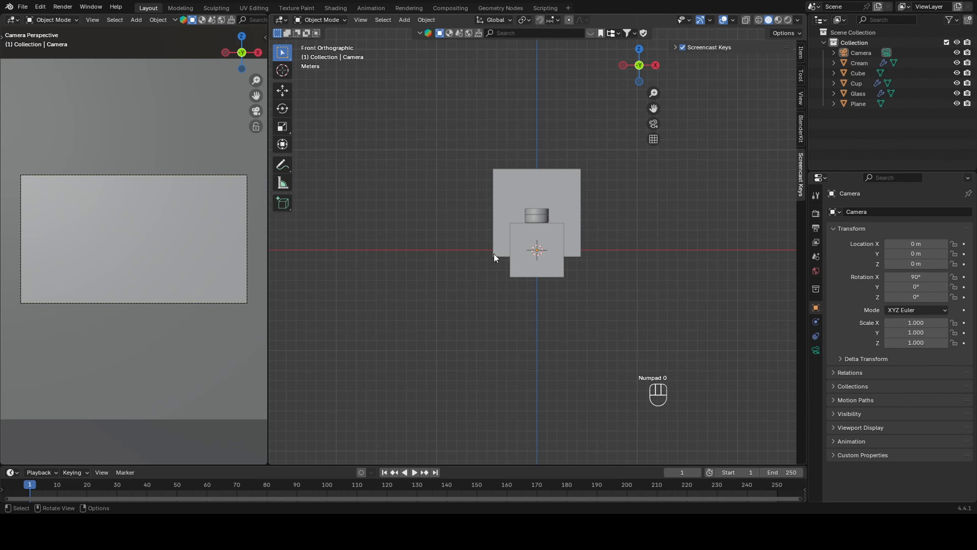
# Step: Select the camera and move it about -8.105 m along the Y axis, in front of the pedestal
pyautogui.click(861, 52)
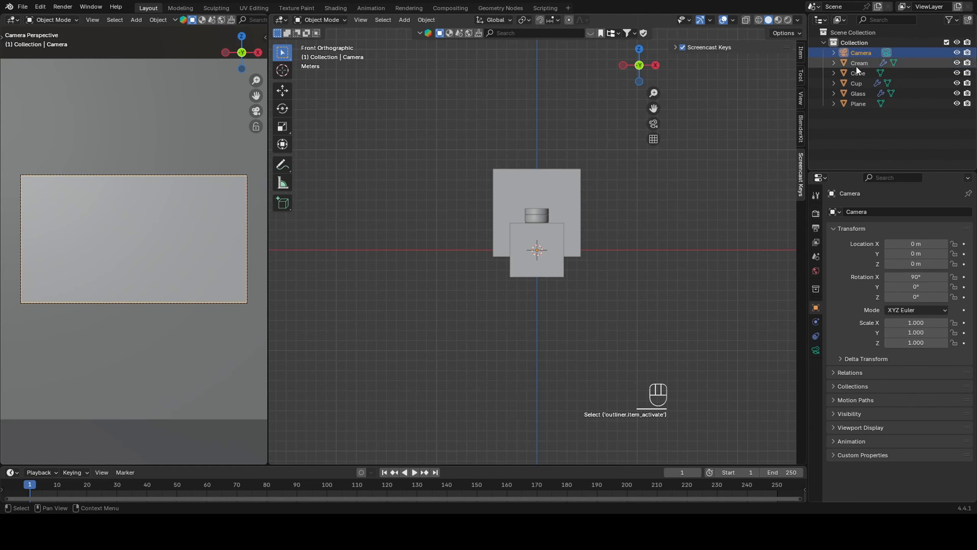
pyautogui.moveTo(631, 227); pyautogui.dragTo(577, 232, button='middle')
pyautogui.press('g')
pyautogui.press('y')
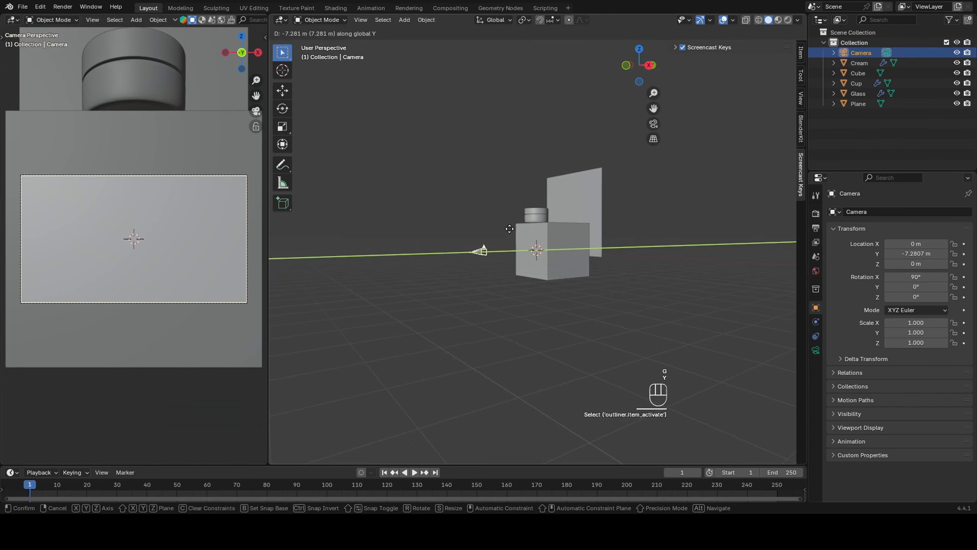
pyautogui.click(501, 229)
# Step: Raise the camera along the Z axis to a height of about 3.348 m so the jar is inside its frame
pyautogui.press('g')
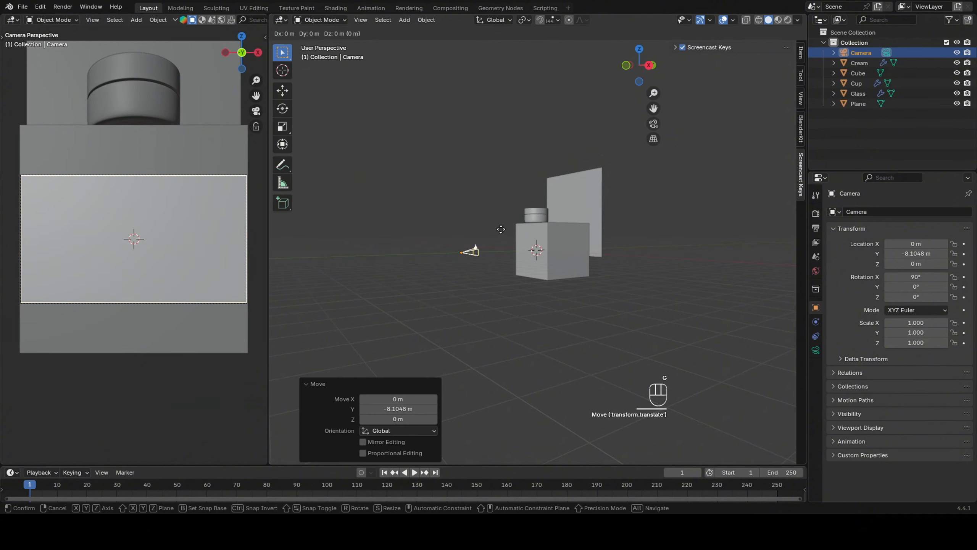
pyautogui.press('x')
pyautogui.press('z')
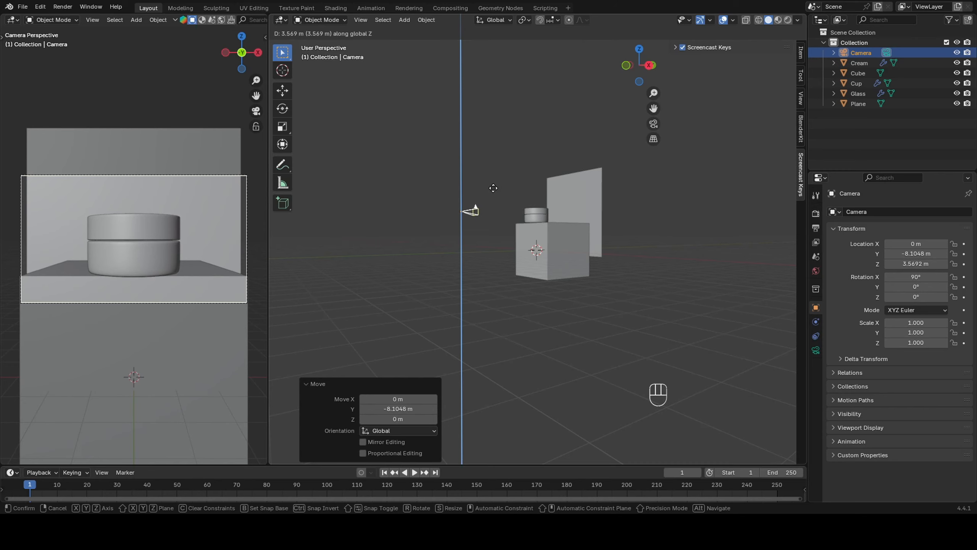
pyautogui.click(493, 187)
pyautogui.press('g')
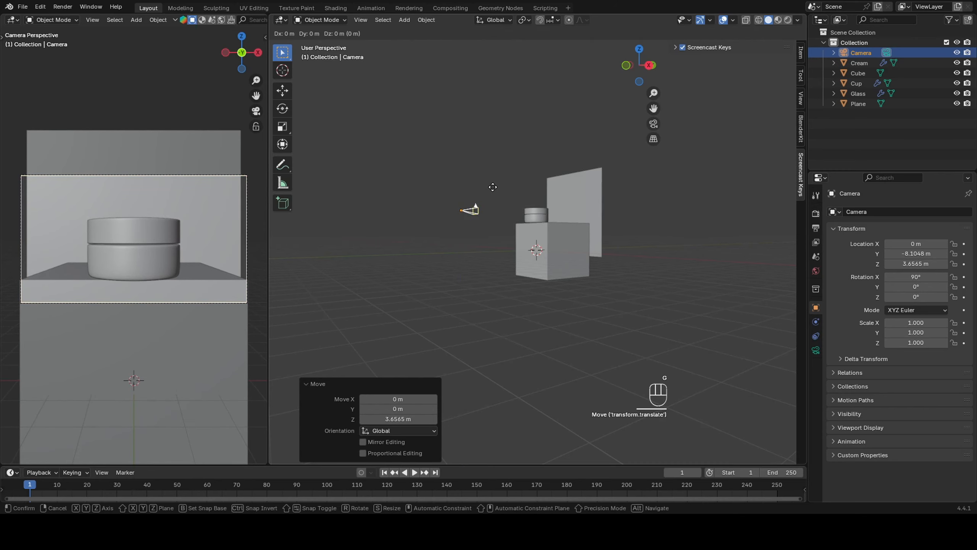
pyautogui.press('z')
pyautogui.click(493, 191)
# Step: Pull the camera about 4.083 m farther back from the jar along the Y axis
pyautogui.press('g')
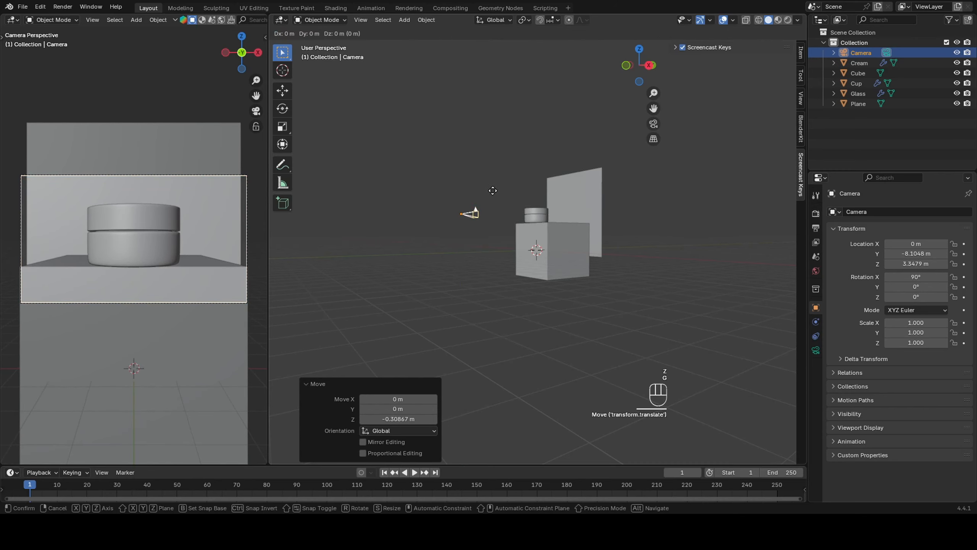
pyautogui.press('y')
pyautogui.click(446, 207)
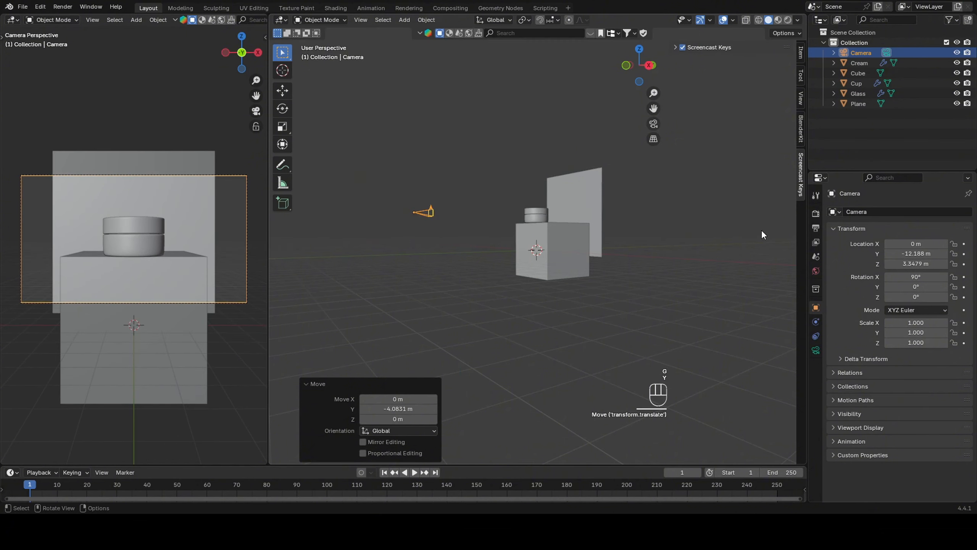
# Step: Set the camera's focal length to 76 mm and deselect the camera
pyautogui.click(821, 348)
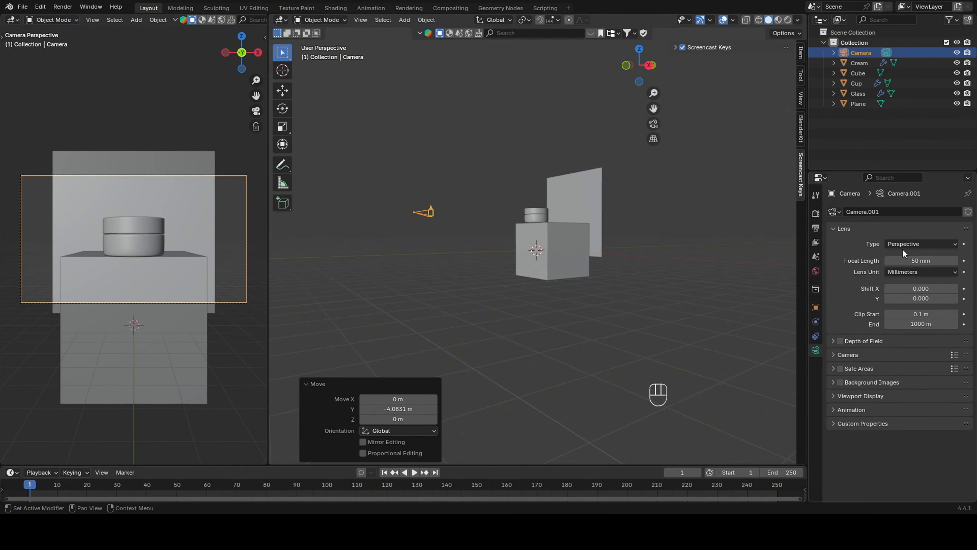
pyautogui.moveTo(906, 261); pyautogui.dragTo(928, 261)
pyautogui.click(653, 292)
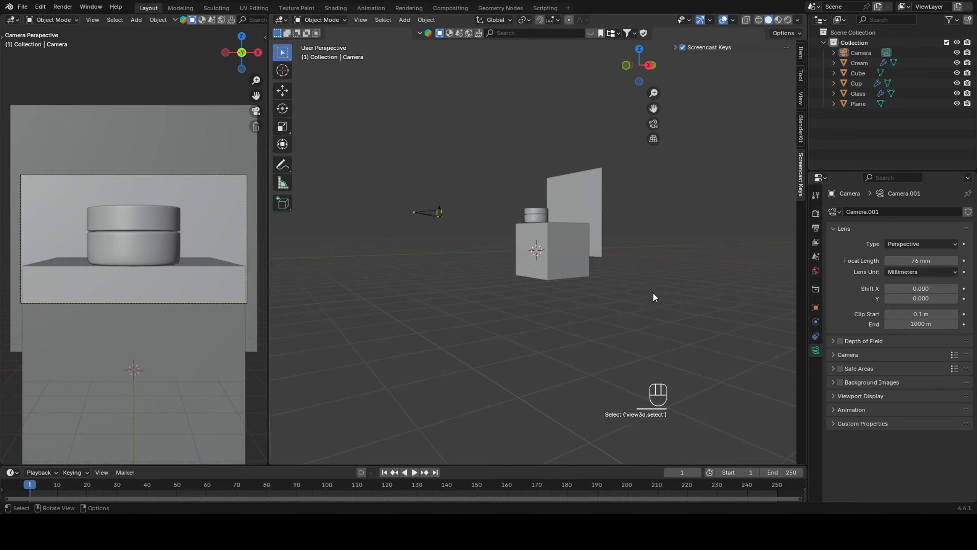
# Step: Select the jar's glass body on top of the pedestal
pyautogui.moveTo(651, 233); pyautogui.dragTo(695, 227, button='middle')
pyautogui.scroll(5, 611, 232)
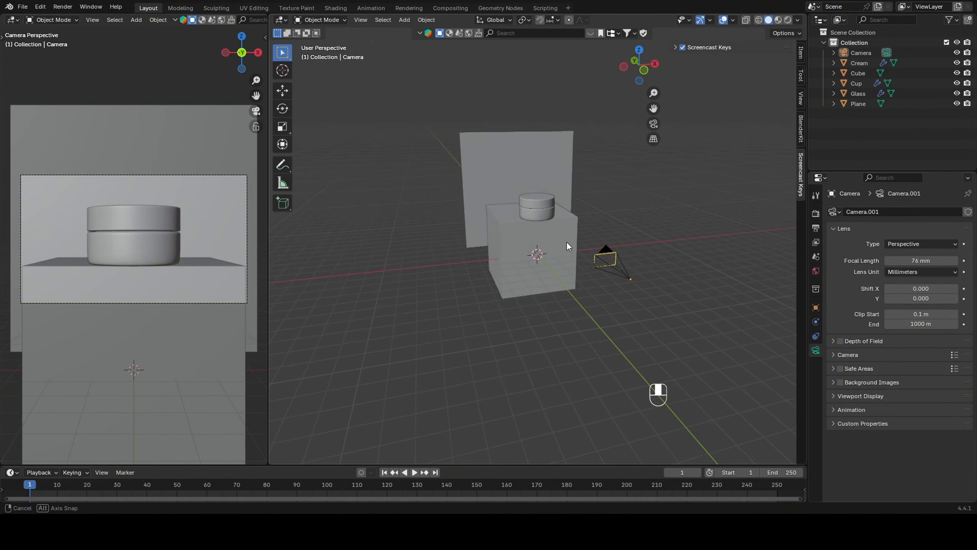
pyautogui.click(561, 197)
pyautogui.moveTo(631, 215)
pyautogui.mouseDown(button='middle')
pyautogui.moveTo(647, 203)
pyautogui.moveTo(641, 191)
pyautogui.moveTo(618, 203)
pyautogui.mouseUp(button='middle')
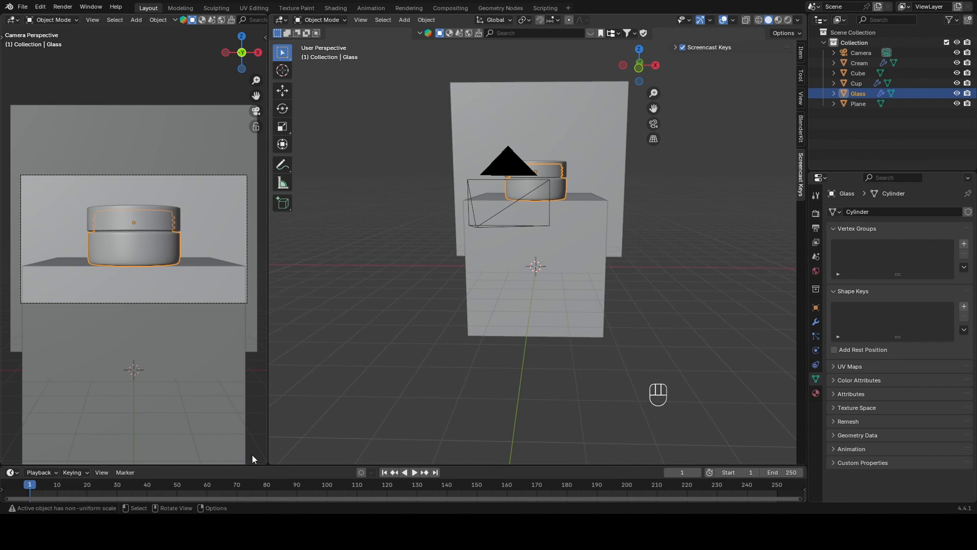
# Step: Replace the timeline with an enlarged Shader Editor and show the material properties of the jar's glass body
pyautogui.click(12, 473)
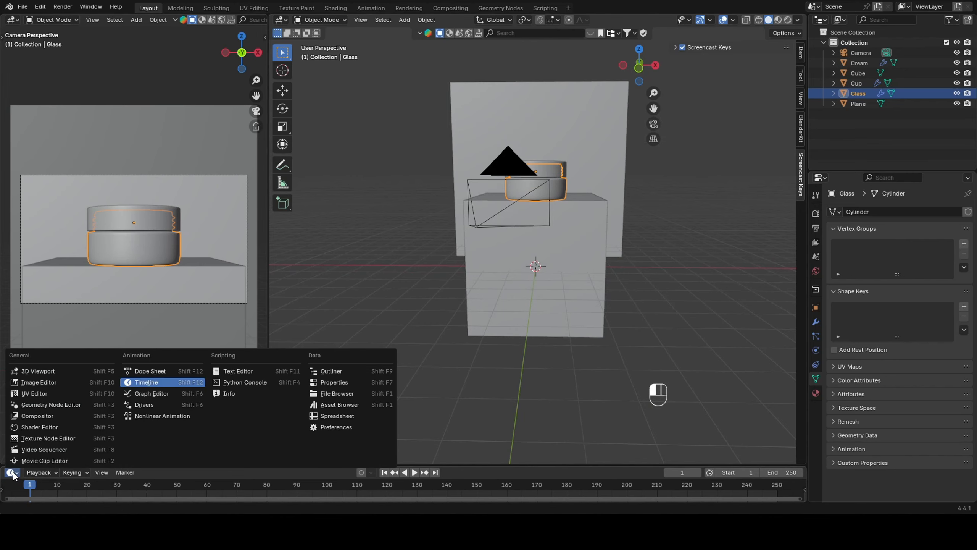
pyautogui.click(44, 426)
pyautogui.moveTo(448, 465); pyautogui.dragTo(463, 365)
pyautogui.moveTo(708, 183); pyautogui.dragTo(680, 187, button='middle')
pyautogui.scroll(2, 696, 171)
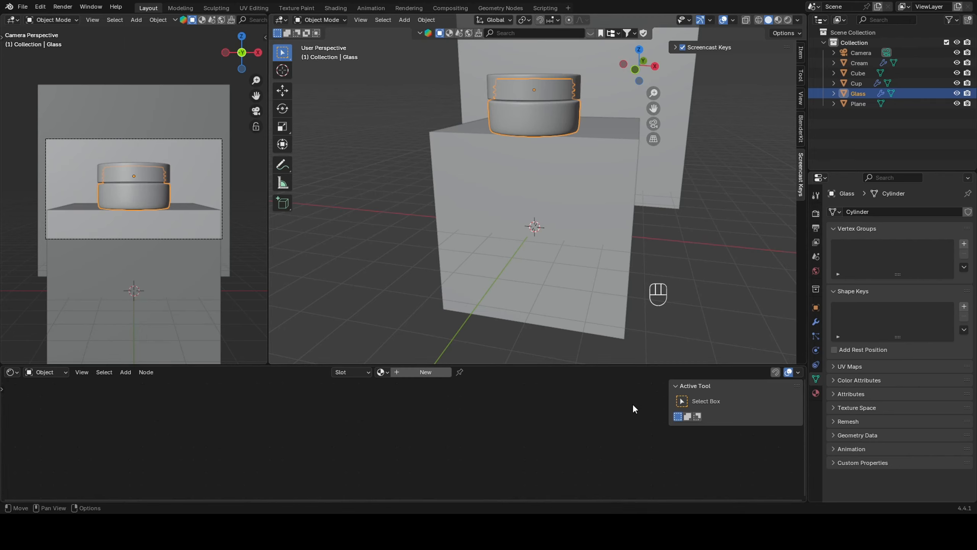
pyautogui.click(816, 393)
pyautogui.click(13, 372)
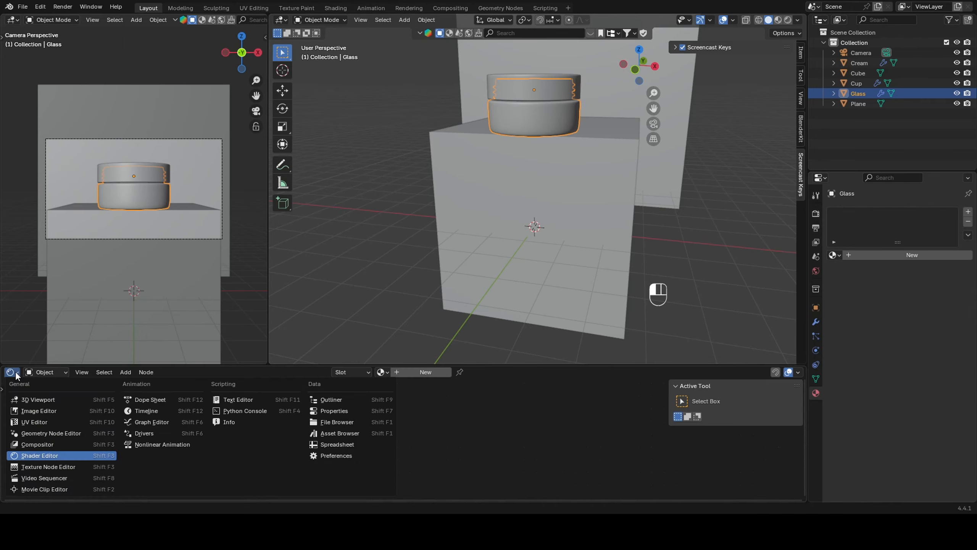
pyautogui.click(35, 454)
# Step: Try to add a Glass BSDF node for the jar body in the empty Shader Editor
pyautogui.rightClick(428, 429)
pyautogui.moveTo(428, 430)
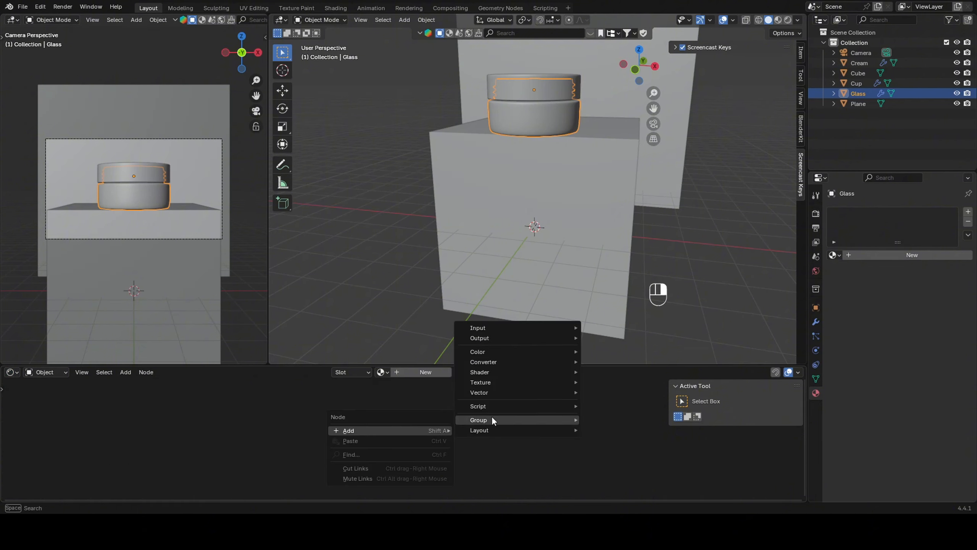
pyautogui.moveTo(489, 372)
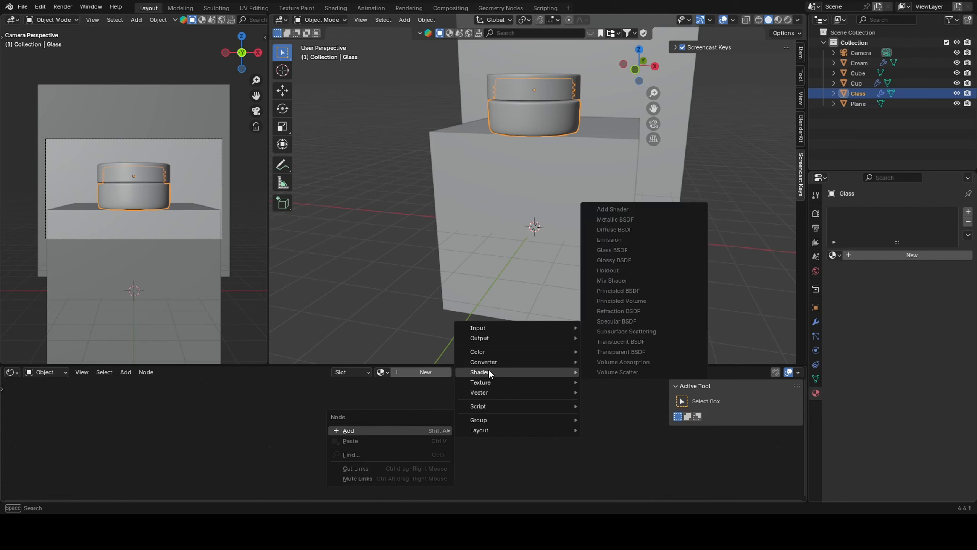
pyautogui.click(474, 447)
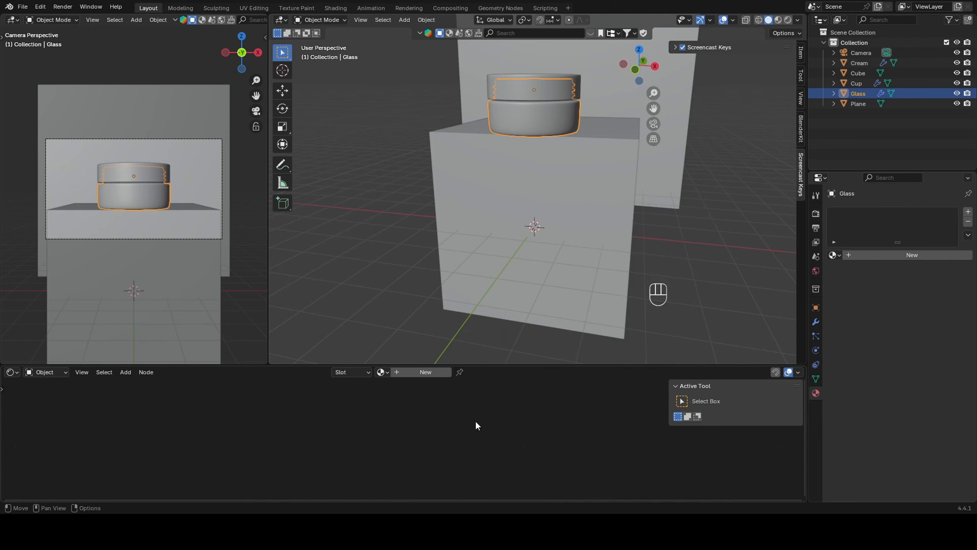
pyautogui.hotkey('shift', 'a')
pyautogui.click(459, 383)
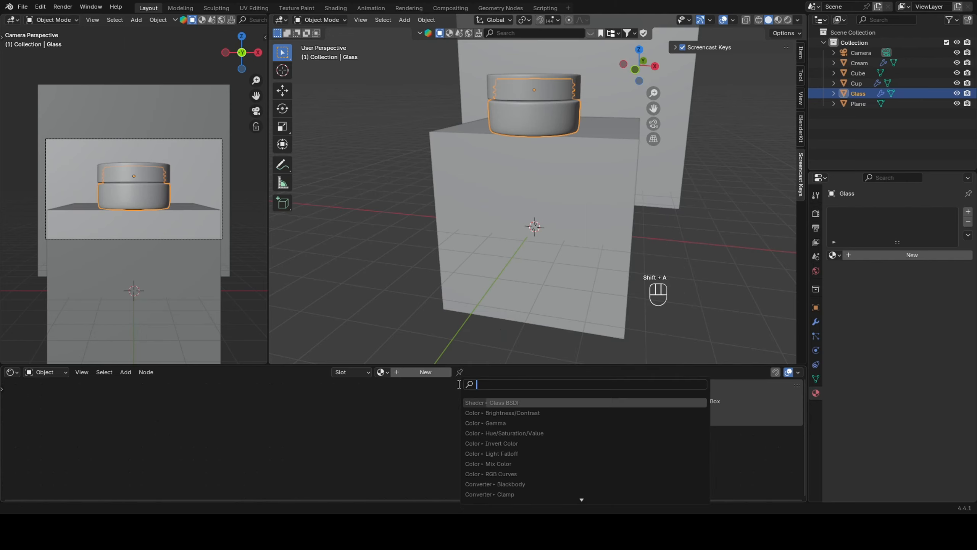
pyautogui.write('glas')
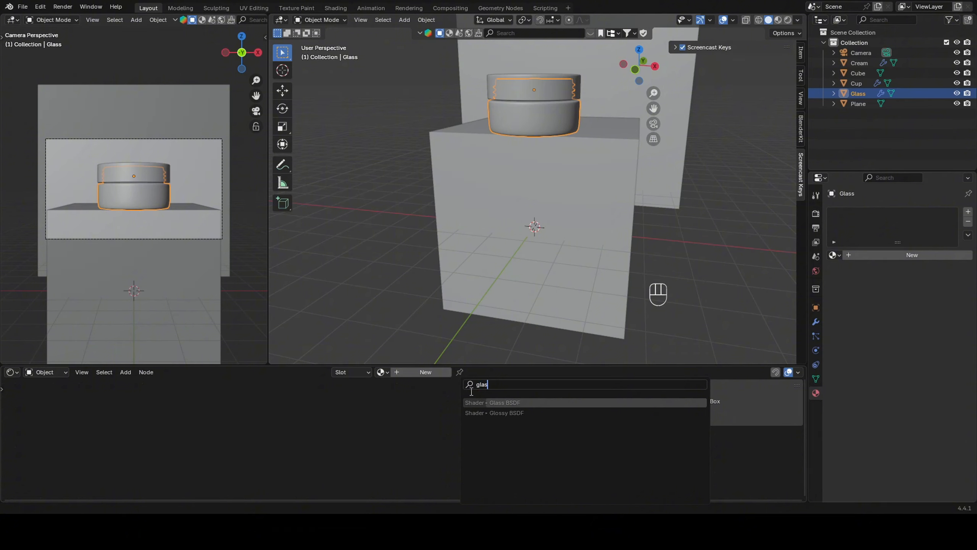
pyautogui.click(478, 403)
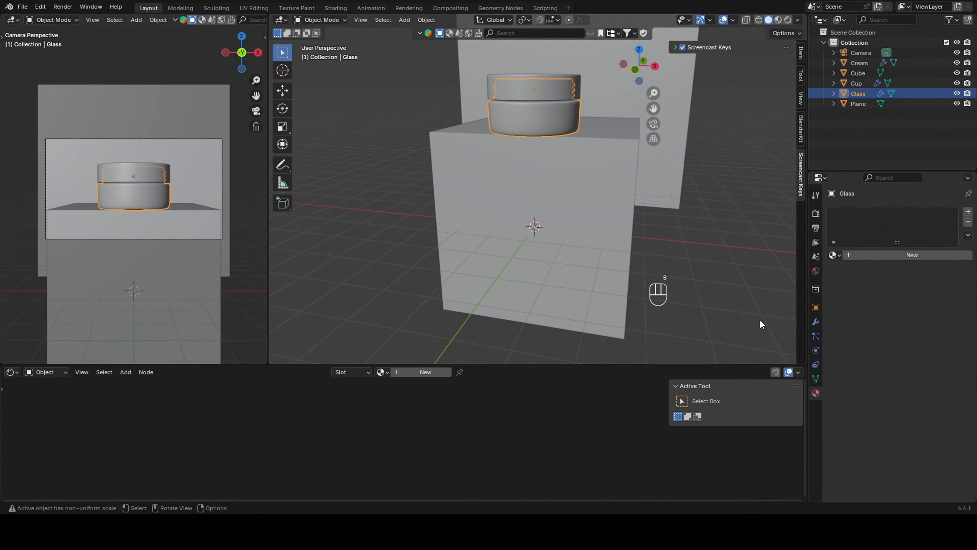
# Step: Create a new material for the jar's glass body
pyautogui.click(899, 251)
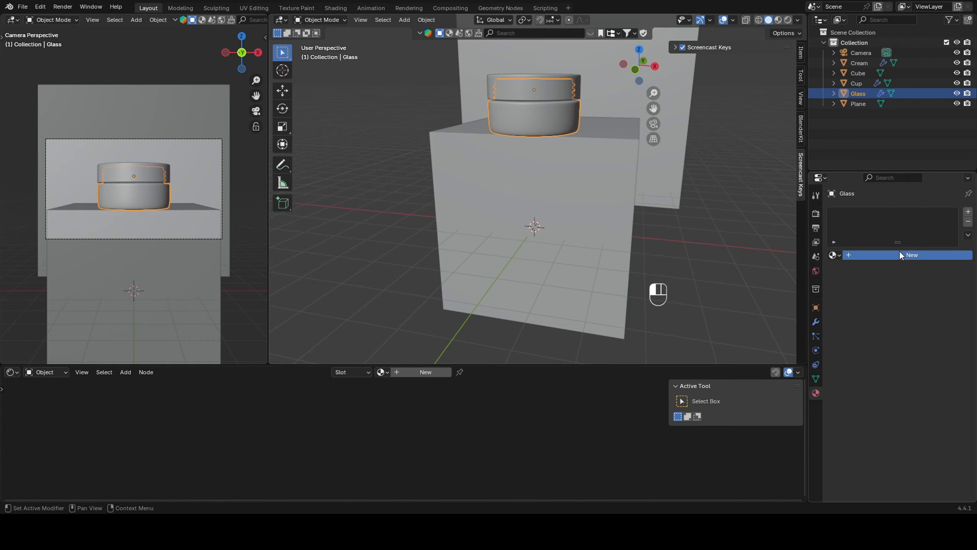
pyautogui.scroll(8, 417, 441)
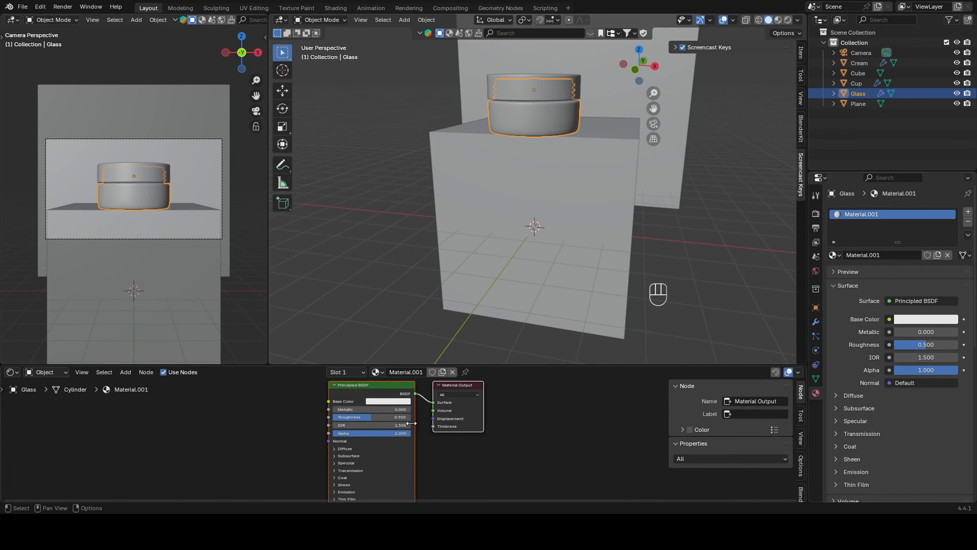
# Step: Replace the Principled BSDF in the jar body's material with a Glass BSDF node connected to the Material Output's Surface
pyautogui.click(376, 383)
pyautogui.press('x')
pyautogui.scroll(-1, 403, 400)
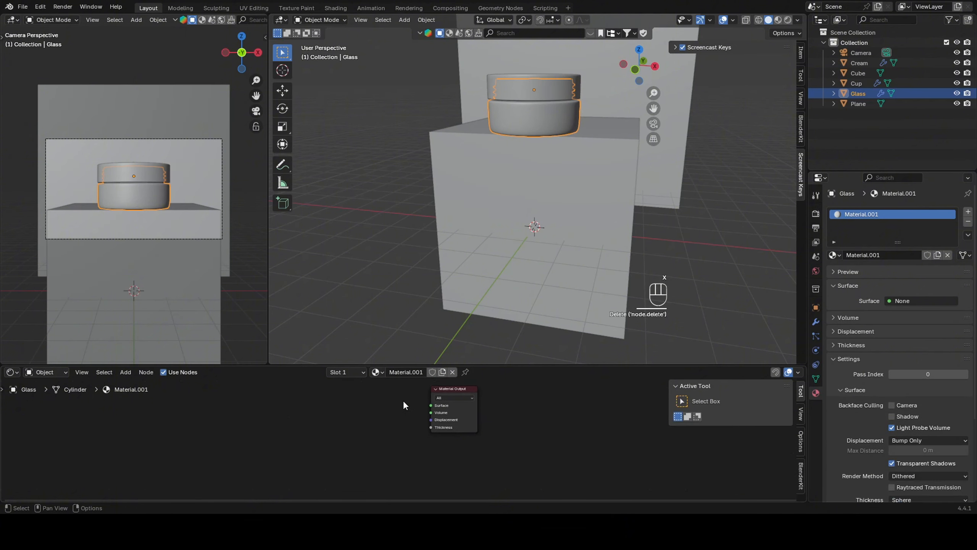
pyautogui.hotkey('shift', 'a')
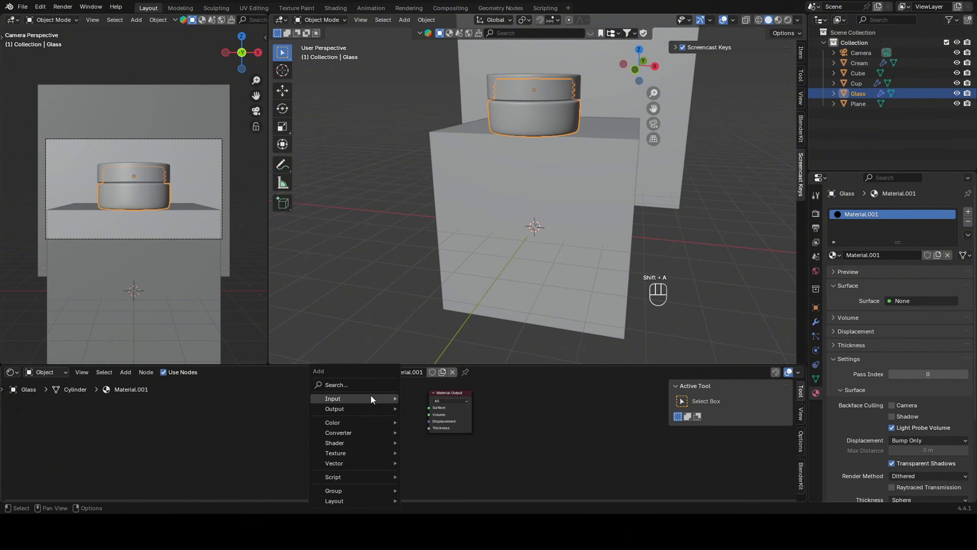
pyautogui.click(368, 385)
pyautogui.click(420, 404)
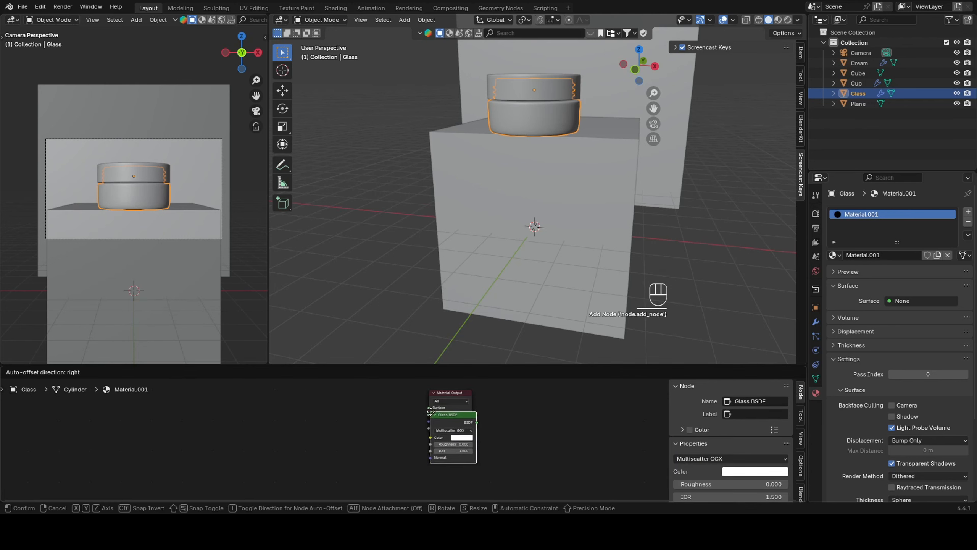
pyautogui.click(401, 431)
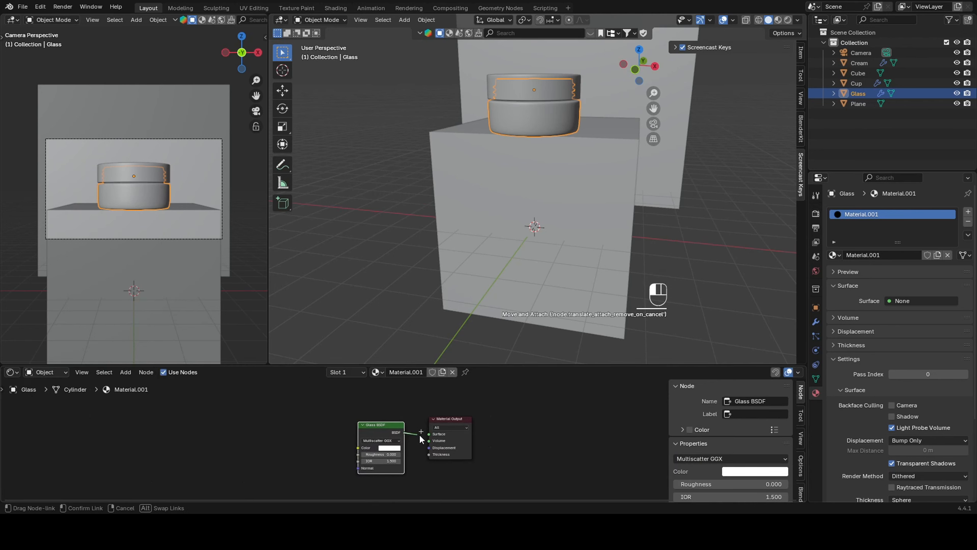
pyautogui.moveTo(421, 439); pyautogui.dragTo(428, 435)
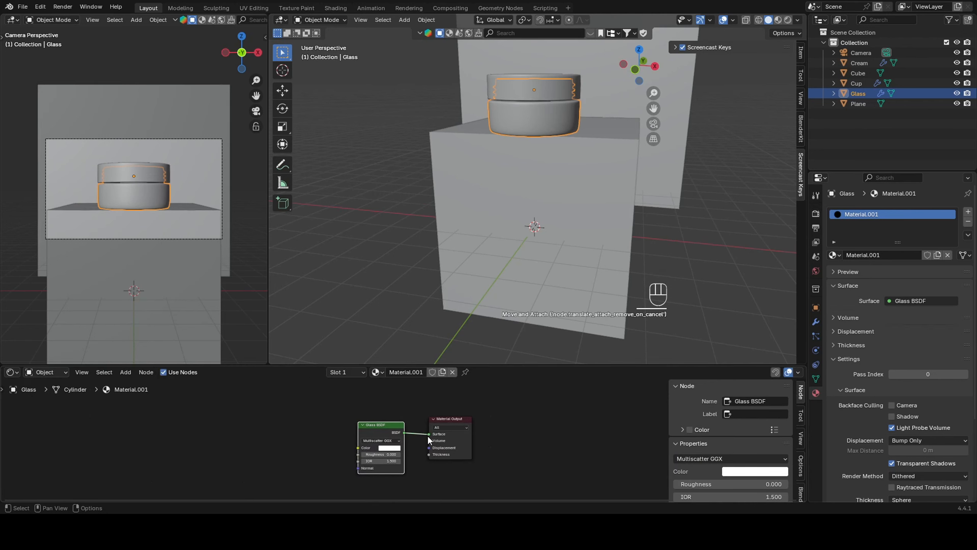
pyautogui.click(201, 20)
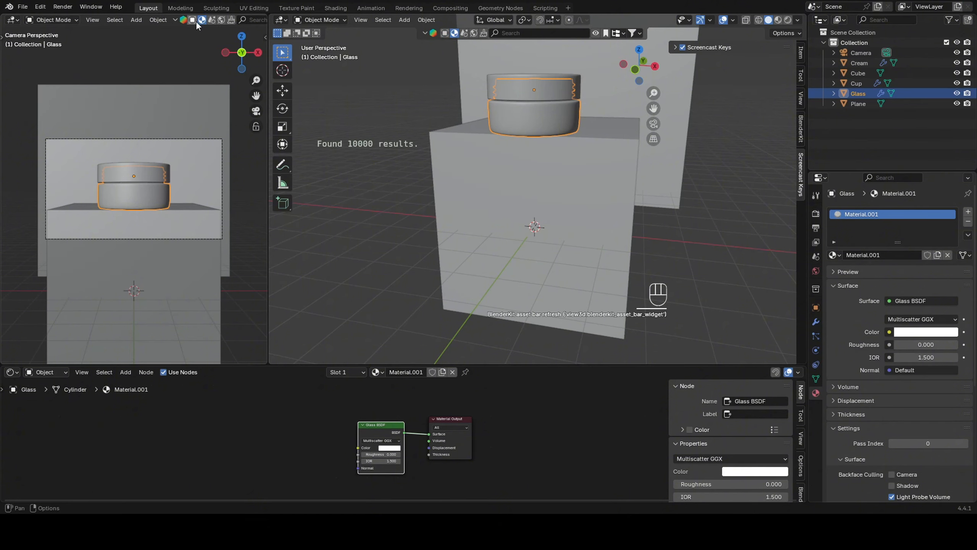
pyautogui.click(550, 66)
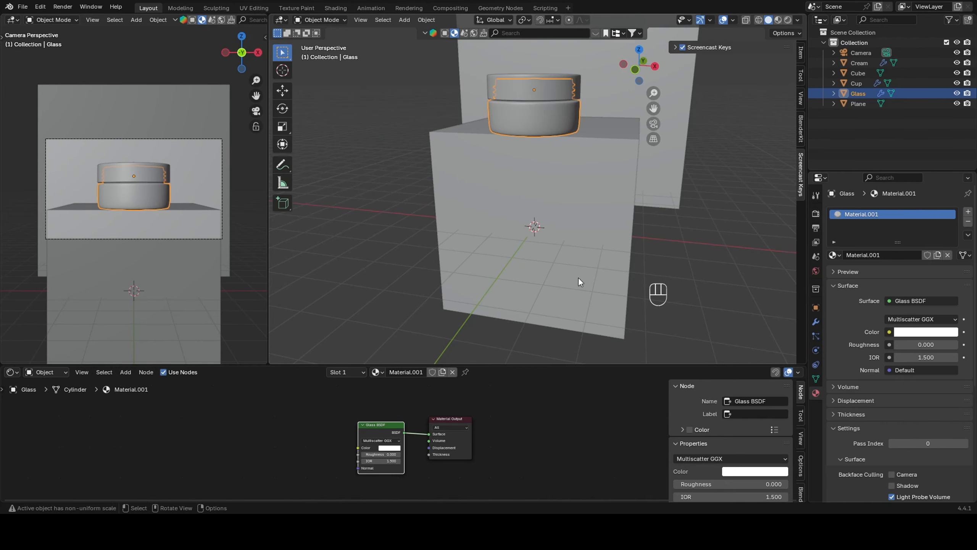
pyautogui.moveTo(578, 278); pyautogui.dragTo(611, 137, button='middle')
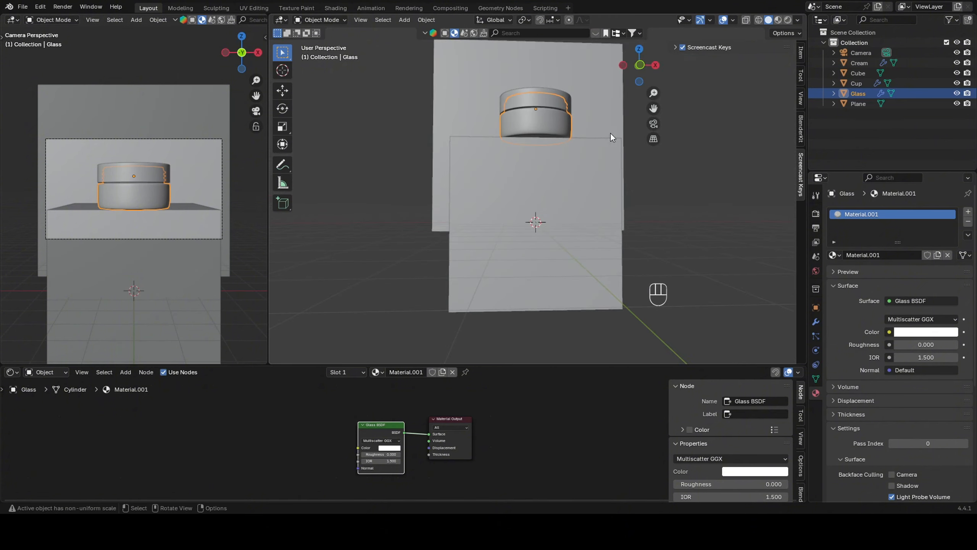
pyautogui.click(536, 431)
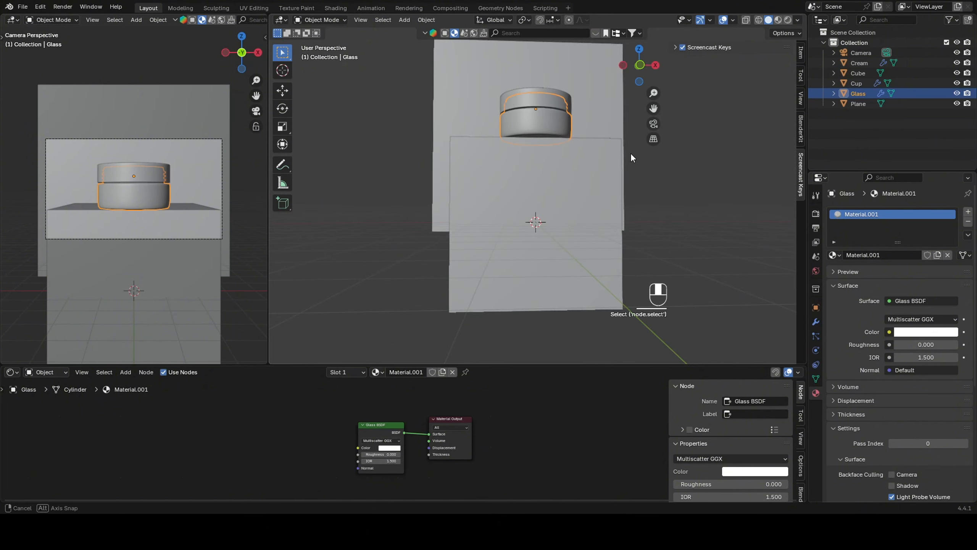
pyautogui.moveTo(631, 153); pyautogui.dragTo(612, 170, button='middle')
# Step: Create a new material for the Cream object and give it a pale yellowish base color
pyautogui.click(866, 64)
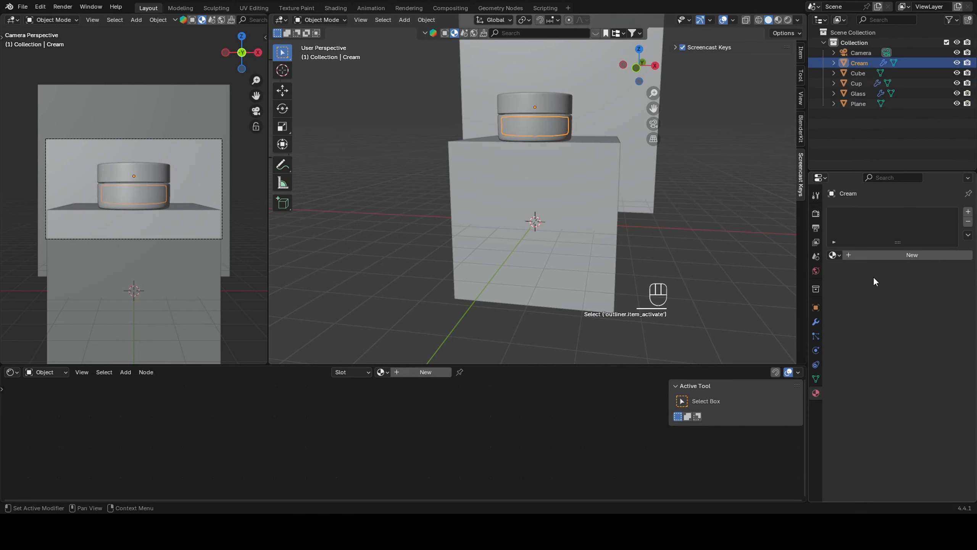
pyautogui.click(874, 257)
pyautogui.click(906, 320)
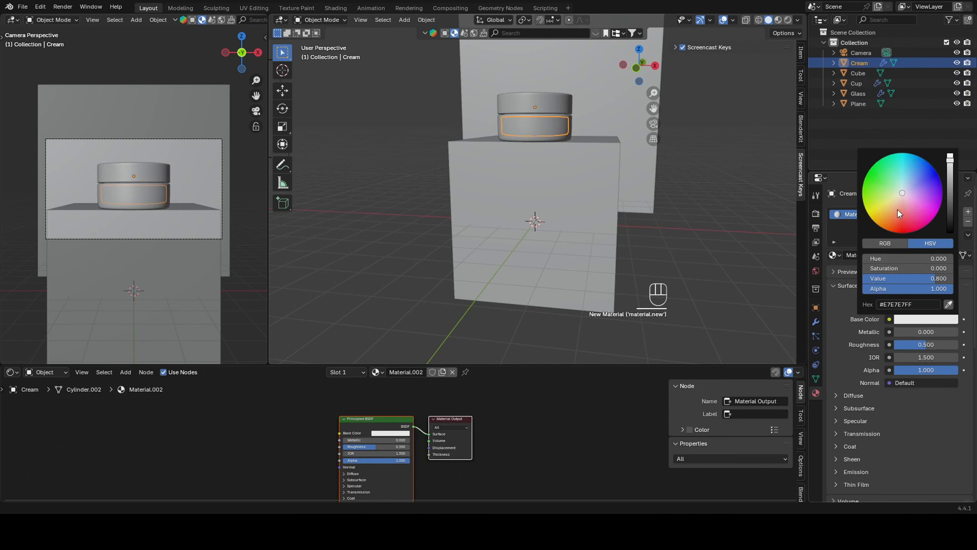
pyautogui.moveTo(898, 209); pyautogui.dragTo(892, 198)
pyautogui.click(730, 234)
# Step: Create a new material for the jar's lid and give it a blue base color
pyautogui.click(535, 102)
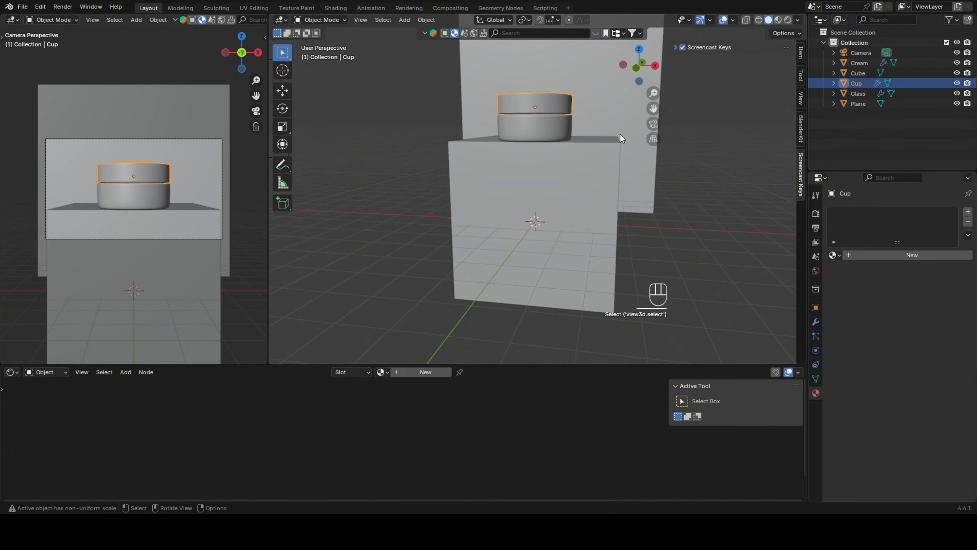
pyautogui.click(881, 256)
pyautogui.click(912, 316)
pyautogui.moveTo(909, 193); pyautogui.dragTo(922, 179)
# Step: Narrow the camera viewport slightly and switch it to Rendered shading
pyautogui.scroll(-2, 671, 210)
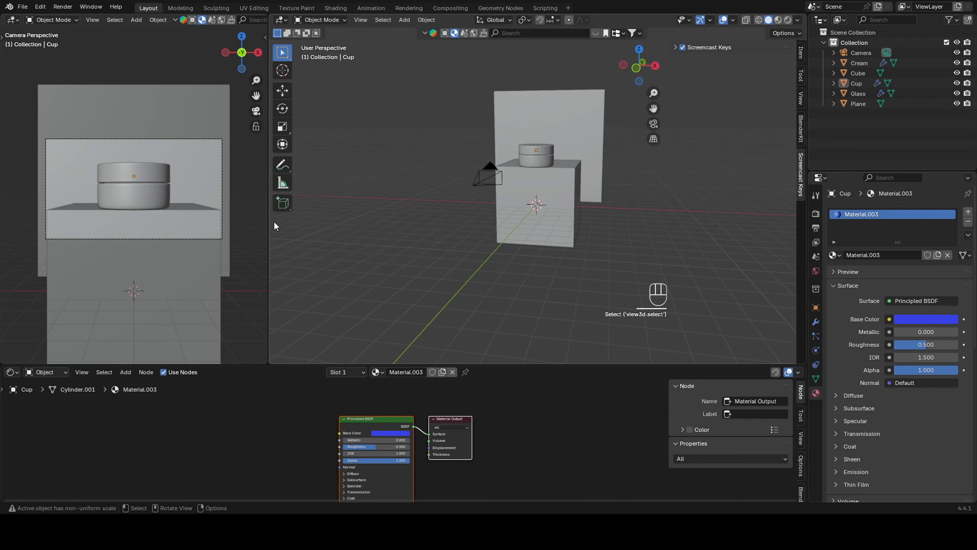
pyautogui.moveTo(268, 162); pyautogui.dragTo(653, 142)
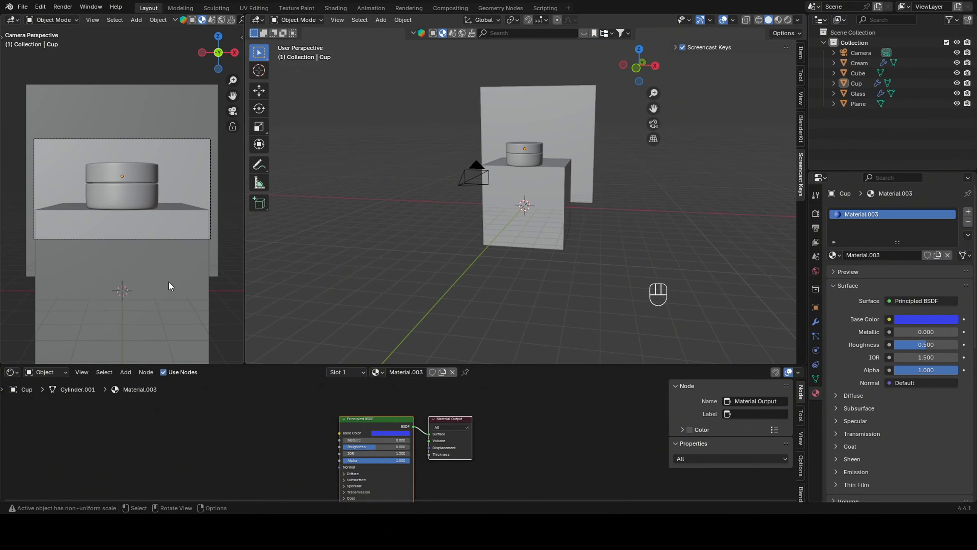
pyautogui.click(170, 286)
pyautogui.press('z')
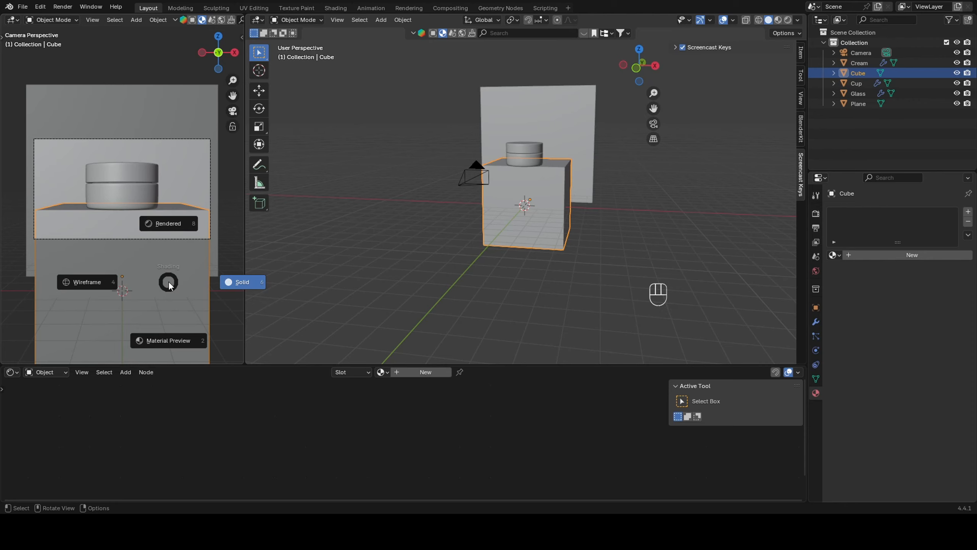
pyautogui.click(168, 227)
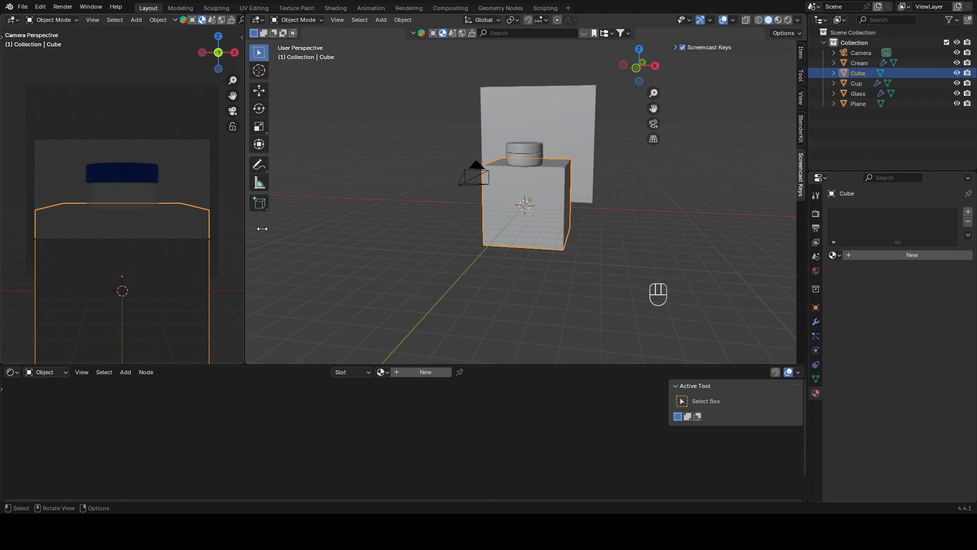
# Step: Add a spot light and raise it about 9.5 m along Z so it shines down on the jar
pyautogui.click(622, 245)
pyautogui.moveTo(622, 239)
pyautogui.mouseDown(button='middle')
pyautogui.moveTo(624, 212)
pyautogui.moveTo(614, 223)
pyautogui.mouseUp(button='middle')
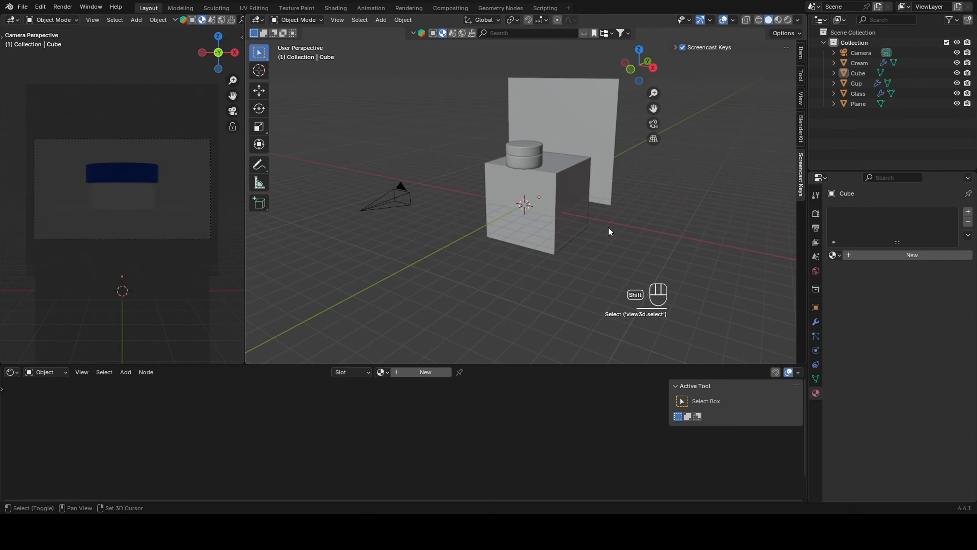
pyautogui.hotkey('shift', 'a')
pyautogui.moveTo(577, 365)
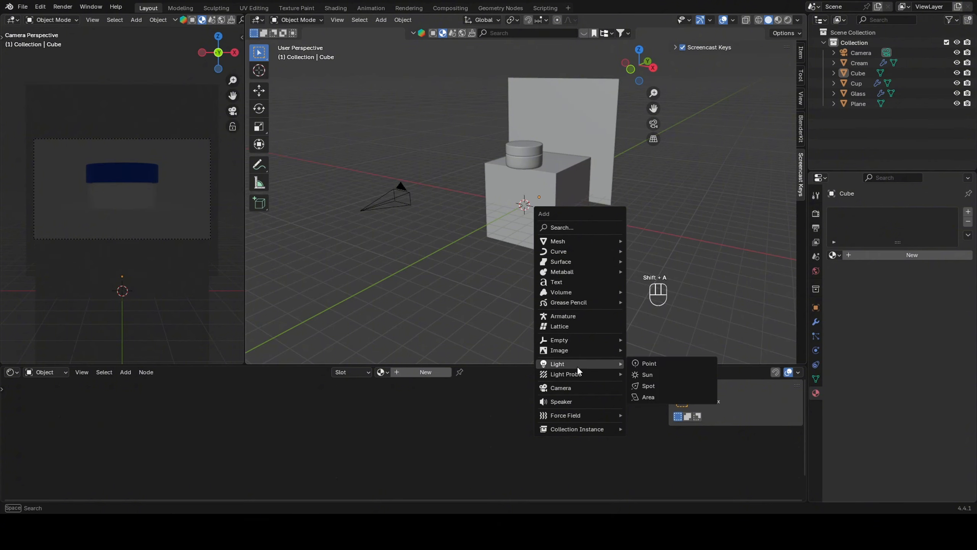
pyautogui.click(646, 386)
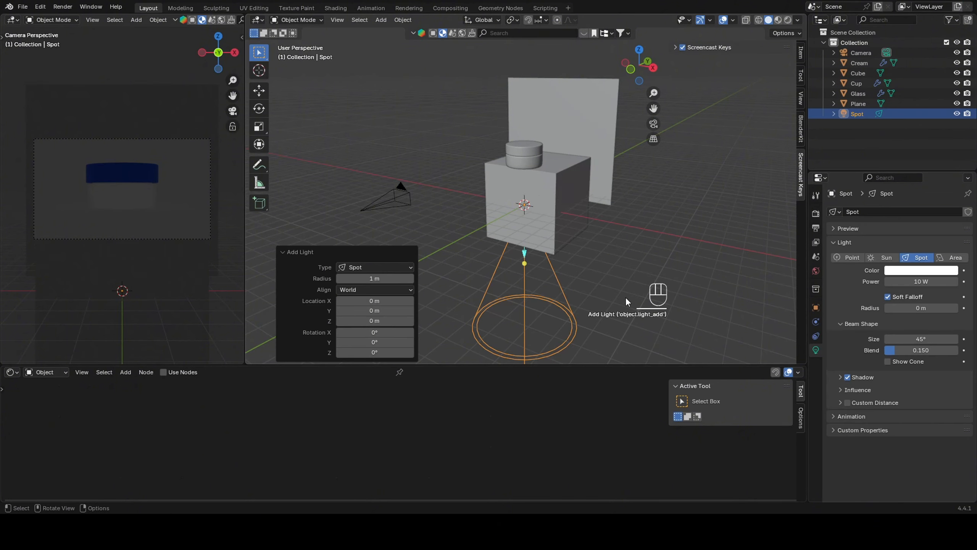
pyautogui.press('g')
pyautogui.press('z')
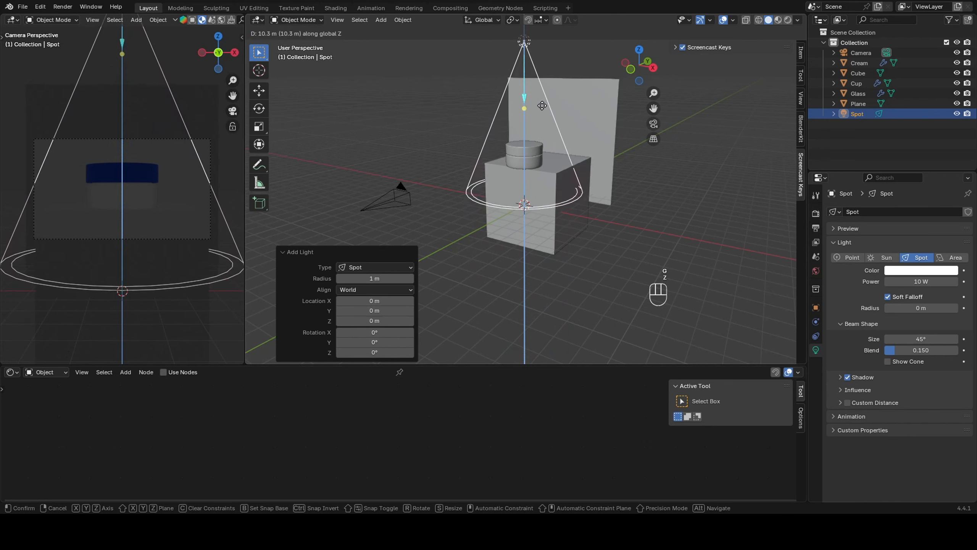
pyautogui.click(540, 119)
# Step: Set the spot light's power to 1000 W
pyautogui.moveTo(541, 256); pyautogui.dragTo(597, 237, button='middle')
pyautogui.click(900, 281)
pyautogui.write('1000')
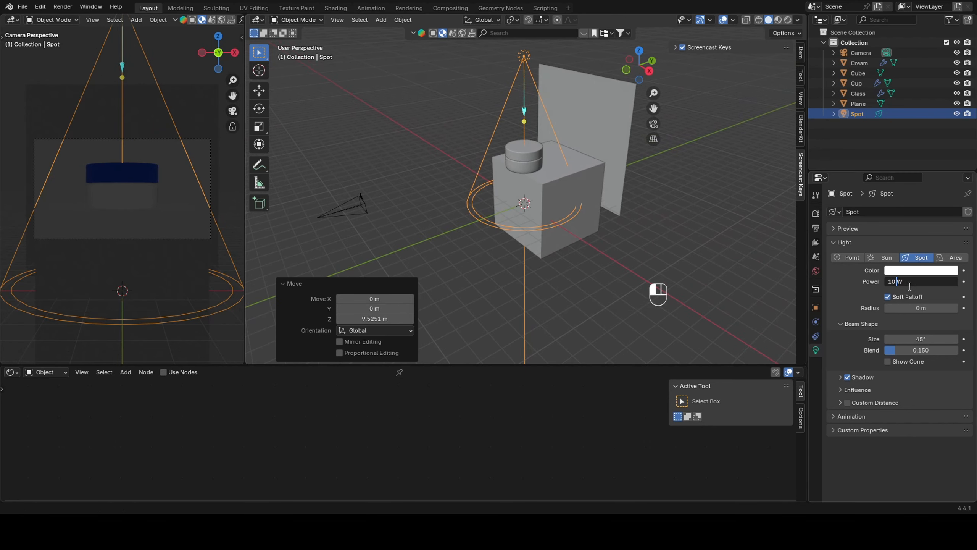
pyautogui.press('Return')
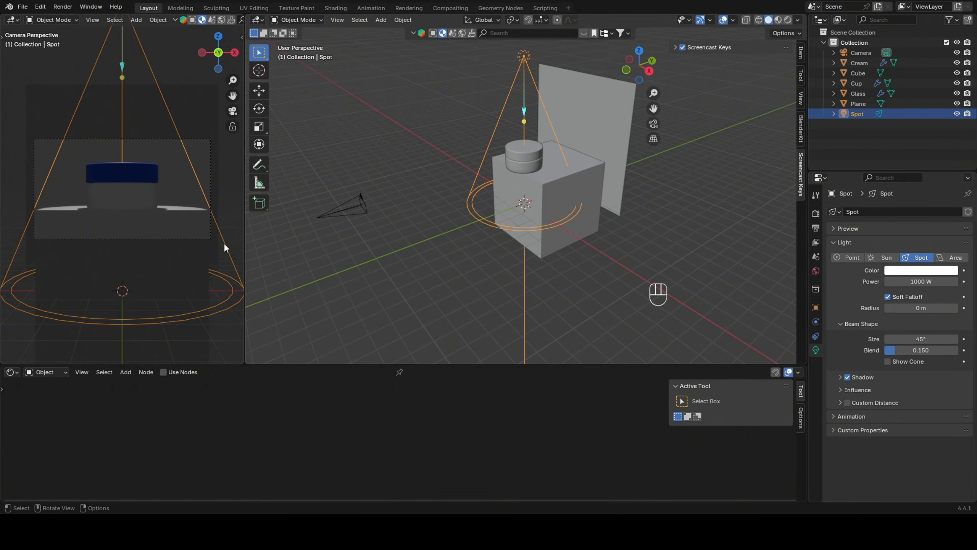
# Step: Switch the scene's render engine to Cycles
pyautogui.click(816, 213)
pyautogui.click(927, 212)
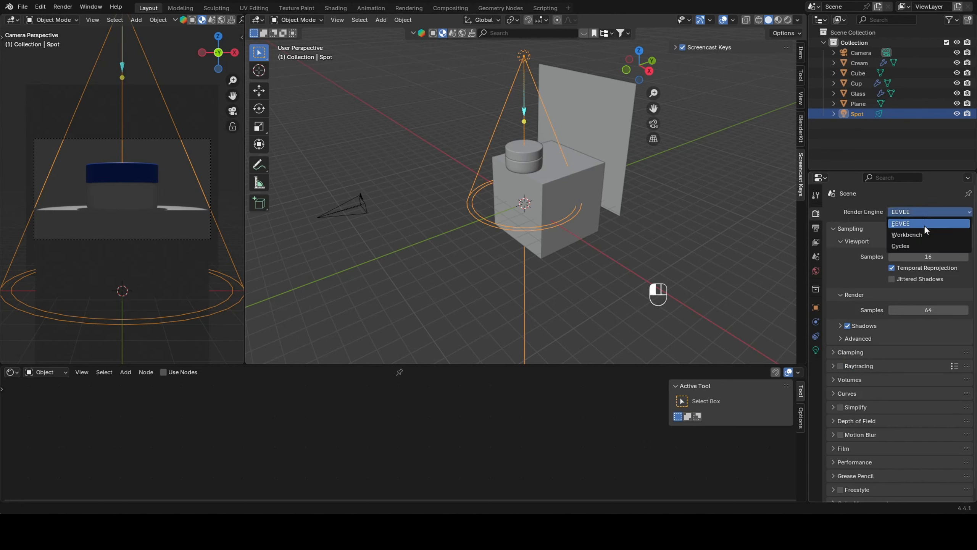
pyautogui.click(922, 243)
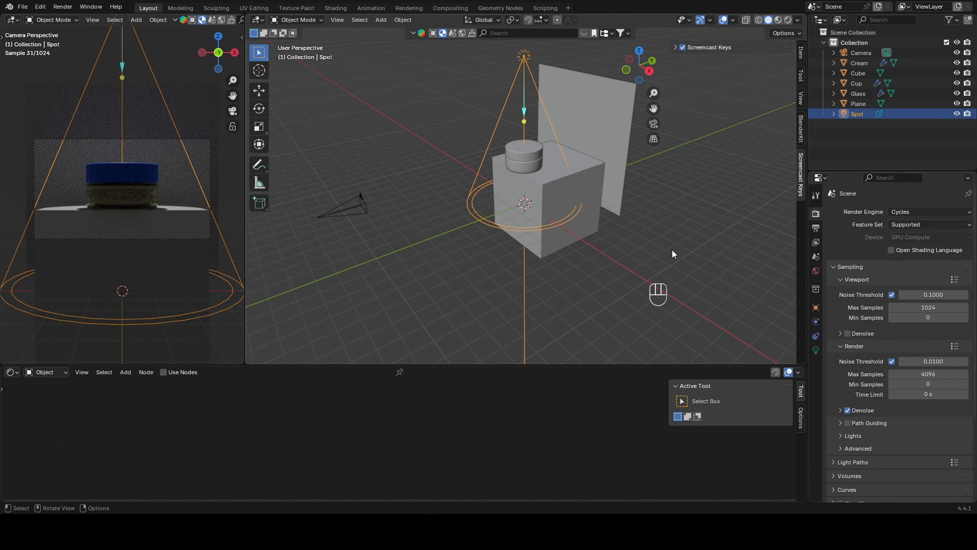
# Step: Add an area light and move it about -6.7 m along Y, in front of the pedestal
pyautogui.click(674, 215)
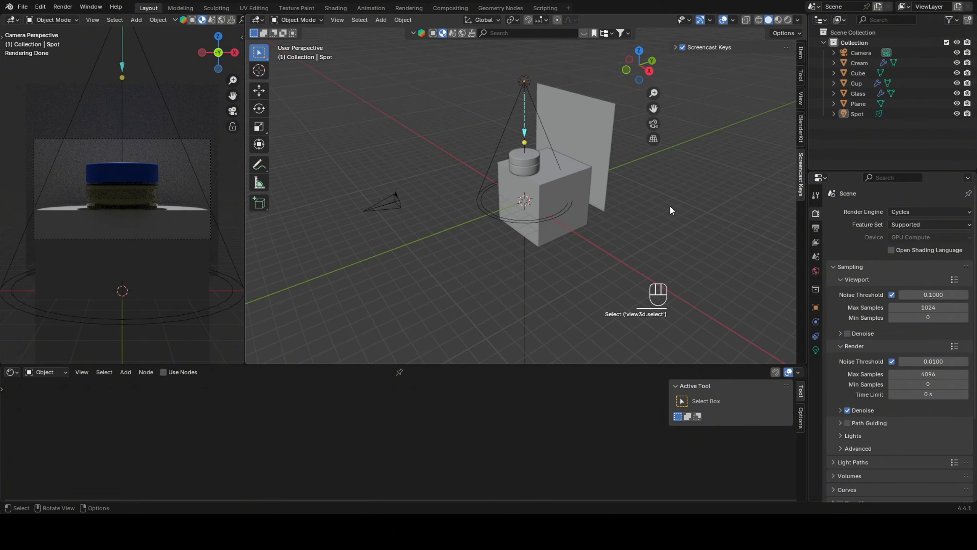
pyautogui.hotkey('shift', 'a')
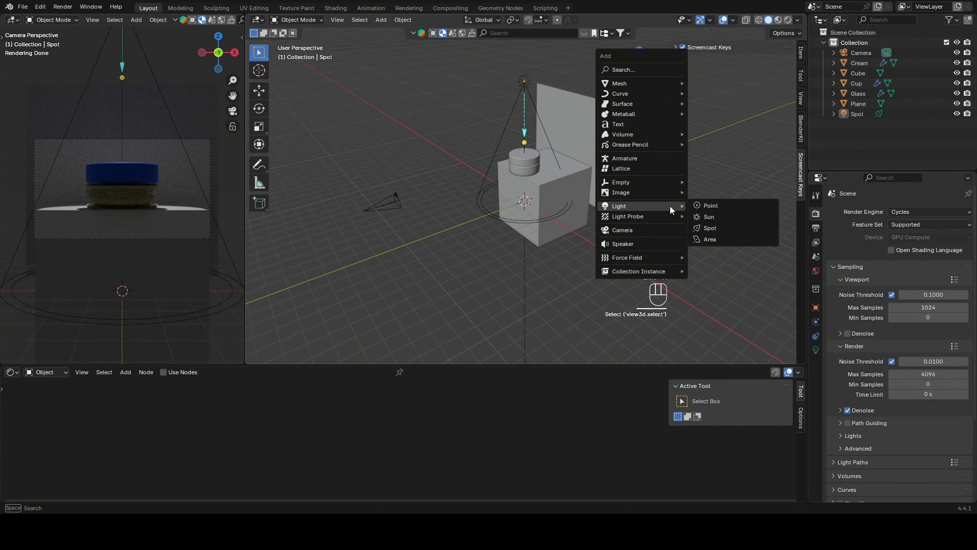
pyautogui.click(716, 236)
pyautogui.press('g')
pyautogui.press('y')
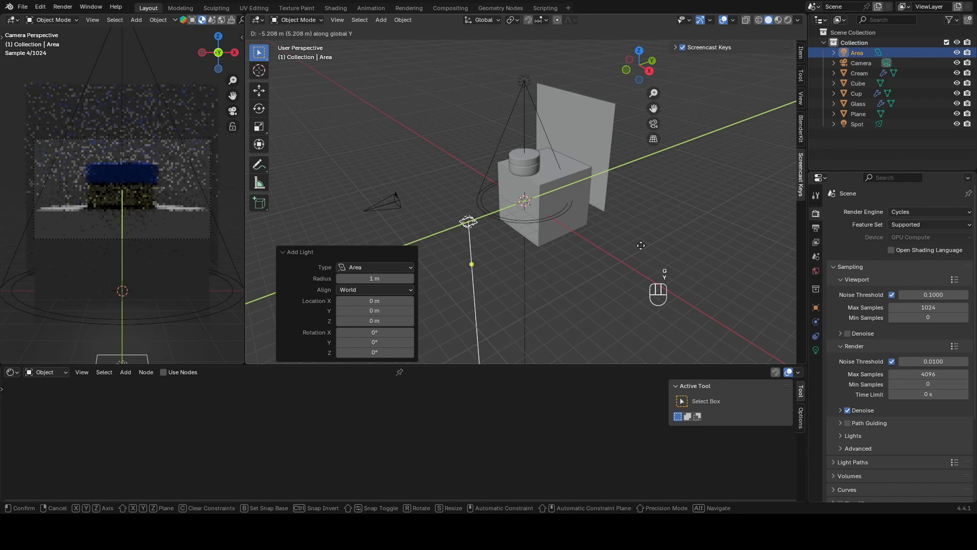
pyautogui.click(615, 254)
# Step: Position the area light about -7.5 m along X, raised above the camera and aimed at the jar, with a size of about 11.2 m
pyautogui.press('g')
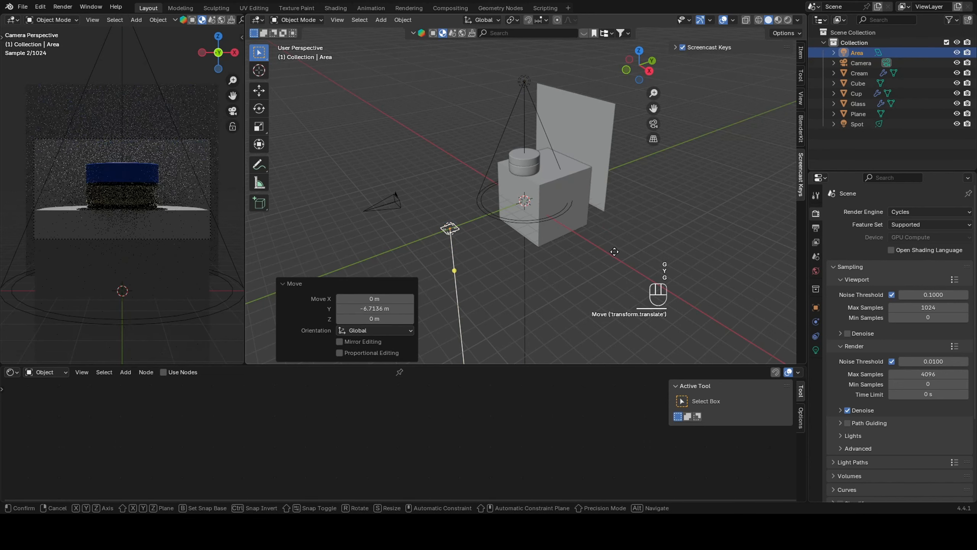
pyautogui.press('x')
pyautogui.click(532, 199)
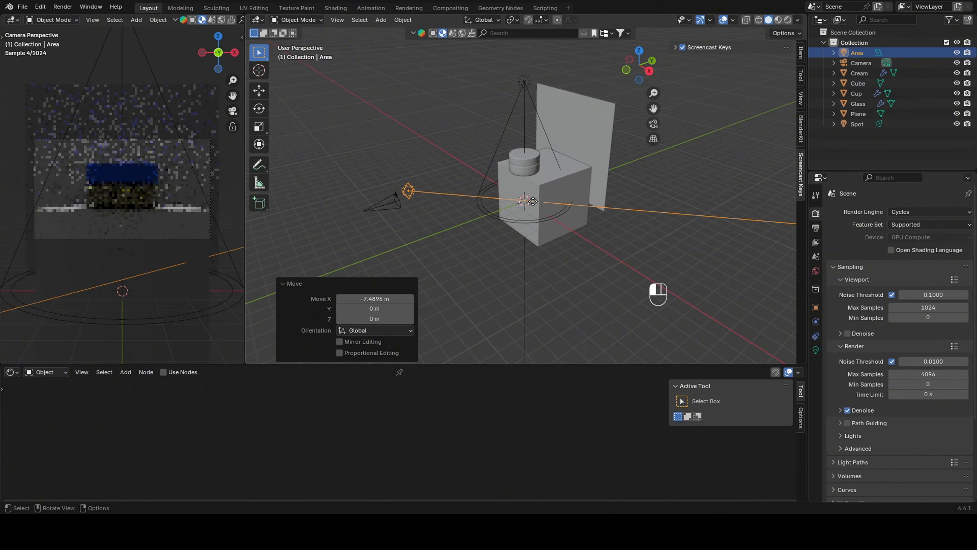
pyautogui.press('g')
pyautogui.press('z')
pyautogui.click(537, 147)
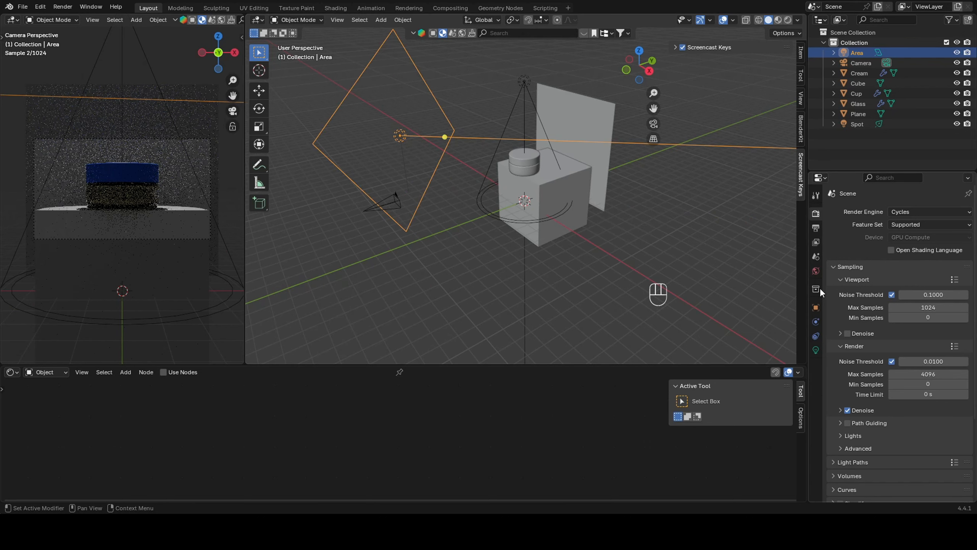
# Step: Set the area light's power to 1000 W
pyautogui.click(815, 349)
pyautogui.click(896, 281)
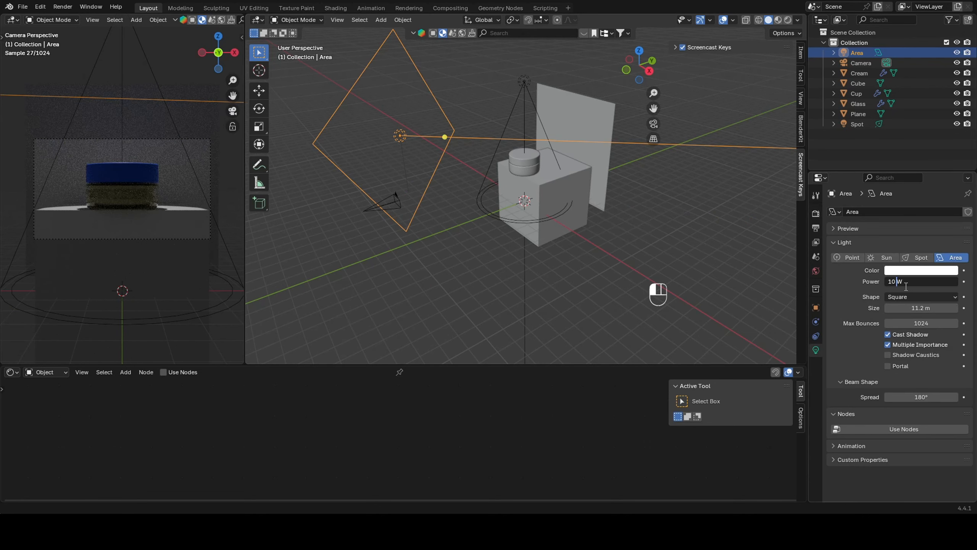
pyautogui.press('Left')
pyautogui.write('00')
pyautogui.press('Return')
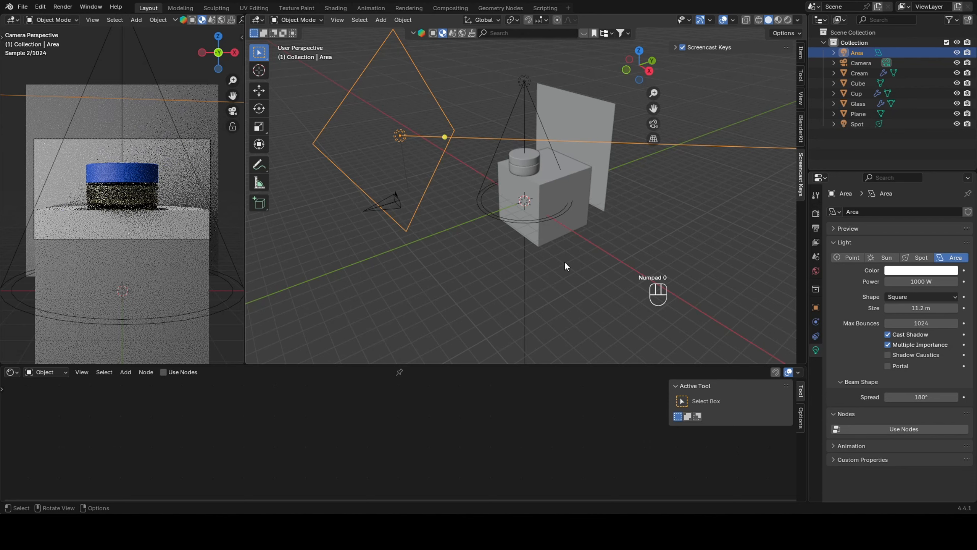
# Step: Give the pedestal cube a new material with a dark grey base color
pyautogui.click(558, 185)
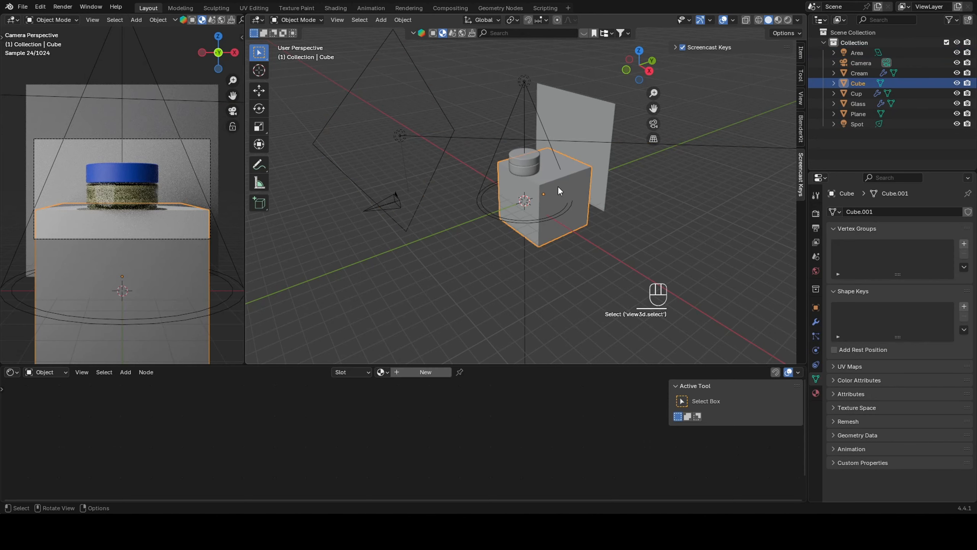
pyautogui.click(816, 392)
pyautogui.click(891, 255)
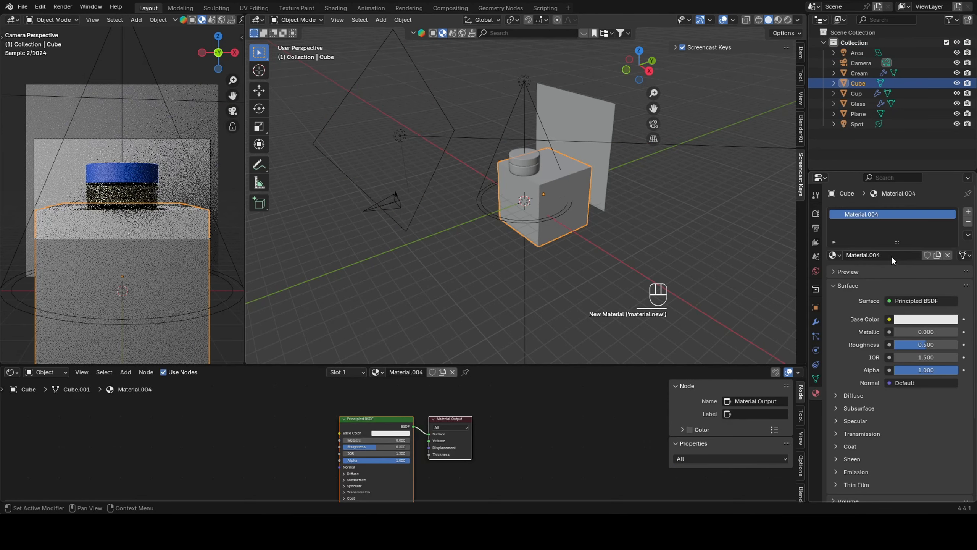
pyautogui.click(926, 319)
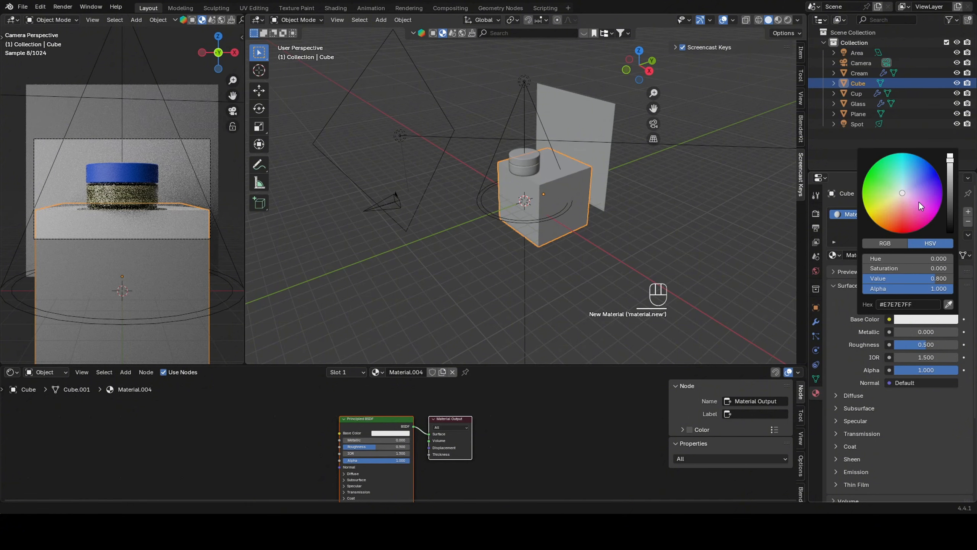
# Step: Give the backdrop plane behind the pedestal a new material with a black base color
pyautogui.click(598, 142)
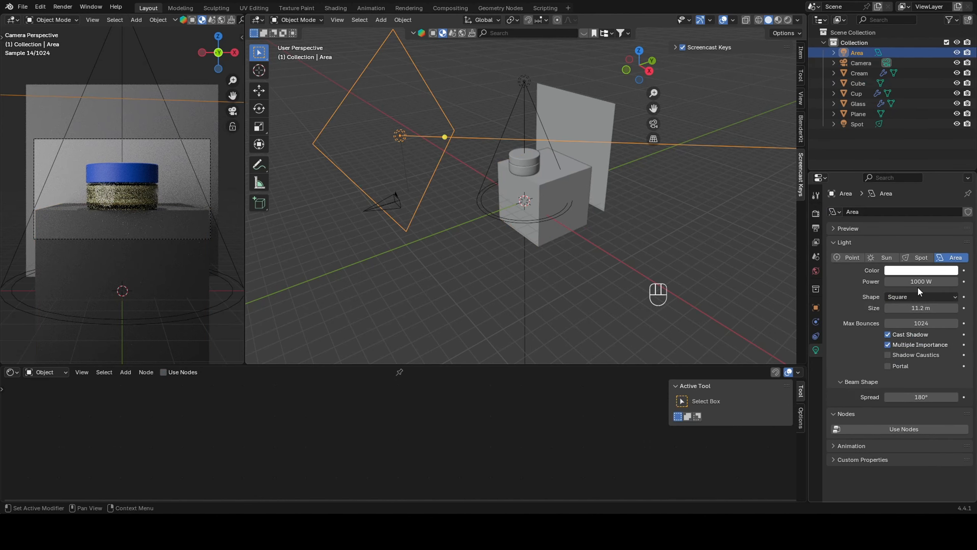
pyautogui.click(589, 121)
pyautogui.click(912, 255)
pyautogui.click(924, 319)
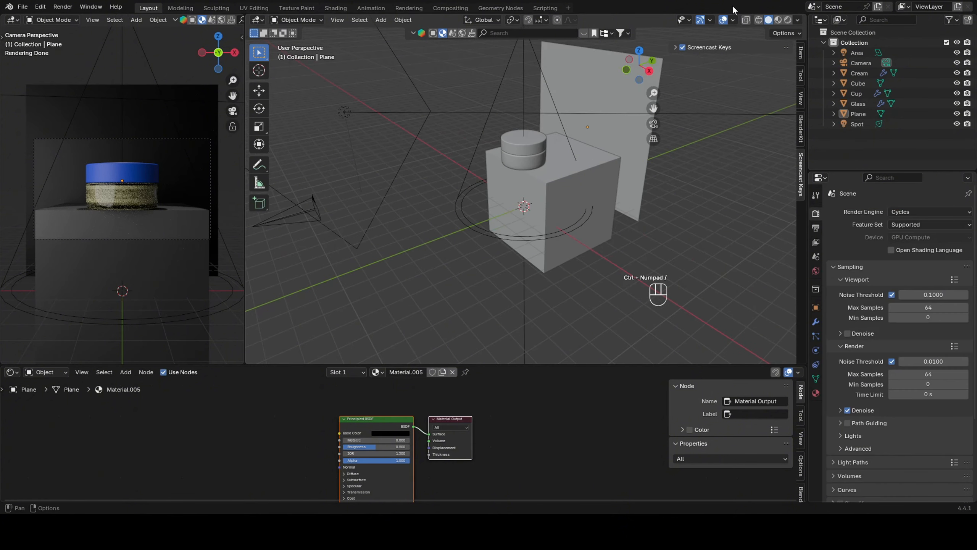
# Step: Change the lid material's base color to pale yellow and set its metallic value to 0.255
pyautogui.click(530, 157)
pyautogui.click(532, 146)
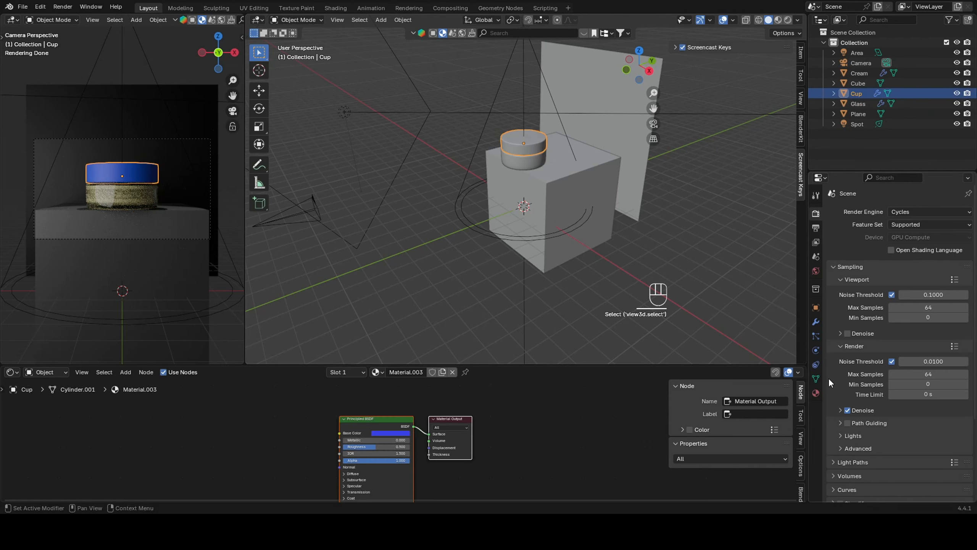
pyautogui.click(816, 394)
pyautogui.click(913, 320)
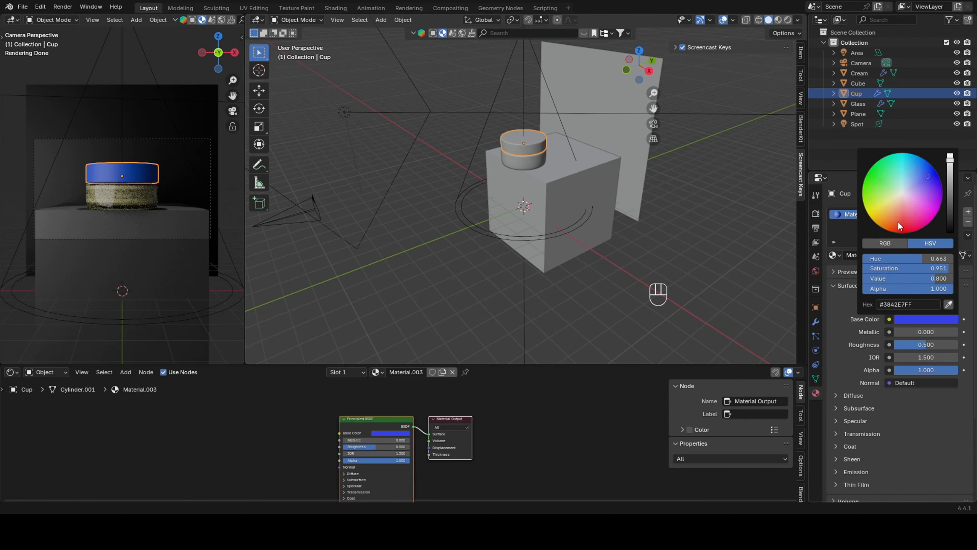
pyautogui.moveTo(905, 196); pyautogui.dragTo(891, 199)
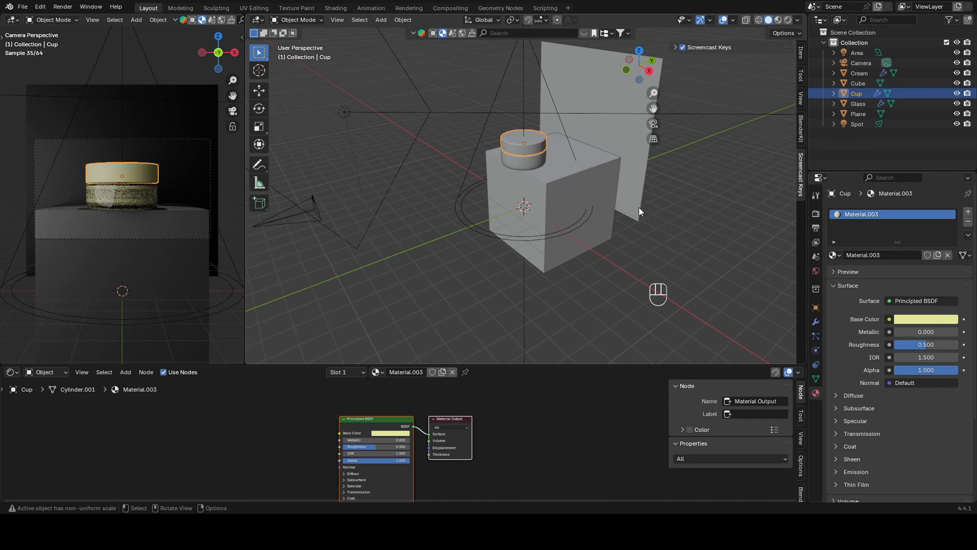
pyautogui.moveTo(388, 440)
pyautogui.mouseDown()
pyautogui.moveTo(417, 440)
pyautogui.moveTo(406, 439)
pyautogui.mouseUp()
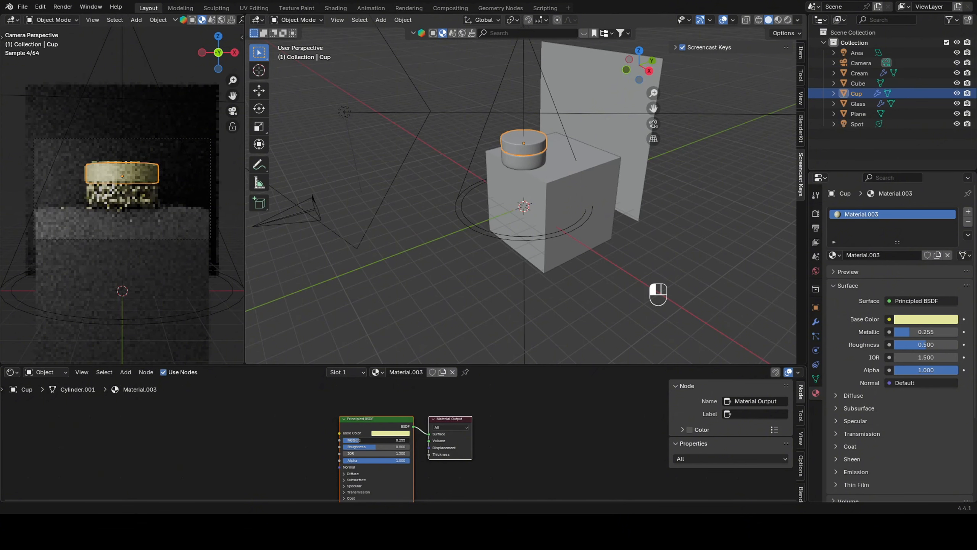
# Step: Set the roughness of the jar's Glass BSDF material to 0.244
pyautogui.click(529, 165)
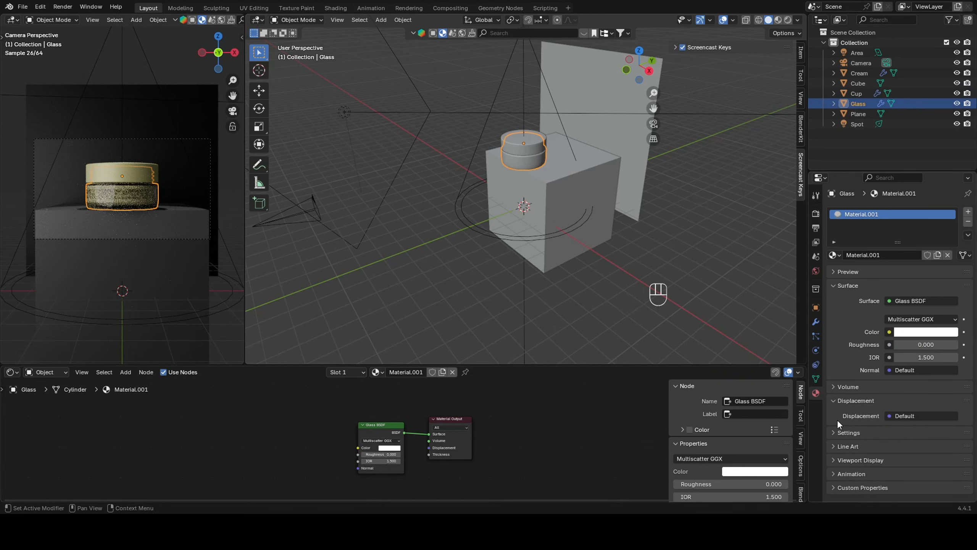
pyautogui.moveTo(918, 346); pyautogui.dragTo(935, 346)
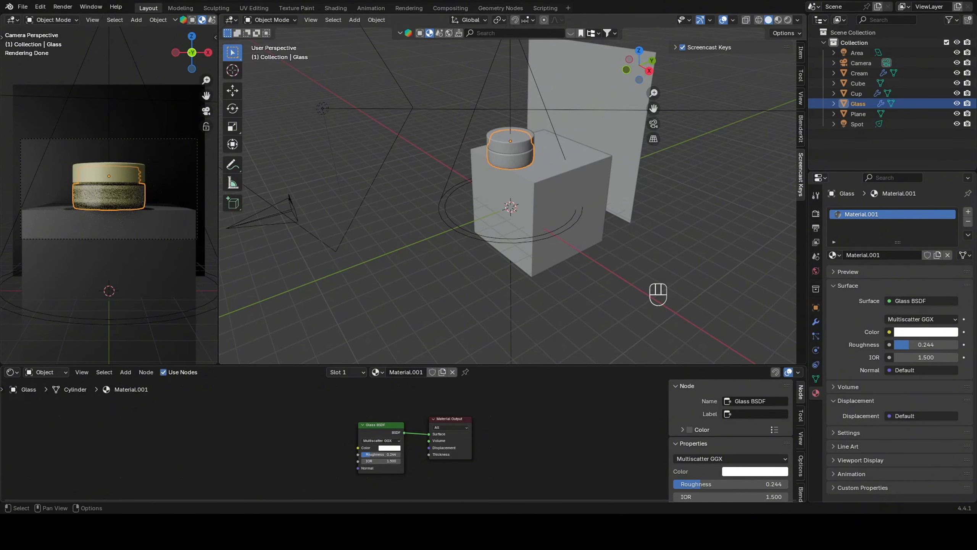
# Step: Raise the camera about 0.33 m along Z
pyautogui.click(861, 62)
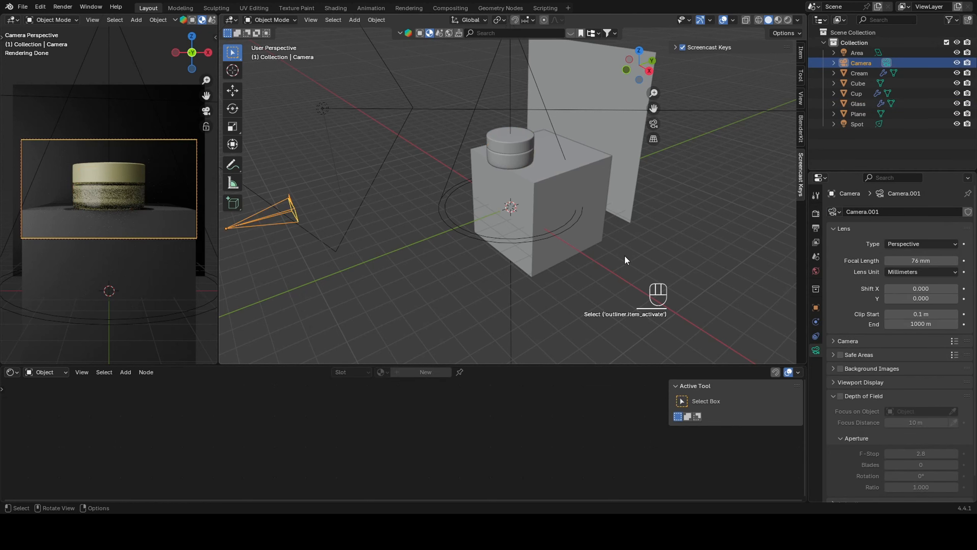
pyautogui.press('g')
pyautogui.press('z')
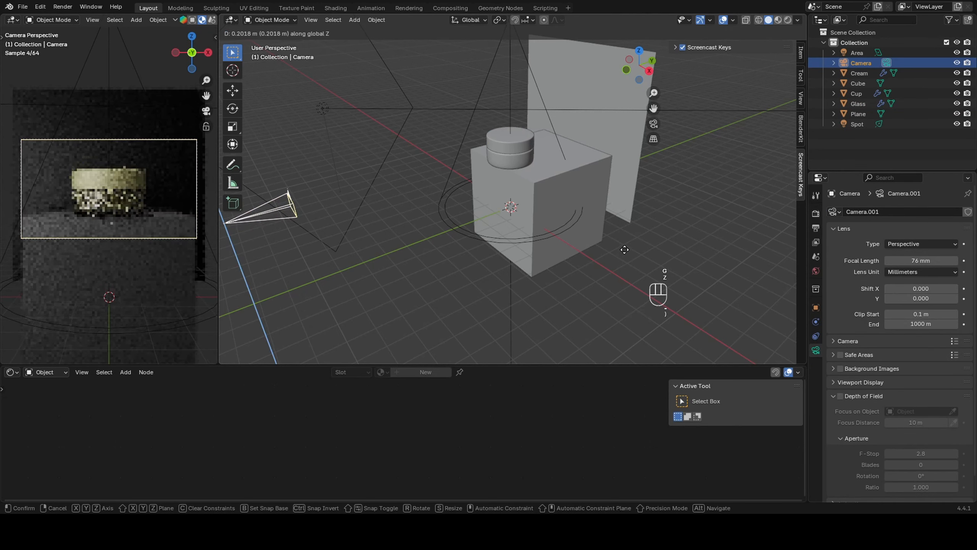
pyautogui.click(624, 246)
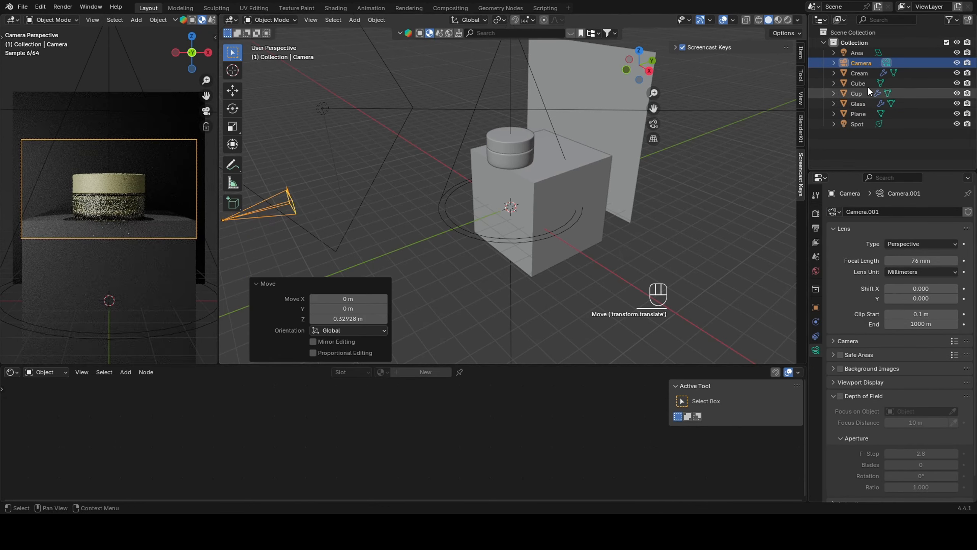
pyautogui.click(862, 74)
pyautogui.press('a')
pyautogui.press('a')
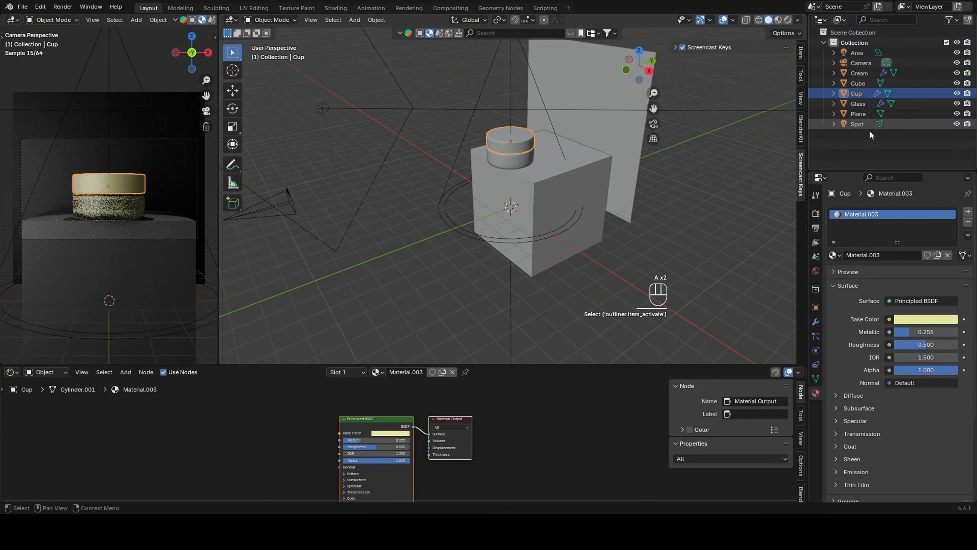
pyautogui.keyDown('ctrl'); pyautogui.click(863, 92); pyautogui.keyUp('ctrl')
pyautogui.keyDown('shift'); pyautogui.click(864, 73); pyautogui.keyUp('shift')
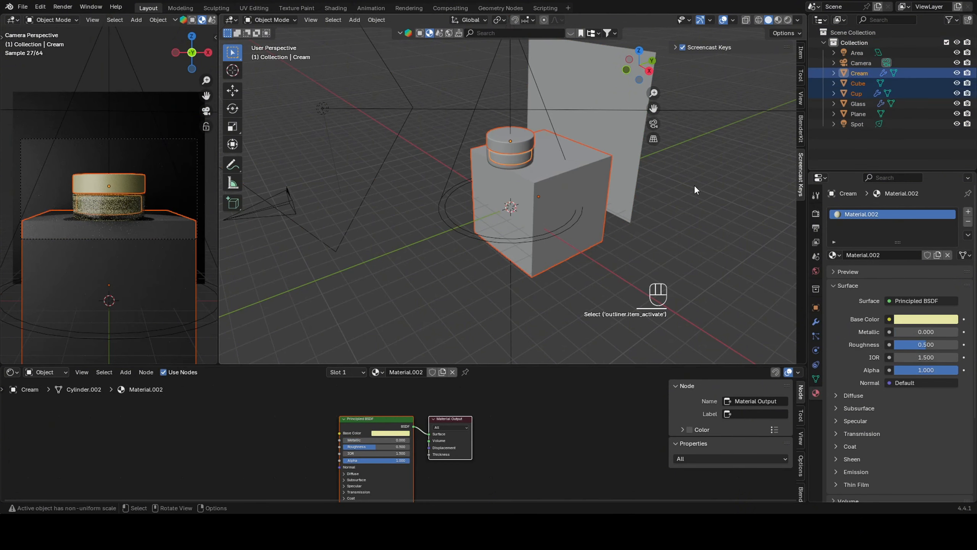
pyautogui.keyDown('ctrl'); pyautogui.click(858, 103); pyautogui.keyUp('ctrl')
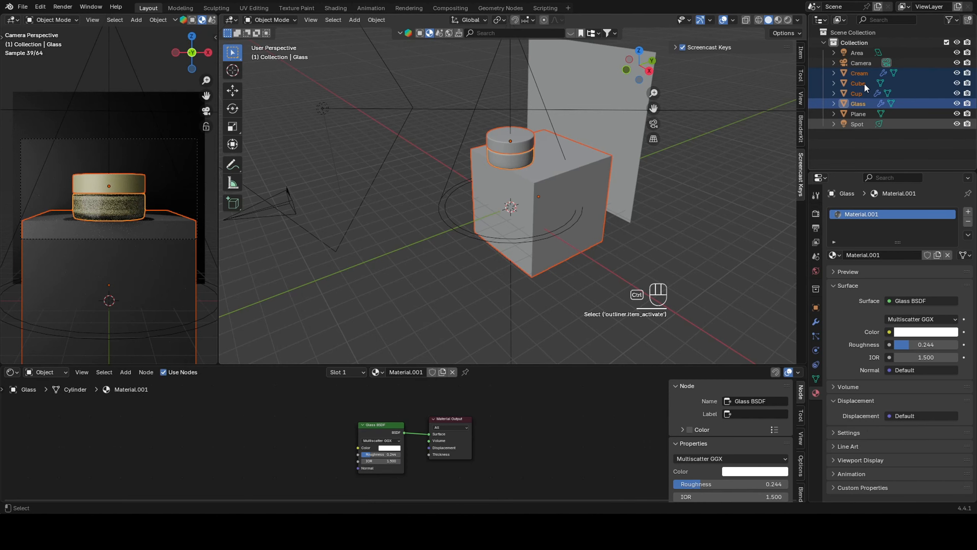
pyautogui.click(868, 141)
pyautogui.click(864, 102)
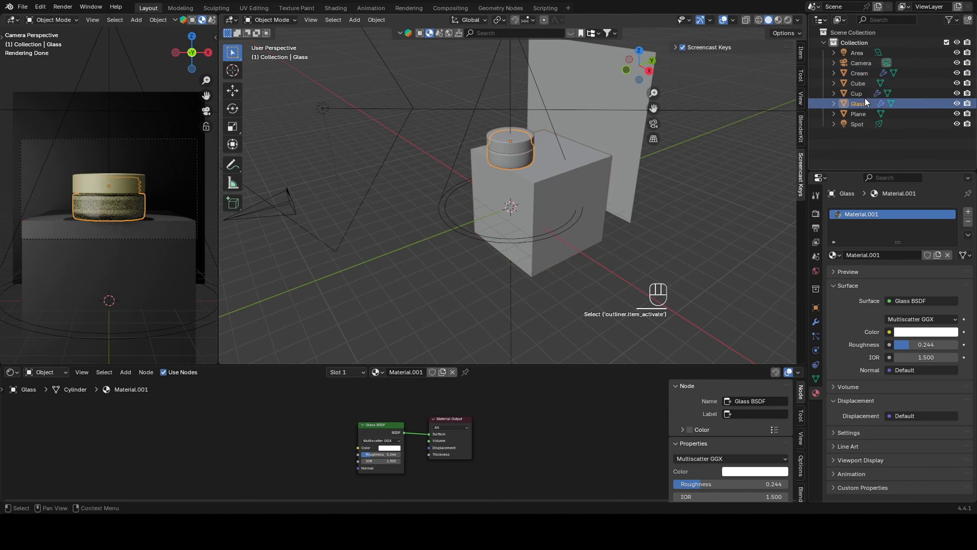
pyautogui.keyDown('shift'); pyautogui.click(864, 93); pyautogui.keyUp('shift')
pyautogui.keyDown('shift'); pyautogui.click(878, 75); pyautogui.keyUp('shift')
pyautogui.keyDown('ctrl'); pyautogui.click(894, 84); pyautogui.keyUp('ctrl')
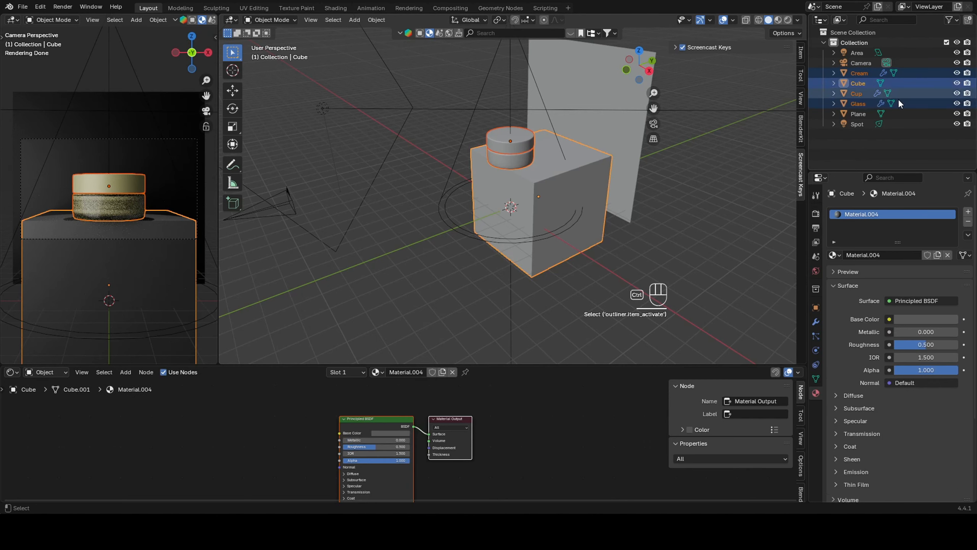
# Step: Select the Cup, Glass and Cream objects together, leaving the pedestal cube out of the selection
pyautogui.click(869, 96)
pyautogui.keyDown('ctrl'); pyautogui.click(869, 101); pyautogui.keyUp('ctrl')
pyautogui.keyDown('ctrl'); pyautogui.click(870, 75); pyautogui.keyUp('ctrl')
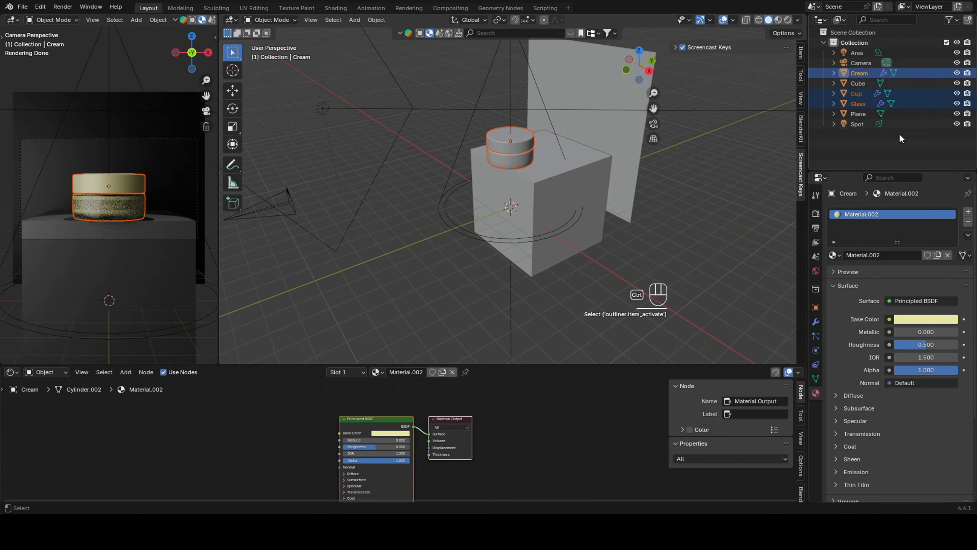
# Step: Try lowering the selected jar parts about 0.05 m along Z, and undo the move
pyautogui.press('g')
pyautogui.press('z')
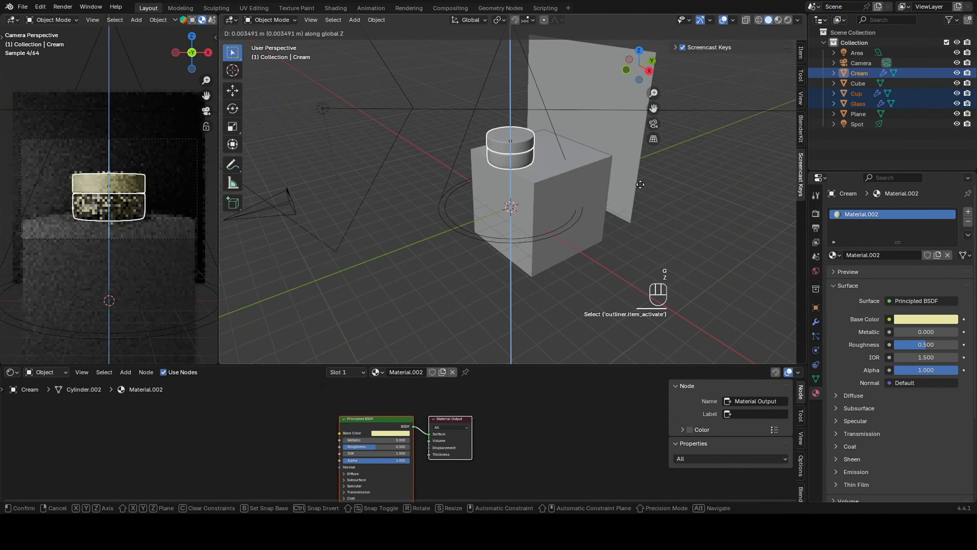
pyautogui.click(637, 185)
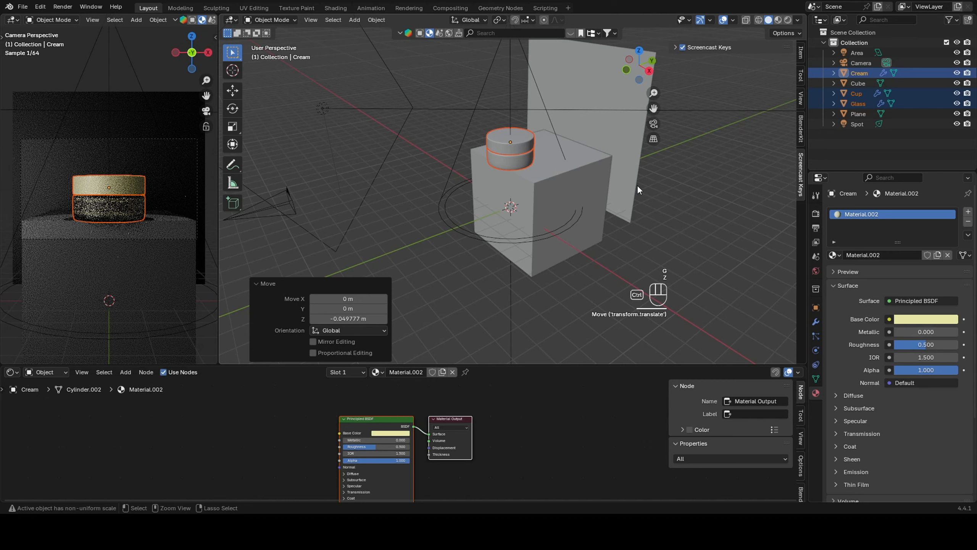
pyautogui.hotkey('ctrl', 'z')
# Step: Move the lid, glass jar and cream together about -0.78 m along X on the pedestal
pyautogui.press('g')
pyautogui.press('x')
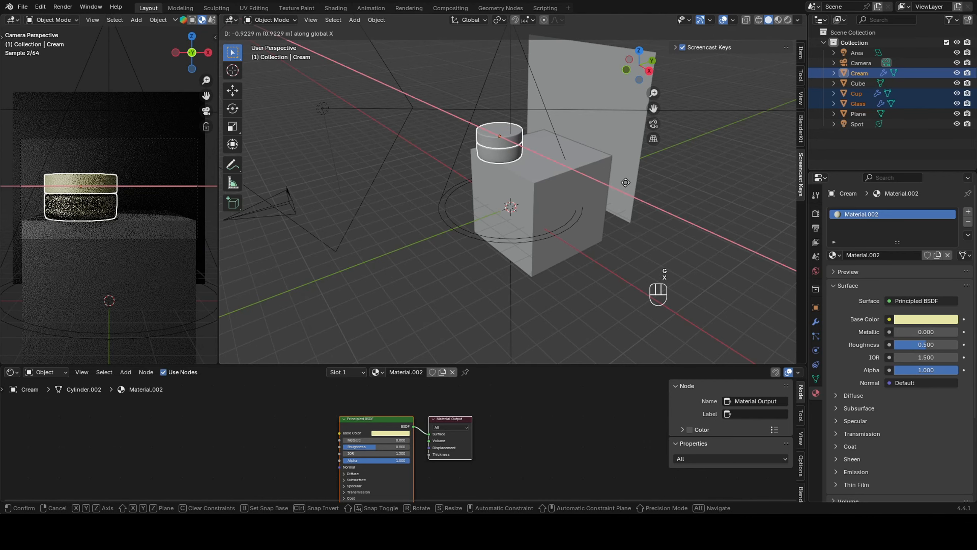
pyautogui.click(633, 181)
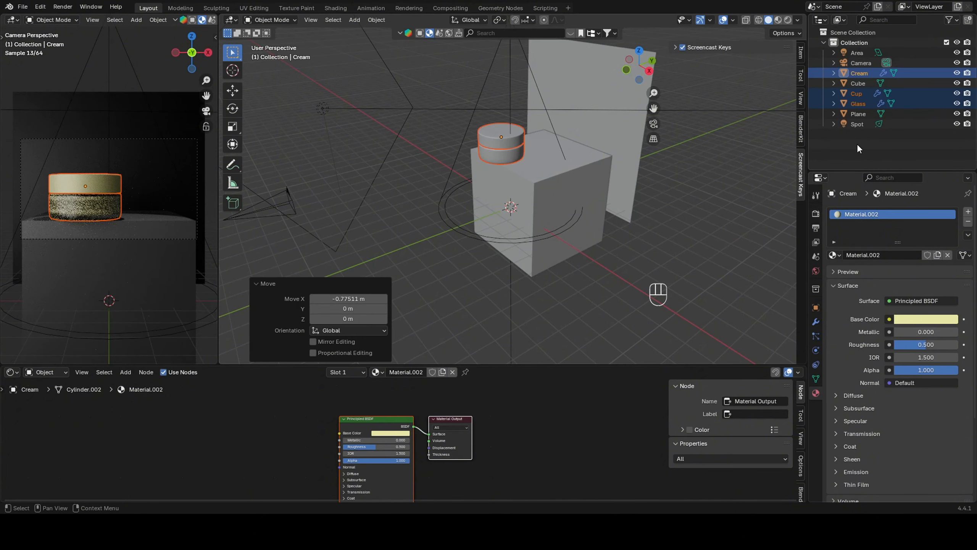
# Step: Try duplicating the lid, glass jar and cream, and undo the paste
pyautogui.hotkey('ctrl', 'c')
pyautogui.hotkey('ctrl', 'v')
pyautogui.click(866, 83)
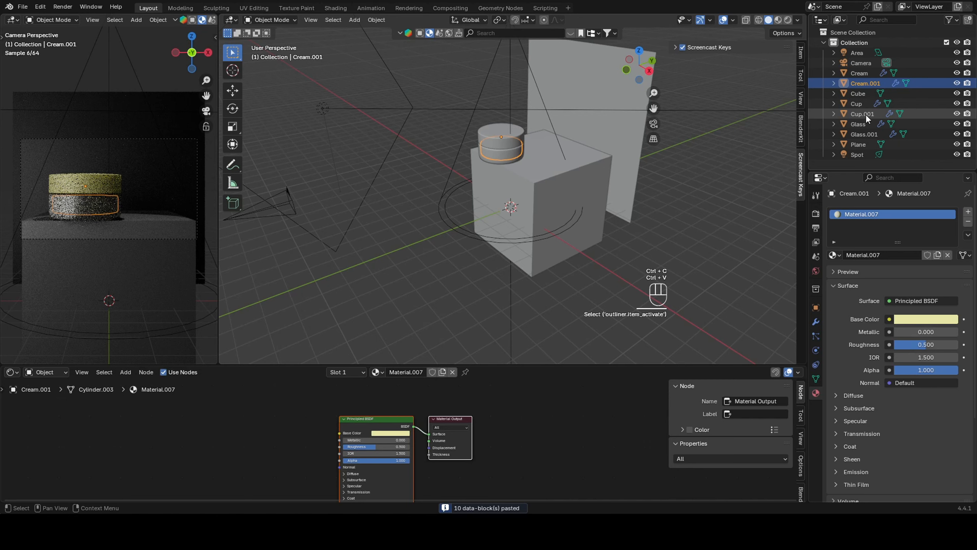
pyautogui.hotkey('ctrl', 'z')
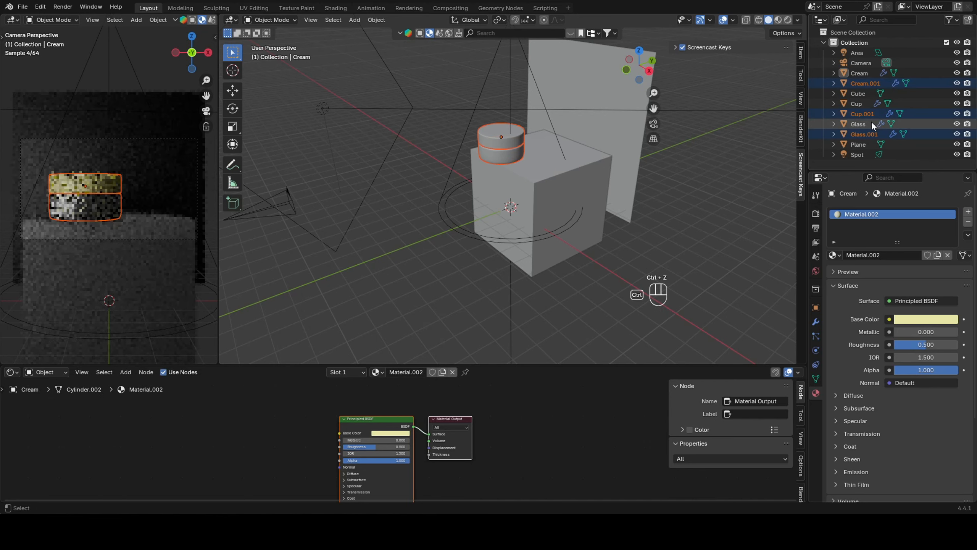
pyautogui.hotkey('ctrl', 'z')
# Step: Duplicate only the cream and glass jar and move the copies about 2.37 m along X, beside the closed jar
pyautogui.click(866, 74)
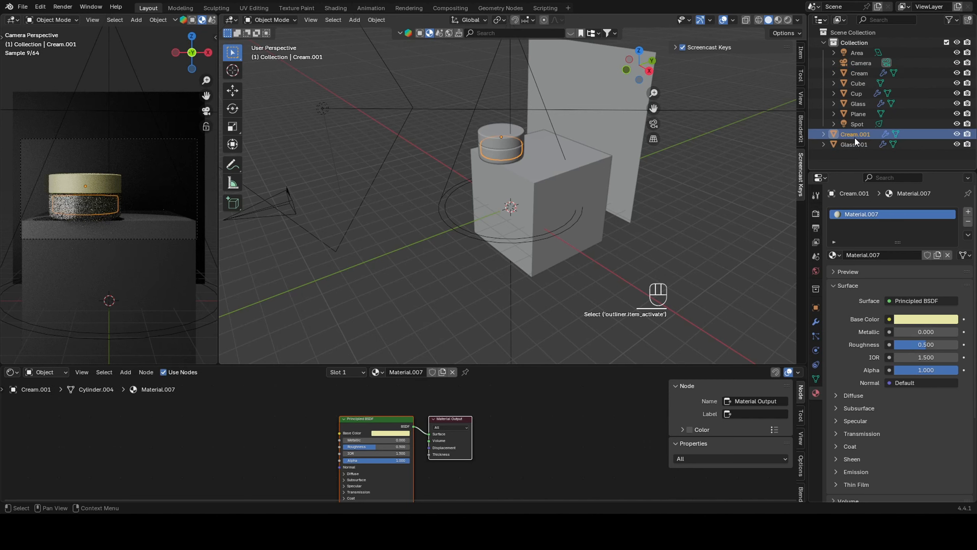
pyautogui.keyDown('ctrl'); pyautogui.click(856, 143); pyautogui.keyUp('ctrl')
pyautogui.press('g')
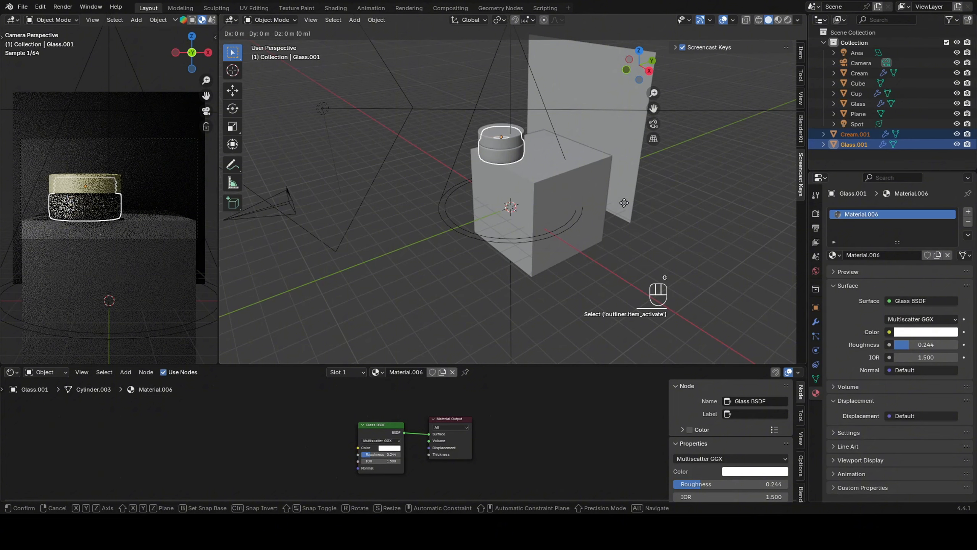
pyautogui.click(657, 213)
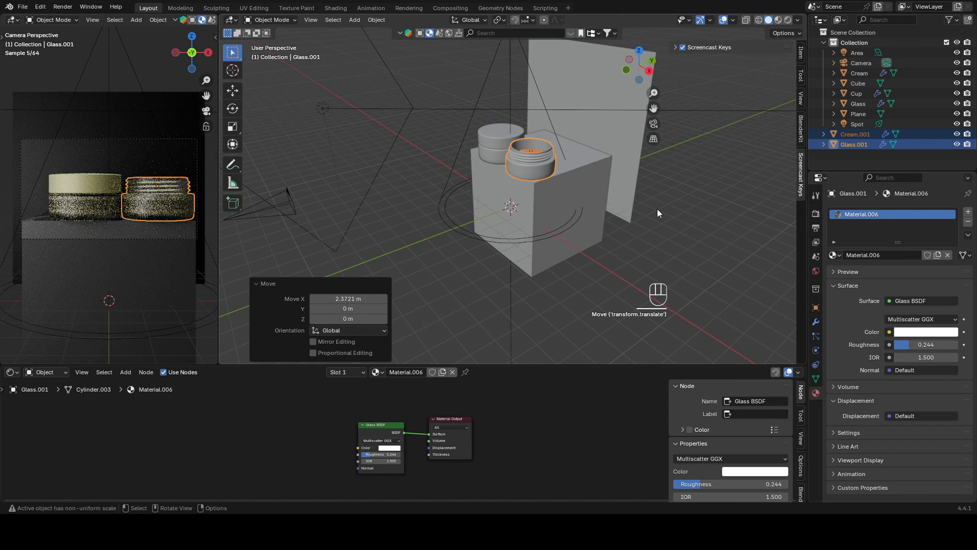
# Step: Tip the copied glass jar and cream onto their side by rotating them about 104° around X
pyautogui.press('r')
pyautogui.press('x')
pyautogui.click(538, 107)
# Step: Rotate the tipped jar and cream further so the opening angles toward the closed jar
pyautogui.press('`')
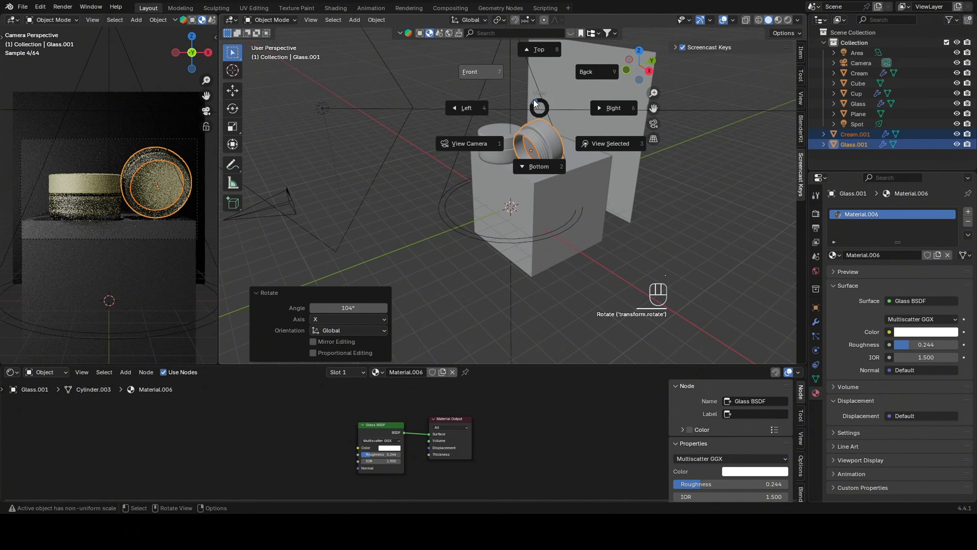
pyautogui.press('6')
pyautogui.scroll(3, 550, 139)
pyautogui.keyDown('shift'); pyautogui.moveTo(549, 138); pyautogui.dragTo(638, 161, button='middle'); pyautogui.keyUp('shift')
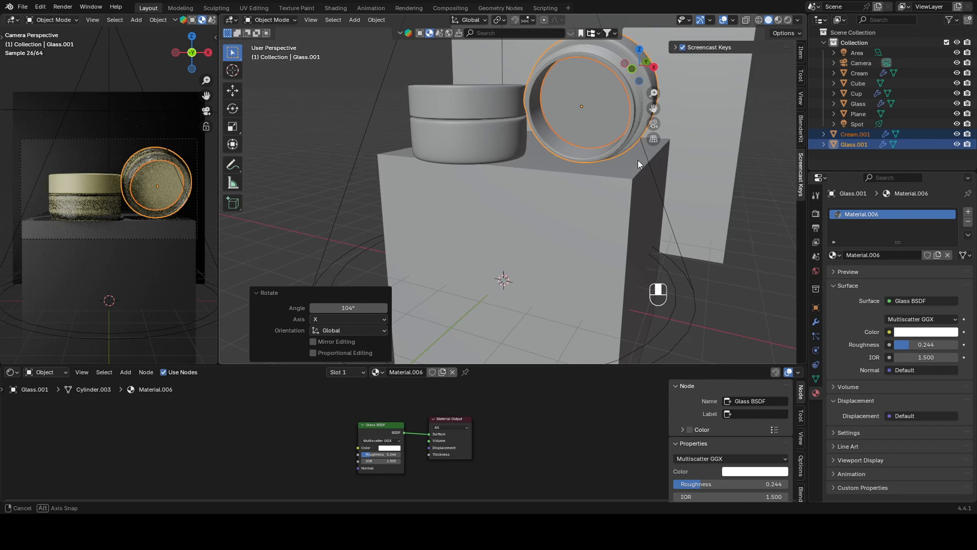
pyautogui.scroll(-5, 652, 163)
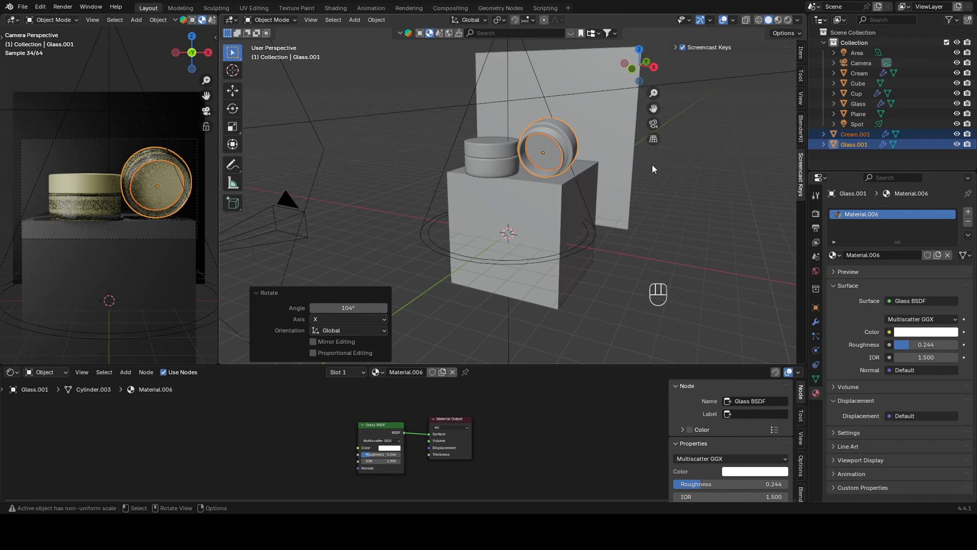
pyautogui.press('r')
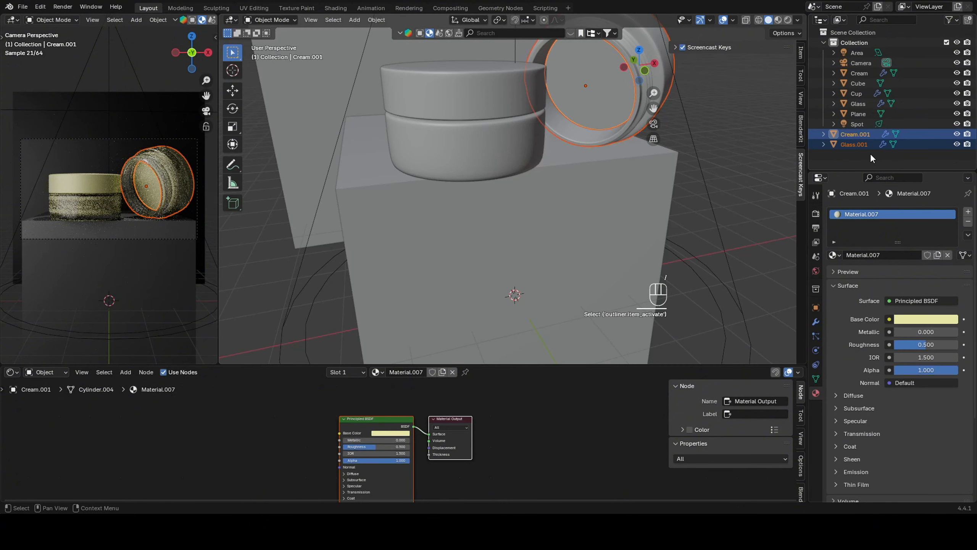
# Step: Isolate the copied jar and cream in local view and select only the cream inside
pyautogui.press('/')
pyautogui.click(553, 183)
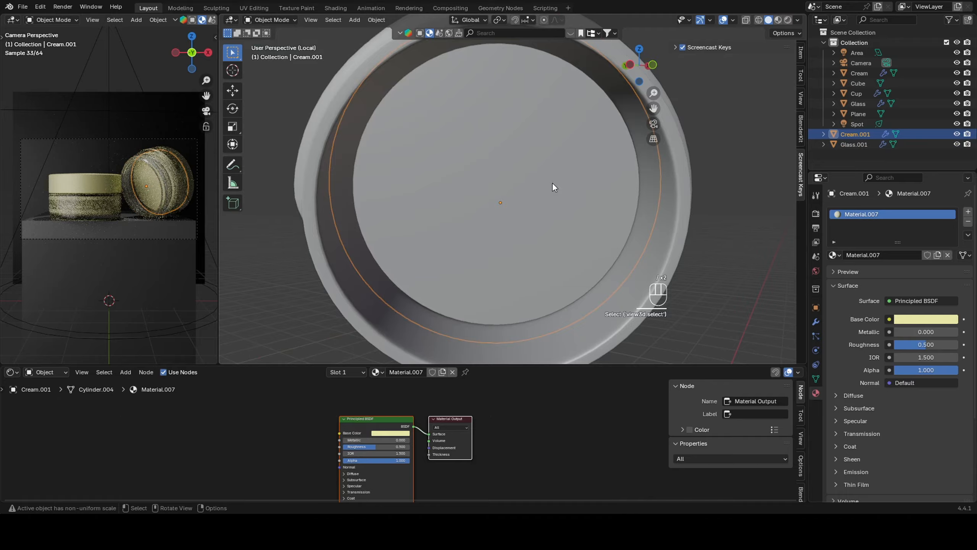
pyautogui.moveTo(553, 183); pyautogui.dragTo(539, 195, button='middle')
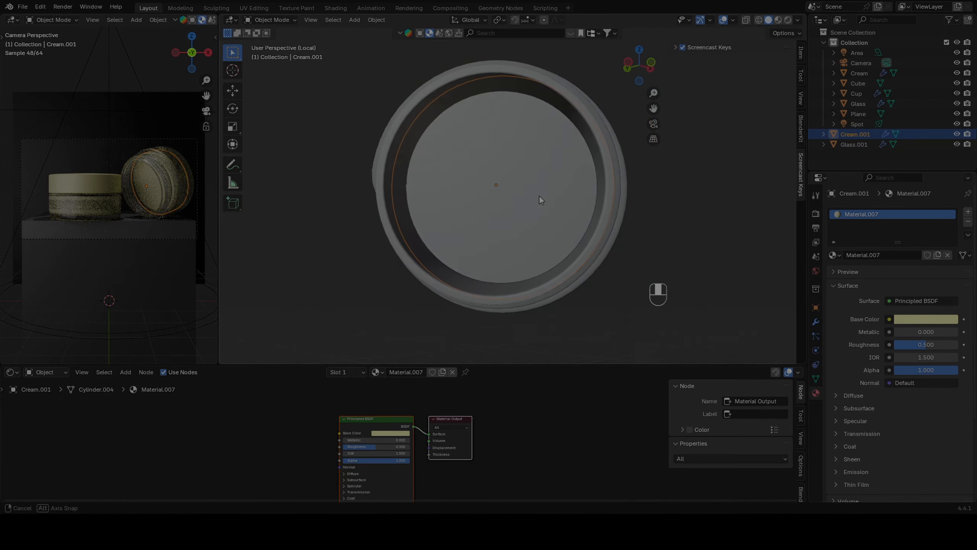